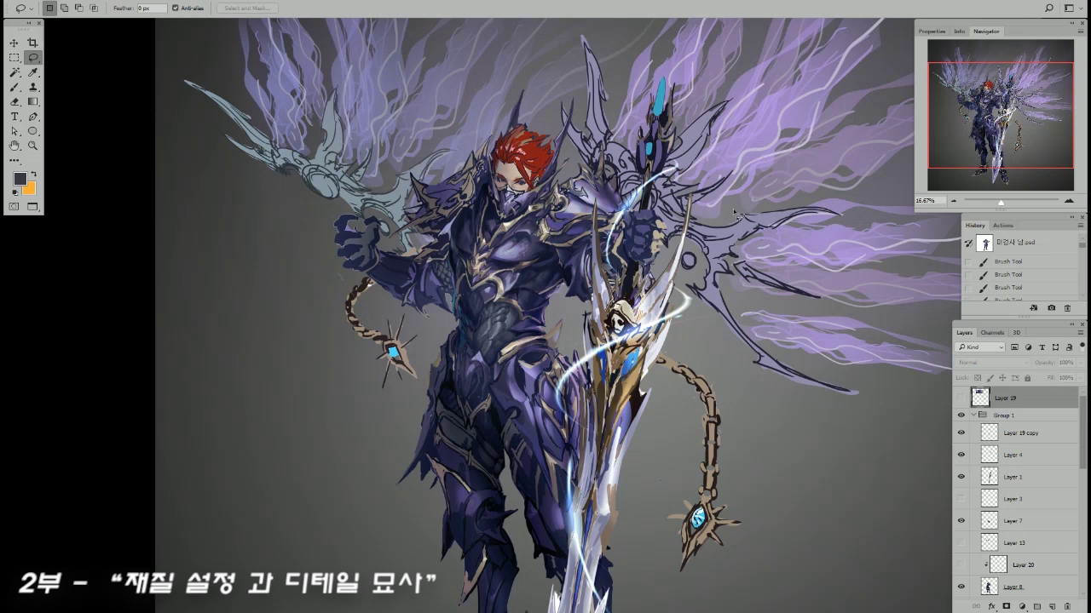
- Make Layer 1 the working layer and briefly show, then hide, Layer 20
{"action": "scroll", "coordinate": [734, 213], "scroll_direction": "up", "scroll_amount": 1}
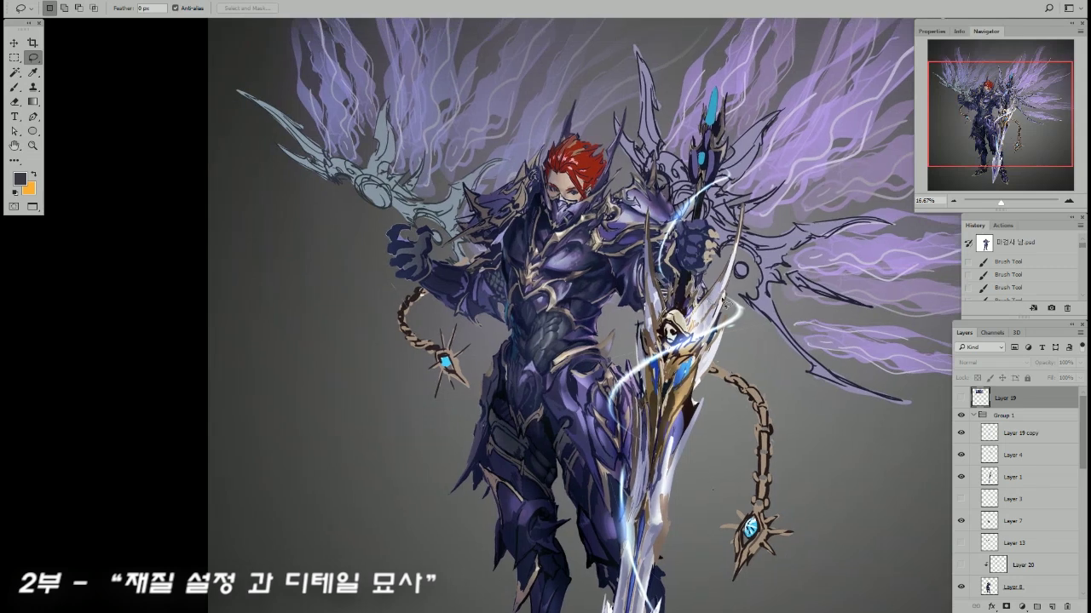
{"action": "scroll", "coordinate": [1037, 472], "scroll_direction": "down", "scroll_amount": 1}
{"action": "left_click", "coordinate": [1034, 462]}
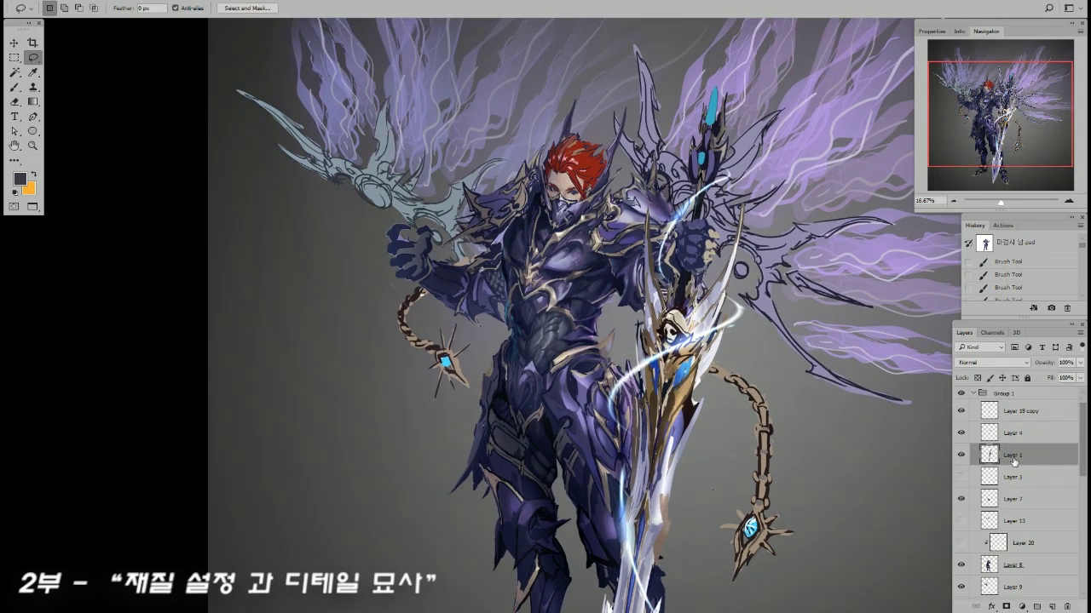
{"action": "scroll", "coordinate": [1013, 462], "scroll_direction": "down", "scroll_amount": 3}
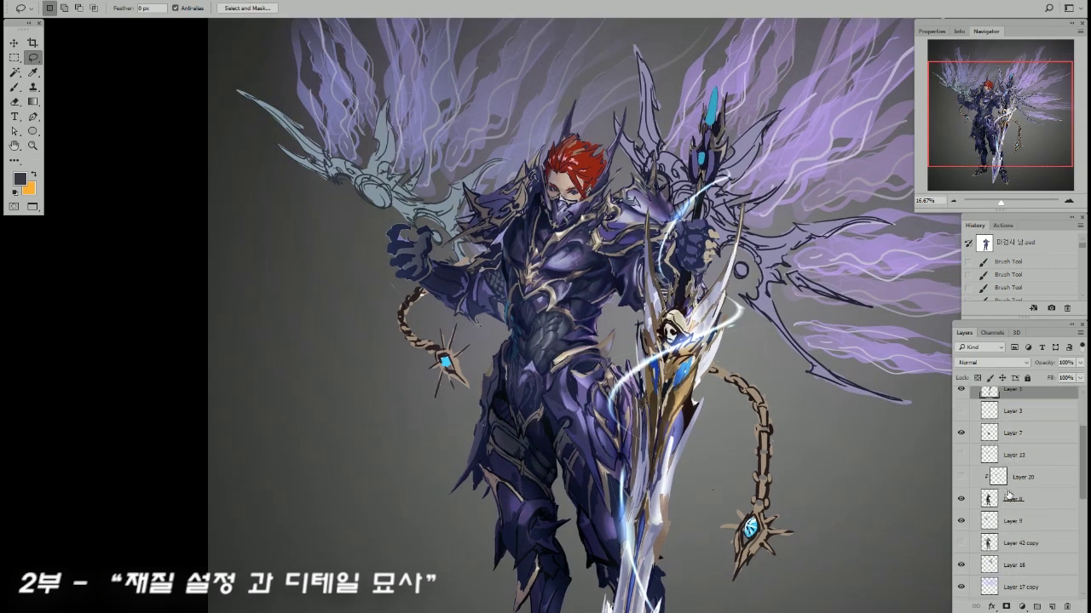
{"action": "left_click", "coordinate": [962, 477]}
{"action": "left_click", "coordinate": [1033, 482]}
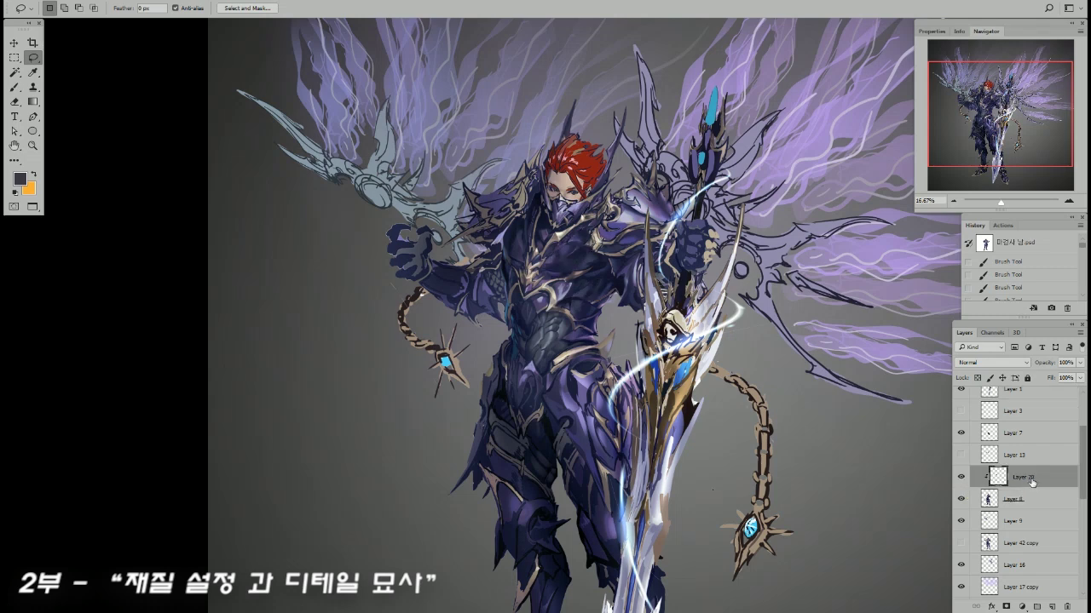
{"action": "left_click", "coordinate": [961, 477]}
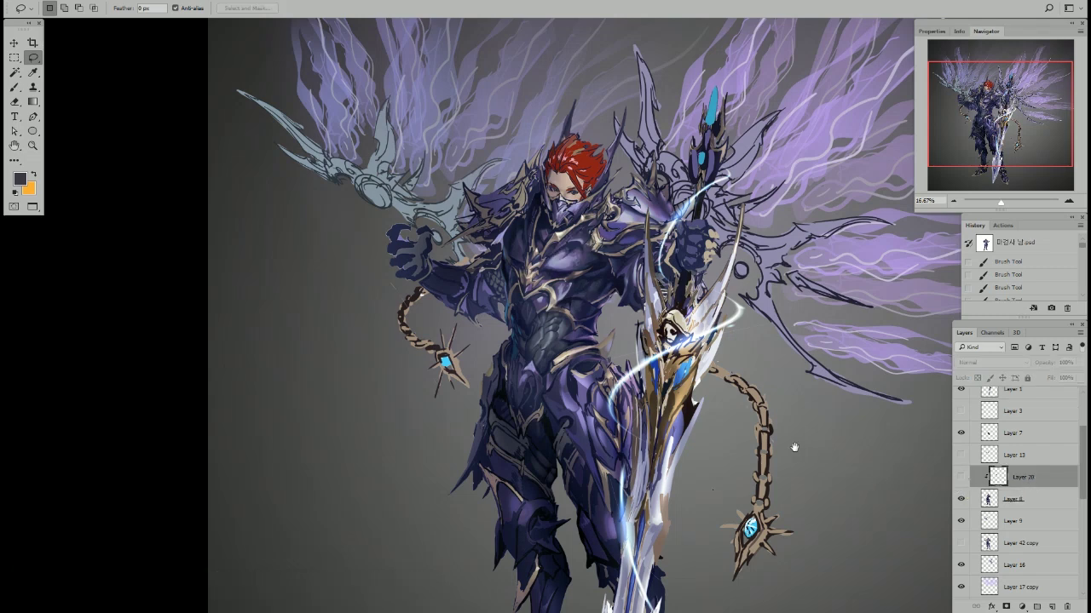
- Toggle Layer 8 to compare the detailed armour with the flat base colours, leaving it visible
{"action": "scroll", "coordinate": [795, 447], "scroll_direction": "down", "scroll_amount": 2}
{"action": "scroll", "coordinate": [815, 369], "scroll_direction": "up", "scroll_amount": 2}
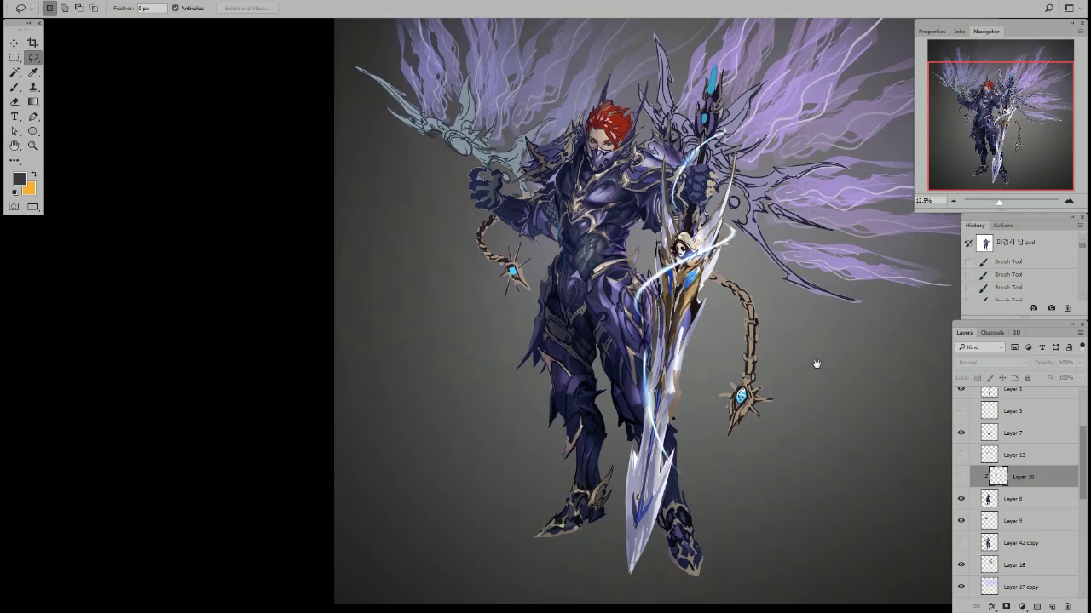
{"action": "scroll", "coordinate": [816, 364], "scroll_direction": "up", "scroll_amount": 2}
{"action": "scroll", "coordinate": [815, 364], "scroll_direction": "down", "scroll_amount": 1}
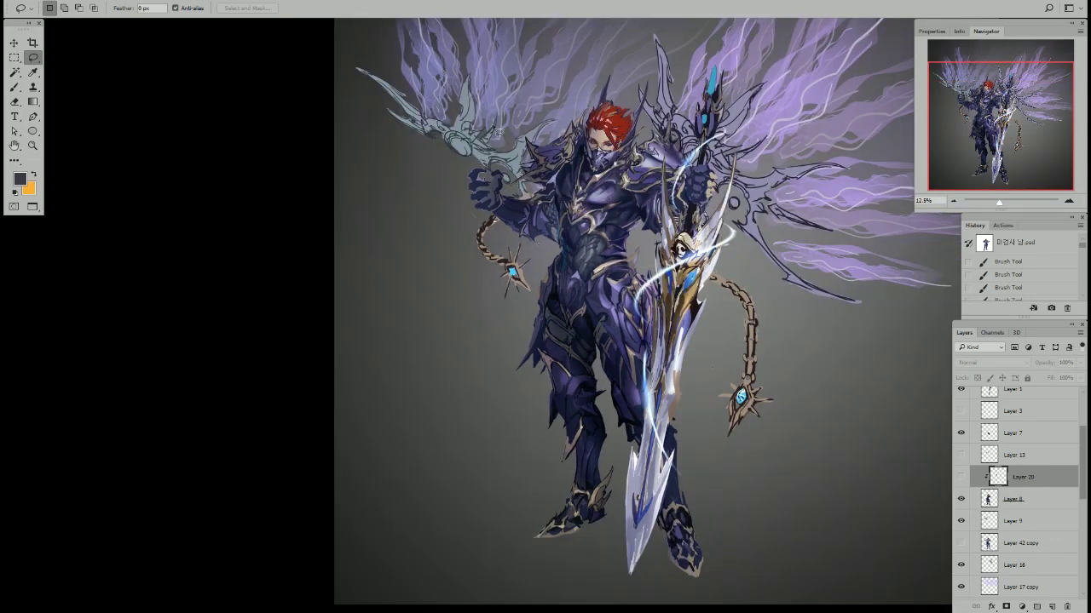
{"action": "scroll", "coordinate": [699, 220], "scroll_direction": "down", "scroll_amount": 1}
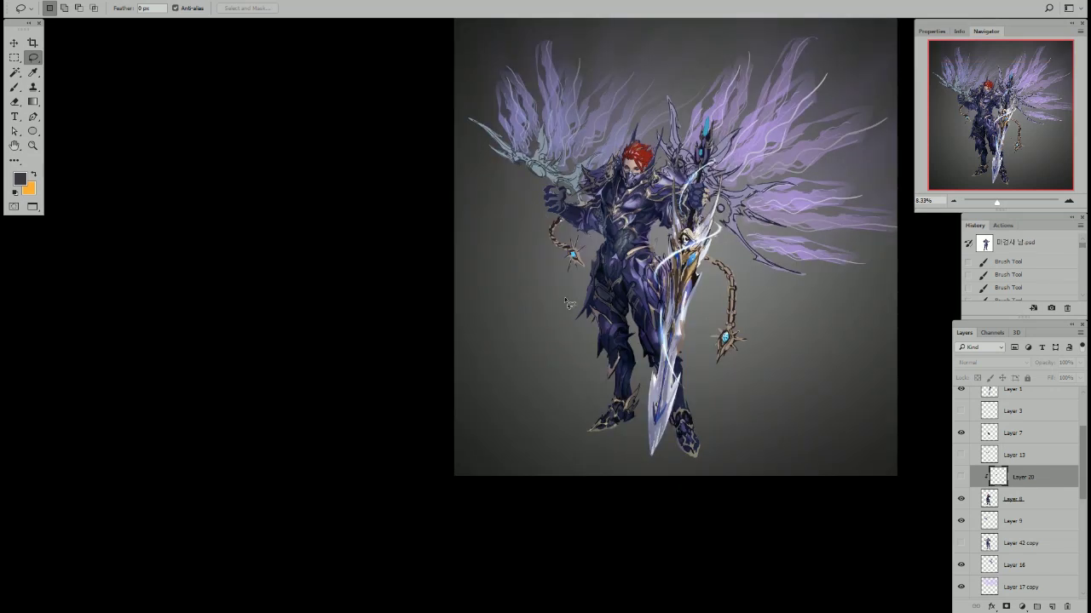
{"action": "left_click", "coordinate": [961, 499]}
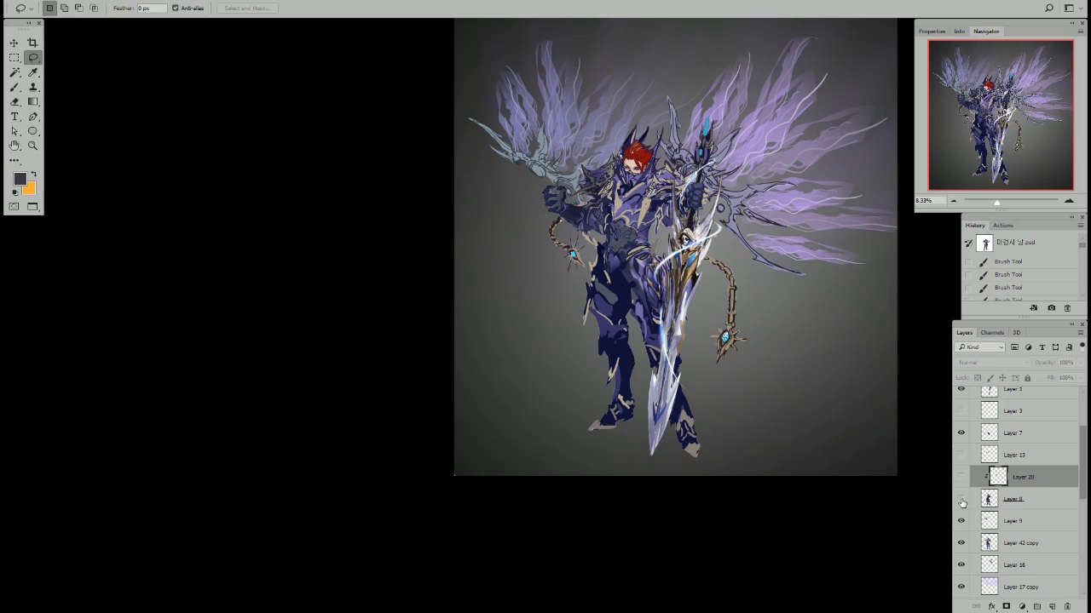
{"action": "left_click", "coordinate": [961, 500]}
{"action": "left_click", "coordinate": [961, 500]}
{"action": "left_click", "coordinate": [961, 500]}
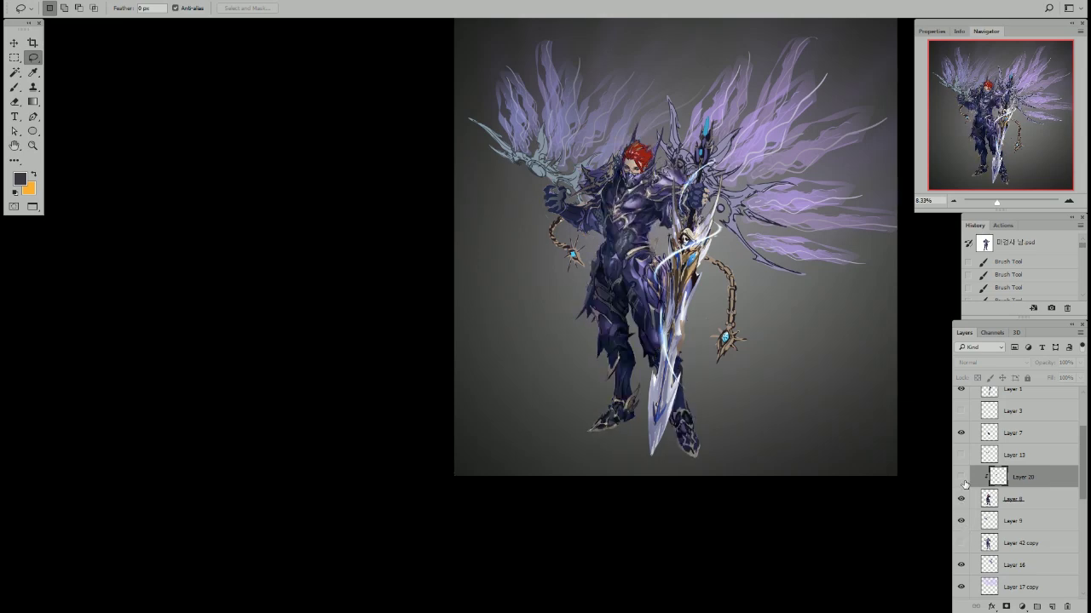
{"action": "scroll", "coordinate": [663, 234], "scroll_direction": "up", "scroll_amount": 3}
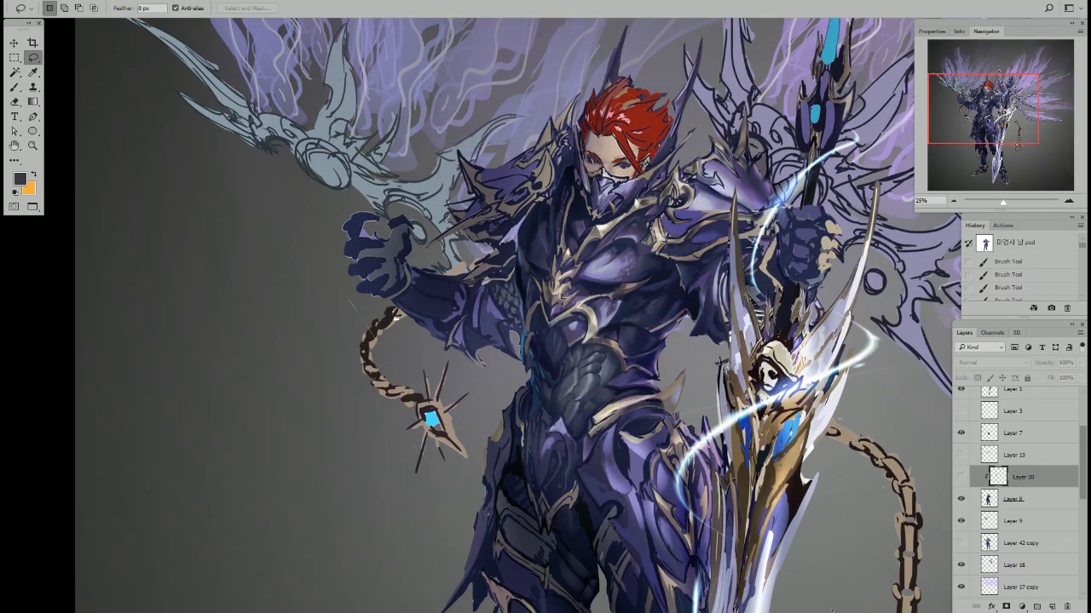
- Show Layer 20 again and add a new layer clipped to it
{"action": "left_click", "coordinate": [961, 479]}
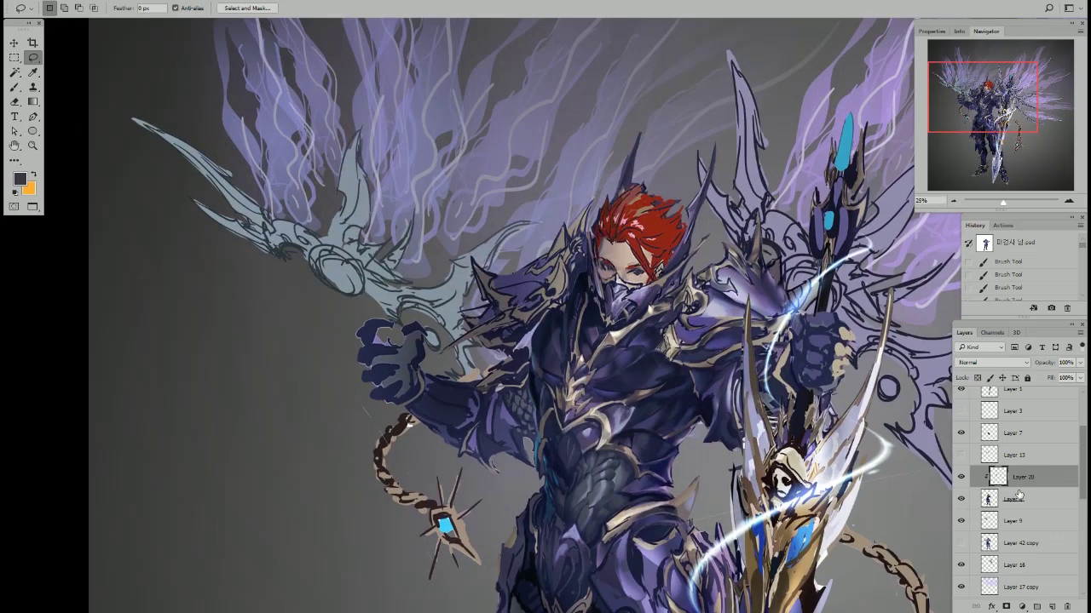
{"action": "left_click", "coordinate": [1051, 605]}
{"action": "left_click", "coordinate": [1043, 487], "text": "alt"}
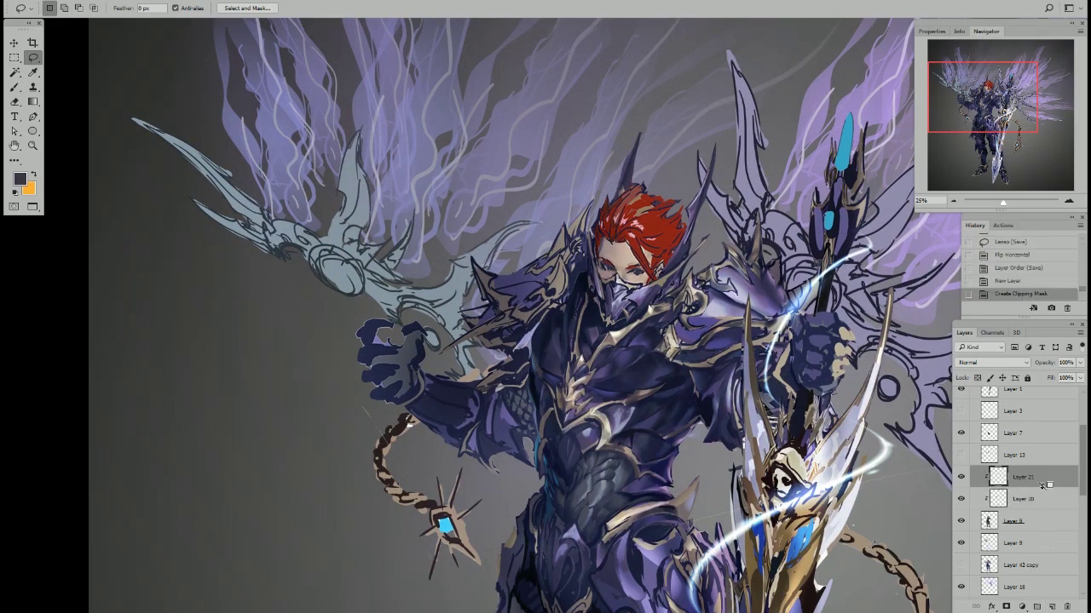
{"action": "scroll", "coordinate": [748, 456], "scroll_direction": "up", "scroll_amount": 1}
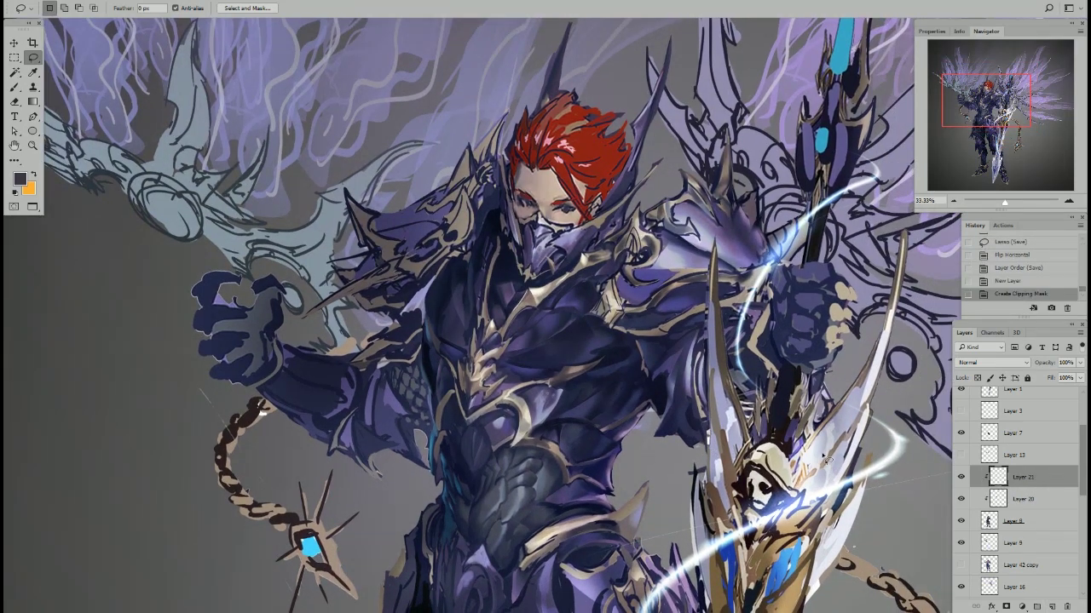
- Sample a dark navy from the armour and paint it into a lassoed chest area
{"action": "key", "text": "i"}
{"action": "left_click", "coordinate": [604, 344]}
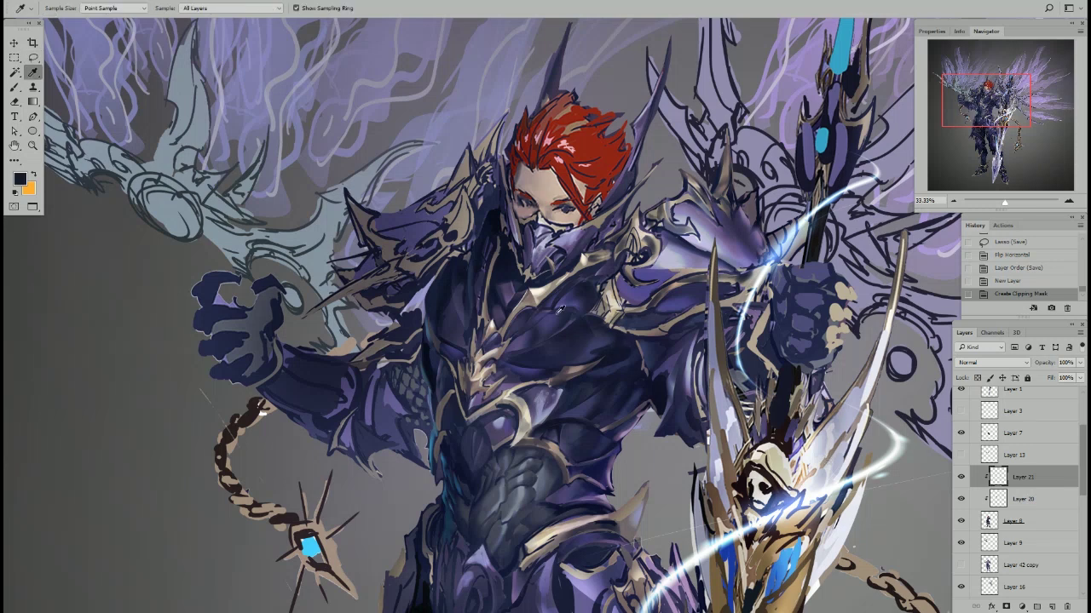
{"action": "key", "text": "l"}
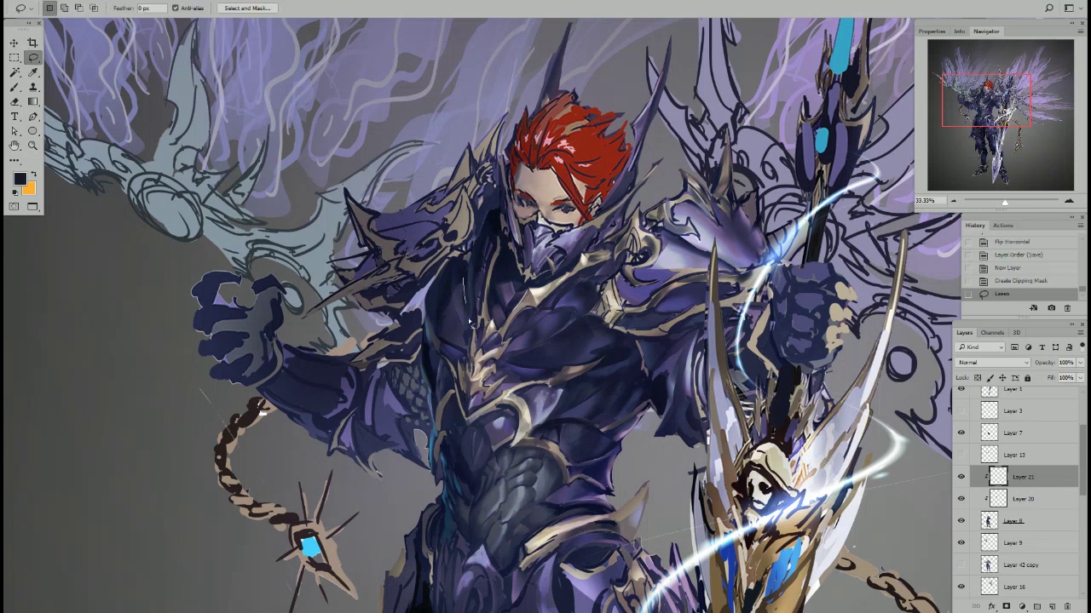
{"action": "left_click_drag", "start_coordinate": [476, 326], "coordinate": [456, 290]}
{"action": "key", "text": "b"}
{"action": "mouse_move", "coordinate": [469, 330]}
{"action": "left_mouse_down"}
{"action": "mouse_move", "coordinate": [460, 283]}
{"action": "mouse_move", "coordinate": [456, 302]}
{"action": "mouse_move", "coordinate": [445, 289]}
{"action": "mouse_move", "coordinate": [464, 341]}
{"action": "left_mouse_up"}
{"action": "key", "text": "l"}
{"action": "key", "text": "ctrl+d"}
- Lasso another chest area and paint more navy shading into it
{"action": "key", "text": "b"}
{"action": "left_click_drag", "start_coordinate": [469, 298], "coordinate": [464, 345]}
{"action": "mouse_move", "coordinate": [456, 328]}
{"action": "left_mouse_down"}
{"action": "mouse_move", "coordinate": [460, 345]}
{"action": "mouse_move", "coordinate": [456, 302]}
{"action": "left_mouse_up"}
{"action": "left_click_drag", "start_coordinate": [464, 341], "coordinate": [458, 282]}
{"action": "key", "text": "ctrl+d"}
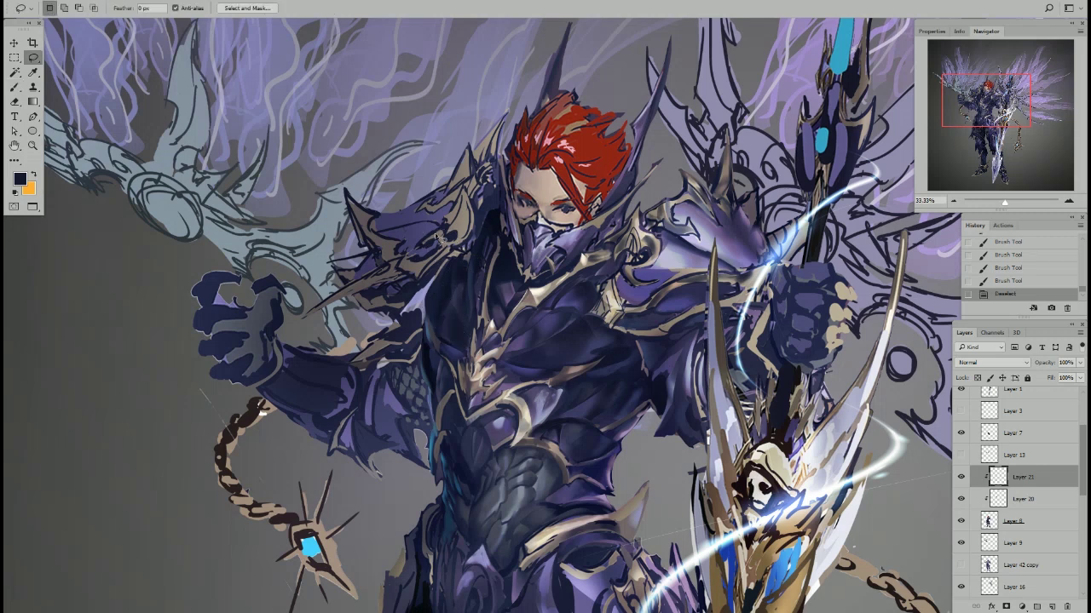
- Paint a lighter purple sampled from the armour along the chest plate edge
{"action": "key", "text": "i"}
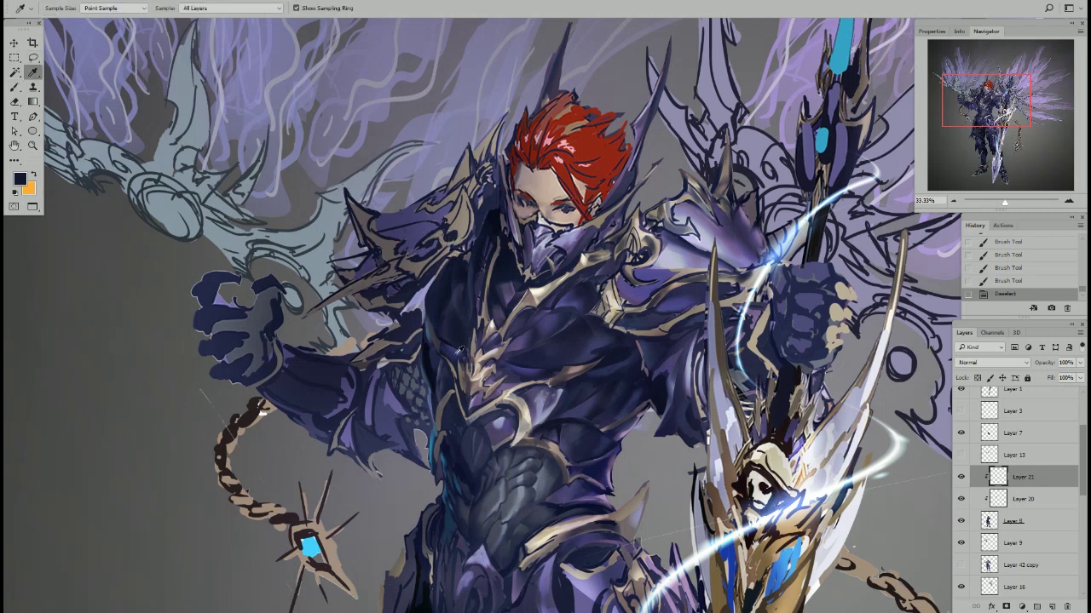
{"action": "left_click", "coordinate": [460, 349]}
{"action": "key", "text": "l"}
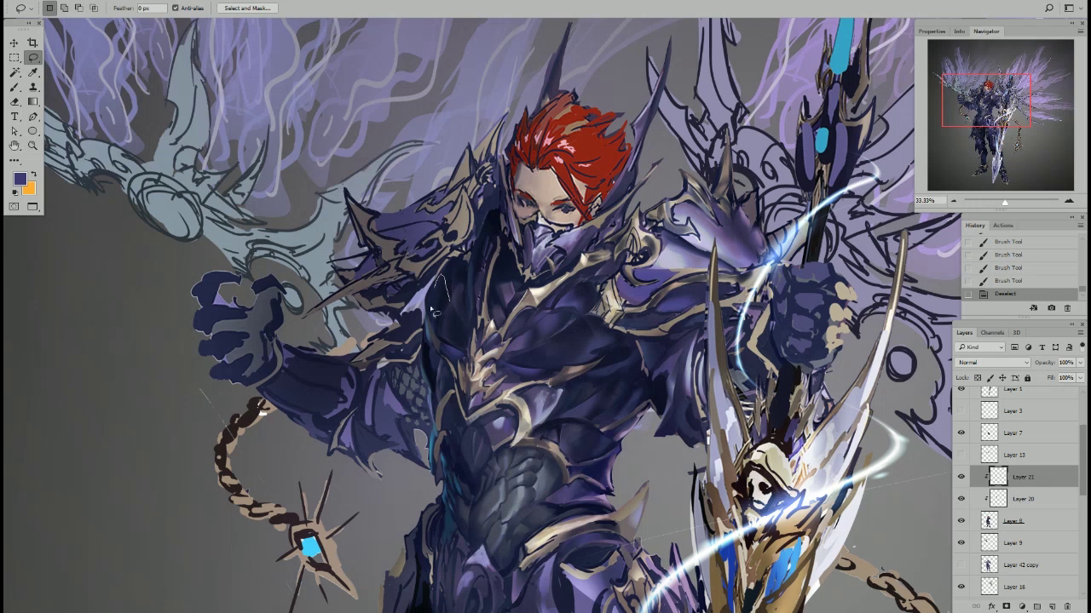
{"action": "left_click_drag", "start_coordinate": [434, 311], "coordinate": [449, 349]}
{"action": "left_click_drag", "start_coordinate": [431, 274], "coordinate": [447, 336]}
{"action": "key", "text": "b"}
{"action": "left_click_drag", "start_coordinate": [421, 272], "coordinate": [447, 349]}
{"action": "key", "text": "l"}
{"action": "key", "text": "ctrl+d"}
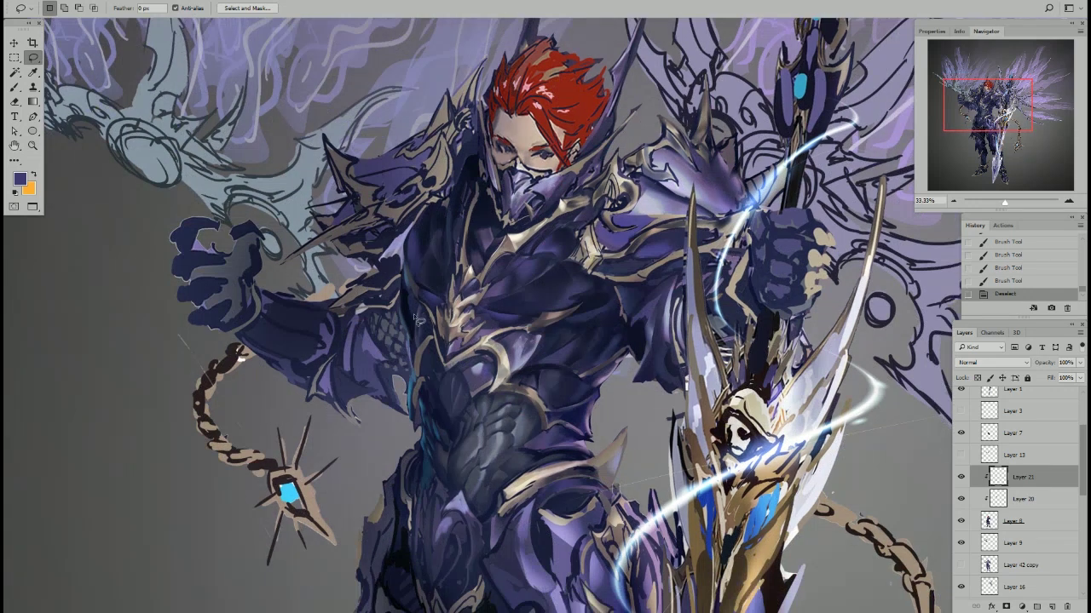
- Add near-black strokes on the chest
{"action": "mouse_move", "coordinate": [441, 361]}
{"action": "left_mouse_down"}
{"action": "mouse_move", "coordinate": [401, 290]}
{"action": "mouse_move", "coordinate": [414, 341]}
{"action": "left_mouse_up"}
{"action": "key", "text": "b"}
{"action": "left_click_drag", "start_coordinate": [409, 341], "coordinate": [402, 275]}
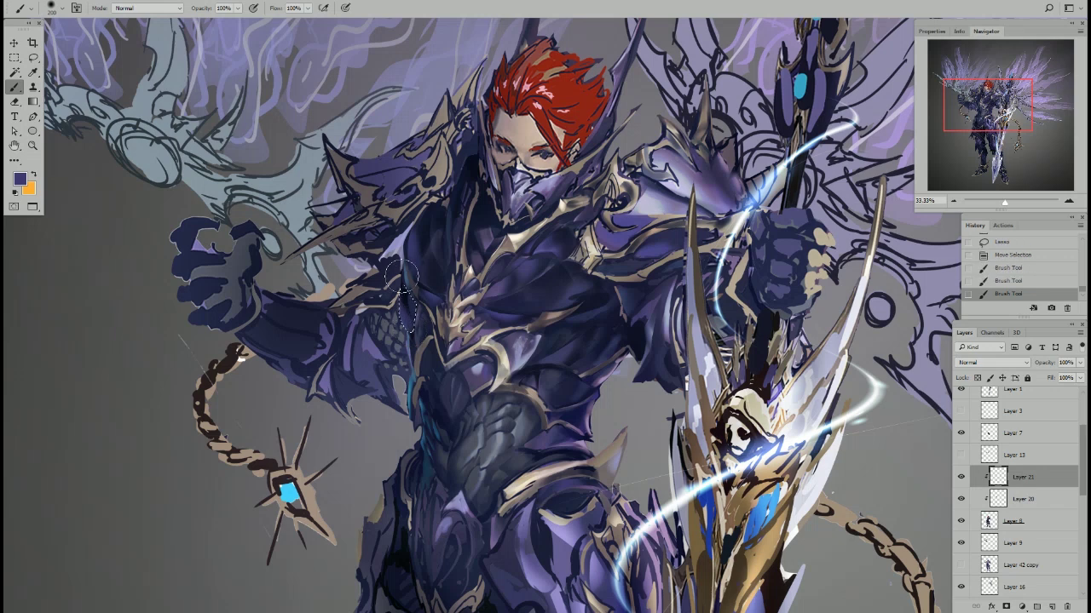
{"action": "left_click", "coordinate": [408, 291], "text": "alt"}
{"action": "key", "text": "ctrl+d"}
{"action": "key", "text": "l"}
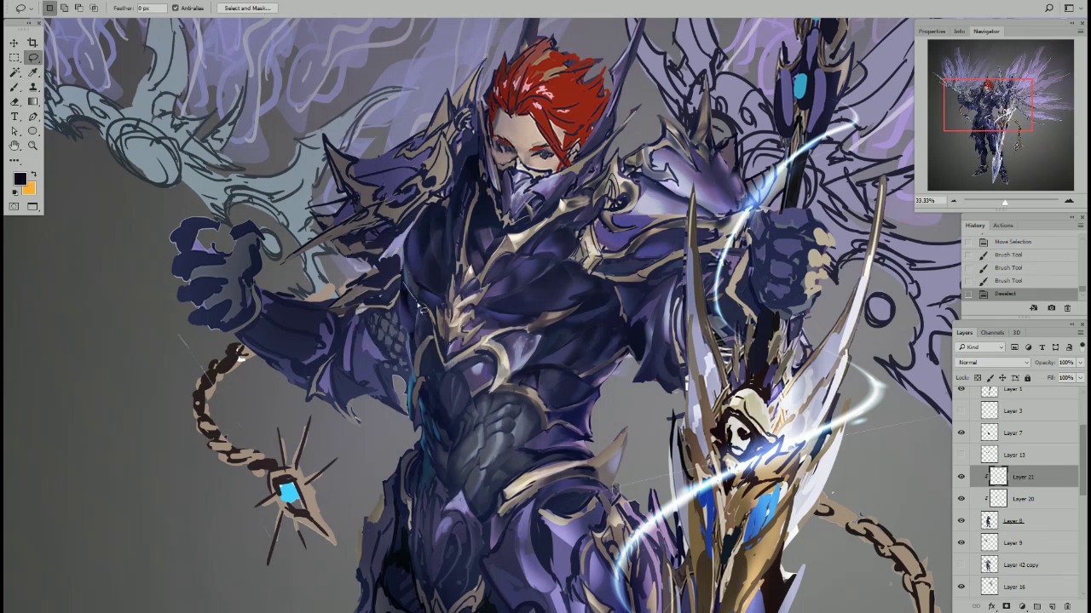
{"action": "key", "text": "b"}
{"action": "left_click_drag", "start_coordinate": [418, 308], "coordinate": [426, 288]}
{"action": "key", "text": "l"}
{"action": "key", "text": "b"}
{"action": "left_click_drag", "start_coordinate": [419, 306], "coordinate": [418, 314]}
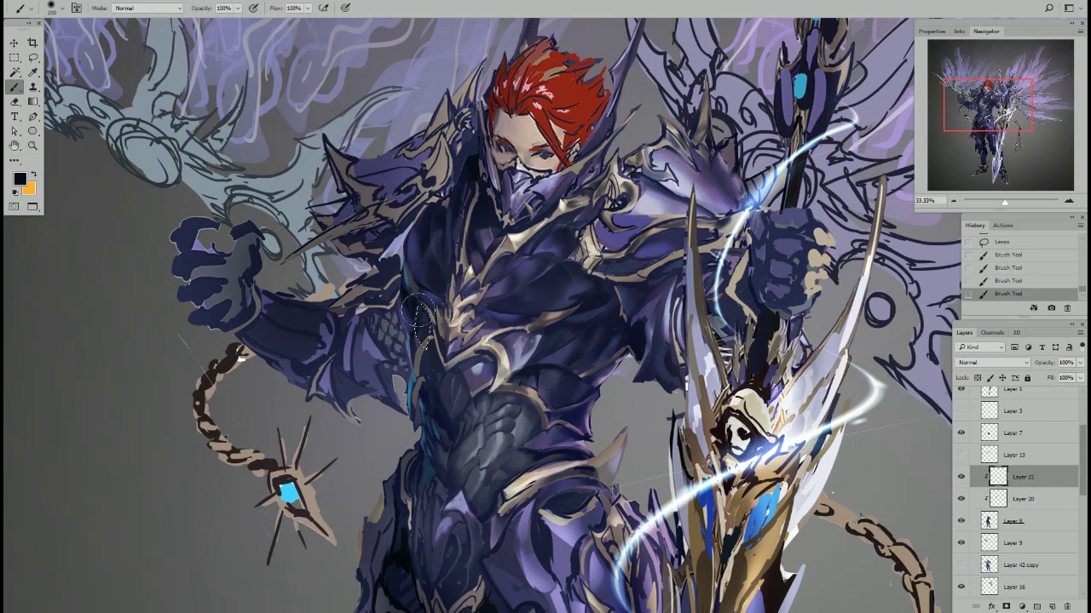
- Sample a purple from the armour and outline another chest area to paint
{"action": "key", "text": "i"}
{"action": "key", "text": "ctrl+d"}
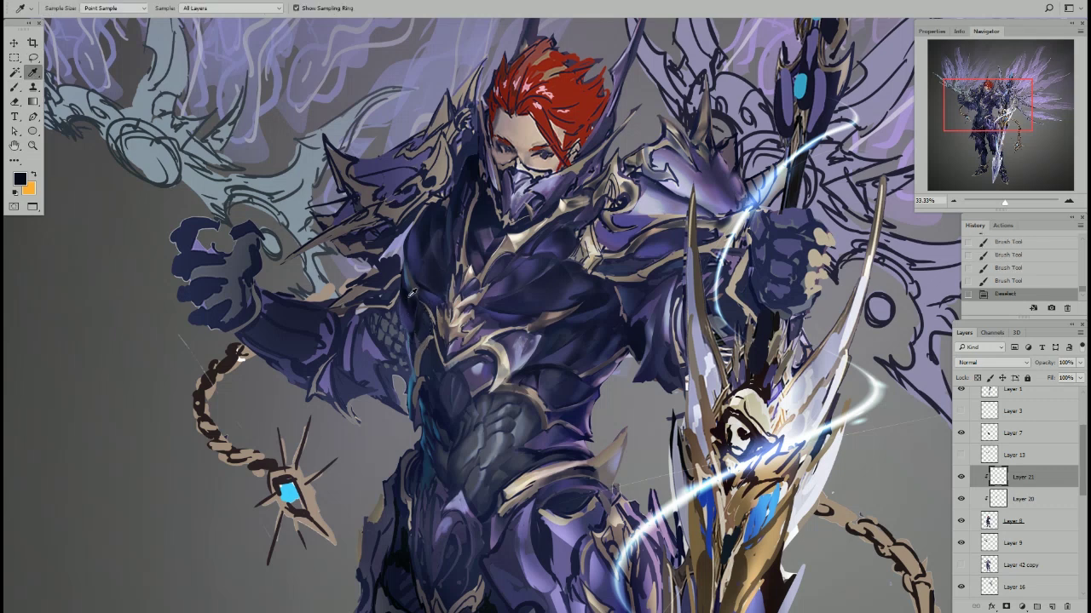
{"action": "left_click", "coordinate": [434, 292]}
{"action": "key", "text": "l"}
{"action": "mouse_move", "coordinate": [430, 306]}
{"action": "left_mouse_down"}
{"action": "mouse_move", "coordinate": [421, 353]}
{"action": "mouse_move", "coordinate": [413, 337]}
{"action": "left_mouse_up"}
{"action": "key", "text": "b"}
{"action": "key", "text": "l"}
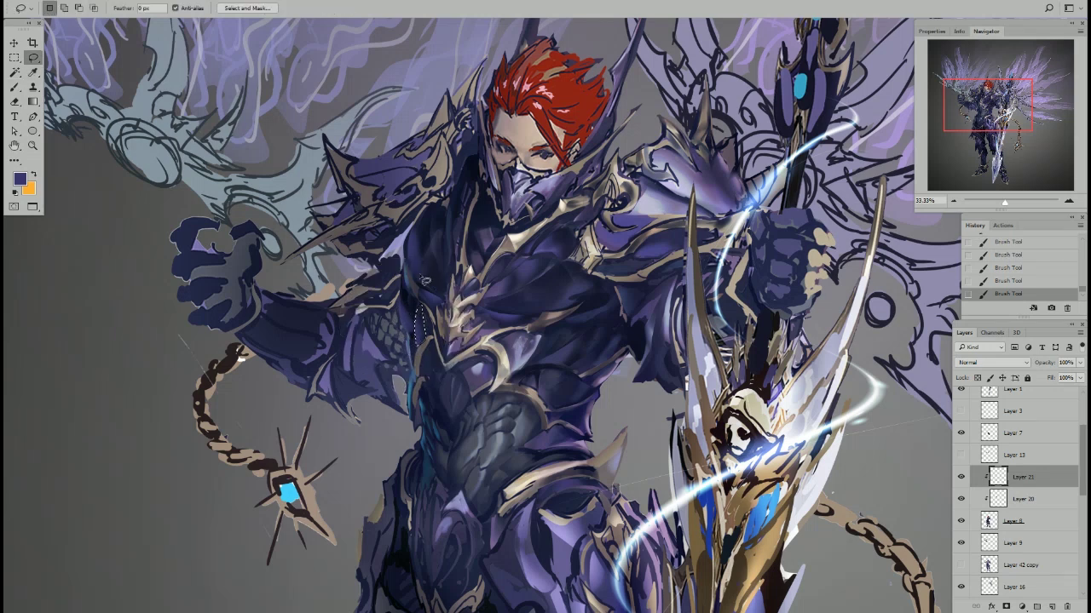
{"action": "left_click_drag", "start_coordinate": [424, 280], "coordinate": [394, 305]}
{"action": "key", "text": "ctrl+d"}
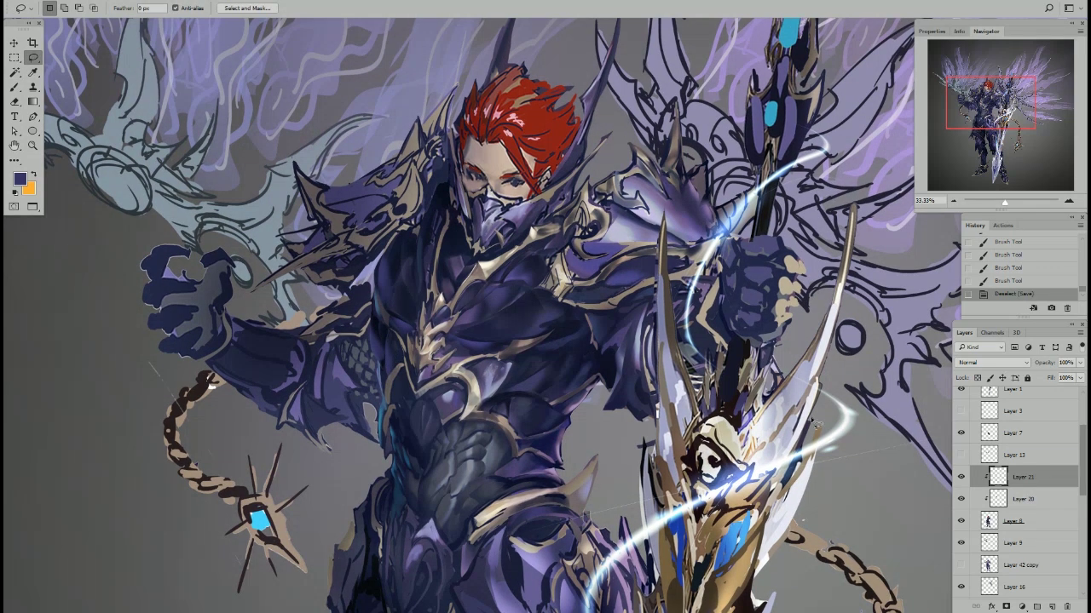
- Select Layer 4 and add the new empty Layer 22 above it in Group 1
{"action": "scroll", "coordinate": [1003, 415], "scroll_direction": "up", "scroll_amount": 2}
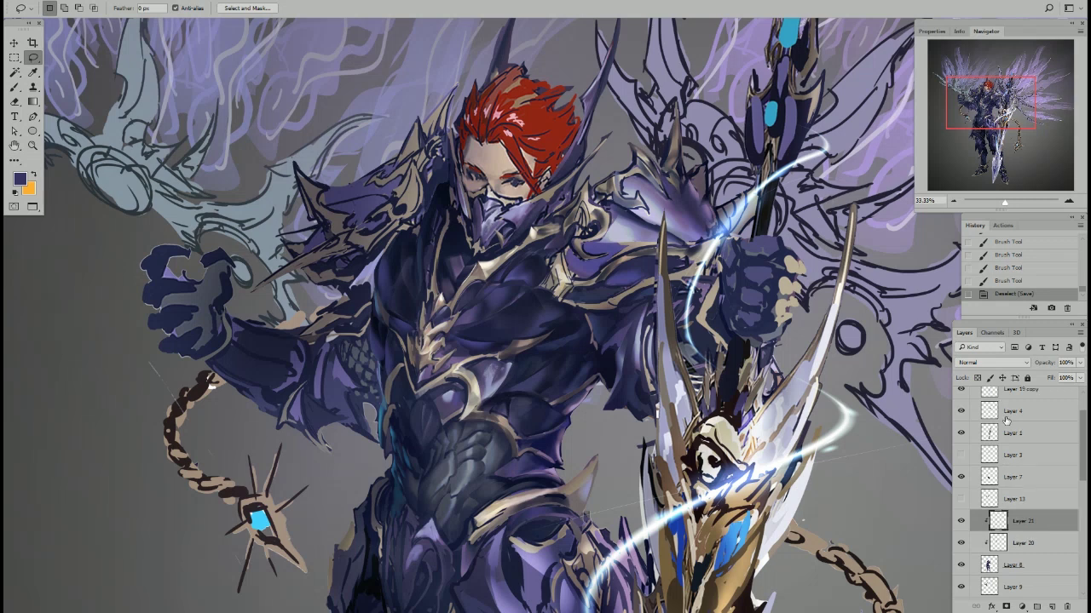
{"action": "scroll", "coordinate": [1006, 429], "scroll_direction": "up", "scroll_amount": 1}
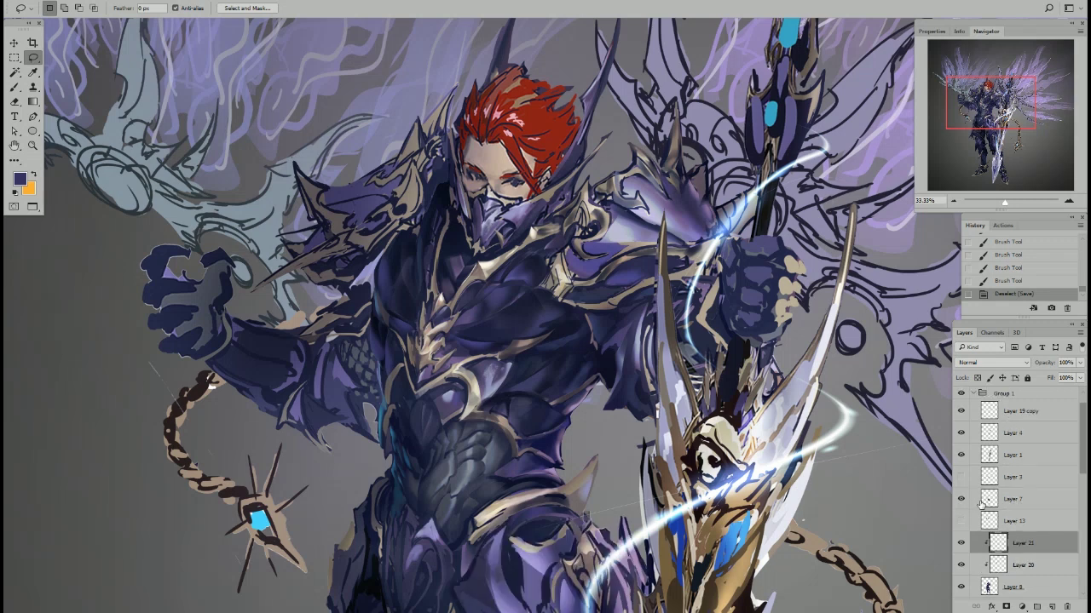
{"action": "scroll", "coordinate": [971, 498], "scroll_direction": "up", "scroll_amount": 1}
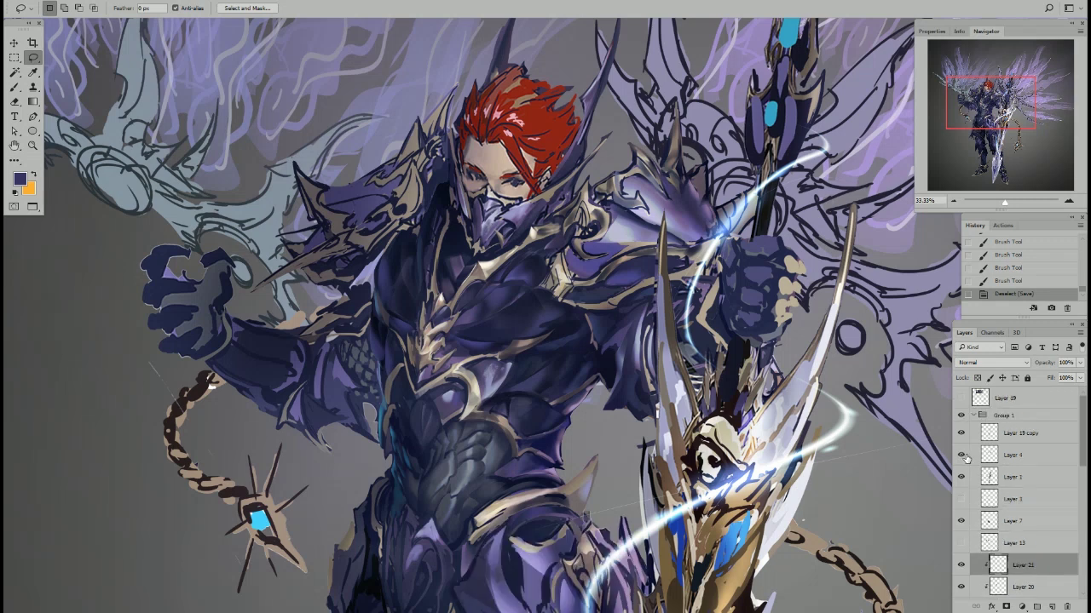
{"action": "left_click", "coordinate": [1006, 459]}
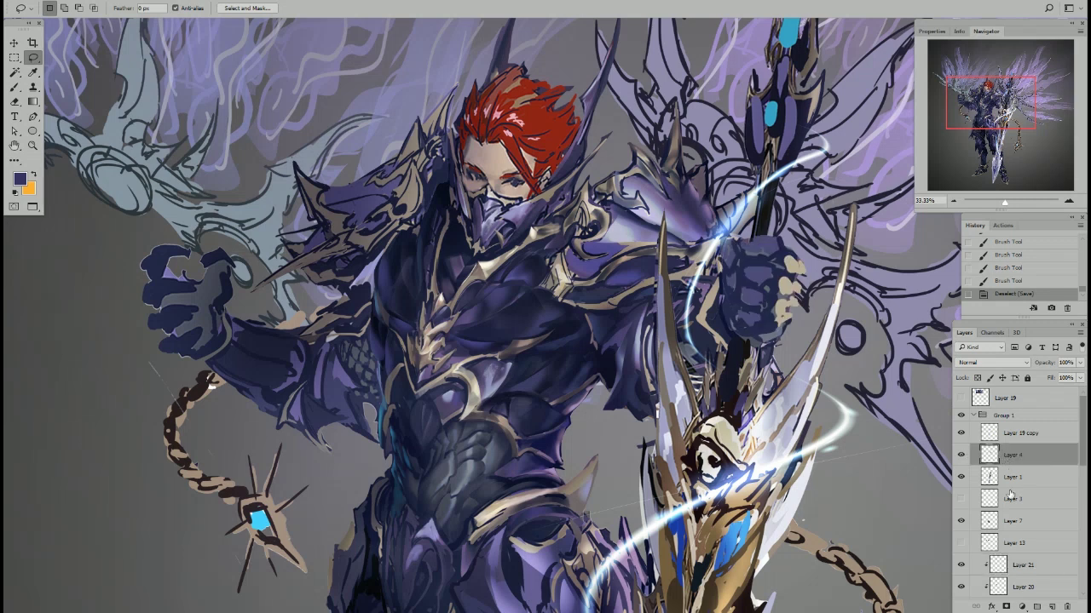
{"action": "left_click", "coordinate": [1053, 603]}
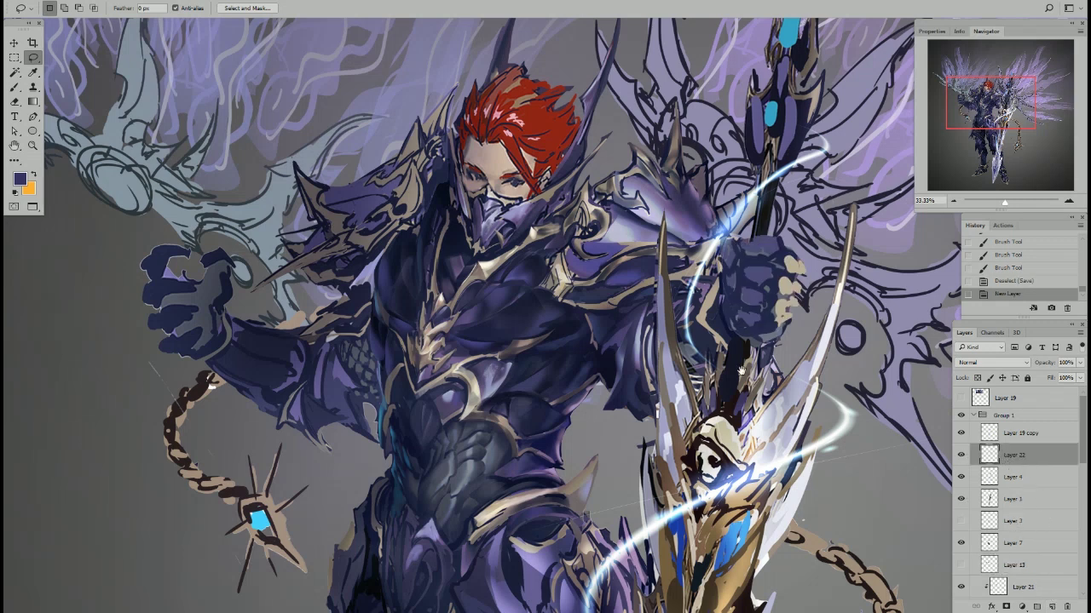
- Sample a light blue-grey, switch to a different brush tip, and paint light strokes on the gauntlet
{"action": "scroll", "coordinate": [741, 371], "scroll_direction": "up", "scroll_amount": 3}
{"action": "scroll", "coordinate": [741, 372], "scroll_direction": "right", "scroll_amount": 3}
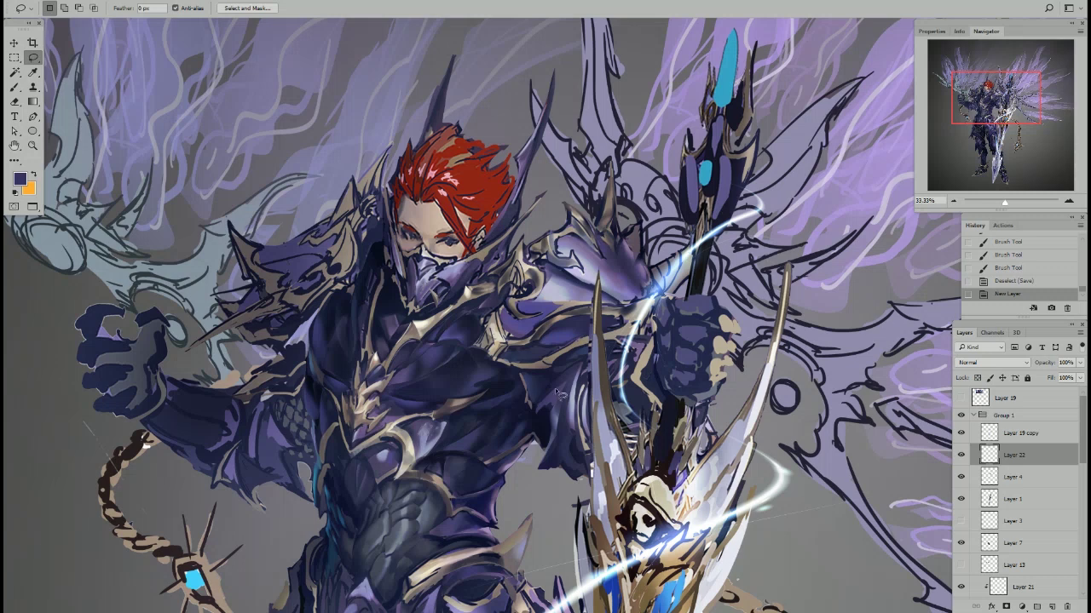
{"action": "key", "text": "i"}
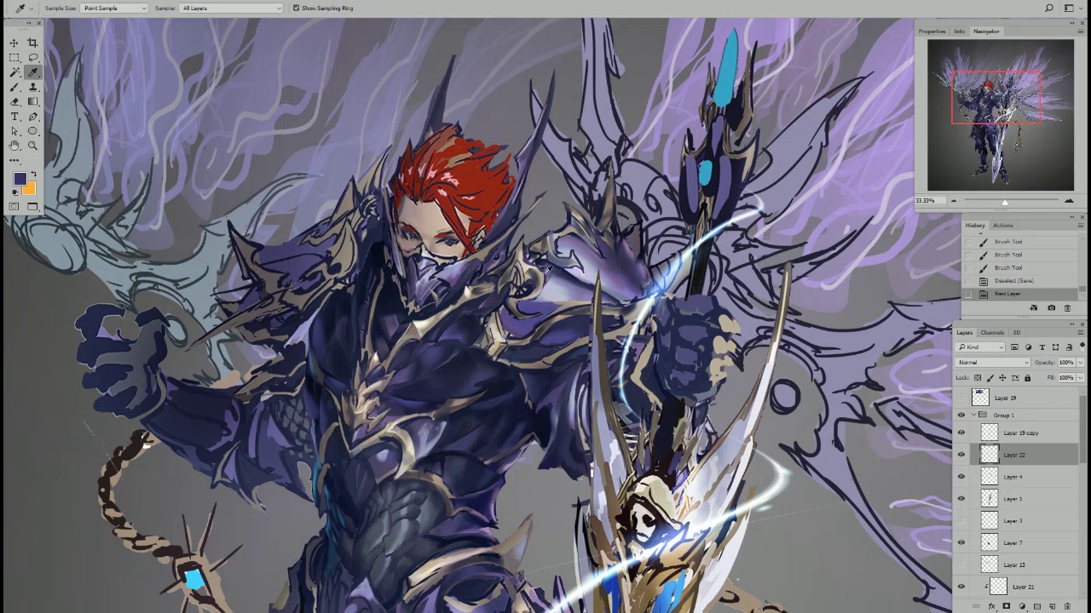
{"action": "left_click", "coordinate": [569, 284]}
{"action": "key", "text": "l"}
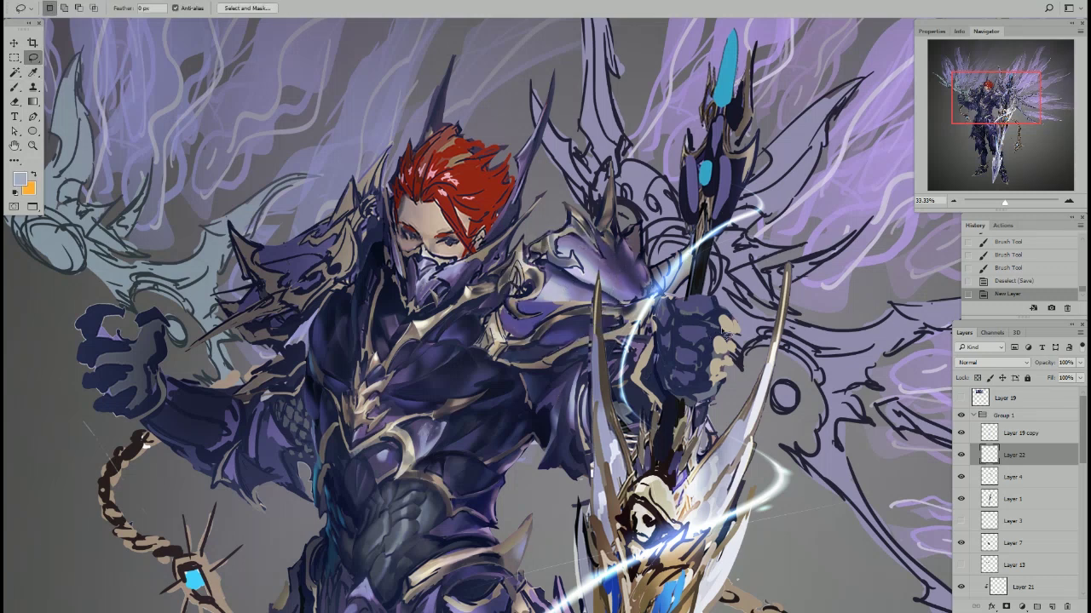
{"action": "key", "text": "b"}
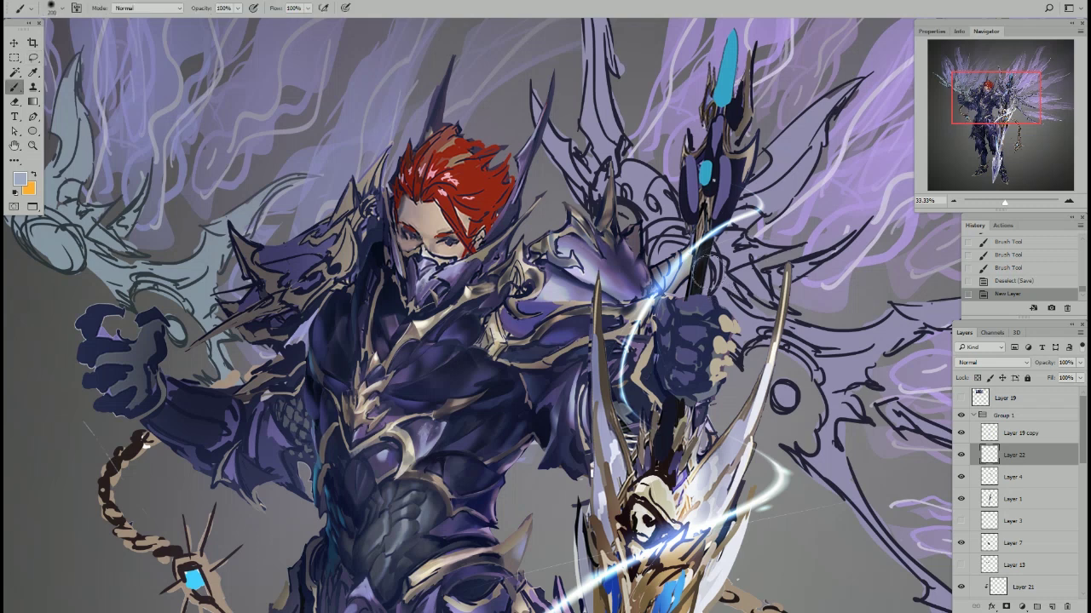
{"action": "right_click", "coordinate": [699, 274]}
{"action": "left_click", "coordinate": [748, 296]}
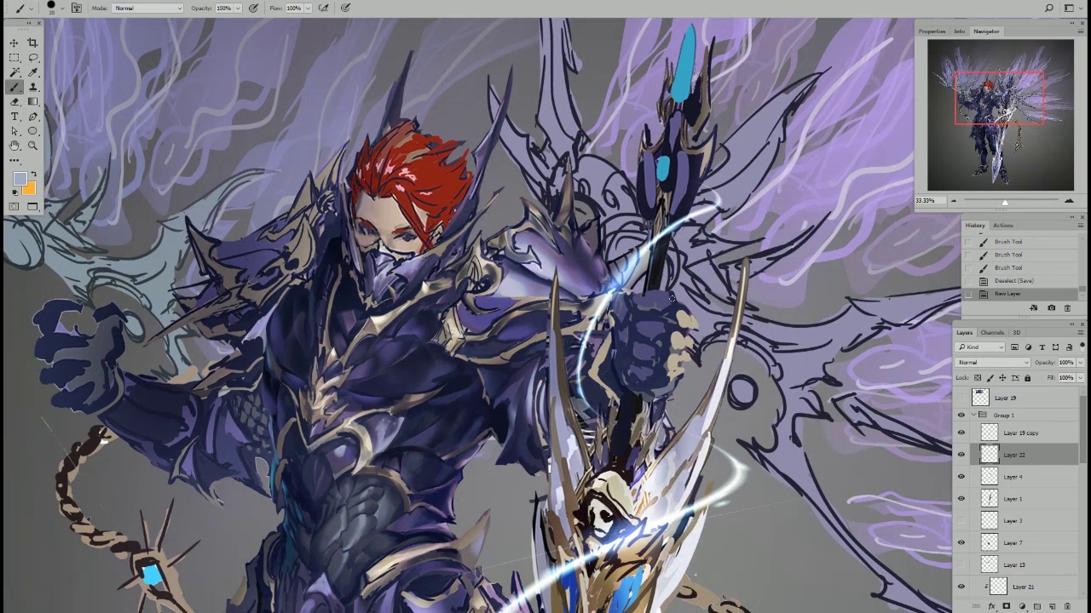
{"action": "left_click_drag", "start_coordinate": [673, 297], "coordinate": [655, 297]}
- Sample dark navy from the armour and paint a small stroke on the gauntlet
{"action": "key", "text": "i"}
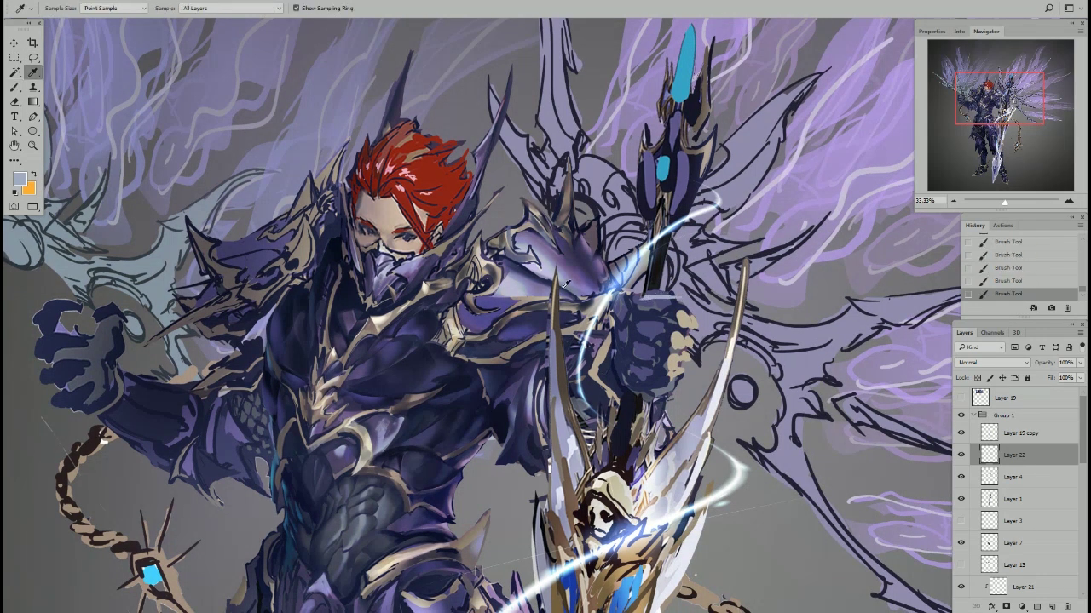
{"action": "left_click", "coordinate": [551, 252]}
{"action": "key", "text": "b"}
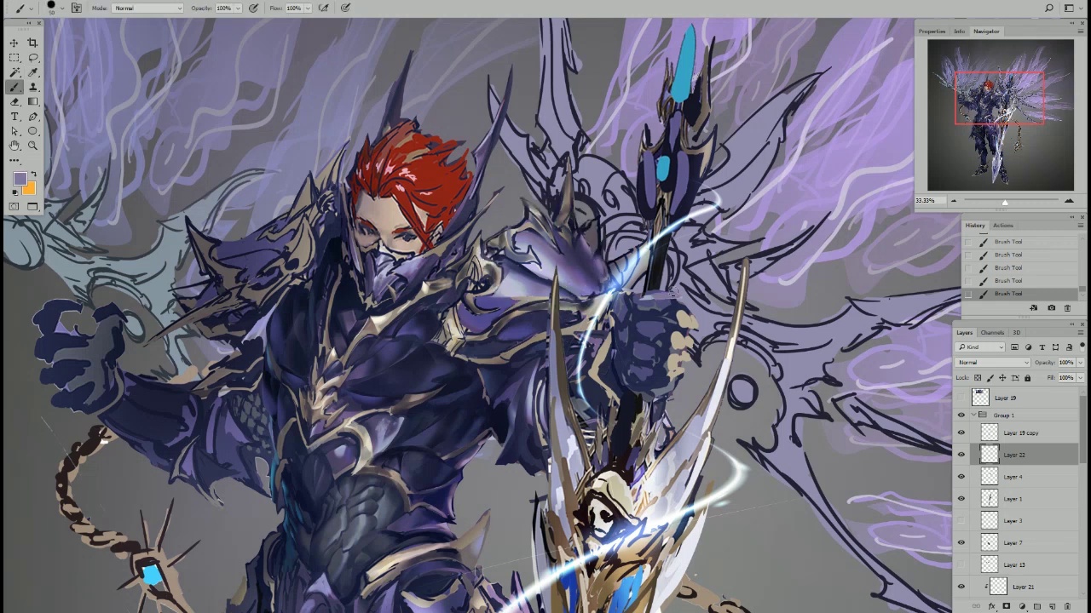
{"action": "left_click", "coordinate": [687, 196], "text": "alt"}
{"action": "left_click_drag", "start_coordinate": [684, 291], "coordinate": [690, 315]}
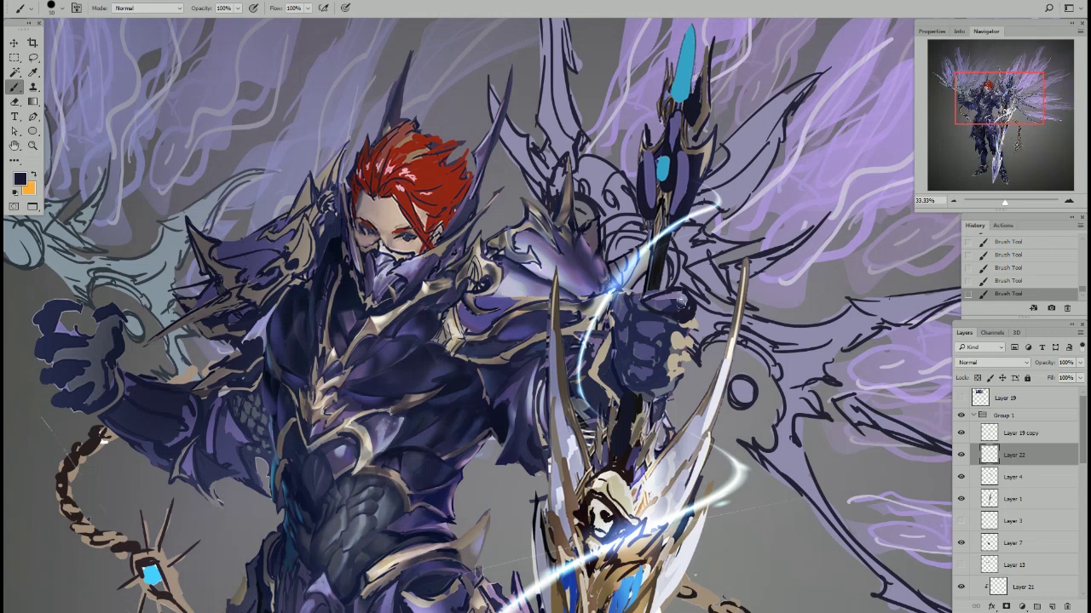
- Paint a light lavender highlight across the gauntlet, then pick dark navy again
{"action": "key", "text": "alt"}
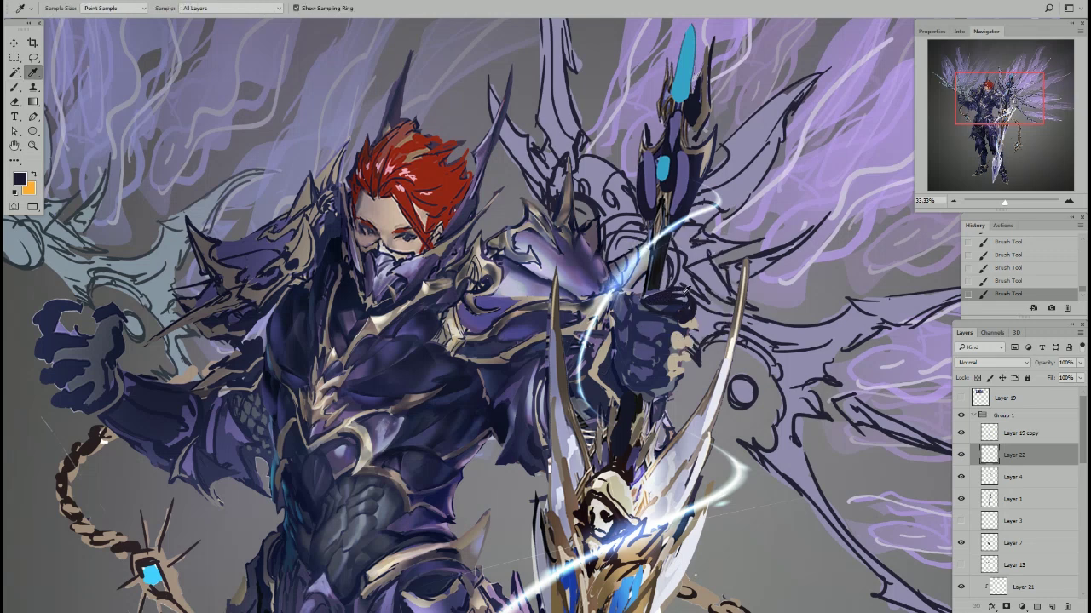
{"action": "key", "text": "alt"}
{"action": "left_click", "coordinate": [645, 322], "text": "alt"}
{"action": "left_click", "coordinate": [412, 271], "text": "alt"}
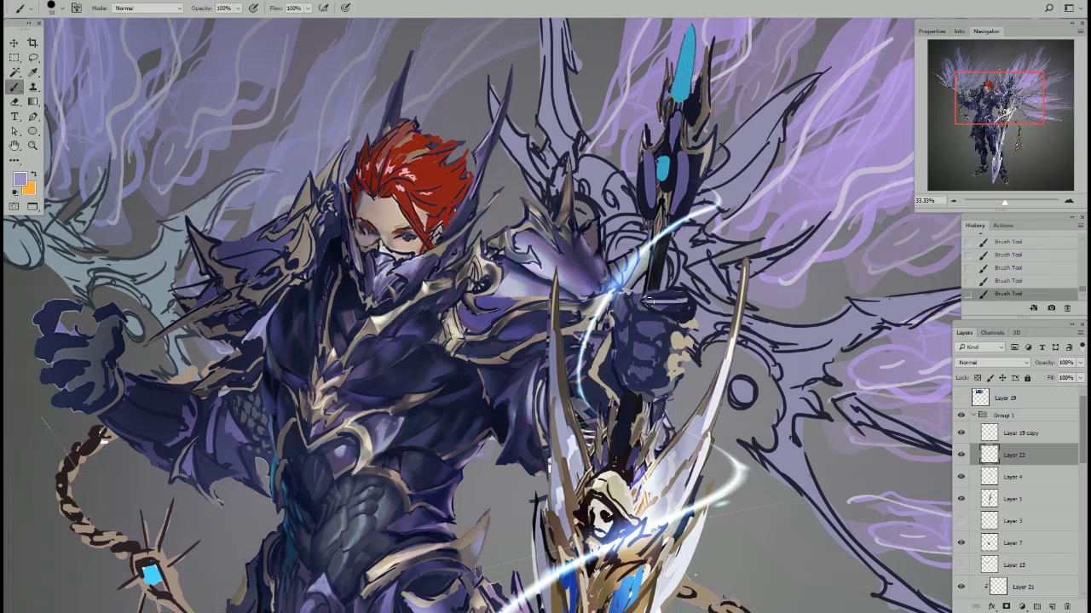
{"action": "mouse_move", "coordinate": [662, 328]}
{"action": "left_mouse_down"}
{"action": "mouse_move", "coordinate": [625, 333]}
{"action": "mouse_move", "coordinate": [629, 377]}
{"action": "left_mouse_up"}
{"action": "left_click", "coordinate": [689, 306], "text": "alt"}
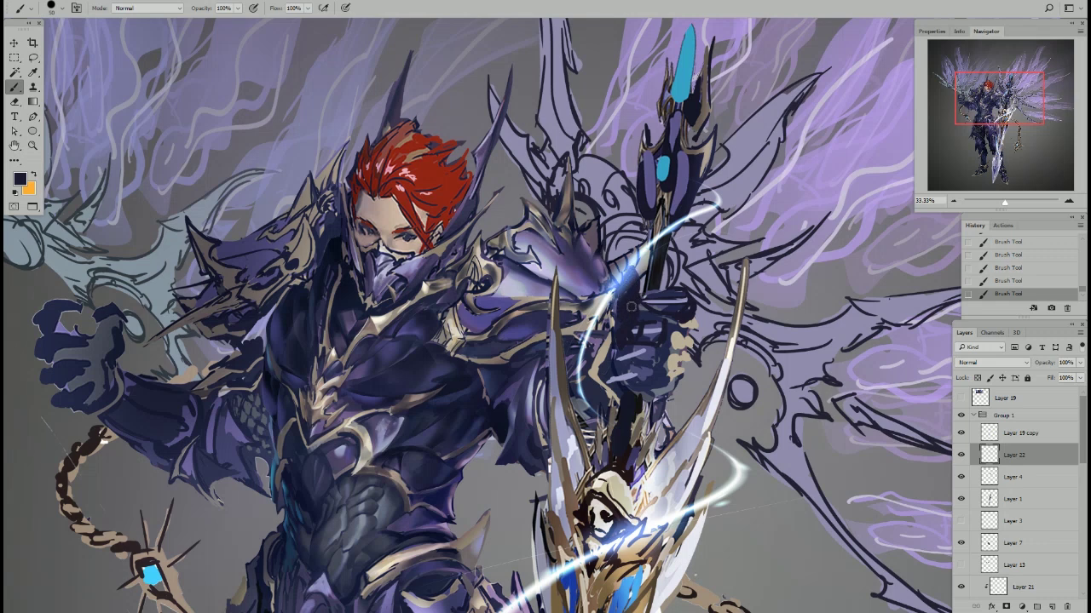
- Undo a stray stroke and a dark mark on the hand, then redo the two strokes
{"action": "key", "text": "ctrl+z"}
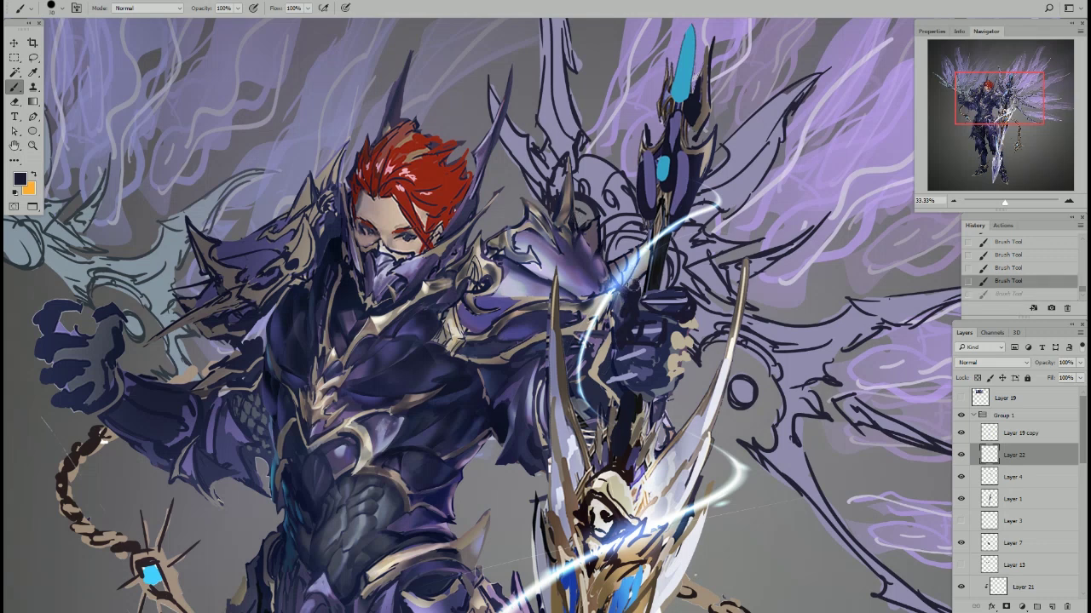
{"action": "left_click", "coordinate": [634, 308]}
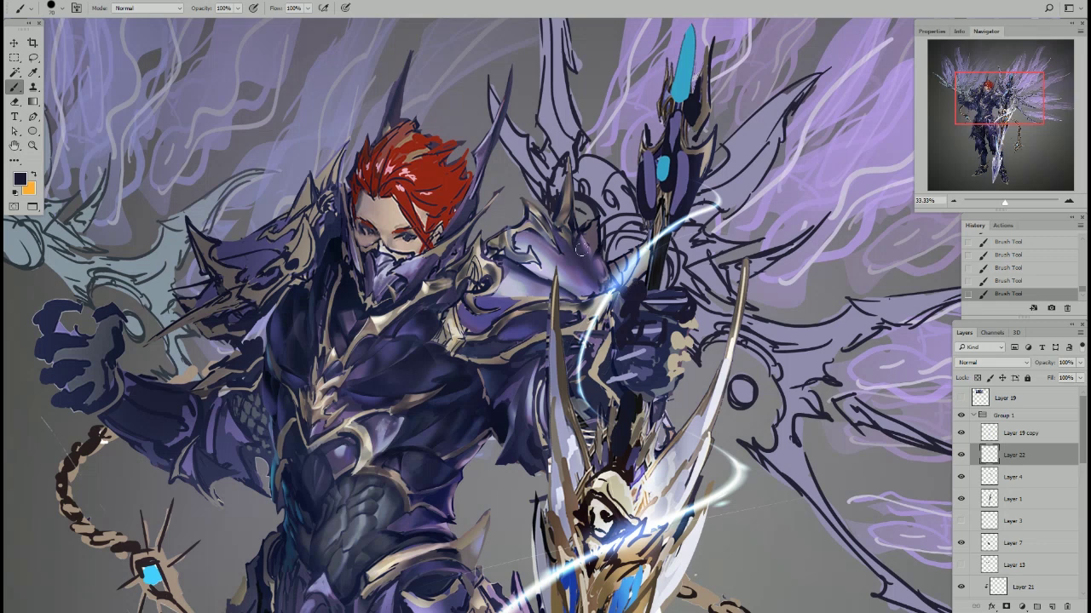
{"action": "key", "text": "ctrl+z"}
{"action": "key", "text": "ctrl+alt+z"}
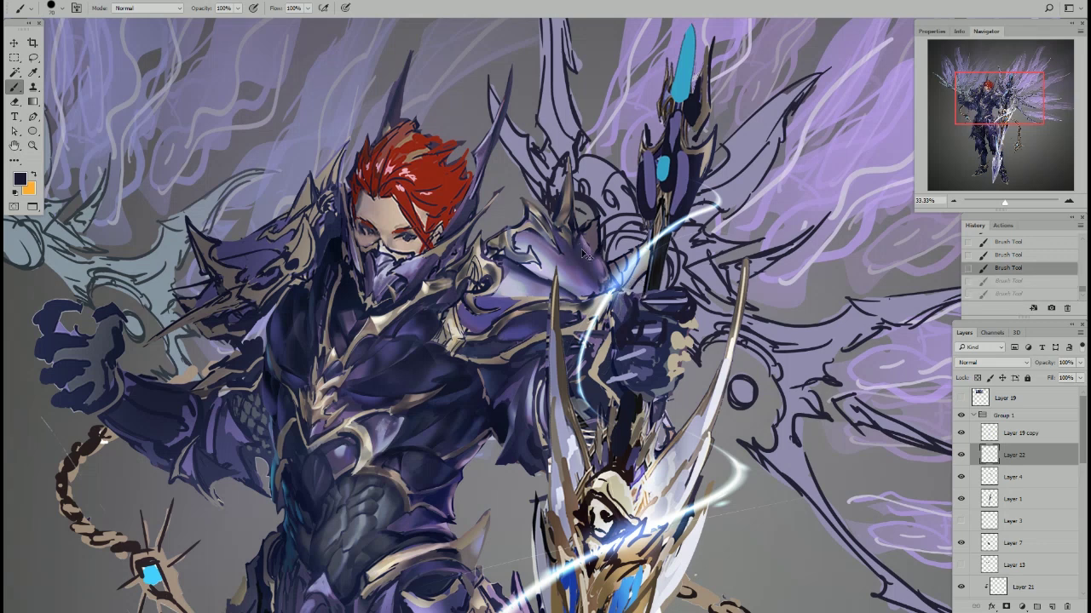
{"action": "key", "text": "i"}
{"action": "left_click", "coordinate": [654, 329]}
{"action": "key", "text": "b"}
{"action": "key", "text": "ctrl+shift+z"}
{"action": "key", "text": "ctrl+shift+z"}
- Alternate between dark navy and light purple sampled from the armour to refine the hand
{"action": "left_click", "coordinate": [671, 334], "text": "alt"}
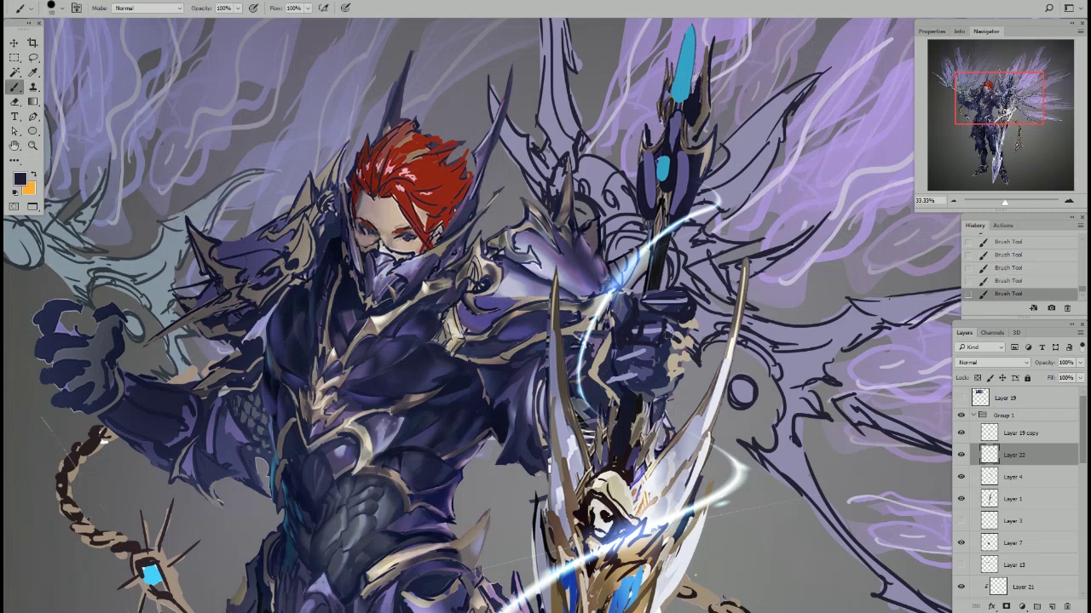
{"action": "left_click", "coordinate": [669, 333], "text": "alt"}
{"action": "left_click", "coordinate": [654, 373], "text": "alt"}
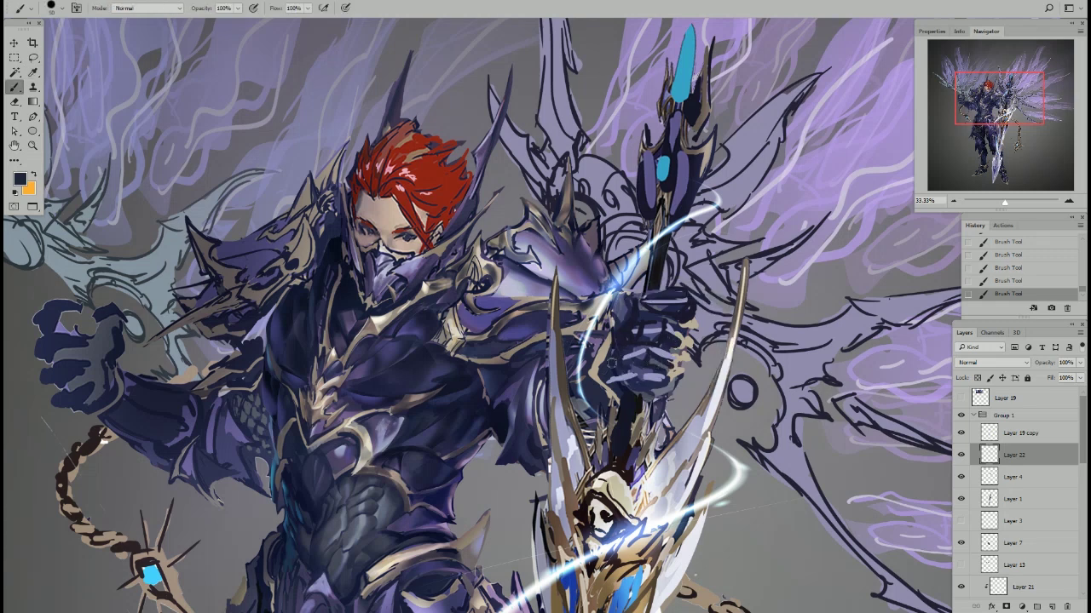
{"action": "left_click", "coordinate": [616, 360], "text": "alt"}
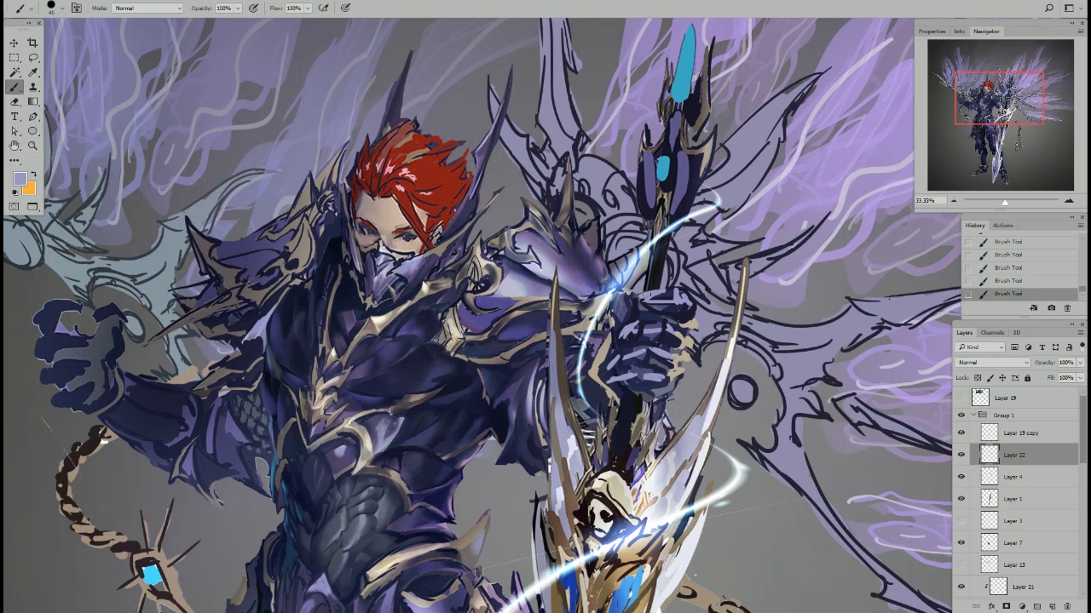
{"action": "left_click", "coordinate": [645, 296], "text": "alt"}
{"action": "key", "text": "alt"}
- Sample red from the hair and sketch a grid of red guide lines across the gauntlet
{"action": "left_click", "coordinate": [435, 204], "text": "alt"}
{"action": "left_click_drag", "start_coordinate": [704, 321], "coordinate": [627, 316]}
{"action": "left_click_drag", "start_coordinate": [686, 335], "coordinate": [598, 352]}
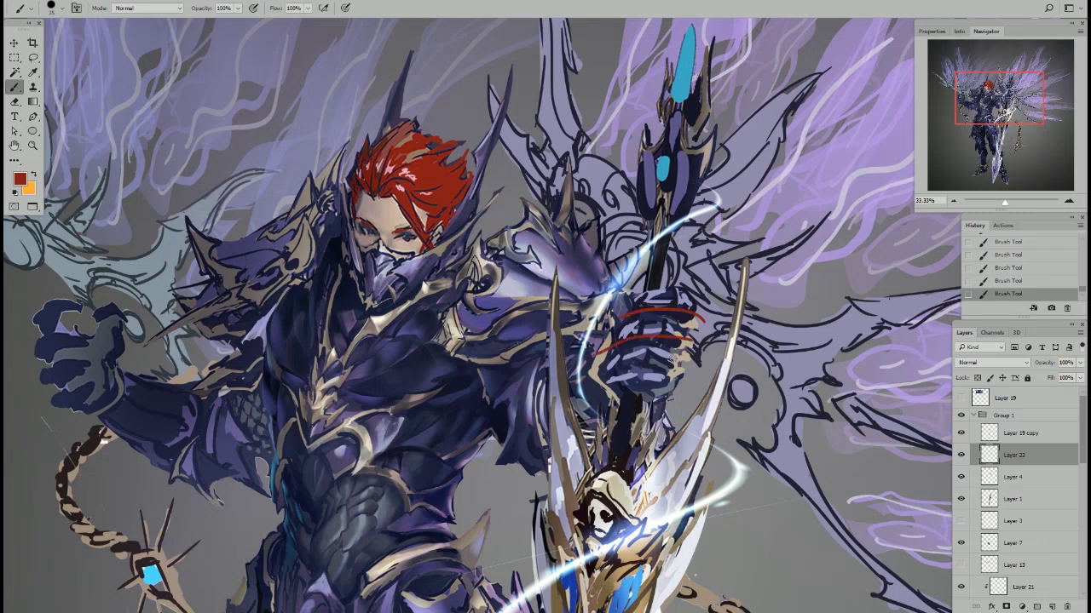
{"action": "left_click_drag", "start_coordinate": [671, 364], "coordinate": [596, 375]}
{"action": "left_click_drag", "start_coordinate": [658, 388], "coordinate": [601, 397]}
{"action": "mouse_move", "coordinate": [712, 298]}
{"action": "left_mouse_down"}
{"action": "mouse_move", "coordinate": [646, 410]}
{"action": "mouse_move", "coordinate": [644, 290]}
{"action": "mouse_move", "coordinate": [601, 389]}
{"action": "left_mouse_up"}
{"action": "left_click_drag", "start_coordinate": [662, 295], "coordinate": [653, 385]}
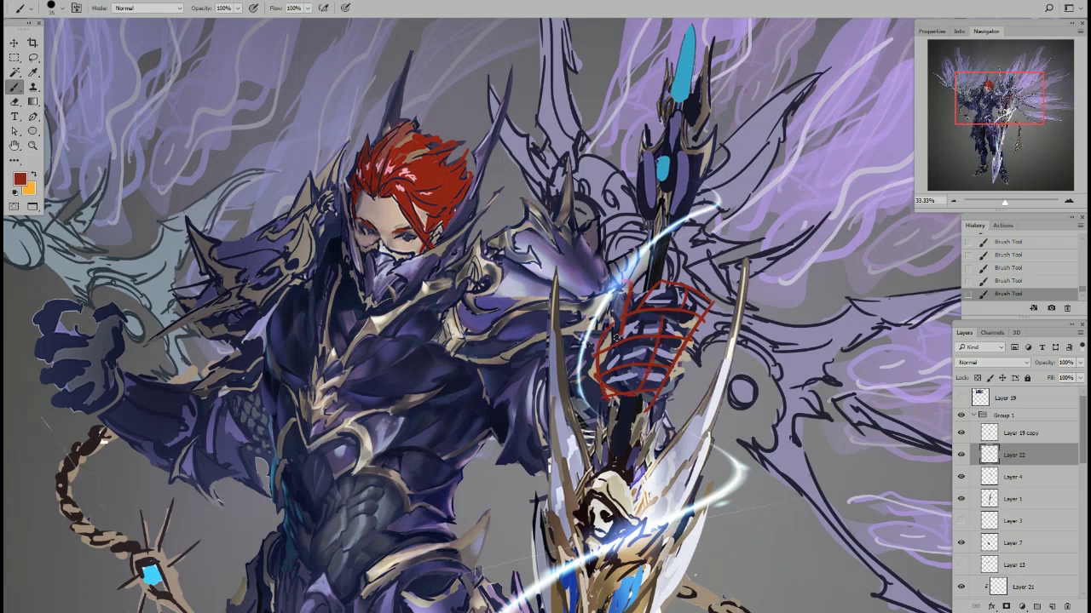
{"action": "mouse_move", "coordinate": [617, 339]}
{"action": "left_mouse_down"}
{"action": "mouse_move", "coordinate": [600, 309]}
{"action": "mouse_move", "coordinate": [612, 284]}
{"action": "left_mouse_up"}
{"action": "left_click_drag", "start_coordinate": [634, 250], "coordinate": [605, 296]}
- Undo the red grid strokes on the gauntlet
{"action": "key", "text": "ctrl+z"}
{"action": "key", "text": "ctrl+alt+z"}
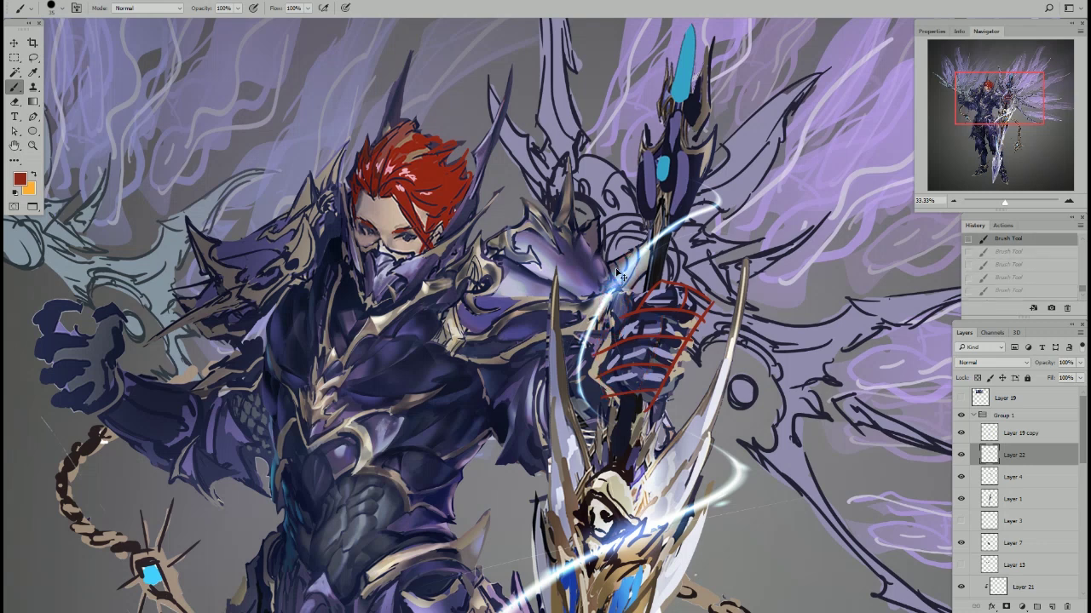
{"action": "key", "text": "ctrl+alt+z"}
{"action": "key", "text": "ctrl+alt+z"}
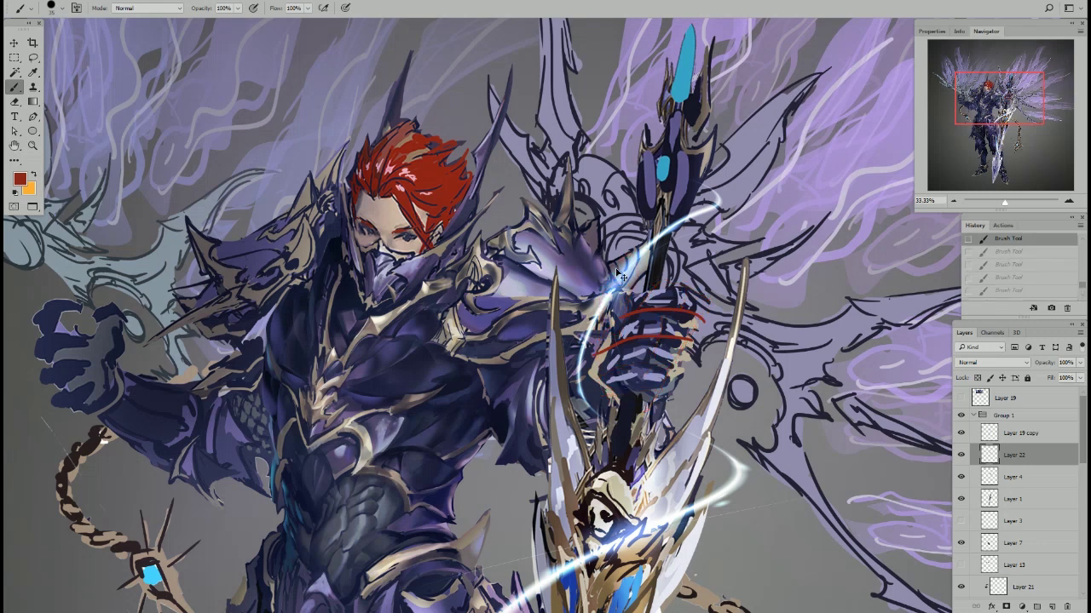
- Sample a light cream colour and dab a small cream mark on the hand
{"action": "key", "text": "i"}
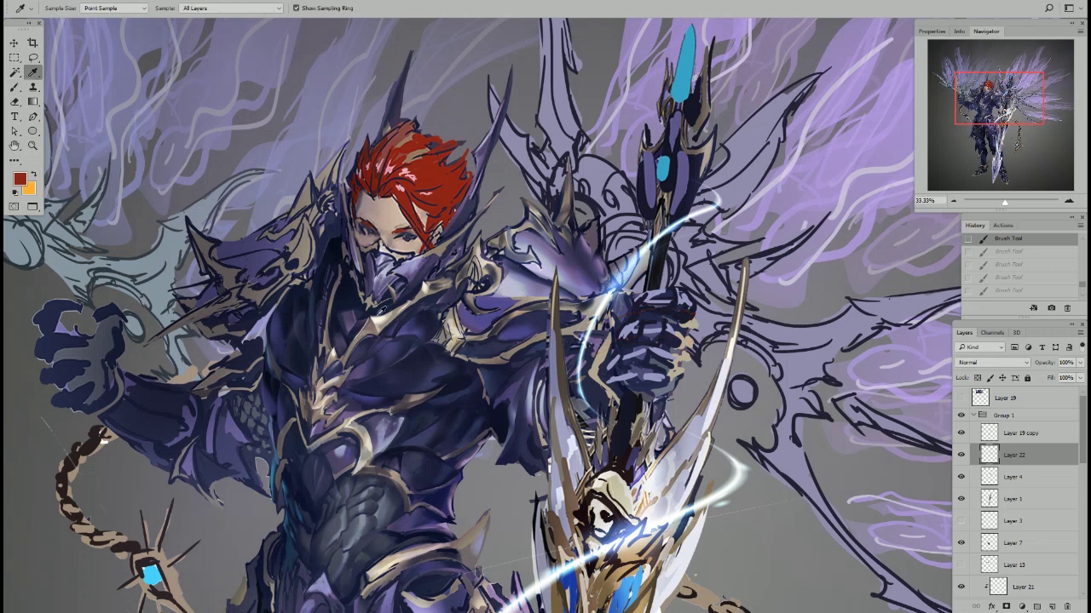
{"action": "left_click", "coordinate": [375, 318]}
{"action": "key", "text": "b"}
{"action": "left_click", "coordinate": [695, 317]}
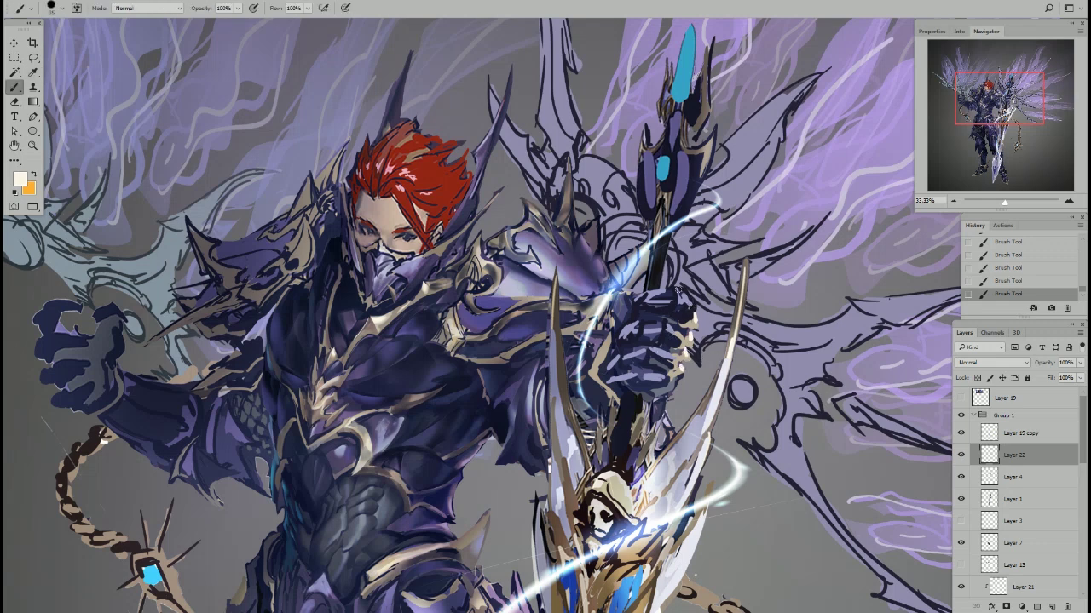
- Sample dark purple and lavender, mark the gauntlet, then choose a very light lavender colour
{"action": "key", "text": "i"}
{"action": "left_click", "coordinate": [540, 263], "text": "alt"}
{"action": "left_click", "coordinate": [552, 260], "text": "alt"}
{"action": "left_click", "coordinate": [684, 295]}
{"action": "left_click", "coordinate": [19, 179]}
{"action": "left_click", "coordinate": [601, 352]}
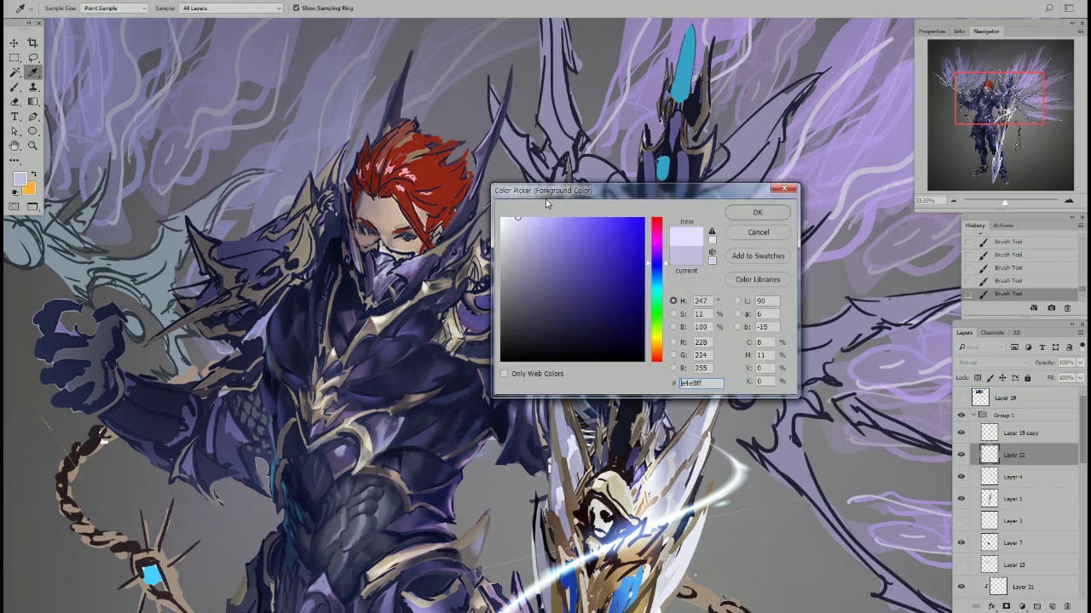
{"action": "key", "text": "Return"}
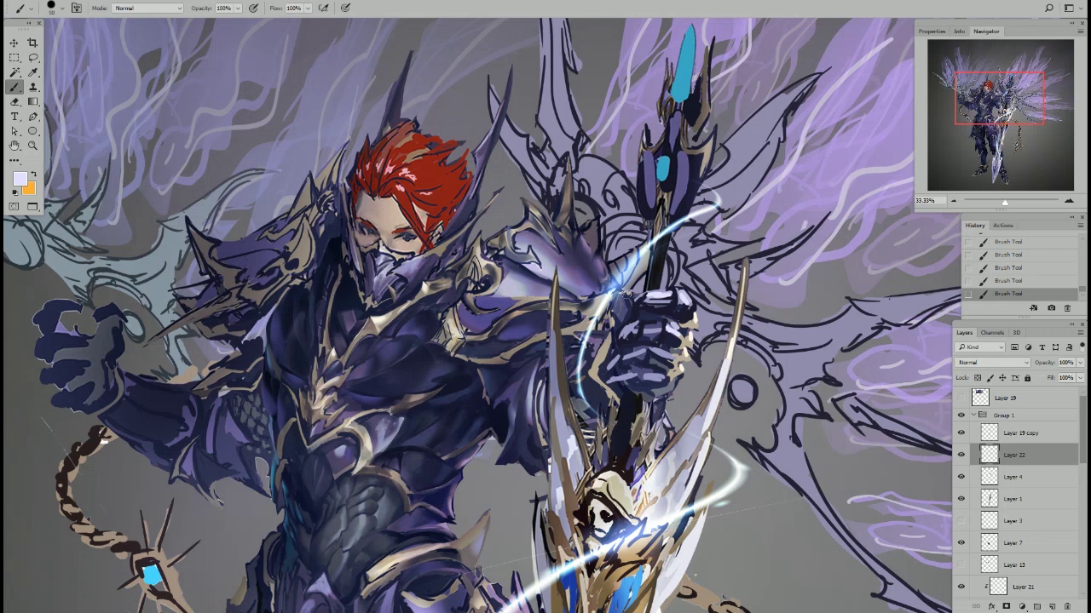
- Sample dark navy from the armour and paint navy shading on the hand
{"action": "left_click", "coordinate": [624, 297], "text": "alt"}
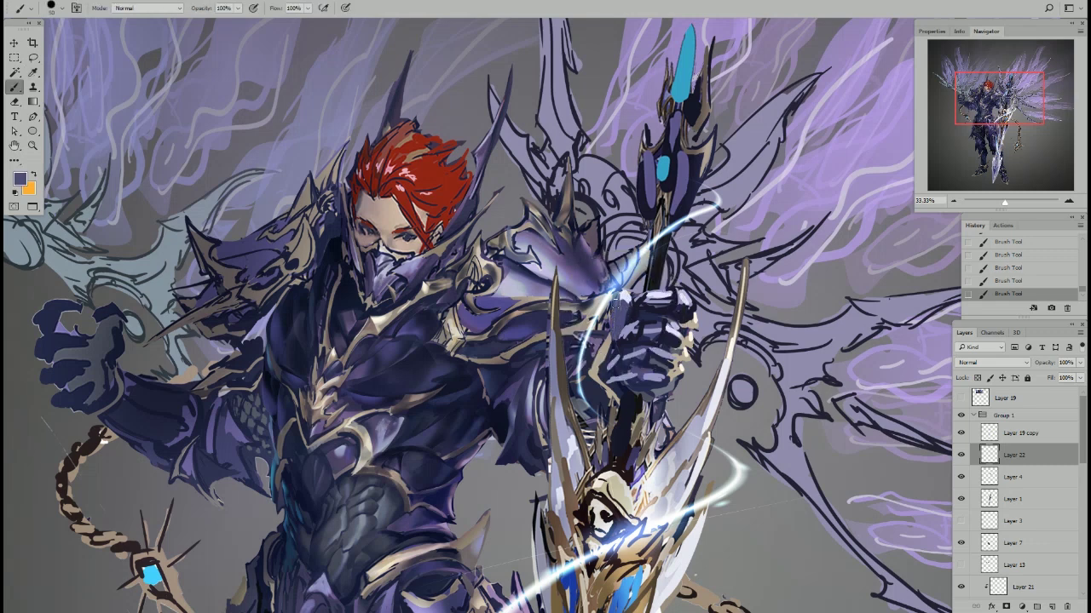
{"action": "left_click", "coordinate": [620, 305], "text": "alt"}
{"action": "left_click_drag", "start_coordinate": [620, 305], "coordinate": [610, 344]}
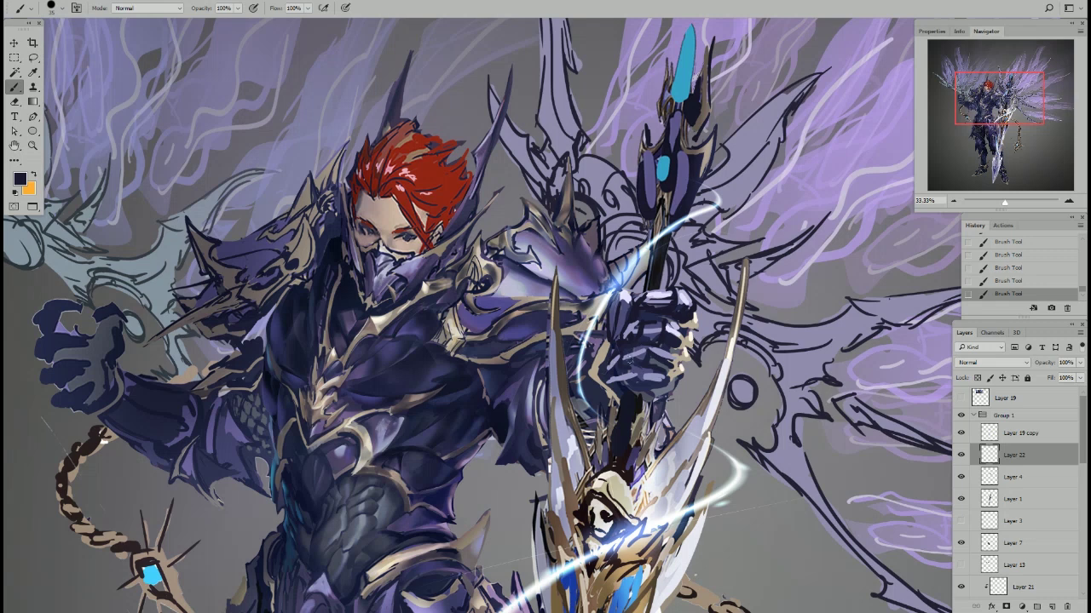
- Lasso and clear an area on the hand, then paint small strokes there
{"action": "key", "text": "l"}
{"action": "mouse_move", "coordinate": [611, 350]}
{"action": "left_mouse_down"}
{"action": "mouse_move", "coordinate": [596, 368]}
{"action": "mouse_move", "coordinate": [639, 381]}
{"action": "left_mouse_up"}
{"action": "key", "text": "Delete"}
{"action": "key", "text": "Delete"}
{"action": "key", "text": "ctrl+d"}
{"action": "key", "text": "b"}
{"action": "left_click_drag", "start_coordinate": [634, 378], "coordinate": [631, 388]}
{"action": "left_click_drag", "start_coordinate": [630, 385], "coordinate": [628, 385]}
- Sample purple-blue, light lavender and dark purple tones from the painting and gauntlet
{"action": "key", "text": "i"}
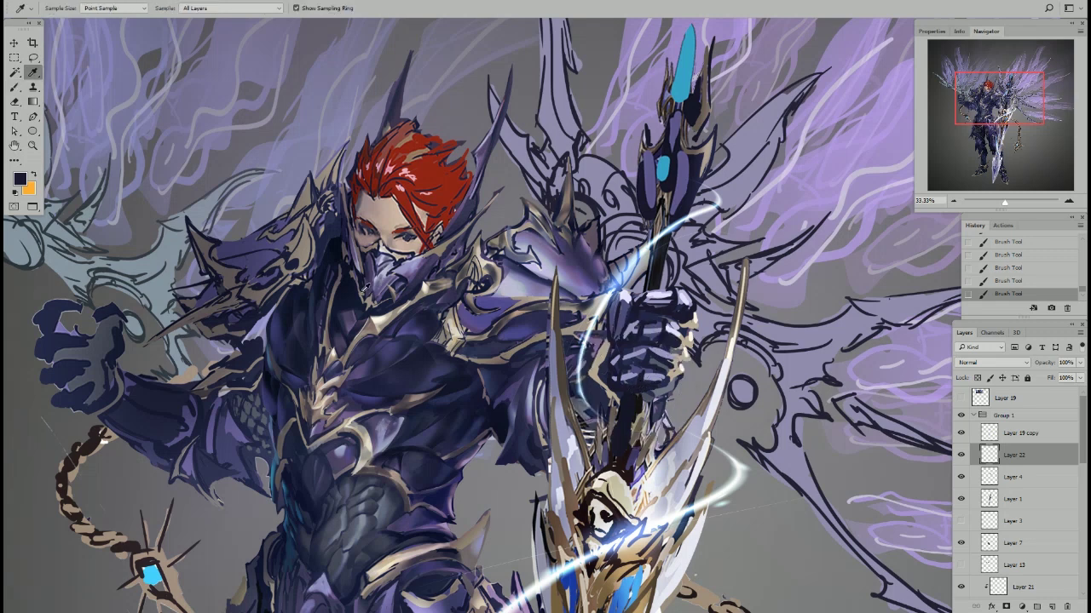
{"action": "left_click", "coordinate": [271, 322]}
{"action": "key", "text": "b"}
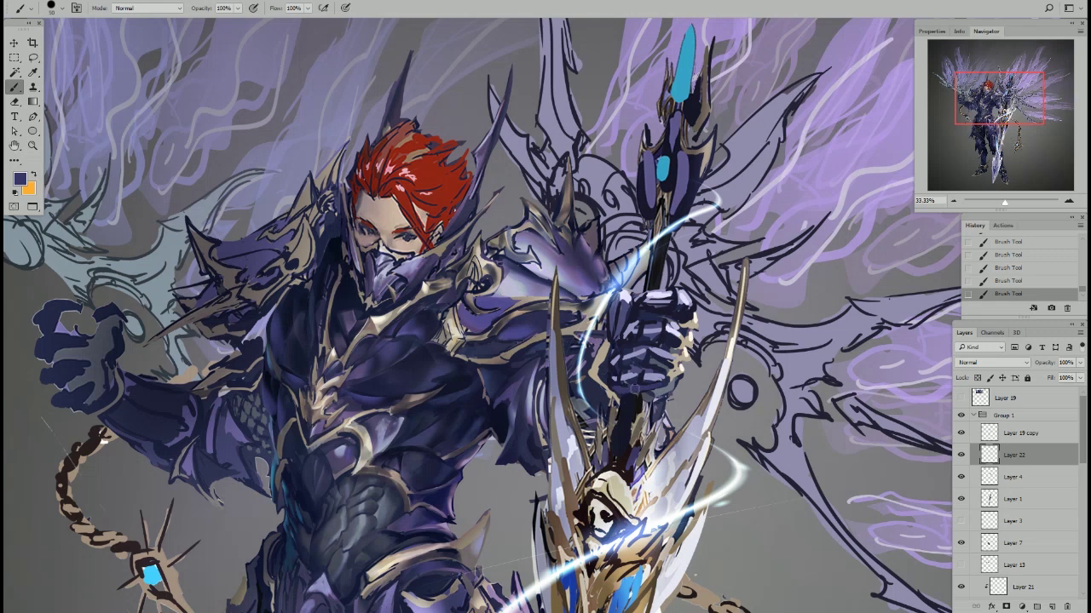
{"action": "left_click", "coordinate": [643, 384], "text": "alt"}
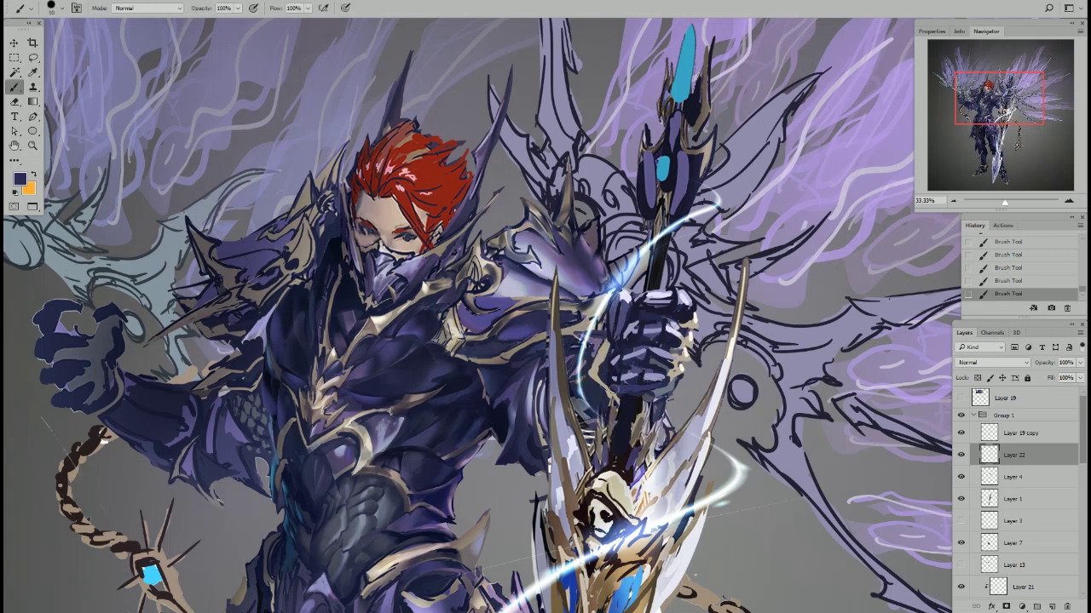
{"action": "left_click", "coordinate": [651, 375], "text": "alt"}
{"action": "key", "text": "alt"}
{"action": "left_click", "coordinate": [668, 322], "text": "alt"}
{"action": "left_click", "coordinate": [660, 323], "text": "alt"}
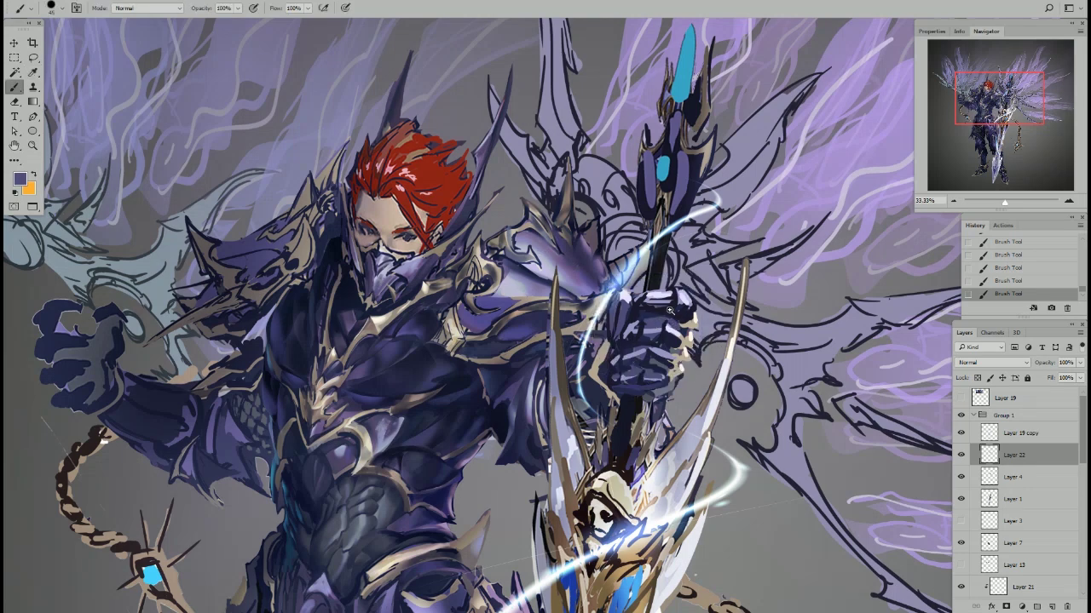
- Toggle Layer 22 to compare the gauntlet, then try and undo a slight upward move
{"action": "scroll", "coordinate": [671, 312], "scroll_direction": "down", "scroll_amount": 2}
{"action": "left_click", "coordinate": [961, 455]}
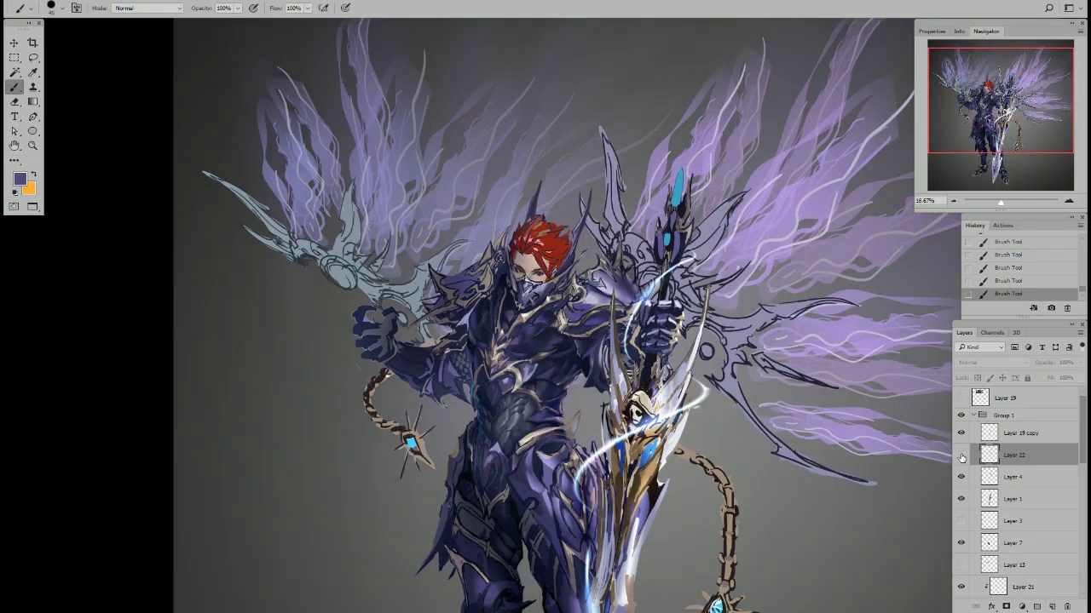
{"action": "left_click", "coordinate": [961, 455]}
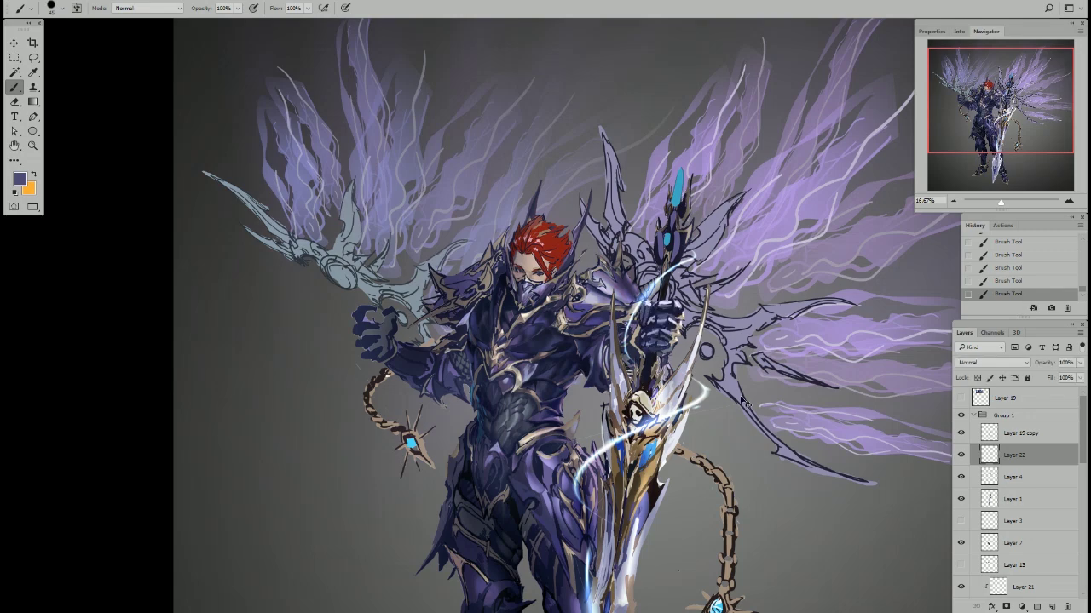
{"action": "scroll", "coordinate": [665, 322], "scroll_direction": "up", "scroll_amount": 2}
{"action": "scroll", "coordinate": [665, 322], "scroll_direction": "up", "scroll_amount": 1}
{"action": "mouse_move", "coordinate": [685, 360]}
{"action": "left_mouse_down"}
{"action": "mouse_move", "coordinate": [689, 347]}
{"action": "mouse_move", "coordinate": [686, 360]}
{"action": "left_mouse_up"}
{"action": "key", "text": "ctrl+z"}
- Transform the gauntlet, tilting it about -2.5 degrees and shortening it to about 92% height
{"action": "key", "text": "ctrl+t"}
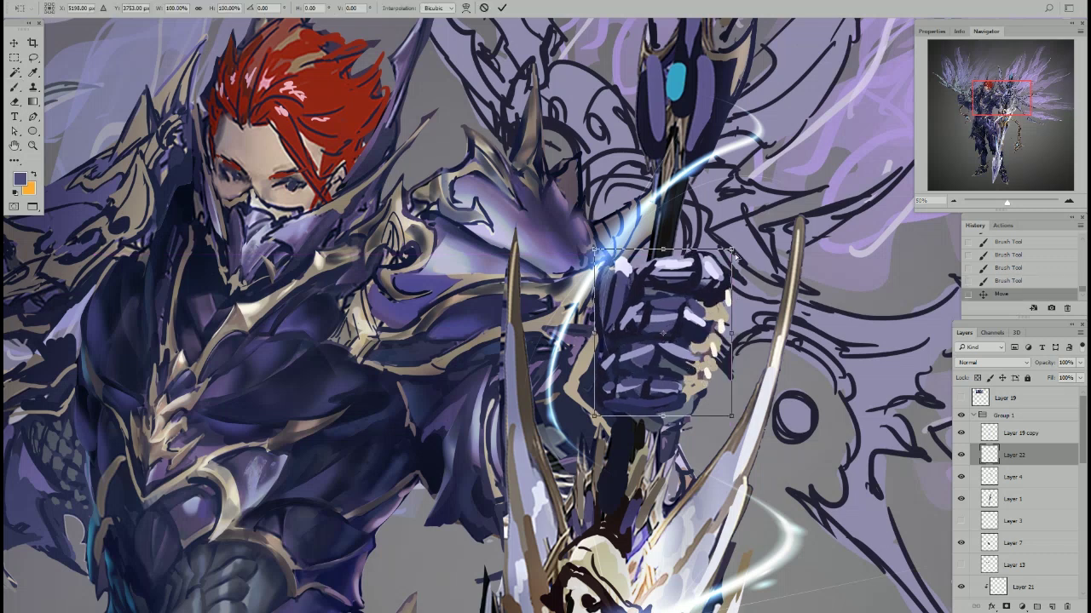
{"action": "left_click_drag", "start_coordinate": [735, 255], "coordinate": [743, 246]}
{"action": "left_click_drag", "start_coordinate": [673, 252], "coordinate": [673, 264]}
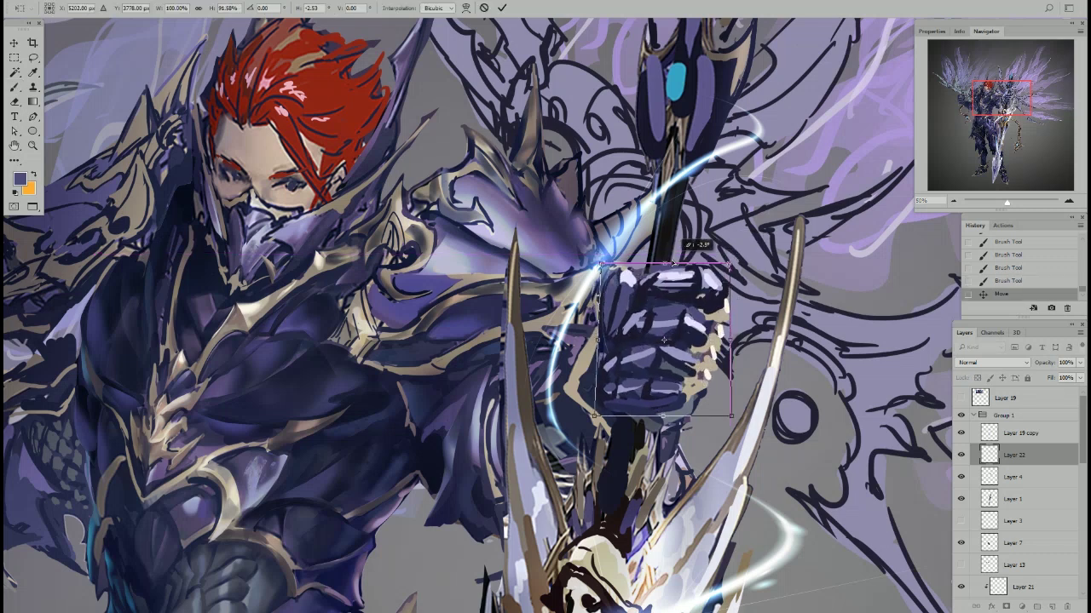
{"action": "key", "text": "Return"}
{"action": "key", "text": "b"}
- Compare by toggling Layer 22, then rotate the gauntlet a further -3 degrees
{"action": "scroll", "coordinate": [694, 281], "scroll_direction": "down", "scroll_amount": 1}
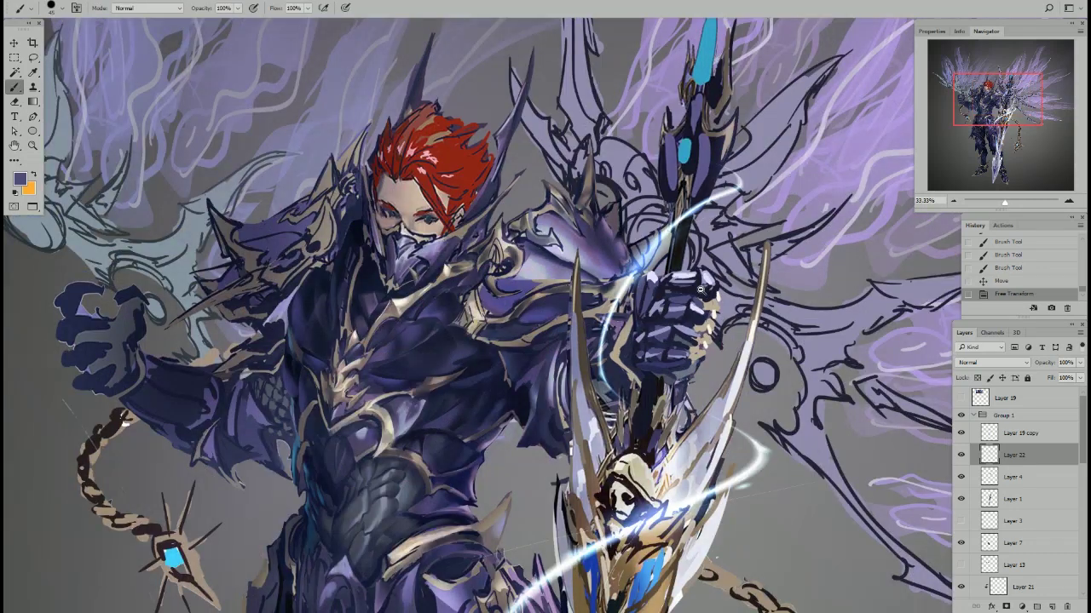
{"action": "scroll", "coordinate": [700, 290], "scroll_direction": "down", "scroll_amount": 3}
{"action": "left_click", "coordinate": [960, 455]}
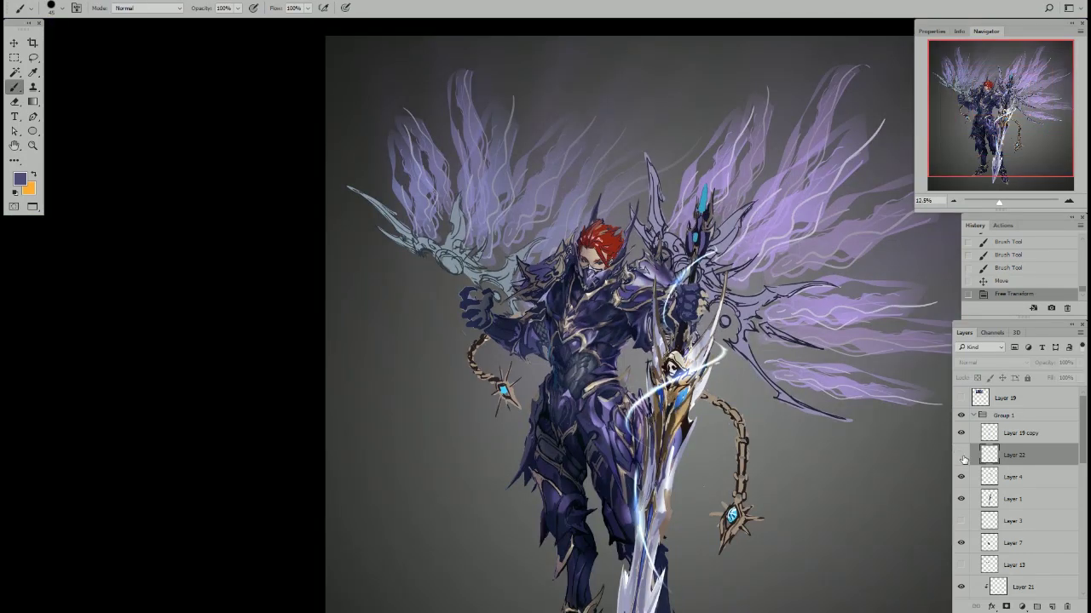
{"action": "left_click", "coordinate": [962, 456]}
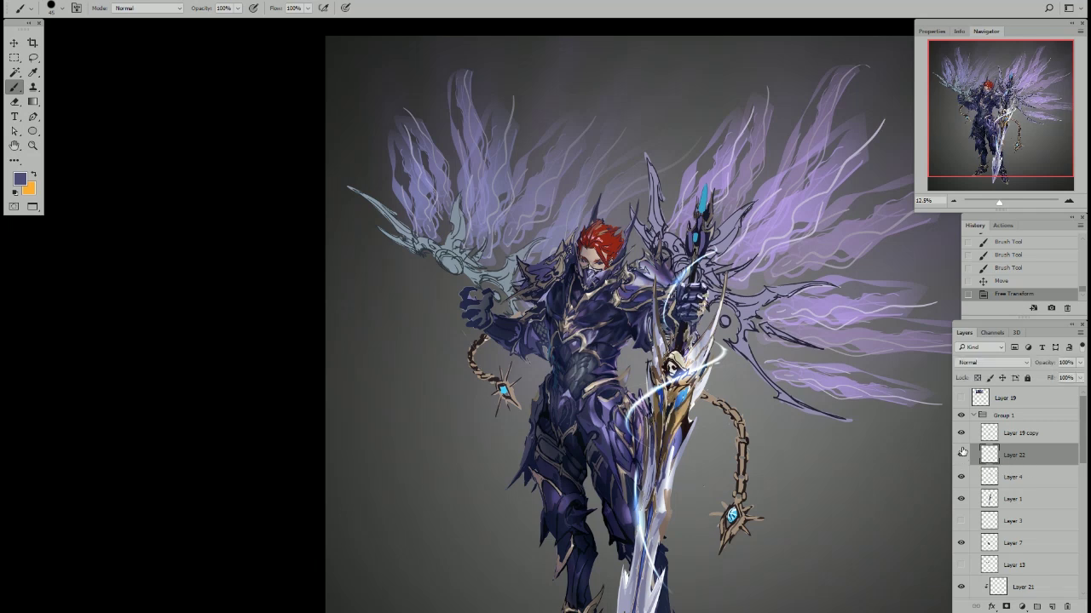
{"action": "key", "text": "ctrl+t"}
{"action": "left_click_drag", "start_coordinate": [754, 390], "coordinate": [767, 371]}
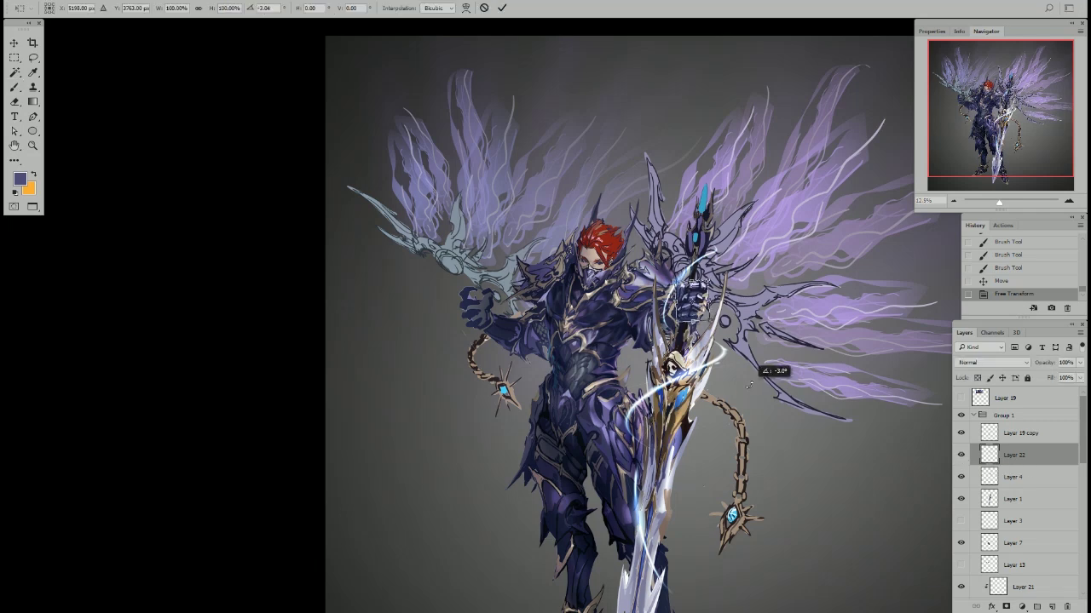
{"action": "key", "text": "Return"}
- Lasso the gauntlet, nudge it slightly right, deselect and save the painting
{"action": "scroll", "coordinate": [689, 305], "scroll_direction": "up", "scroll_amount": 1}
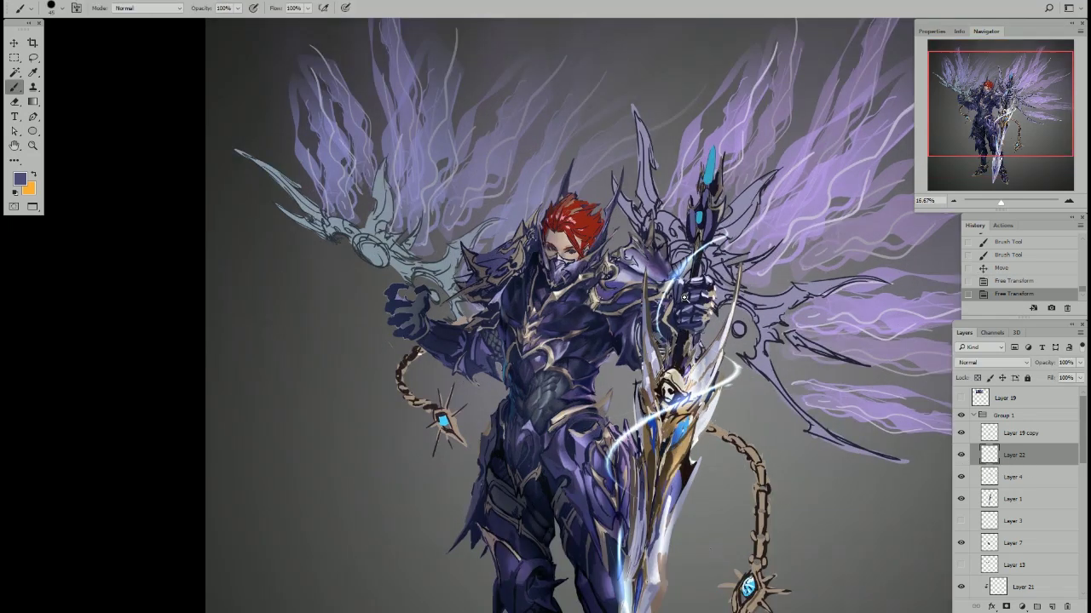
{"action": "scroll", "coordinate": [689, 305], "scroll_direction": "up", "scroll_amount": 2}
{"action": "key", "text": "l"}
{"action": "mouse_move", "coordinate": [732, 295]}
{"action": "left_mouse_down"}
{"action": "mouse_move", "coordinate": [654, 396]}
{"action": "mouse_move", "coordinate": [724, 290]}
{"action": "left_mouse_up"}
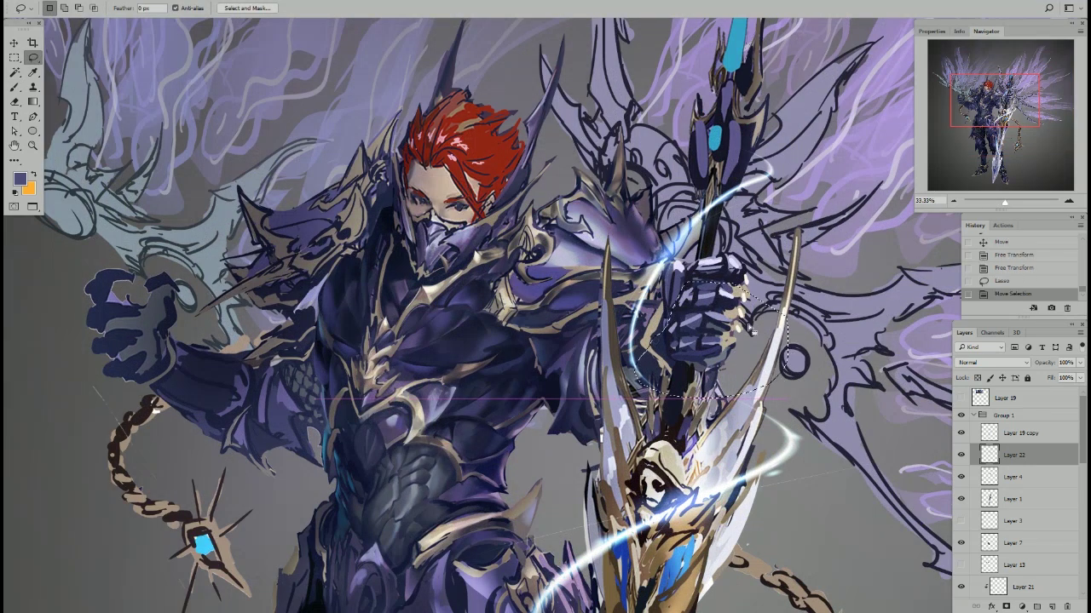
{"action": "left_click_drag", "start_coordinate": [698, 340], "coordinate": [716, 323]}
{"action": "key", "text": "ctrl+Right"}
{"action": "key", "text": "ctrl+d"}
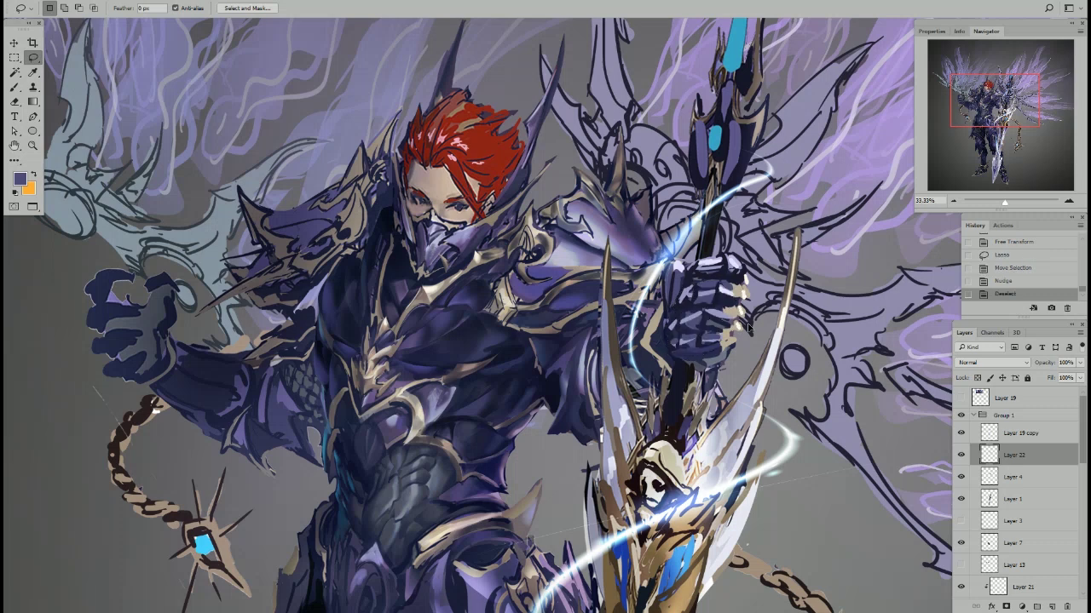
{"action": "key", "text": "ctrl+s"}
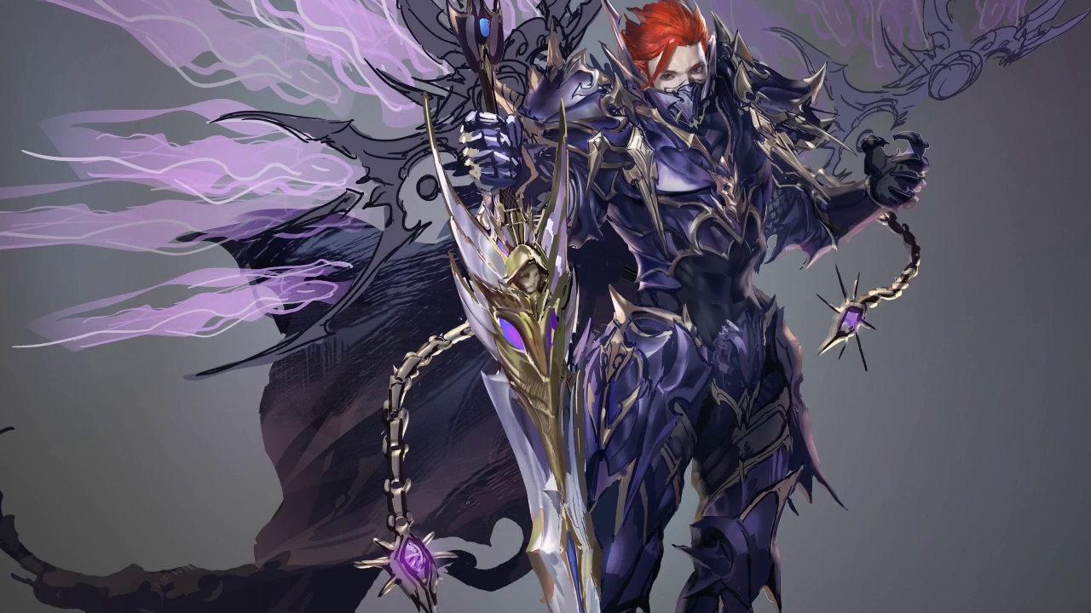
- Zoom into the chest and paint shading, edges and highlights on the gold plates below the mask
{"action": "left_click", "coordinate": [675, 134]}
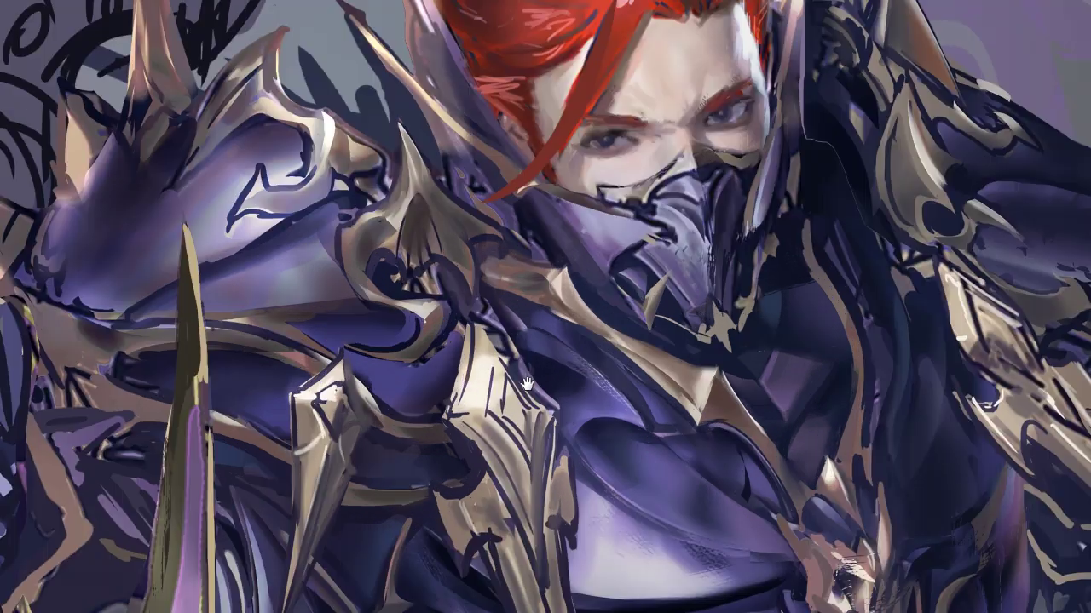
{"action": "scroll", "coordinate": [545, 392], "scroll_direction": "up", "scroll_amount": 2}
{"action": "left_click_drag", "start_coordinate": [578, 412], "coordinate": [537, 460]}
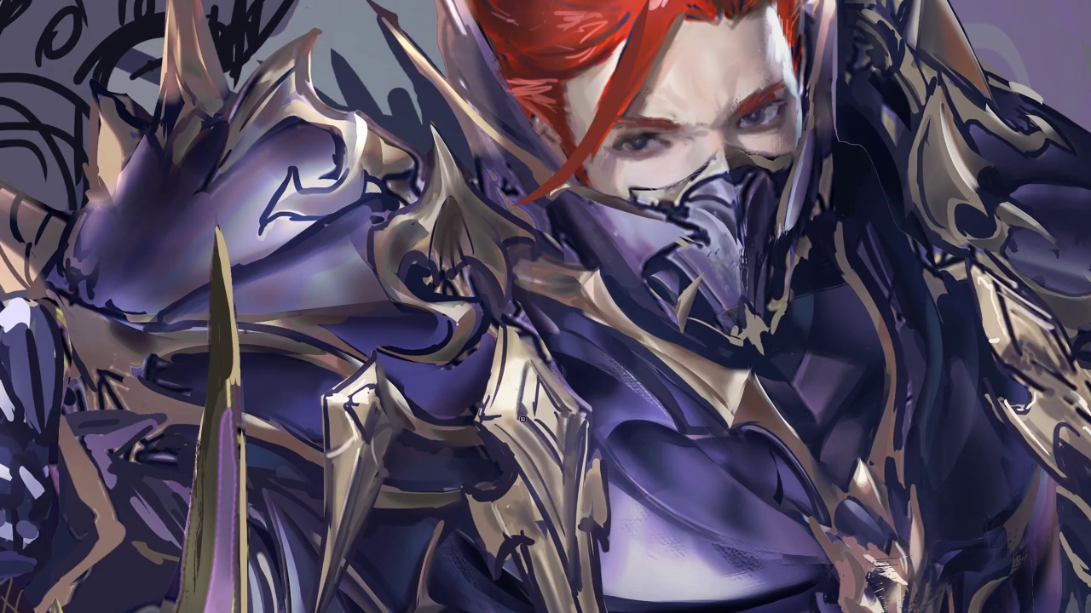
{"action": "mouse_move", "coordinate": [536, 379]}
{"action": "left_mouse_down"}
{"action": "mouse_move", "coordinate": [558, 439]}
{"action": "mouse_move", "coordinate": [552, 487]}
{"action": "mouse_move", "coordinate": [489, 426]}
{"action": "left_mouse_up"}
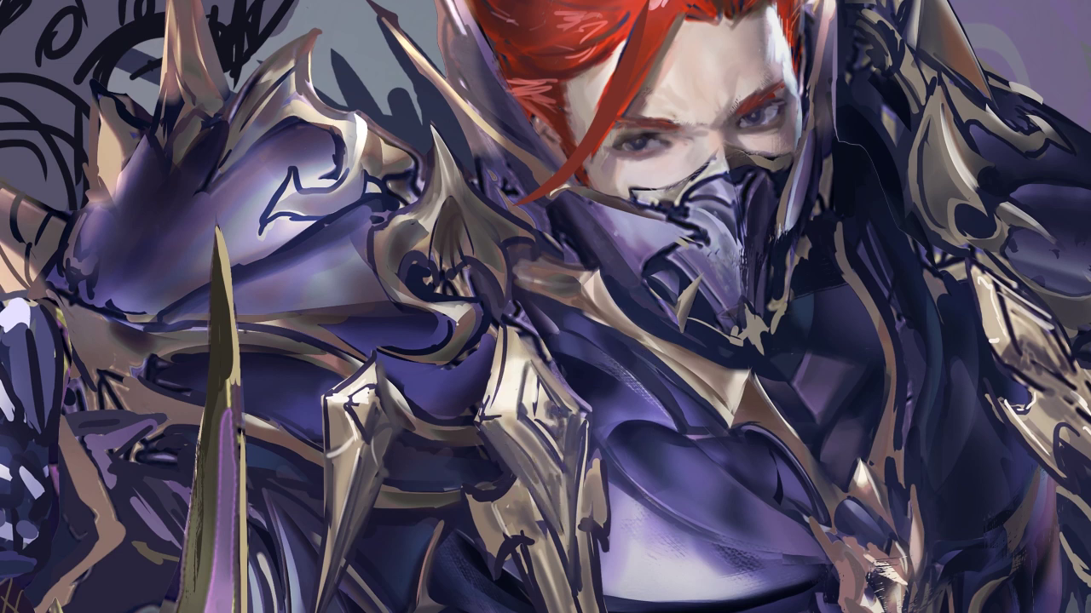
{"action": "left_click_drag", "start_coordinate": [503, 340], "coordinate": [513, 404]}
{"action": "left_click_drag", "start_coordinate": [512, 504], "coordinate": [477, 545]}
{"action": "mouse_move", "coordinate": [524, 482]}
{"action": "left_mouse_down"}
{"action": "mouse_move", "coordinate": [477, 532]}
{"action": "mouse_move", "coordinate": [499, 576]}
{"action": "left_mouse_up"}
{"action": "mouse_move", "coordinate": [588, 537]}
{"action": "left_mouse_down"}
{"action": "mouse_move", "coordinate": [563, 609]}
{"action": "mouse_move", "coordinate": [583, 609]}
{"action": "left_mouse_up"}
{"action": "left_click_drag", "start_coordinate": [545, 528], "coordinate": [562, 609]}
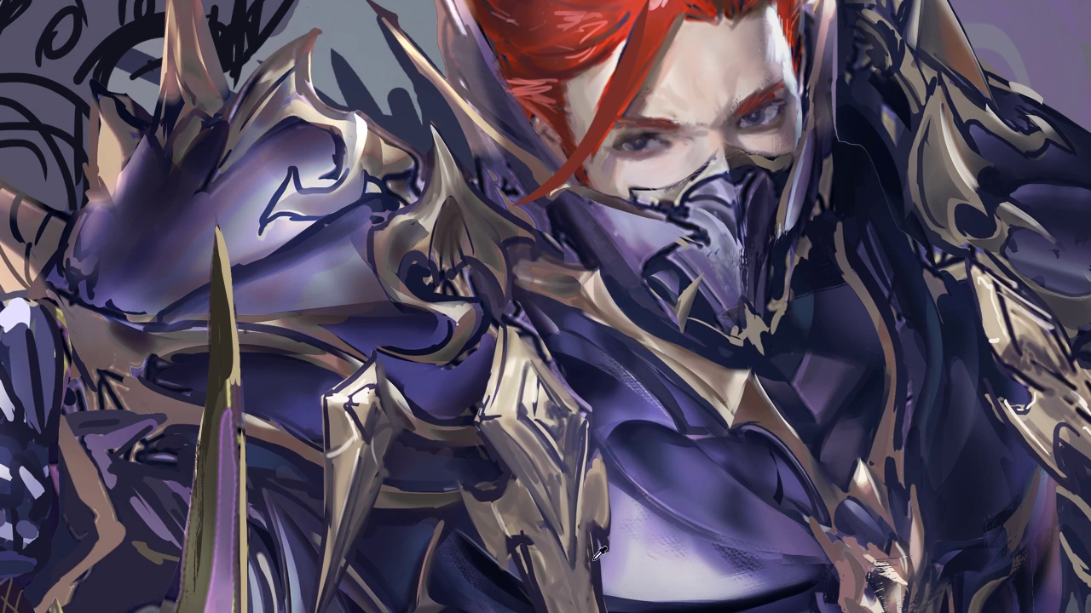
{"action": "mouse_move", "coordinate": [586, 524]}
{"action": "left_mouse_down"}
{"action": "mouse_move", "coordinate": [588, 562]}
{"action": "mouse_move", "coordinate": [558, 609]}
{"action": "left_mouse_up"}
- Touch up the gold chest plates' shading and edges, then reframe and sample a mask colour
{"action": "mouse_move", "coordinate": [535, 409]}
{"action": "left_mouse_down"}
{"action": "mouse_move", "coordinate": [507, 366]}
{"action": "mouse_move", "coordinate": [507, 409]}
{"action": "left_mouse_up"}
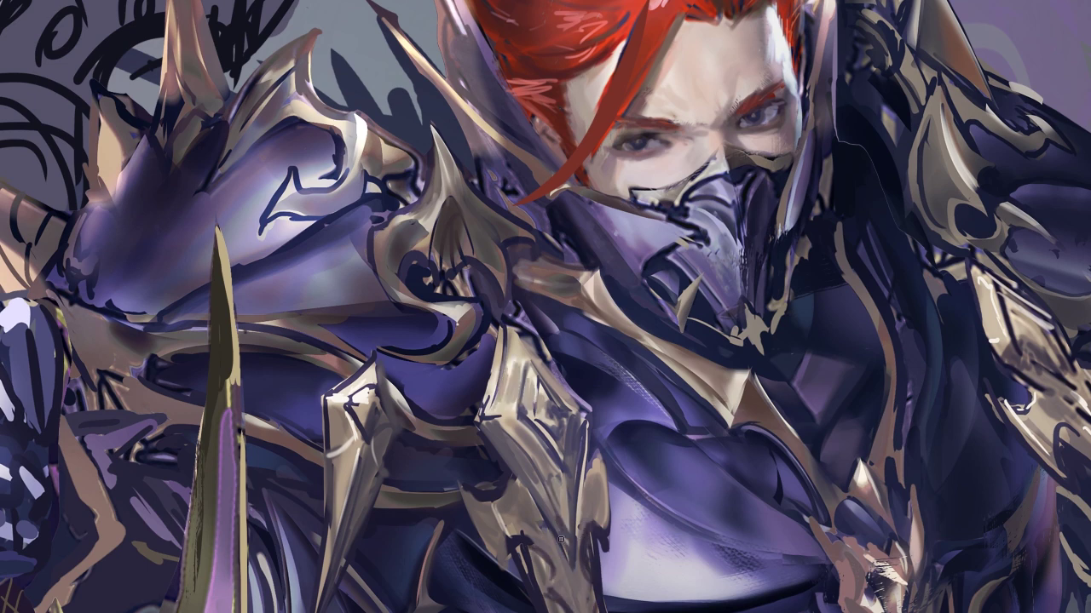
{"action": "left_click_drag", "start_coordinate": [558, 486], "coordinate": [564, 550]}
{"action": "left_click_drag", "start_coordinate": [533, 498], "coordinate": [511, 438]}
{"action": "mouse_move", "coordinate": [549, 520]}
{"action": "left_mouse_down"}
{"action": "mouse_move", "coordinate": [500, 433]}
{"action": "mouse_move", "coordinate": [558, 545]}
{"action": "left_mouse_up"}
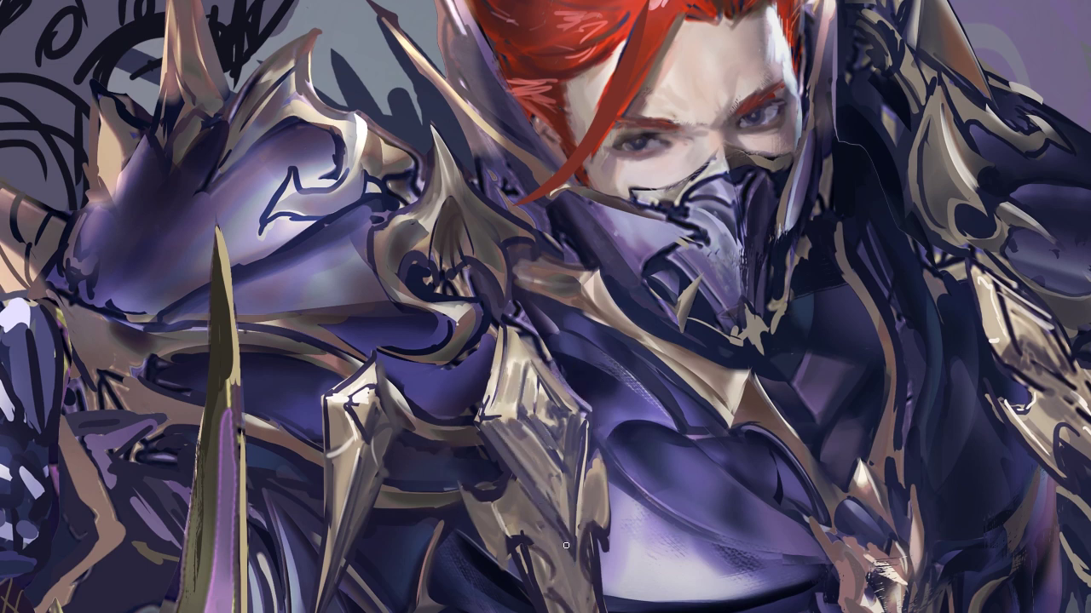
{"action": "mouse_move", "coordinate": [581, 498]}
{"action": "left_mouse_down"}
{"action": "mouse_move", "coordinate": [587, 597]}
{"action": "mouse_move", "coordinate": [558, 607]}
{"action": "left_mouse_up"}
{"action": "left_click_drag", "start_coordinate": [499, 495], "coordinate": [477, 562]}
{"action": "left_click_drag", "start_coordinate": [604, 448], "coordinate": [601, 526]}
{"action": "left_click_drag", "start_coordinate": [510, 485], "coordinate": [535, 601]}
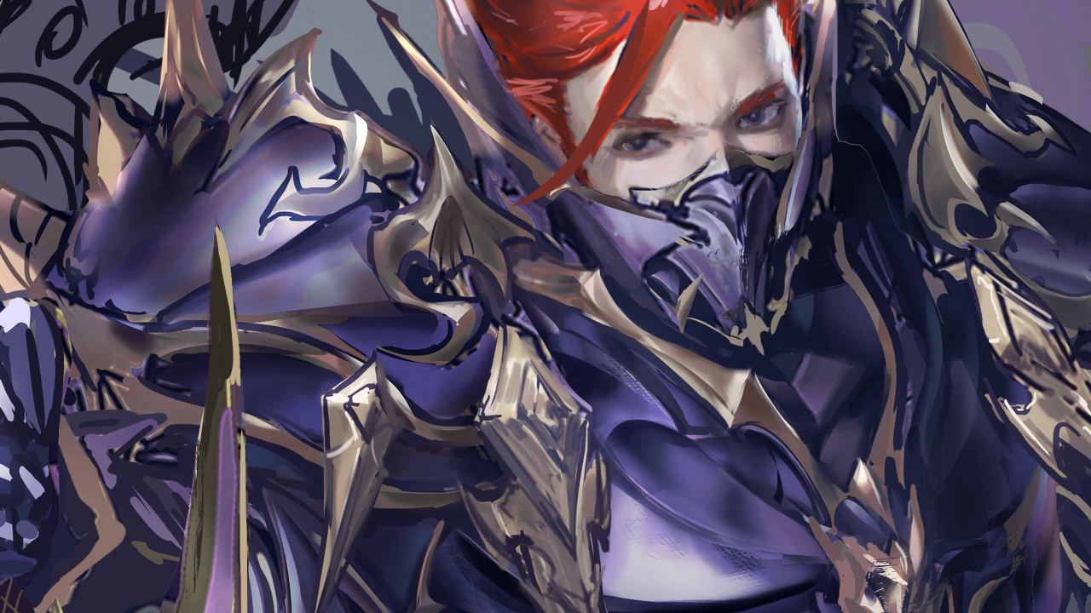
{"action": "mouse_move", "coordinate": [597, 524]}
{"action": "left_mouse_down"}
{"action": "mouse_move", "coordinate": [601, 609]}
{"action": "mouse_move", "coordinate": [537, 609]}
{"action": "left_mouse_up"}
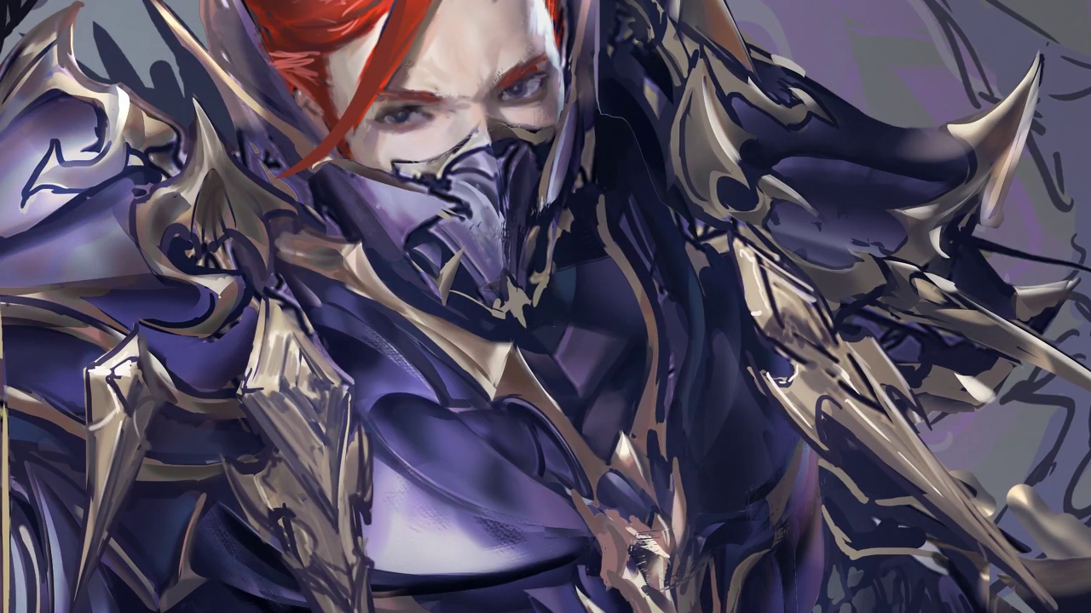
{"action": "left_click_drag", "start_coordinate": [494, 240], "coordinate": [532, 375]}
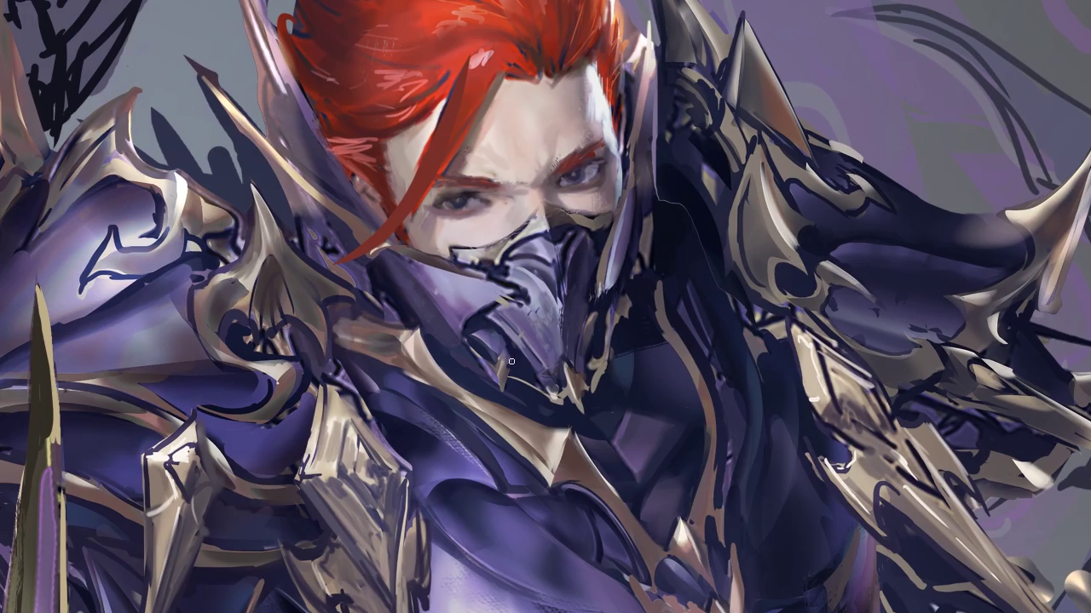
{"action": "left_click", "coordinate": [497, 340], "text": "alt"}
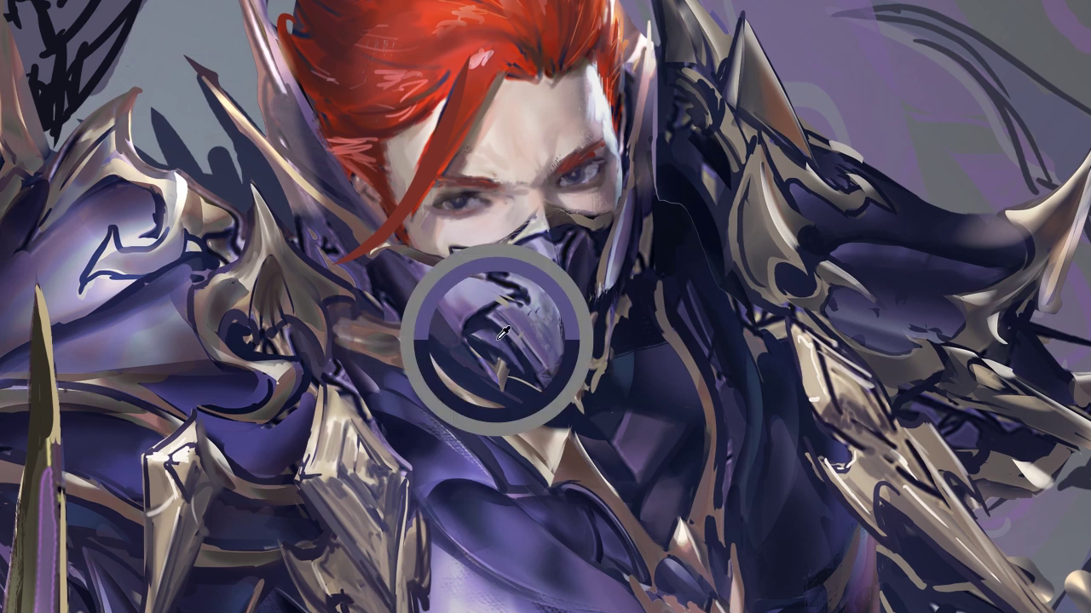
- Touch up the mask, extend dark blue on the lower leg, and sample a belt armour colour
{"action": "left_click_drag", "start_coordinate": [511, 290], "coordinate": [521, 308]}
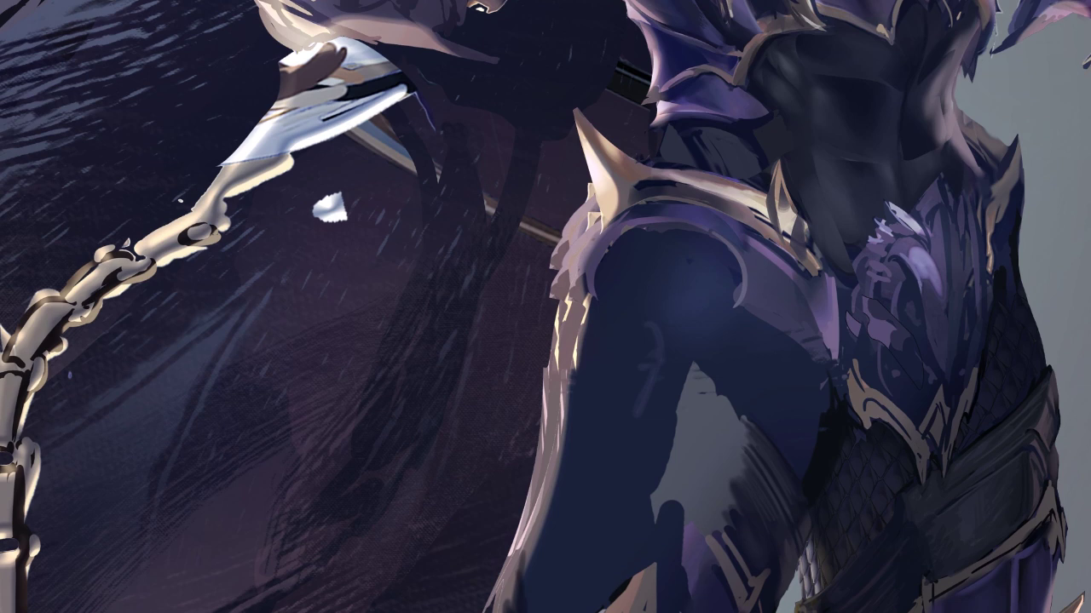
{"action": "left_click_drag", "start_coordinate": [707, 596], "coordinate": [553, 576]}
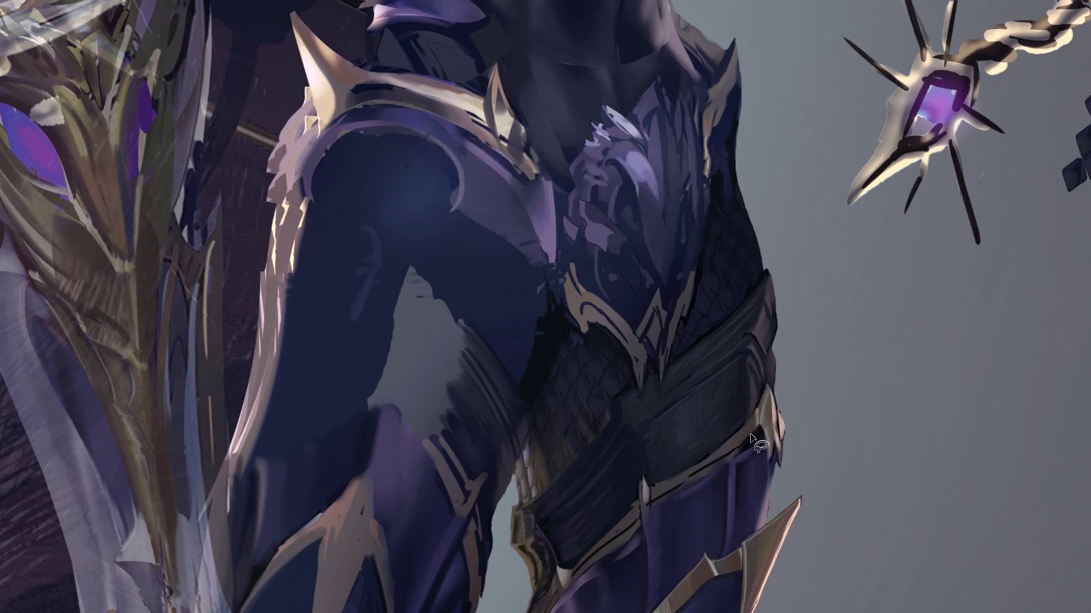
{"action": "key", "text": "i"}
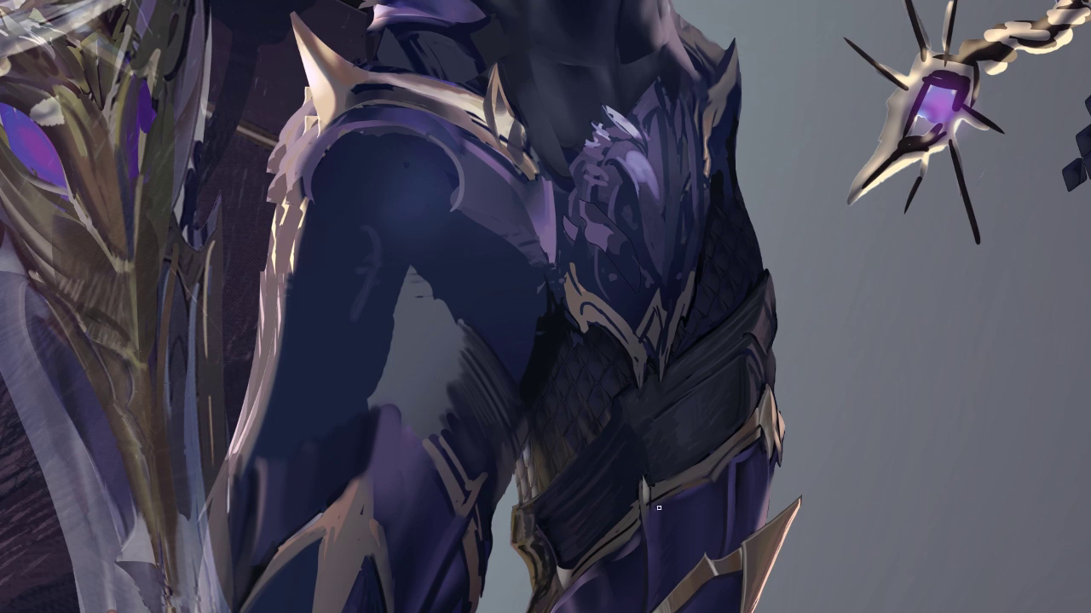
{"action": "left_click", "coordinate": [732, 426]}
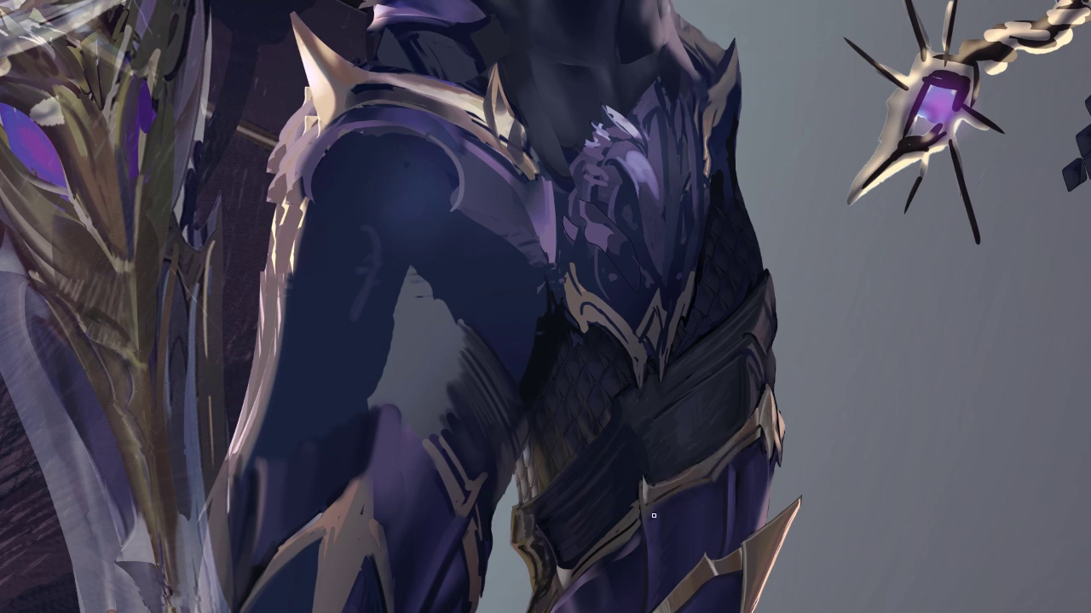
{"action": "left_click", "coordinate": [639, 517]}
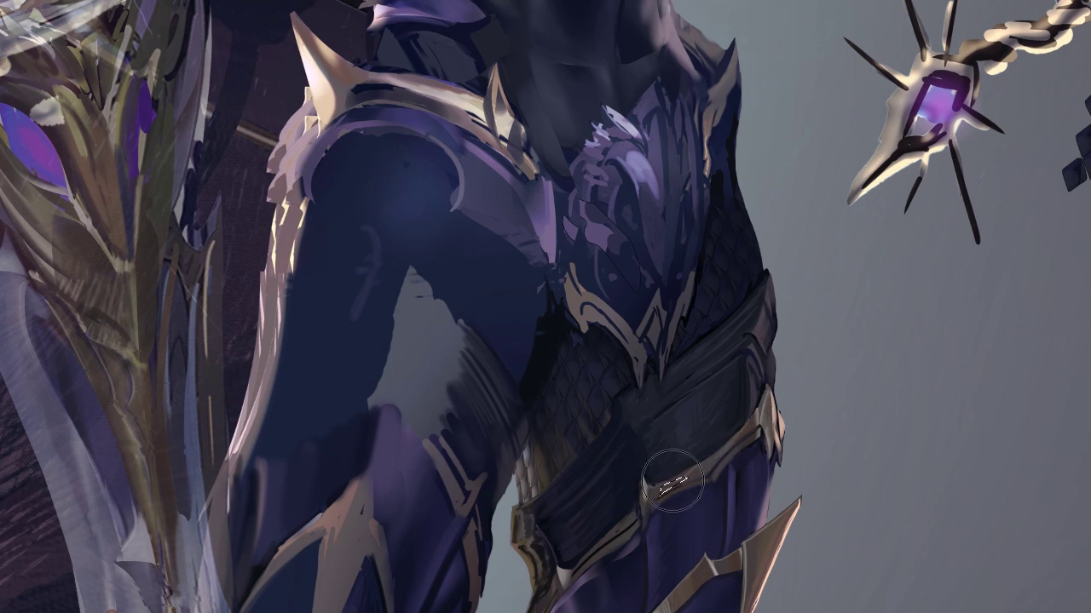
- Sample tones from the belt trim and lower belt, then lasso and deselect a small trim area
{"action": "left_click", "coordinate": [567, 536]}
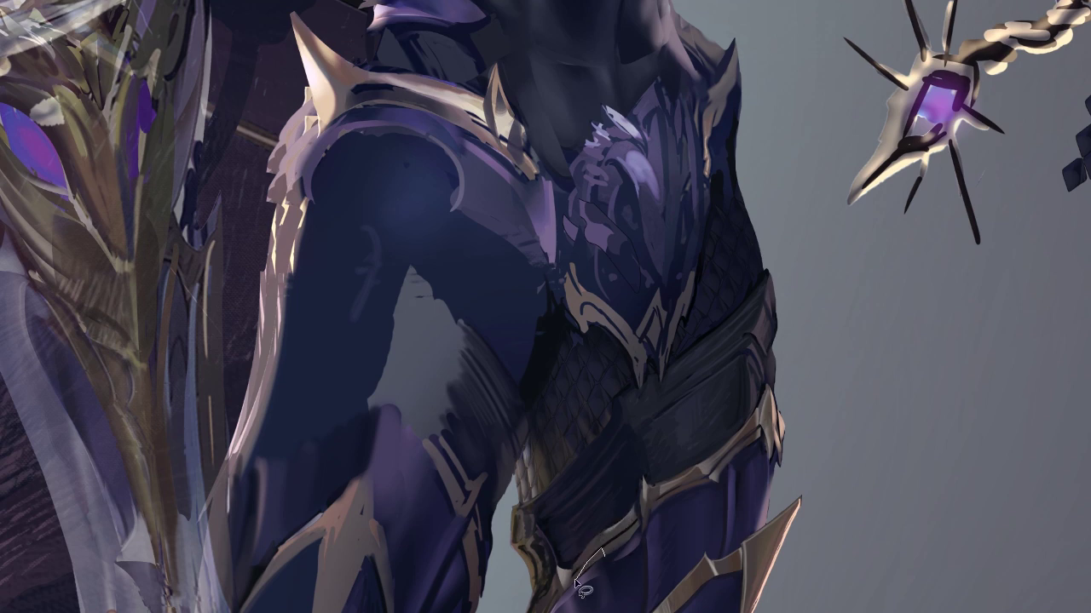
{"action": "left_click", "coordinate": [627, 498]}
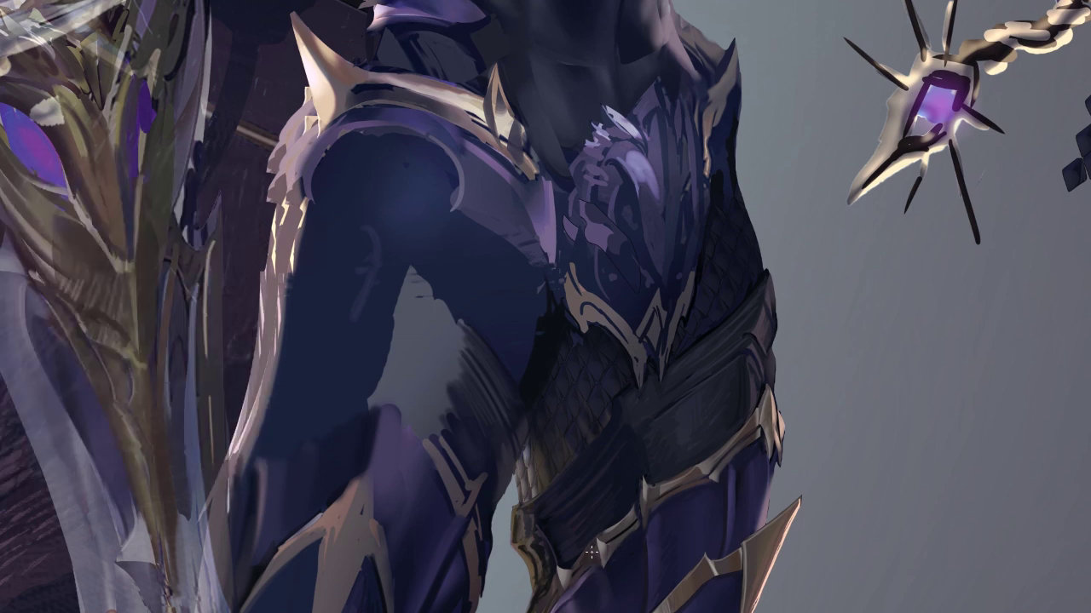
{"action": "left_click", "coordinate": [543, 592]}
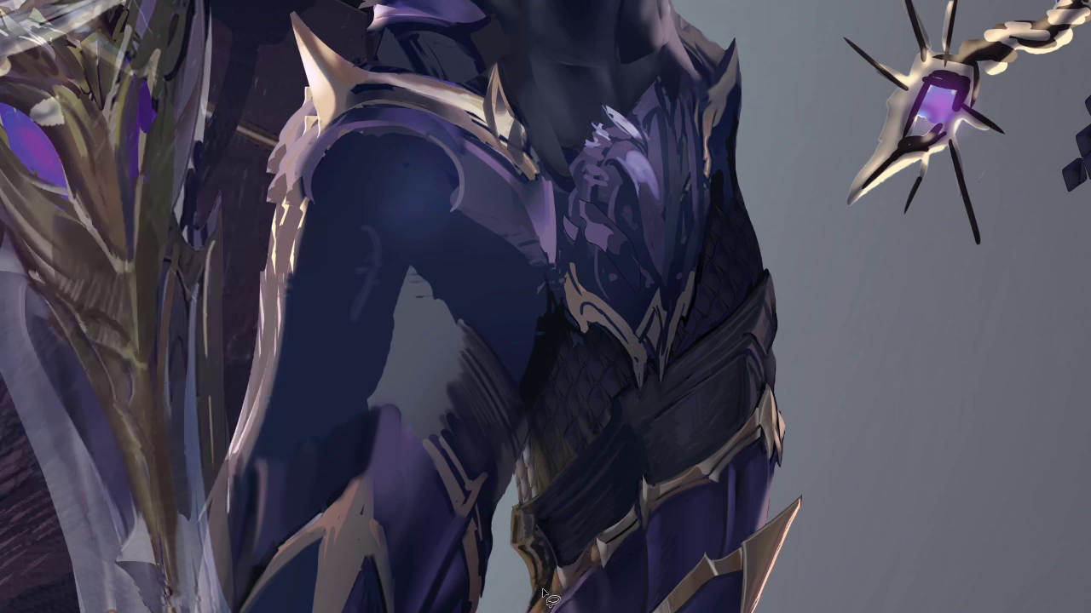
{"action": "left_click_drag", "start_coordinate": [517, 551], "coordinate": [534, 597]}
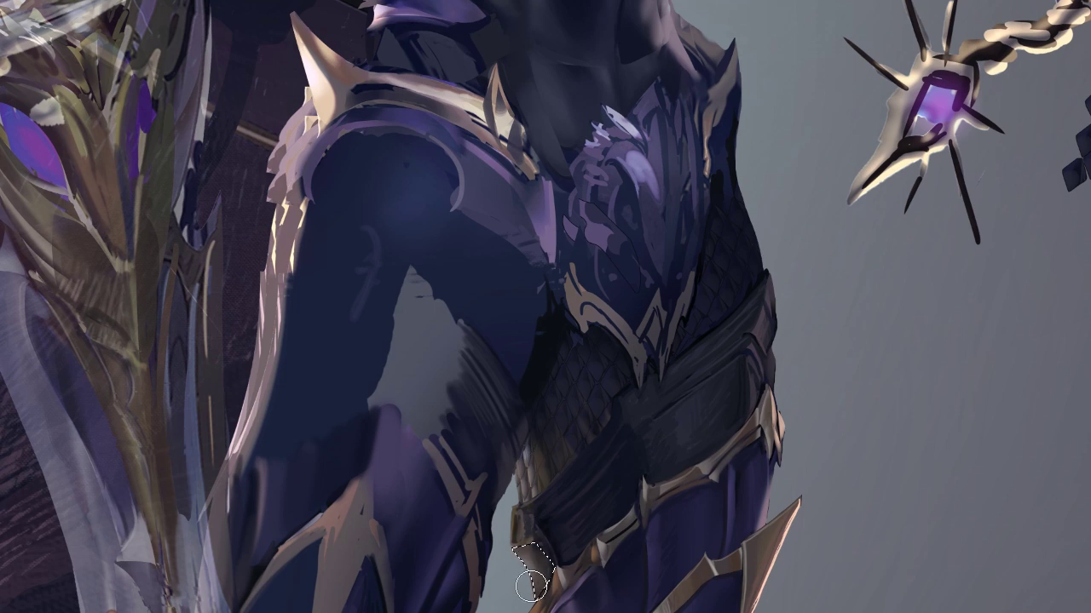
{"action": "key", "text": "ctrl+d"}
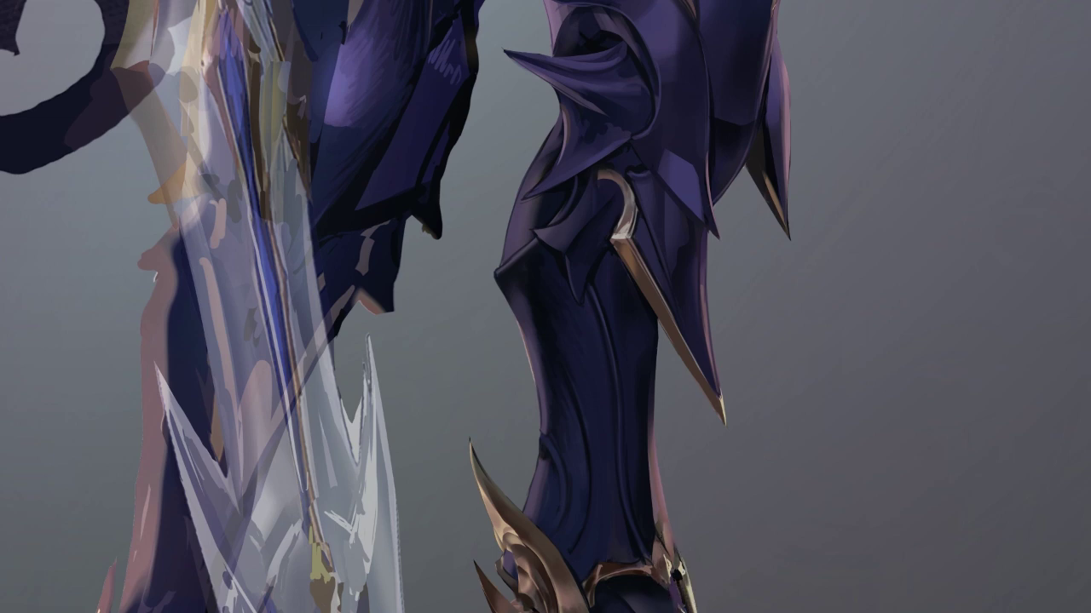
- Repaint the gold belt ornament and darken patches on the abdomen armour
{"action": "left_click_drag", "start_coordinate": [688, 597], "coordinate": [686, 550]}
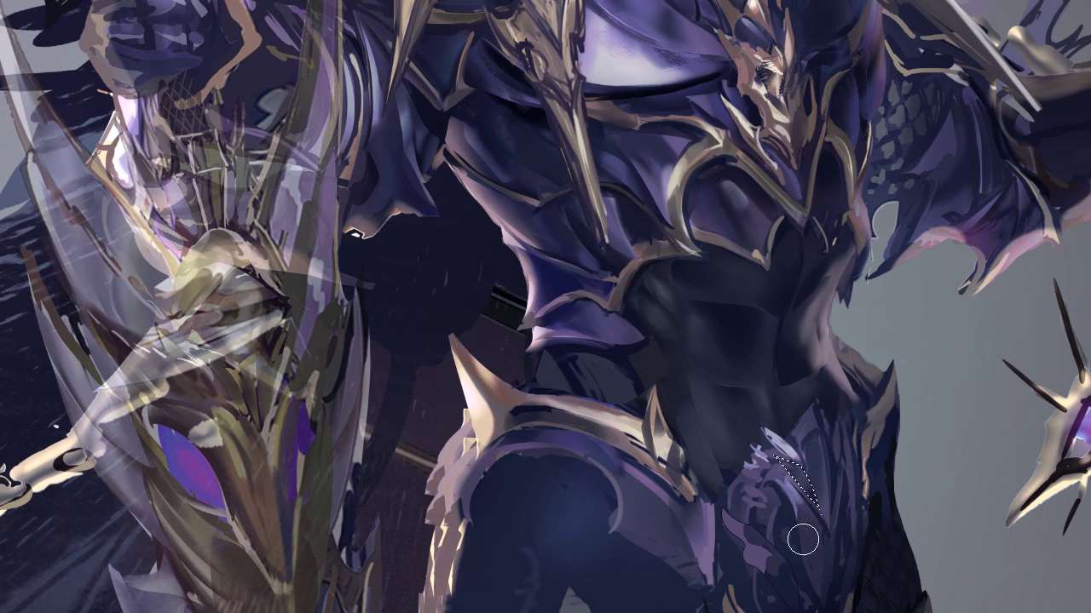
{"action": "left_click", "coordinate": [746, 419]}
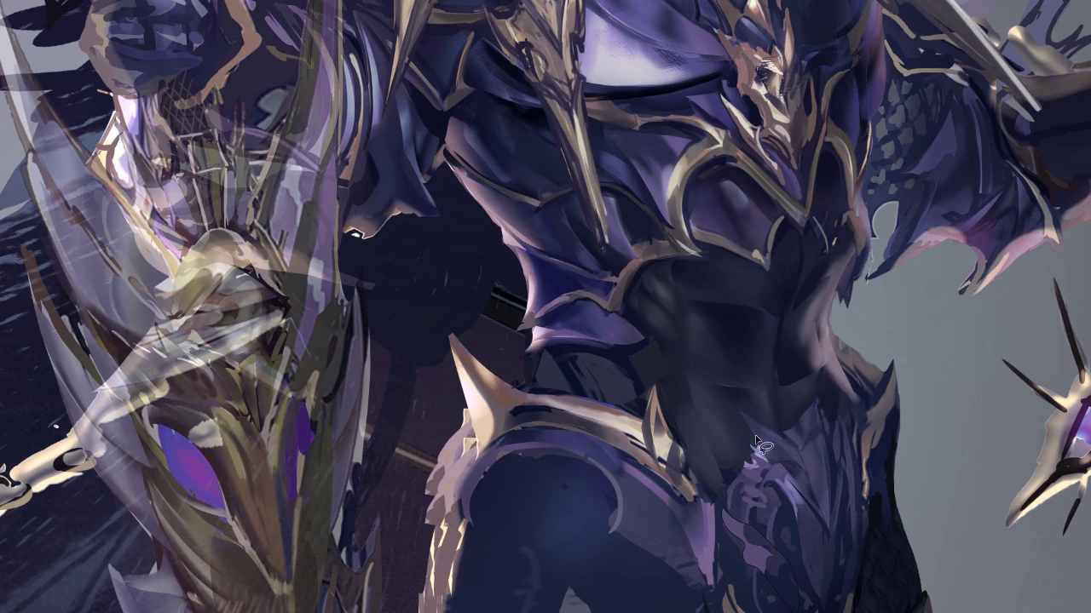
{"action": "left_click_drag", "start_coordinate": [819, 507], "coordinate": [785, 421]}
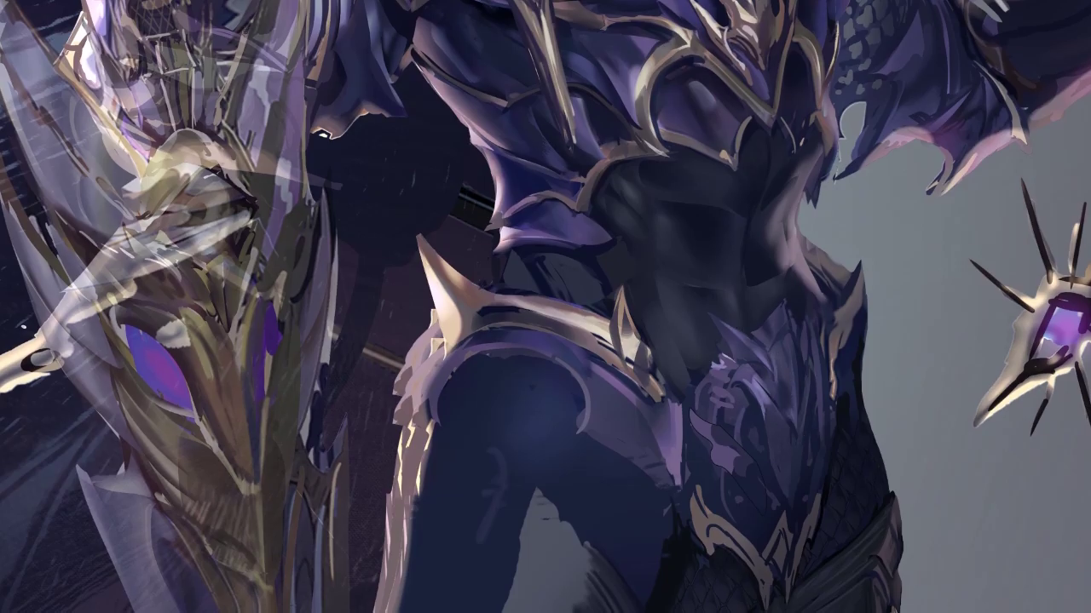
{"action": "left_click_drag", "start_coordinate": [769, 358], "coordinate": [763, 426]}
{"action": "left_click_drag", "start_coordinate": [758, 383], "coordinate": [767, 450]}
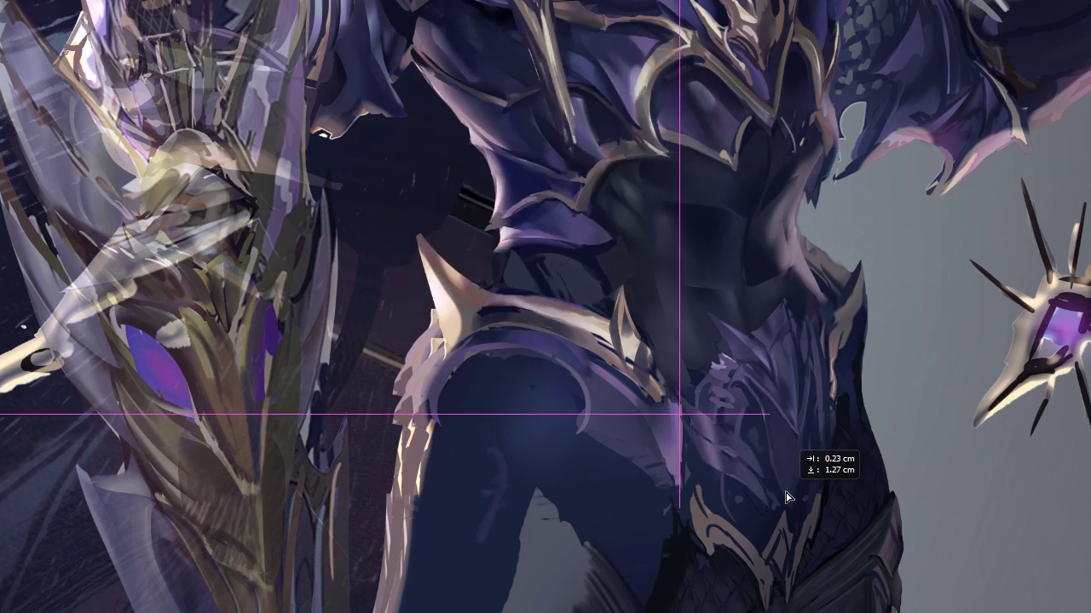
- Zoom in, sample plate colours, switch brush and paint light strokes along the scaled plate
{"action": "mouse_move", "coordinate": [754, 438]}
{"action": "left_mouse_down"}
{"action": "mouse_move", "coordinate": [844, 503]}
{"action": "mouse_move", "coordinate": [716, 490]}
{"action": "left_mouse_up"}
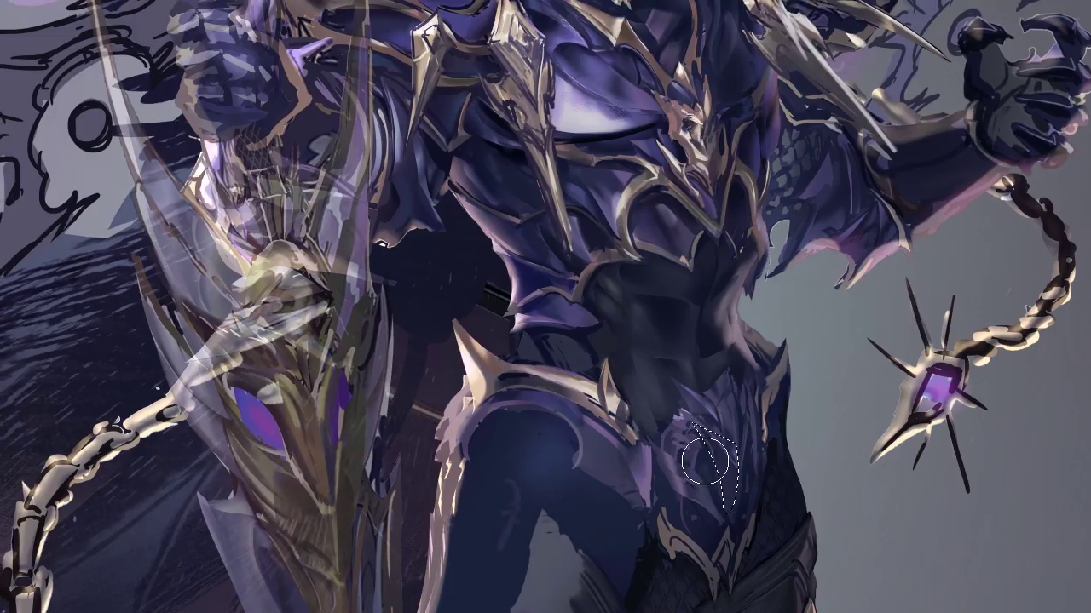
{"action": "left_click", "coordinate": [663, 469], "text": "alt"}
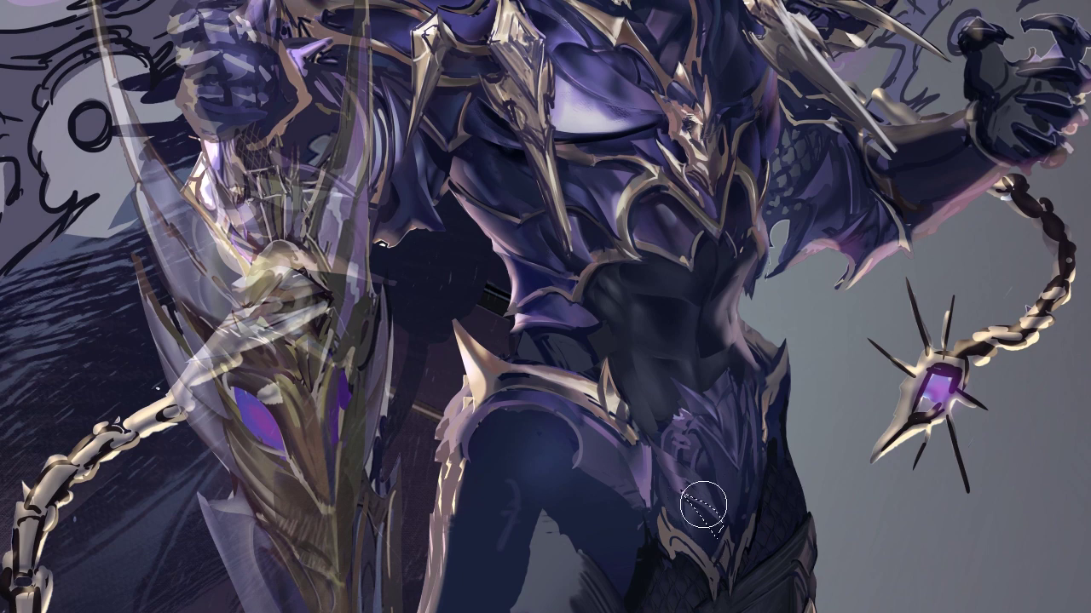
{"action": "left_click_drag", "start_coordinate": [671, 409], "coordinate": [673, 412]}
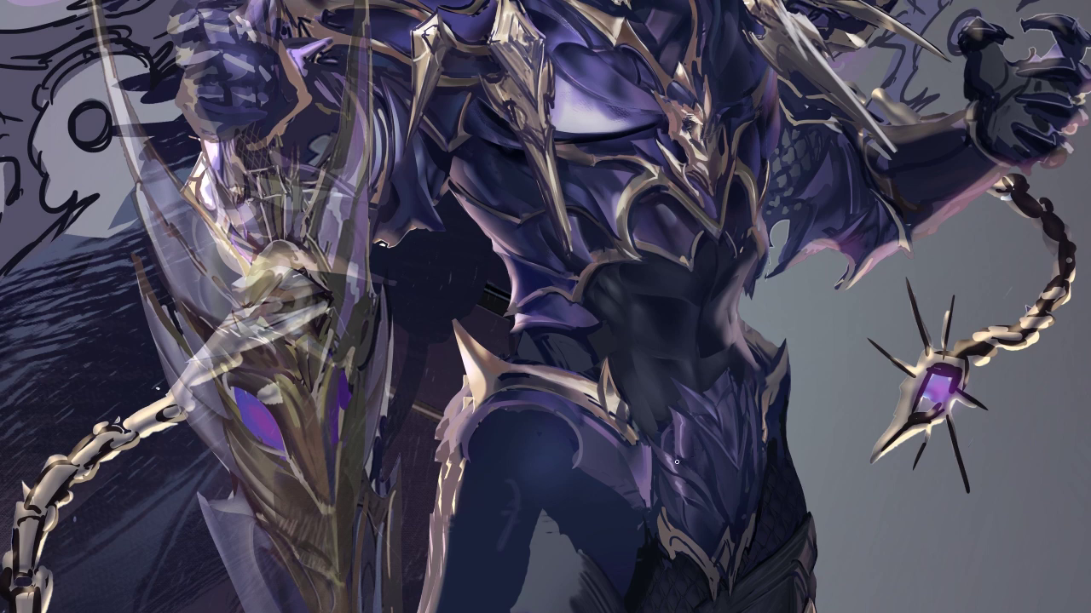
{"action": "left_click", "coordinate": [669, 434], "text": "alt"}
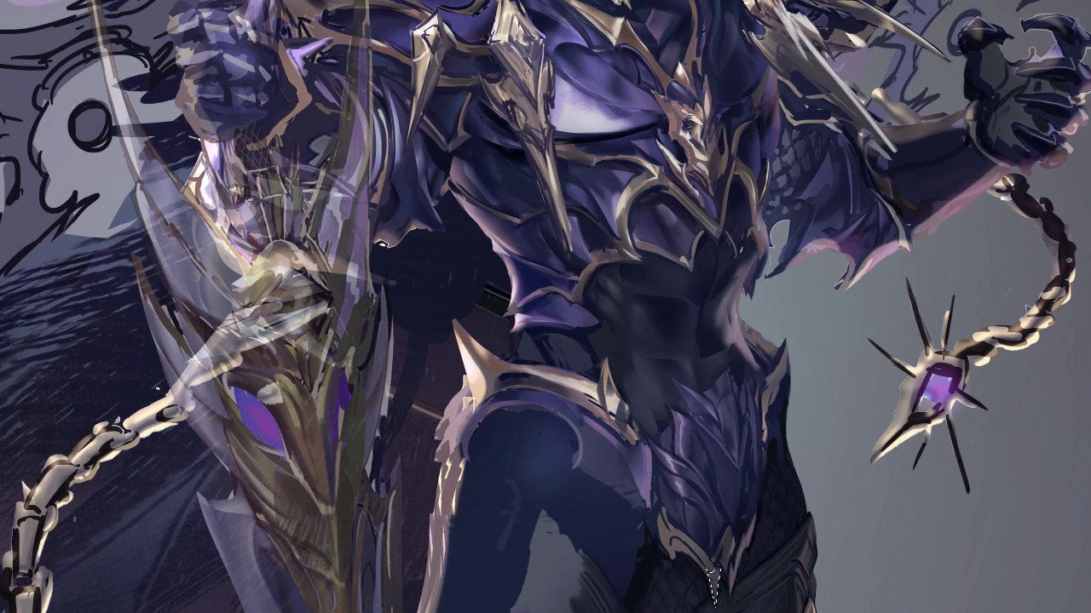
{"action": "right_click", "coordinate": [725, 545]}
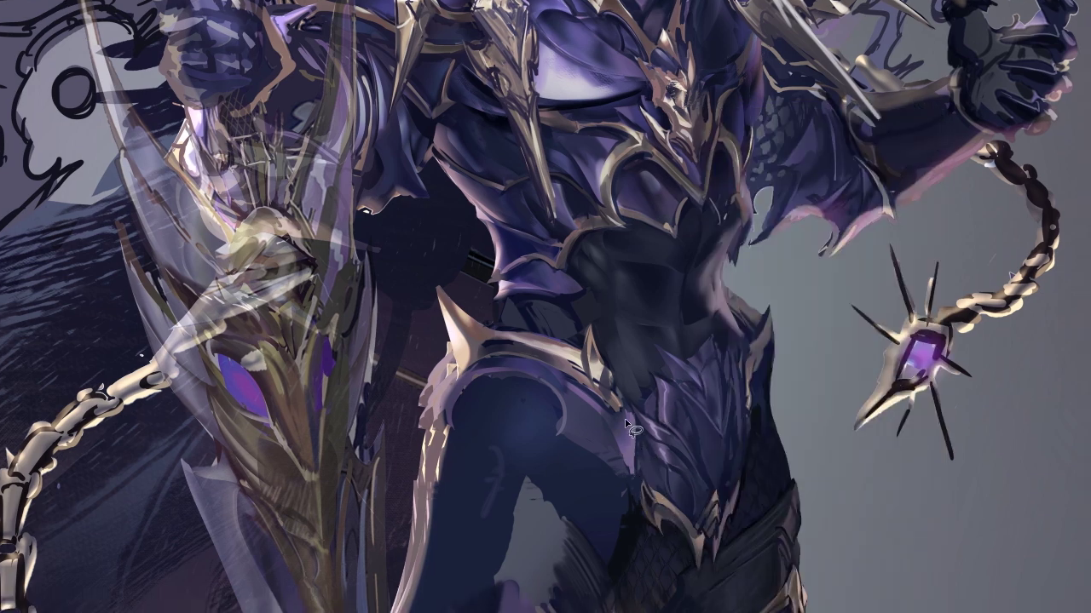
{"action": "left_click_drag", "start_coordinate": [637, 469], "coordinate": [661, 502]}
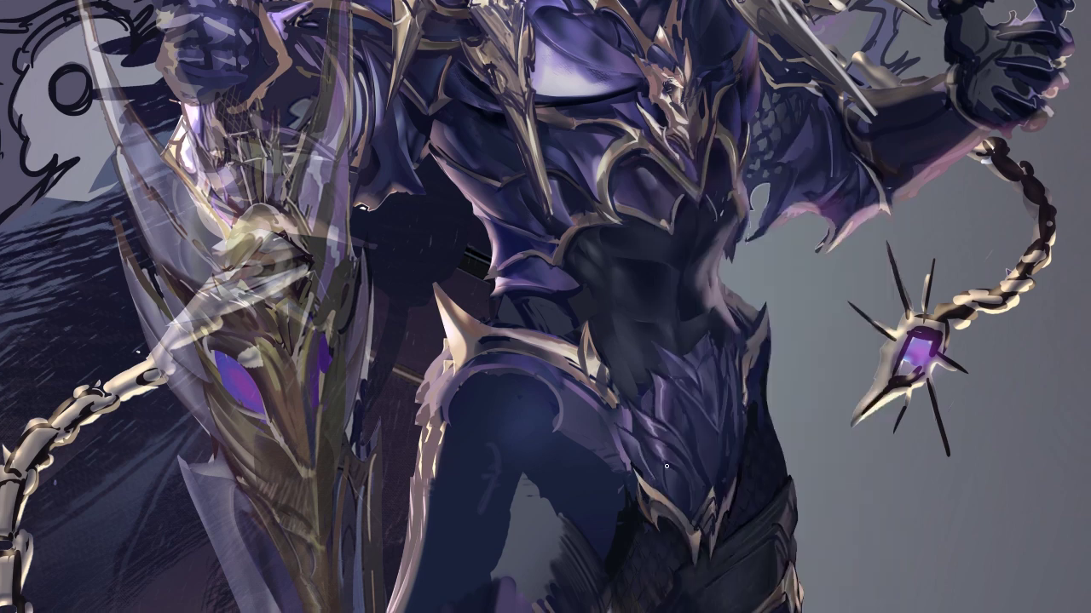
{"action": "left_click_drag", "start_coordinate": [666, 466], "coordinate": [650, 476]}
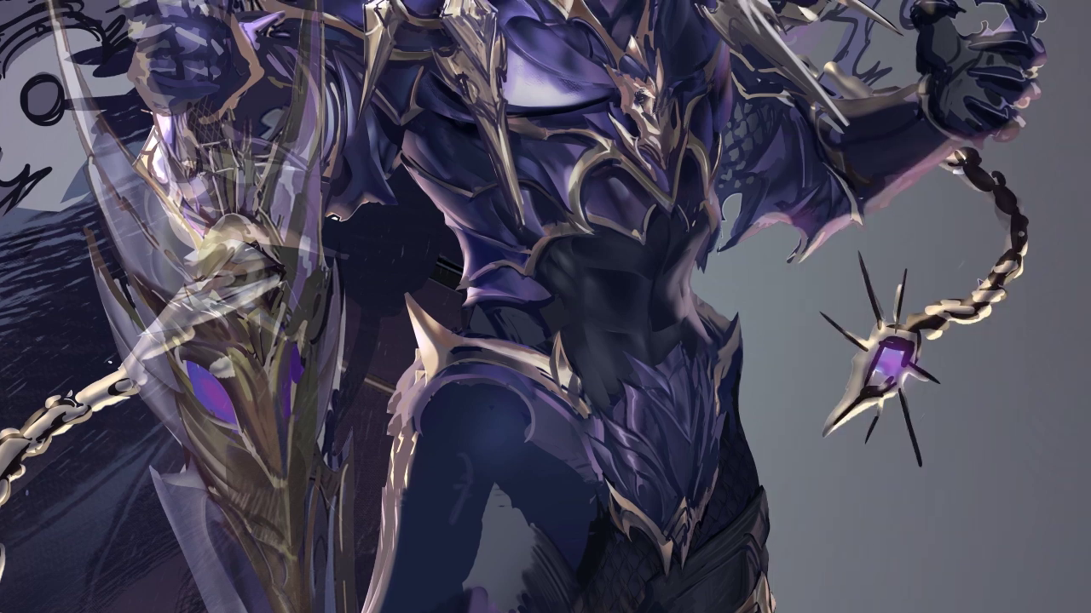
{"action": "left_click", "coordinate": [708, 482]}
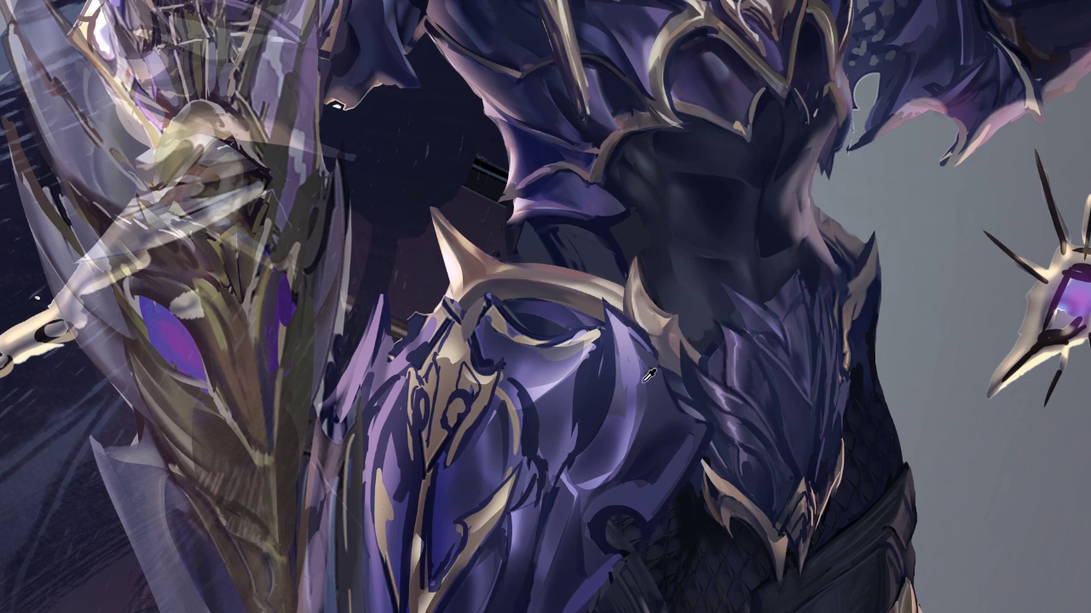
- Lasso a crescent shape on the armour and fill it with lighter purple
{"action": "key", "text": "l"}
{"action": "mouse_move", "coordinate": [607, 304]}
{"action": "left_mouse_down"}
{"action": "mouse_move", "coordinate": [620, 381]}
{"action": "mouse_move", "coordinate": [588, 434]}
{"action": "mouse_move", "coordinate": [592, 365]}
{"action": "left_mouse_up"}
{"action": "key", "text": "b"}
{"action": "key", "text": "ctrl+h"}
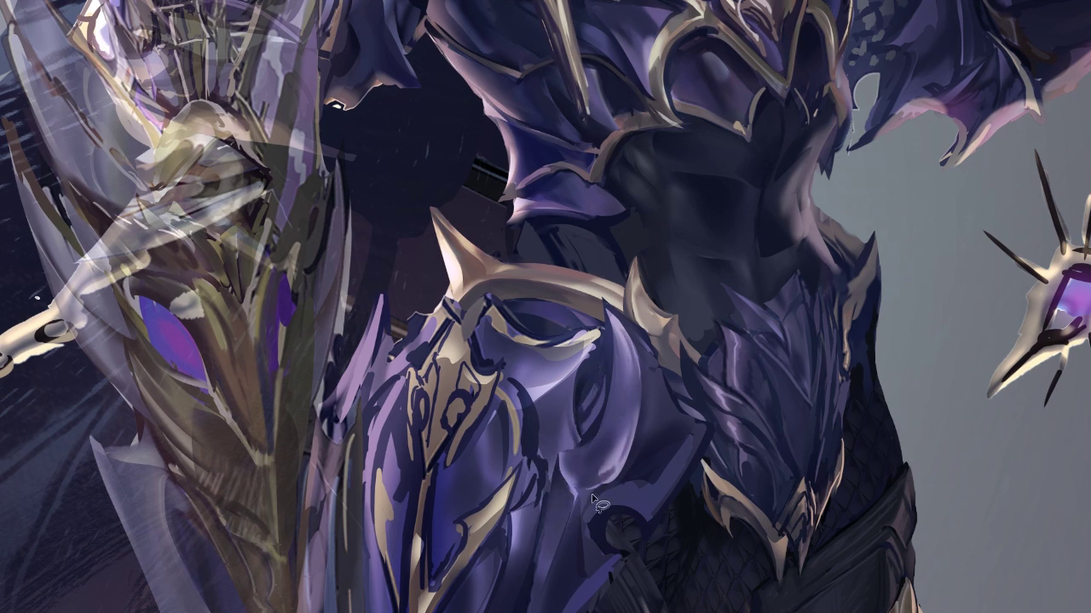
- Outline a strip of thigh armour, sample dark purple and brighten it with a soft stroke
{"action": "mouse_move", "coordinate": [582, 494]}
{"action": "left_mouse_down"}
{"action": "mouse_move", "coordinate": [546, 581]}
{"action": "mouse_move", "coordinate": [515, 610]}
{"action": "left_mouse_up"}
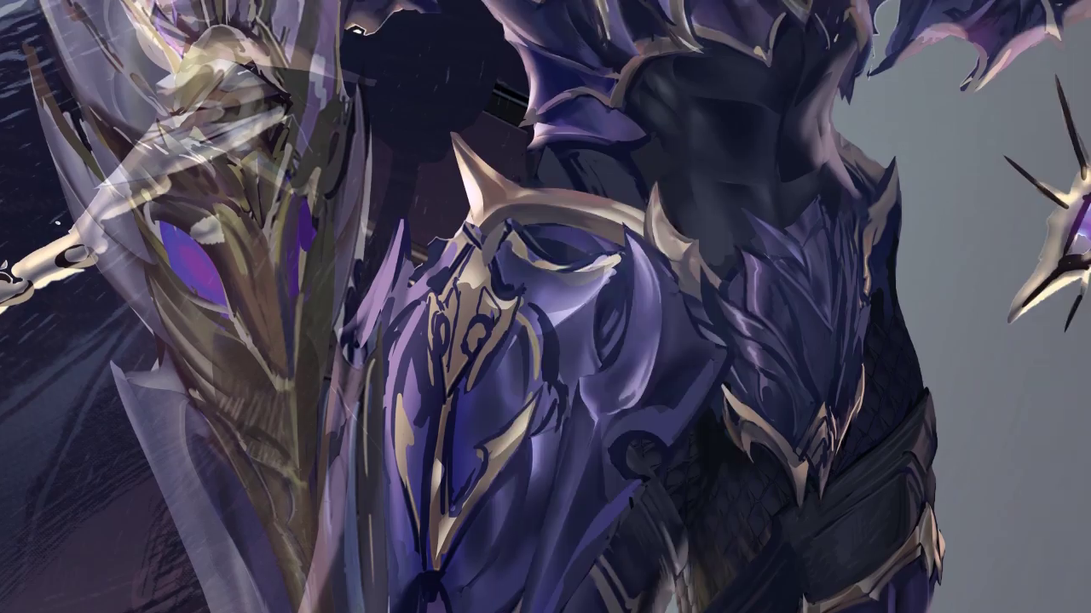
{"action": "left_click_drag", "start_coordinate": [419, 336], "coordinate": [414, 494]}
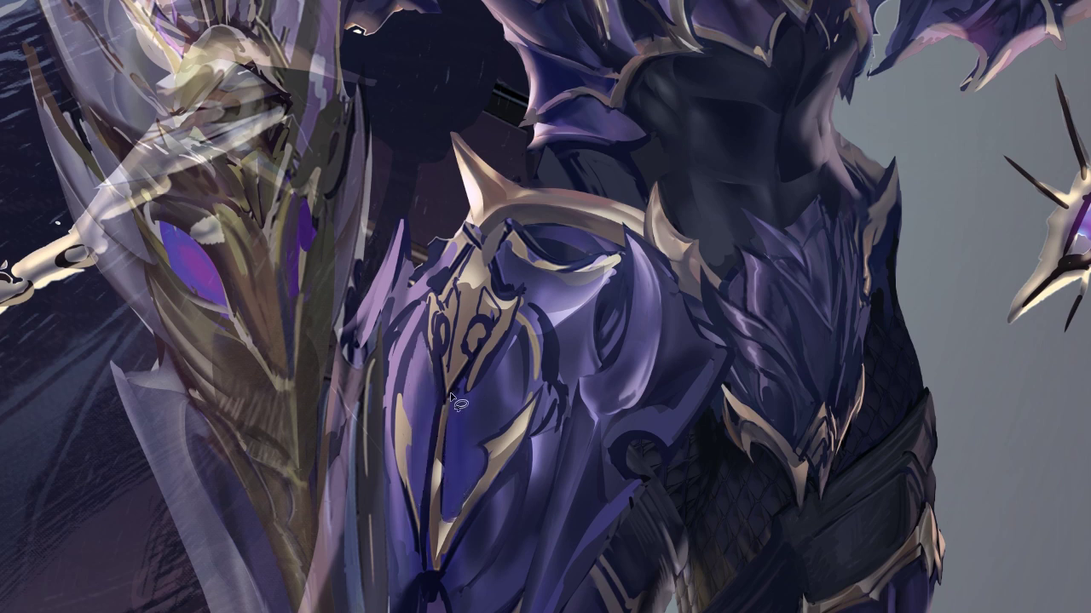
{"action": "left_click", "coordinate": [438, 474], "text": "alt"}
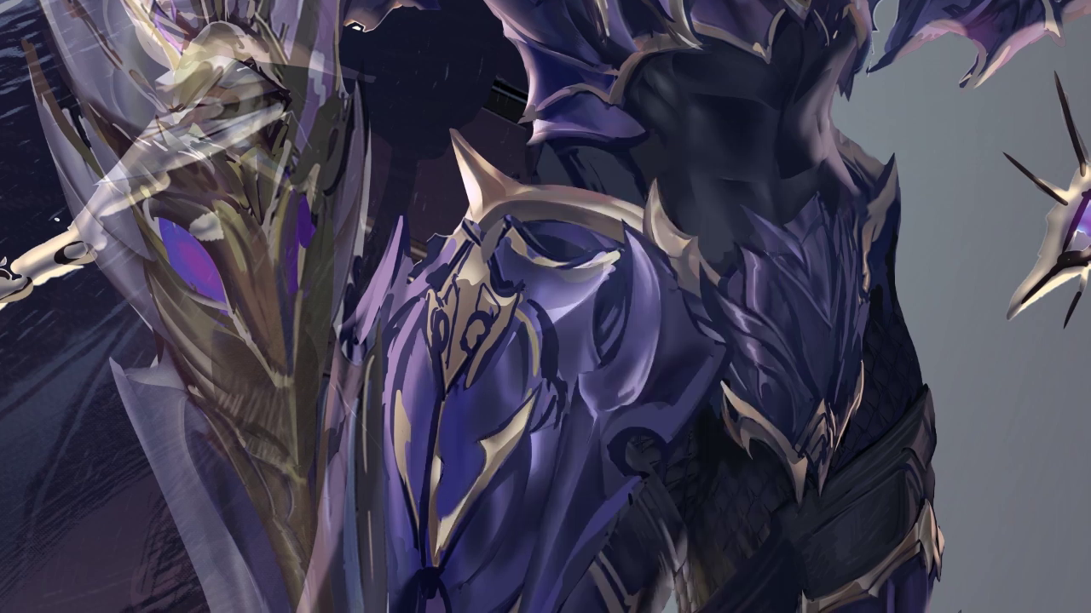
{"action": "left_click_drag", "start_coordinate": [477, 486], "coordinate": [448, 542]}
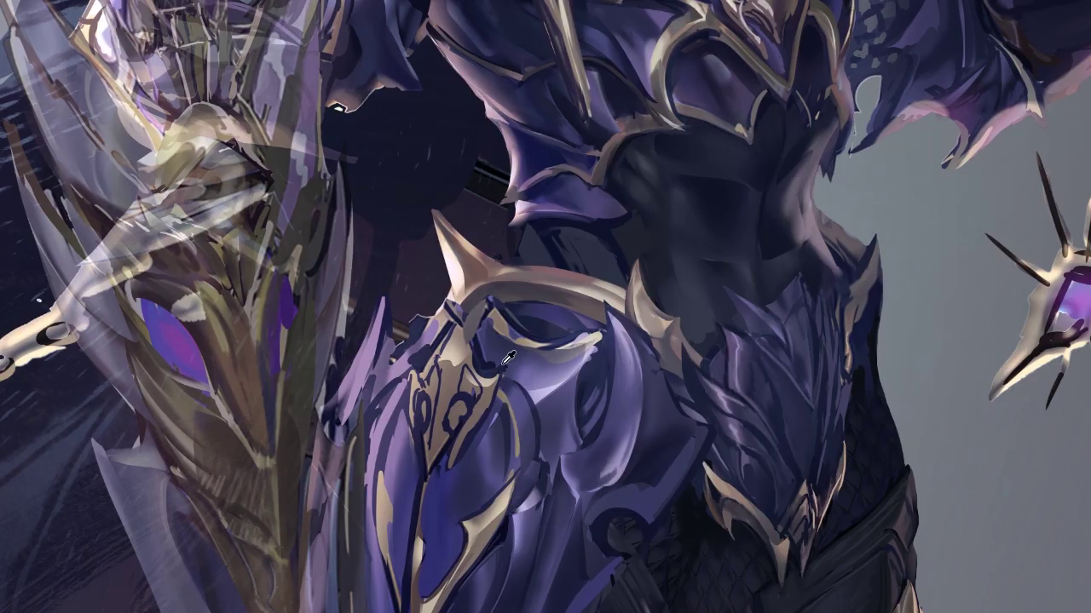
- Lasso the narrow strip and edges of the thigh plate and sample colours inside the selection
{"action": "key", "text": "l"}
{"action": "left_click_drag", "start_coordinate": [538, 409], "coordinate": [540, 468]}
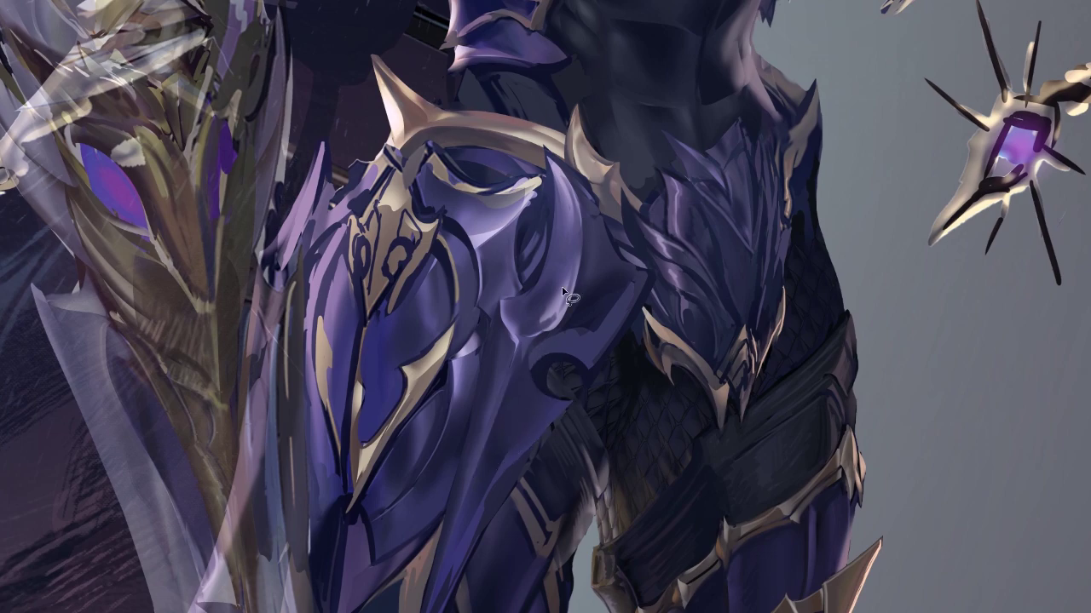
{"action": "mouse_move", "coordinate": [564, 407]}
{"action": "left_mouse_down"}
{"action": "mouse_move", "coordinate": [612, 368]}
{"action": "mouse_move", "coordinate": [545, 308]}
{"action": "left_mouse_up"}
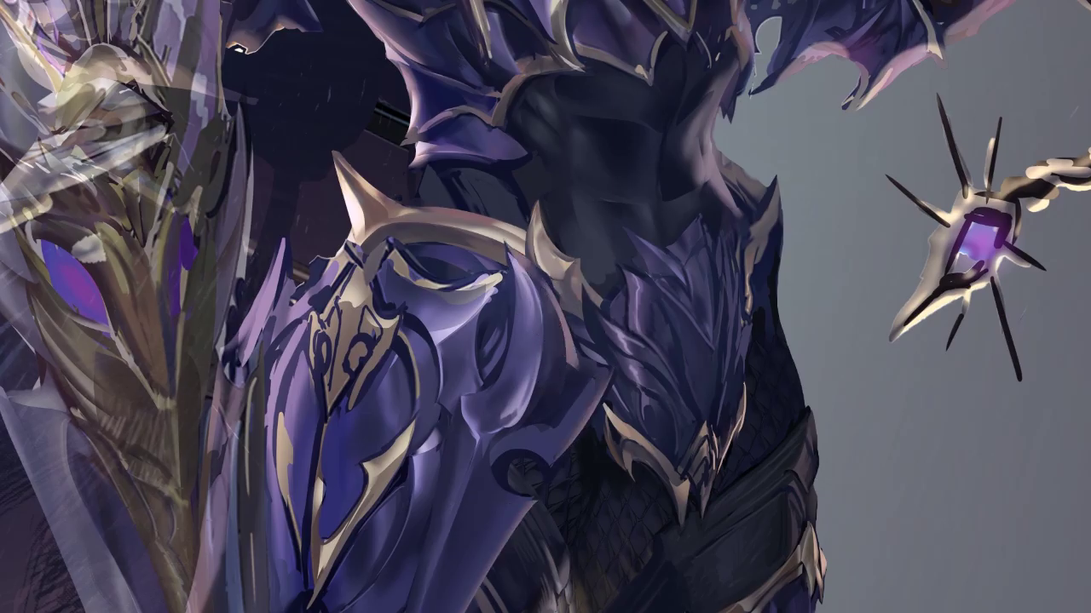
{"action": "mouse_move", "coordinate": [610, 375]}
{"action": "left_mouse_down"}
{"action": "mouse_move", "coordinate": [554, 460]}
{"action": "mouse_move", "coordinate": [546, 435]}
{"action": "left_mouse_up"}
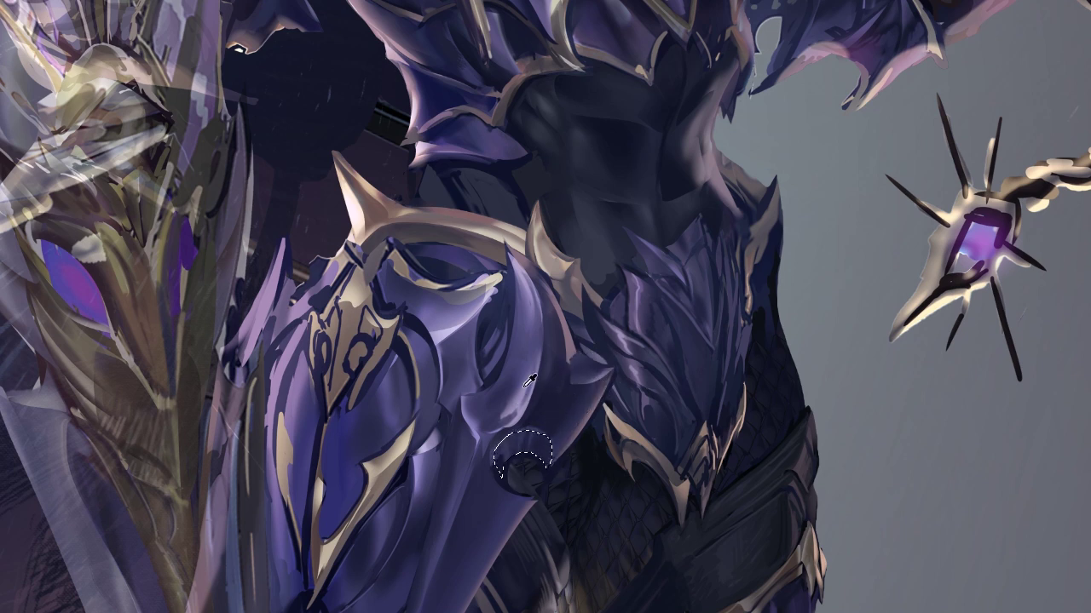
{"action": "scroll", "coordinate": [553, 413], "scroll_direction": "down", "scroll_amount": 2}
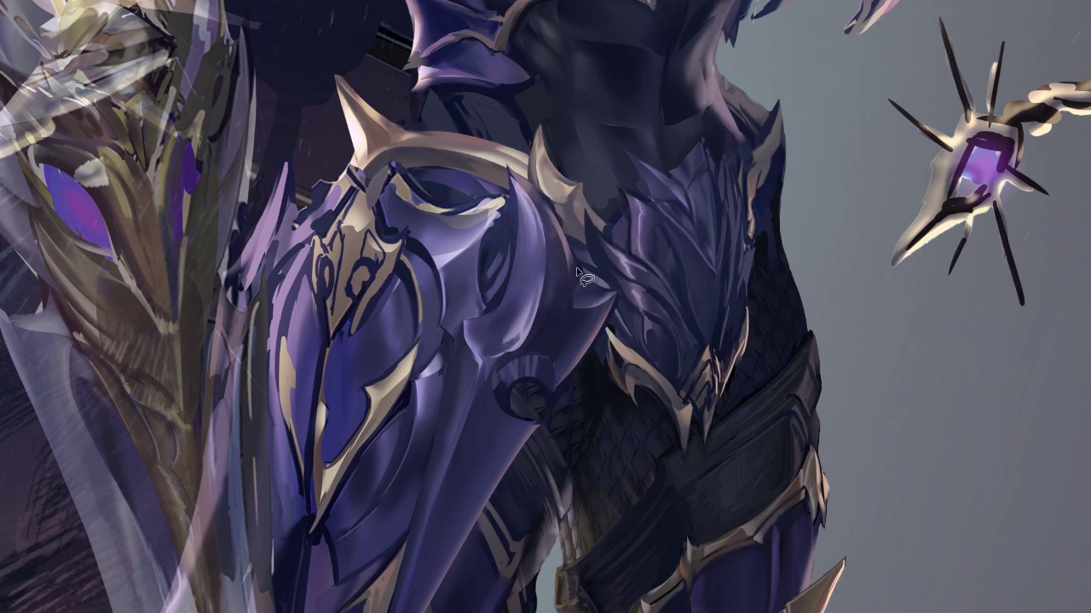
{"action": "key", "text": "i"}
{"action": "left_click", "coordinate": [566, 314]}
{"action": "left_click", "coordinate": [537, 341]}
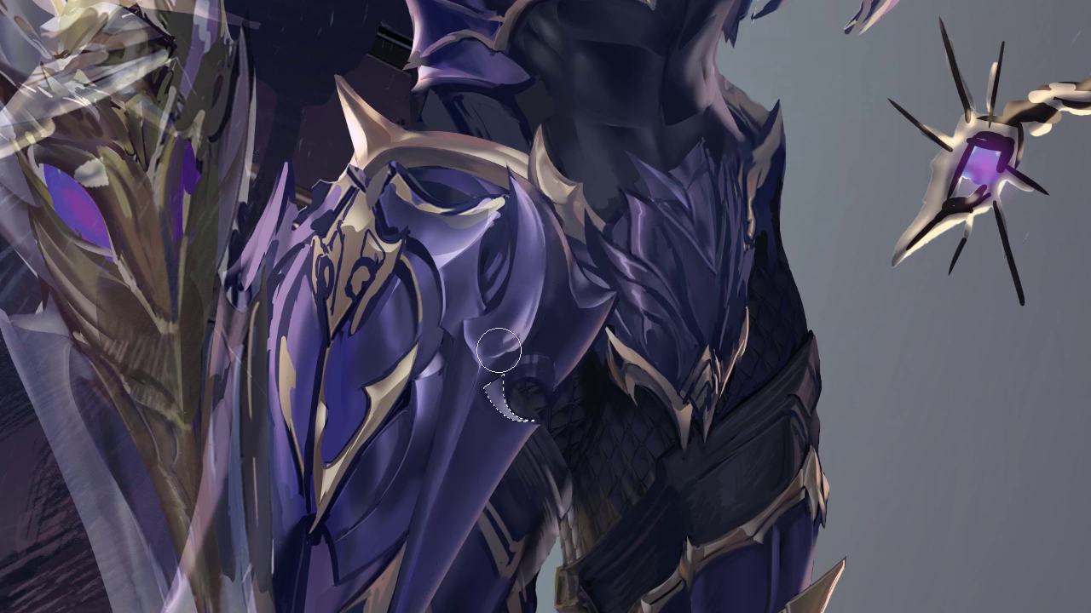
- Deselect and repaint the crescent edge on the armour
{"action": "scroll", "coordinate": [503, 358], "scroll_direction": "up", "scroll_amount": 2}
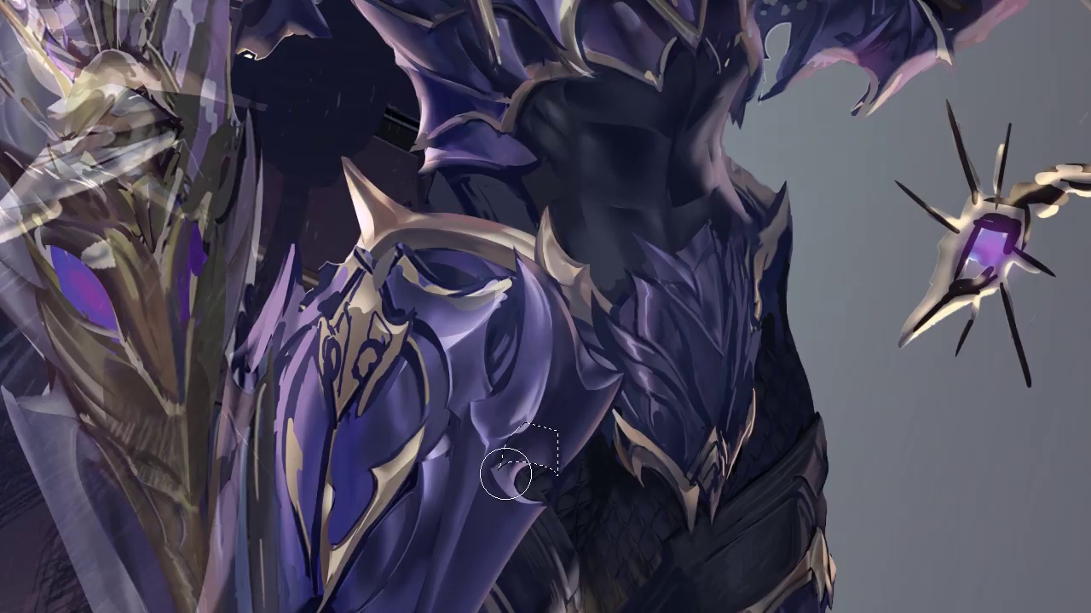
{"action": "key", "text": "ctrl+d"}
{"action": "left_click_drag", "start_coordinate": [506, 473], "coordinate": [528, 486]}
{"action": "key", "text": "l"}
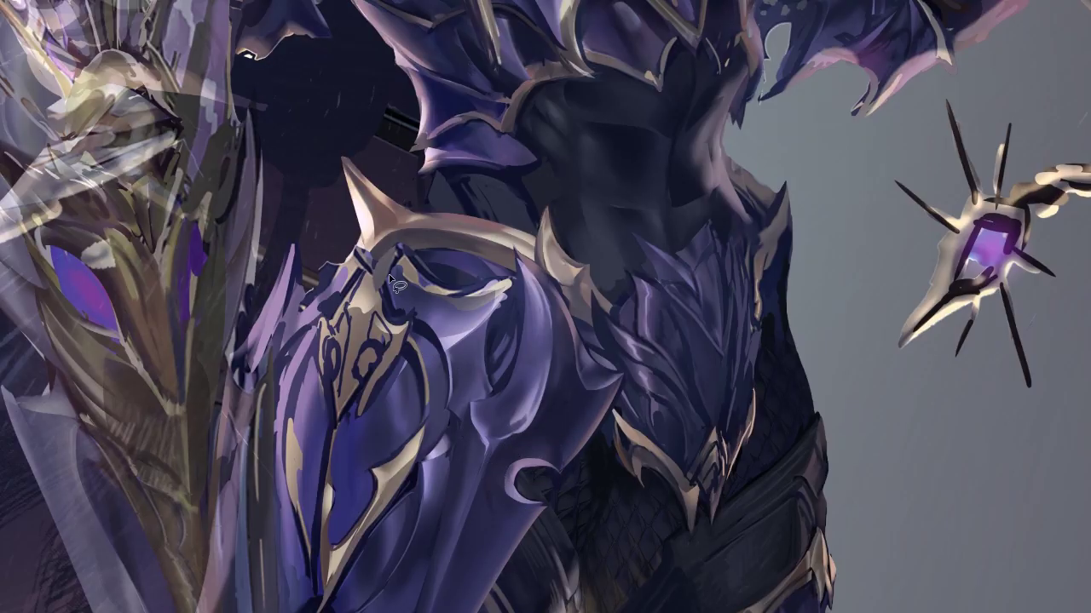
{"action": "scroll", "coordinate": [392, 282], "scroll_direction": "up", "scroll_amount": 4}
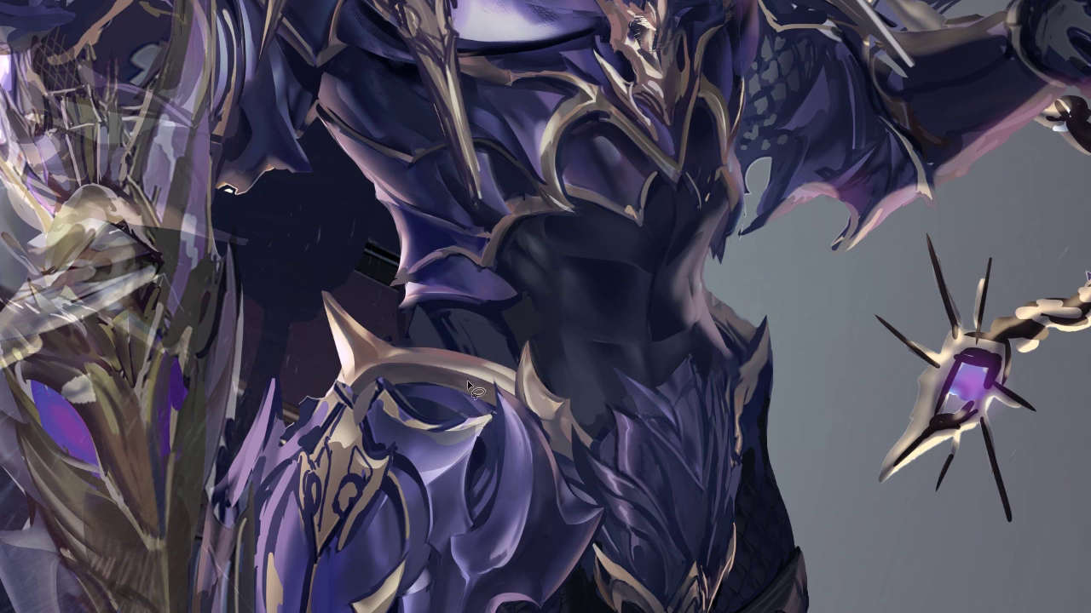
- Paint new brush strokes over the purple arm armor
{"action": "key", "text": "b"}
{"action": "left_click_drag", "start_coordinate": [417, 417], "coordinate": [388, 380]}
{"action": "mouse_move", "coordinate": [477, 443]}
{"action": "left_mouse_down"}
{"action": "mouse_move", "coordinate": [390, 443]}
{"action": "mouse_move", "coordinate": [378, 465]}
{"action": "mouse_move", "coordinate": [326, 391]}
{"action": "left_mouse_up"}
- Lasso thin slivers and strips along the arm armor's lower edge
{"action": "key", "text": "l"}
{"action": "scroll", "coordinate": [310, 481], "scroll_direction": "up", "scroll_amount": 2}
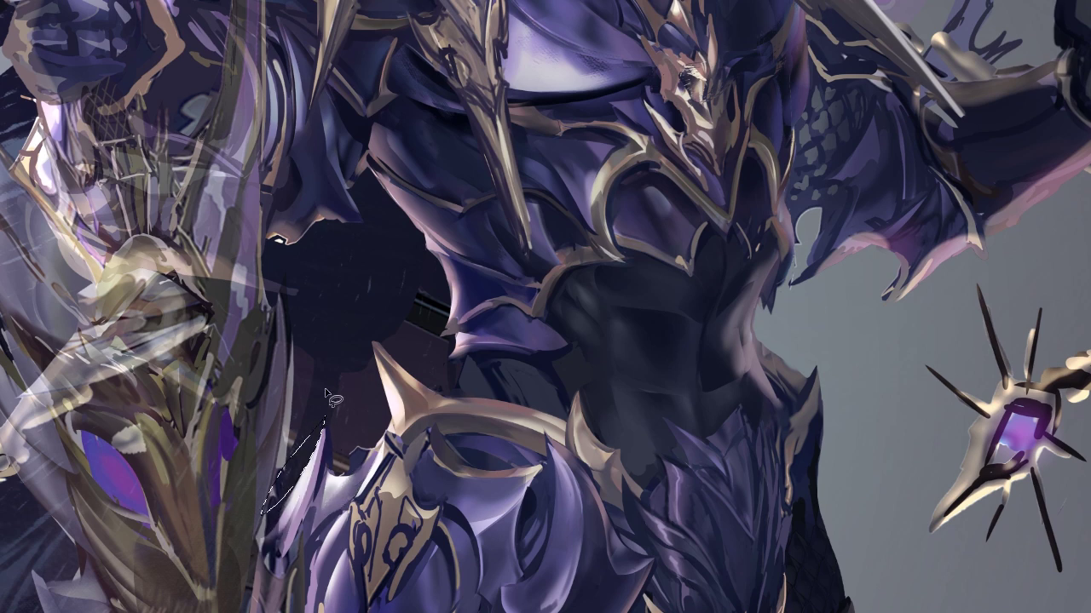
{"action": "left_click_drag", "start_coordinate": [400, 503], "coordinate": [441, 509]}
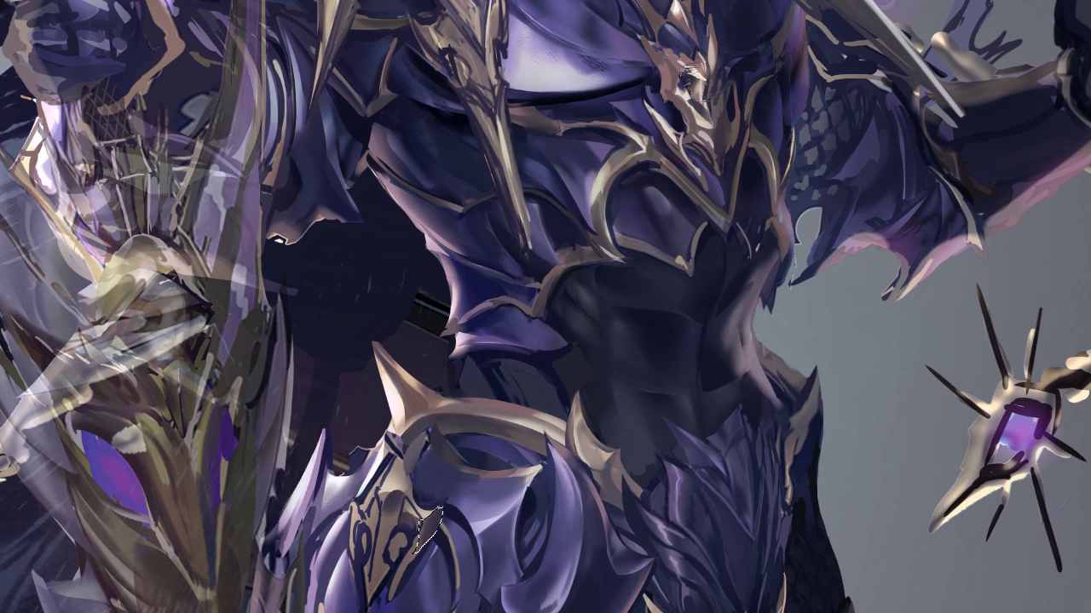
{"action": "mouse_move", "coordinate": [415, 552]}
{"action": "left_mouse_down"}
{"action": "mouse_move", "coordinate": [371, 590]}
{"action": "mouse_move", "coordinate": [429, 525]}
{"action": "mouse_move", "coordinate": [409, 597]}
{"action": "left_mouse_up"}
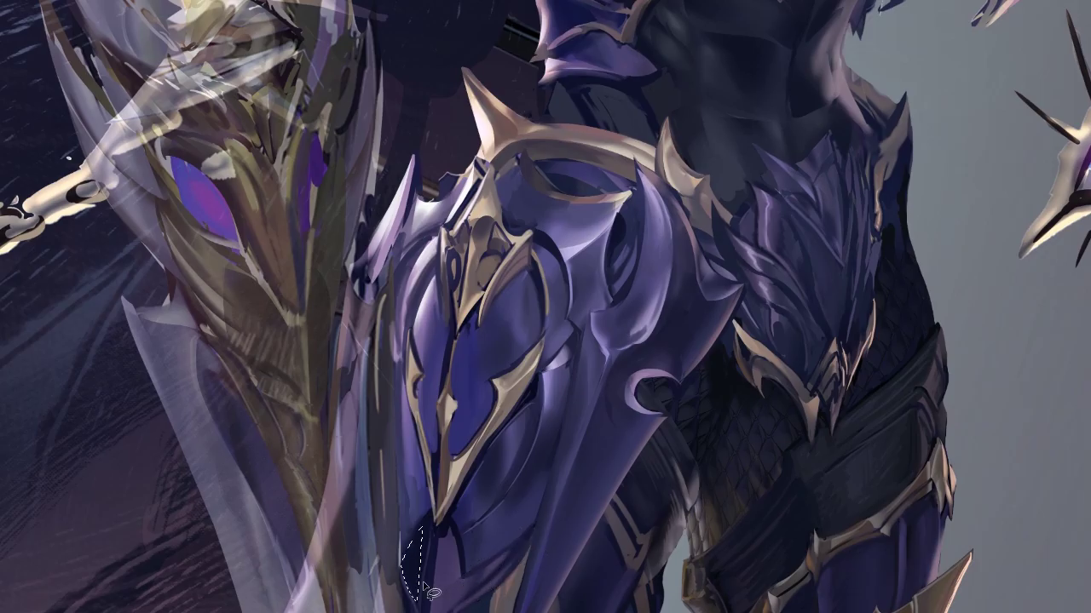
{"action": "left_click_drag", "start_coordinate": [426, 590], "coordinate": [415, 566]}
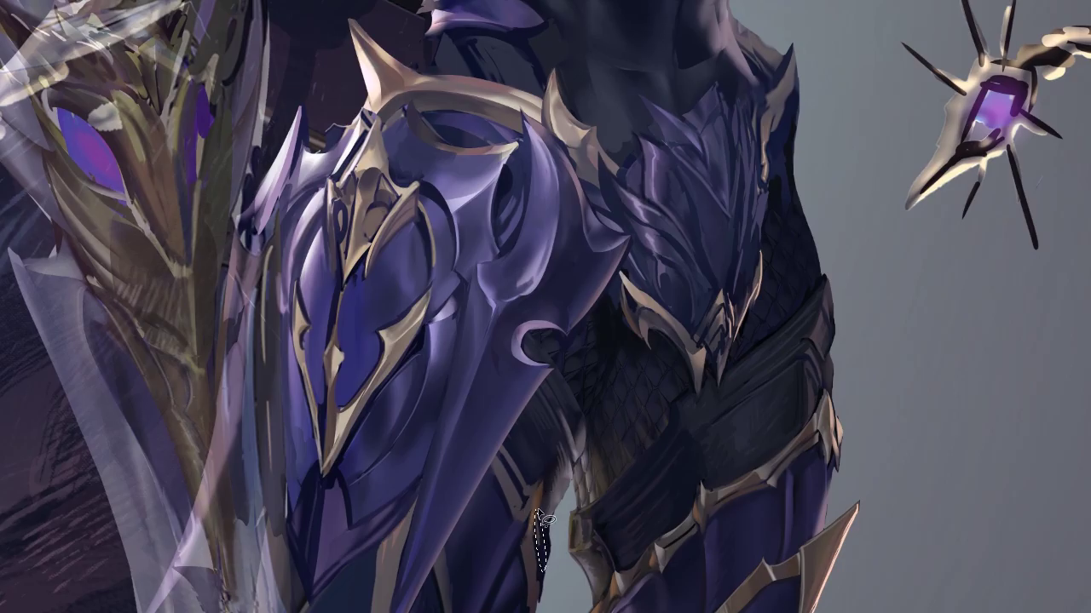
{"action": "left_click_drag", "start_coordinate": [537, 522], "coordinate": [535, 530]}
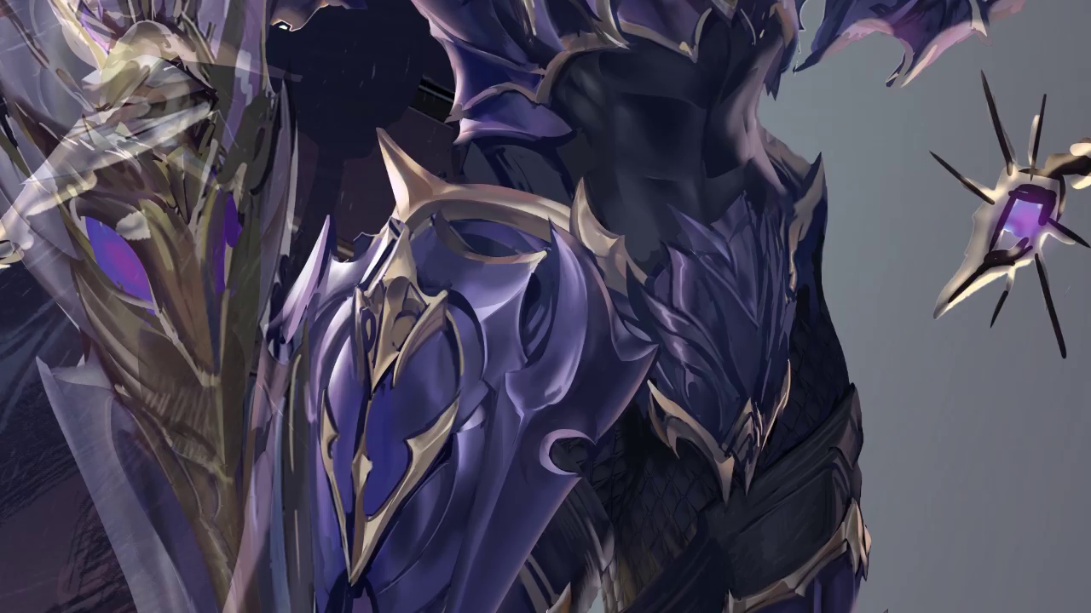
{"action": "left_click_drag", "start_coordinate": [538, 609], "coordinate": [509, 554]}
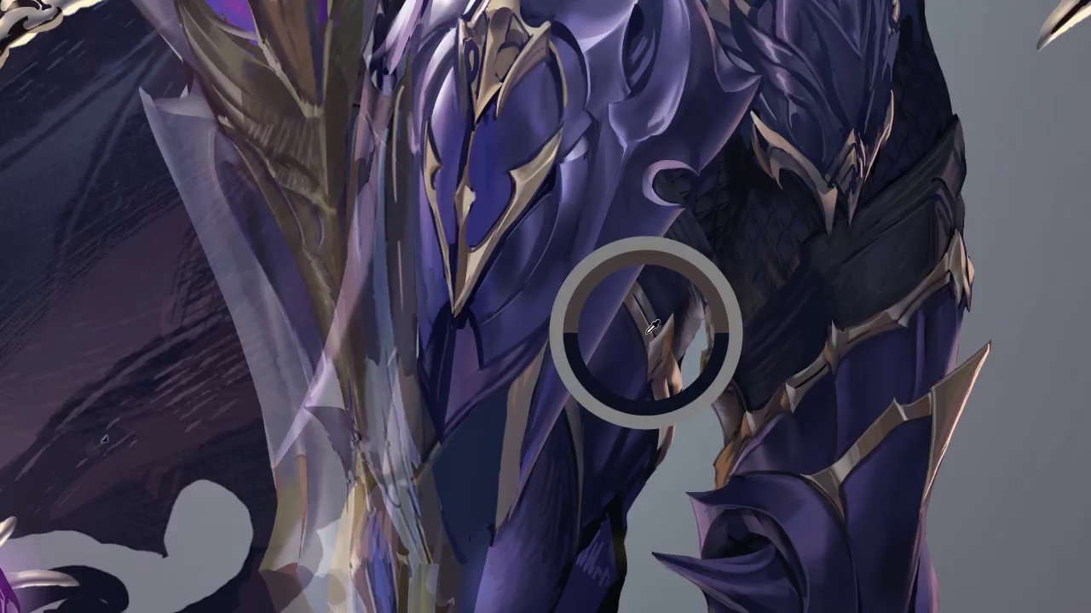
- Lasso-select slivers and narrow strips on the leg armor, dropping each selection
{"action": "mouse_move", "coordinate": [590, 418]}
{"action": "left_mouse_down"}
{"action": "mouse_move", "coordinate": [582, 563]}
{"action": "mouse_move", "coordinate": [626, 586]}
{"action": "left_mouse_up"}
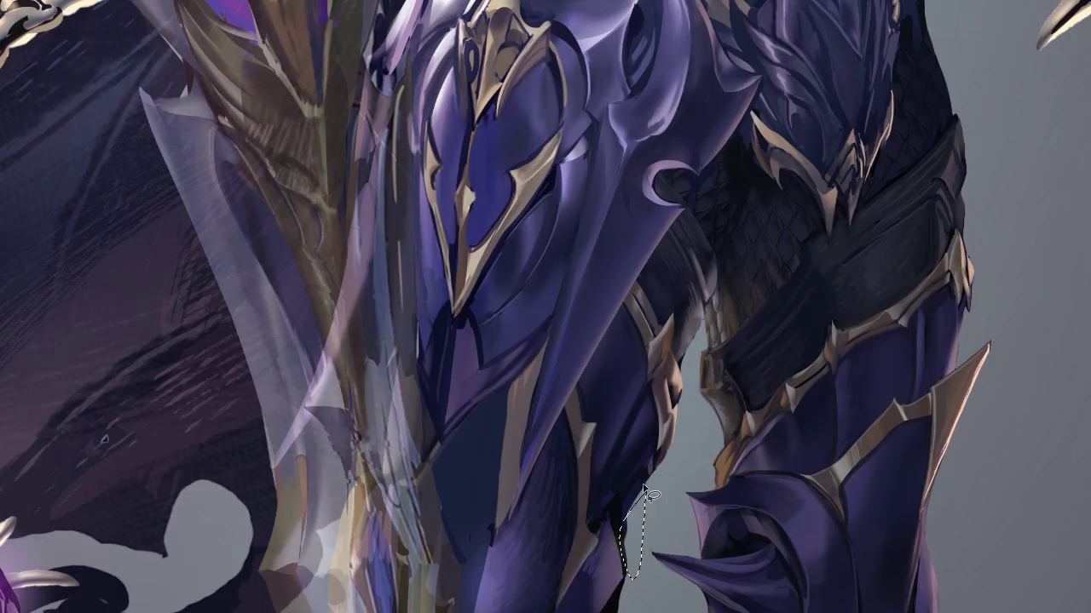
{"action": "left_click_drag", "start_coordinate": [624, 586], "coordinate": [580, 612]}
{"action": "left_click_drag", "start_coordinate": [605, 540], "coordinate": [615, 522]}
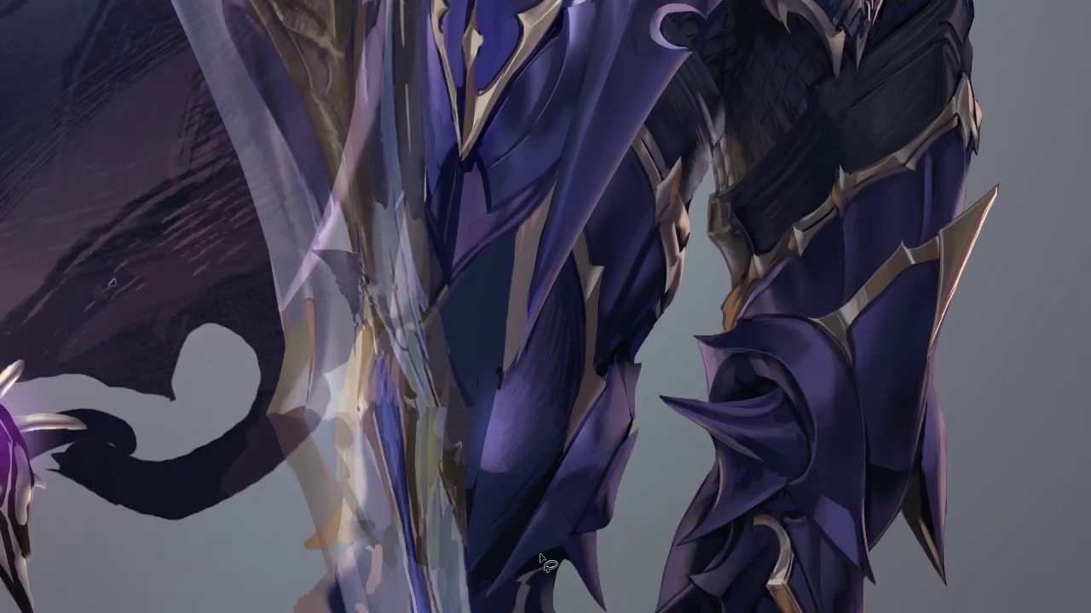
{"action": "left_click_drag", "start_coordinate": [552, 555], "coordinate": [521, 612]}
{"action": "left_click", "coordinate": [528, 584]}
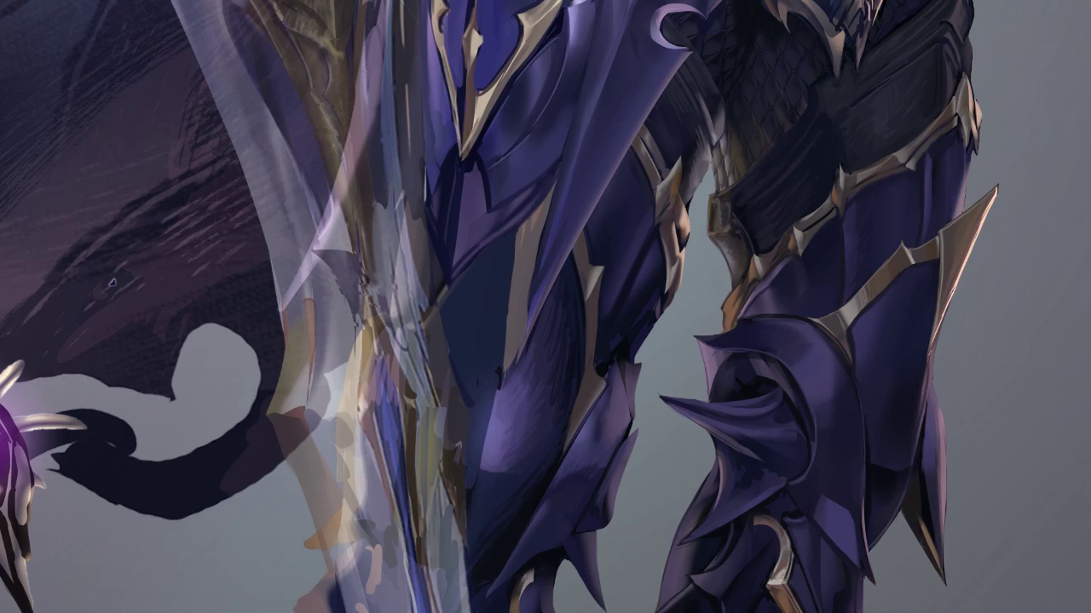
{"action": "scroll", "coordinate": [470, 530], "scroll_direction": "up", "scroll_amount": 3}
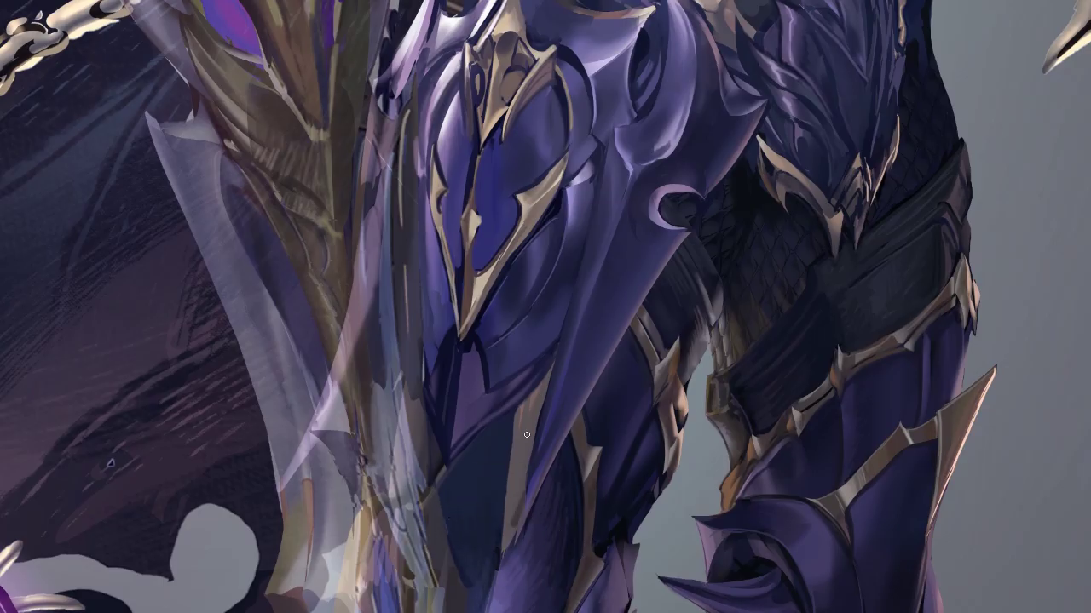
{"action": "left_click_drag", "start_coordinate": [558, 439], "coordinate": [569, 460]}
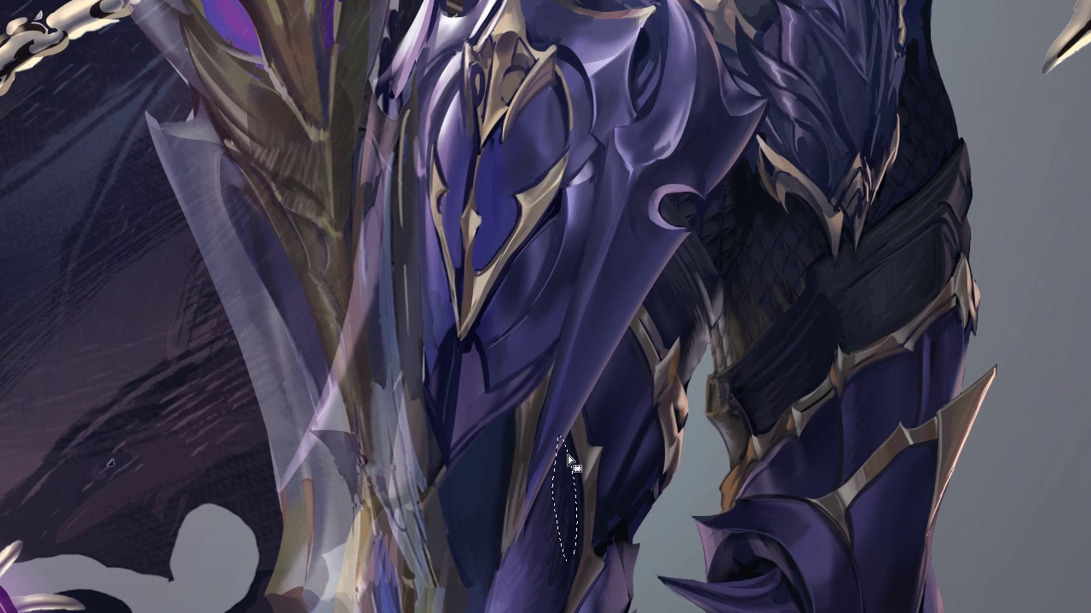
{"action": "left_click", "coordinate": [593, 521]}
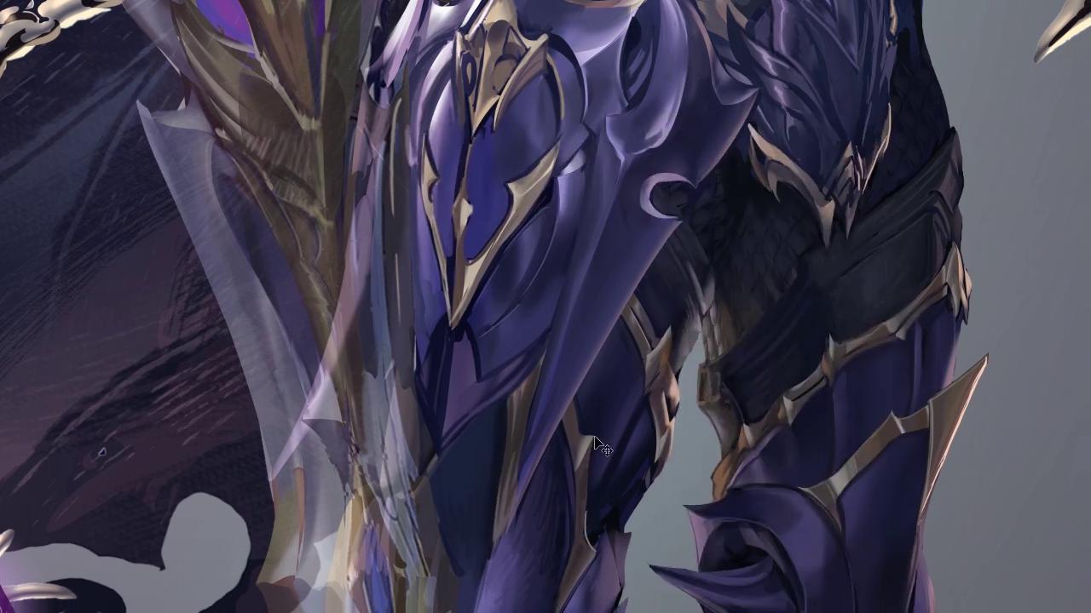
- Fill a dark triangle and a dark strip along the blade's left edge
{"action": "scroll", "coordinate": [594, 441], "scroll_direction": "down", "scroll_amount": 1}
{"action": "scroll", "coordinate": [511, 426], "scroll_direction": "down", "scroll_amount": 3}
{"action": "scroll", "coordinate": [358, 417], "scroll_direction": "up", "scroll_amount": 3}
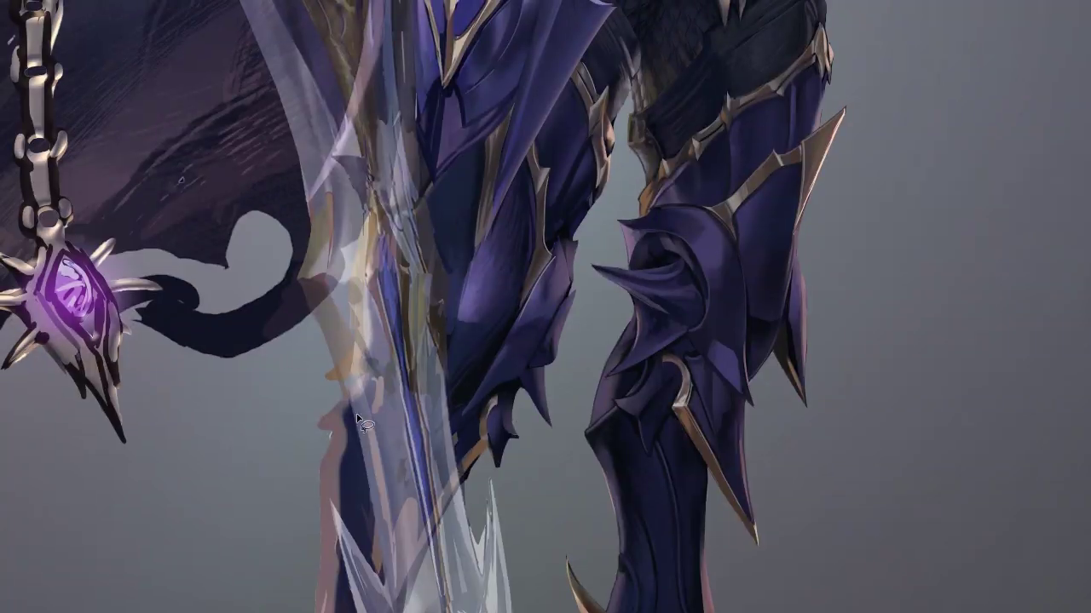
{"action": "left_click_drag", "start_coordinate": [358, 417], "coordinate": [322, 436]}
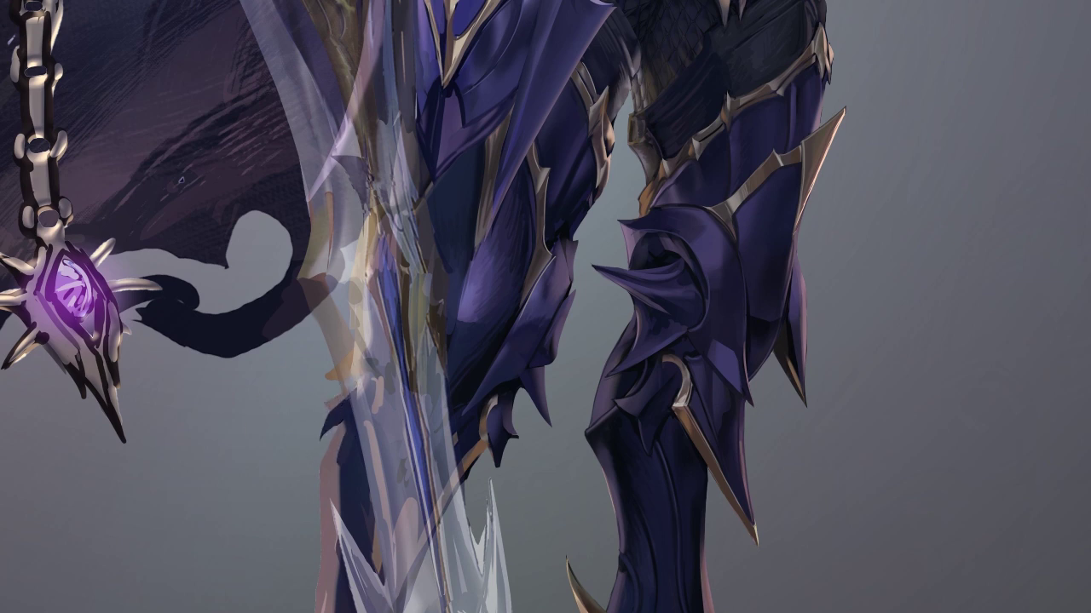
{"action": "scroll", "coordinate": [366, 397], "scroll_direction": "down", "scroll_amount": 1}
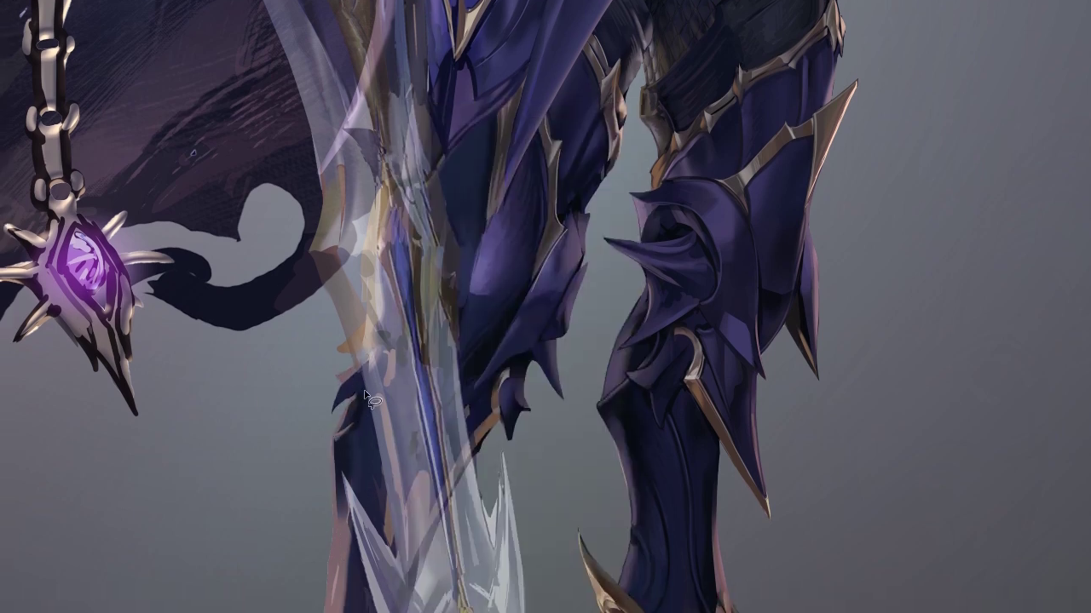
{"action": "left_click_drag", "start_coordinate": [350, 482], "coordinate": [330, 597]}
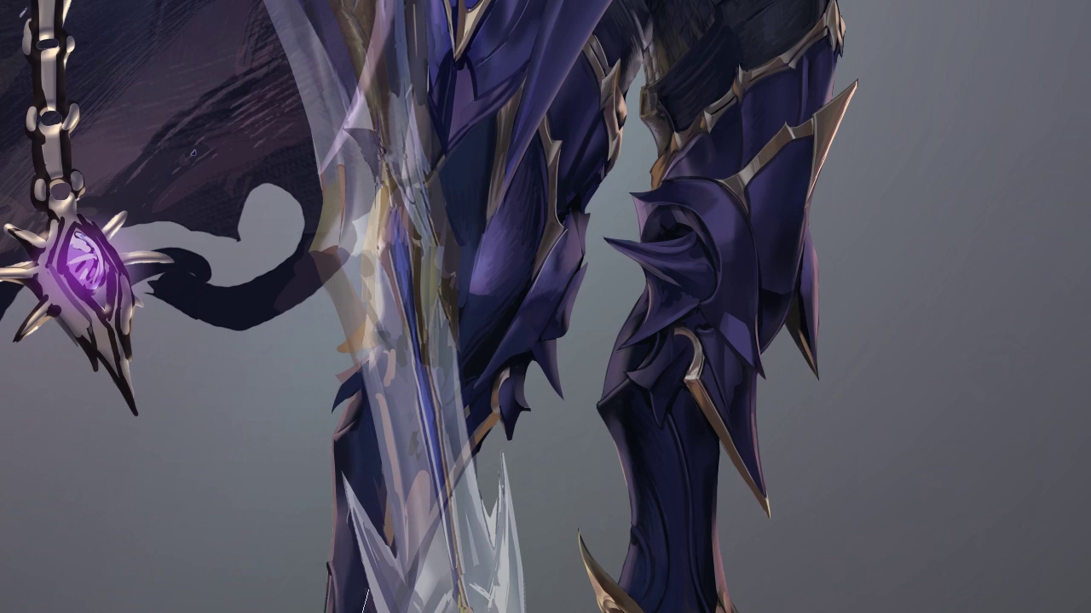
- Paint a lower-leg strip light lavender, then reshade it with darker purple strokes
{"action": "scroll", "coordinate": [367, 597], "scroll_direction": "down", "scroll_amount": 4}
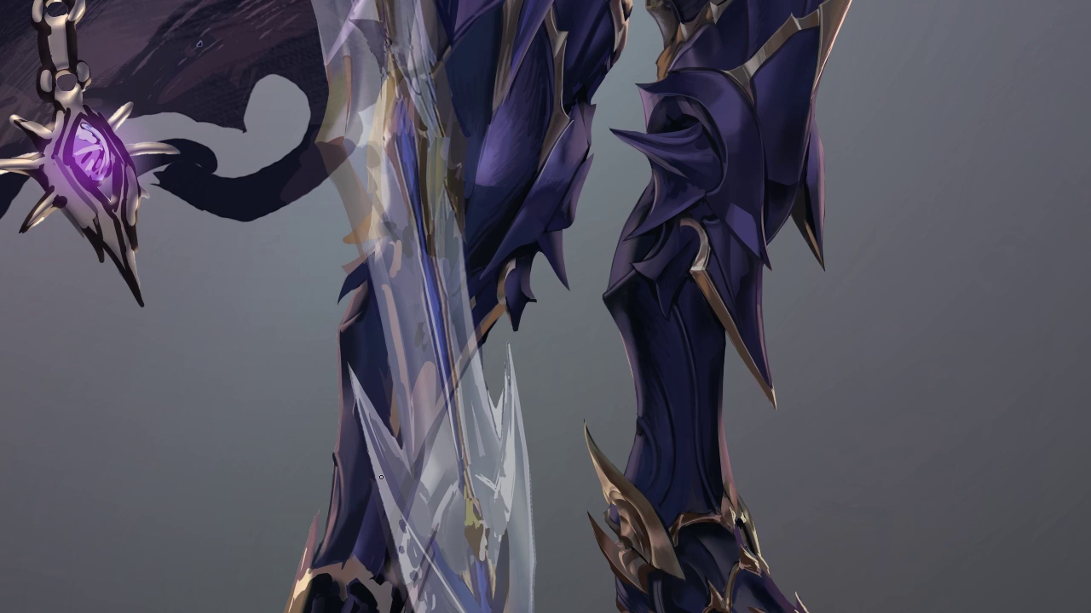
{"action": "scroll", "coordinate": [380, 478], "scroll_direction": "up", "scroll_amount": 8}
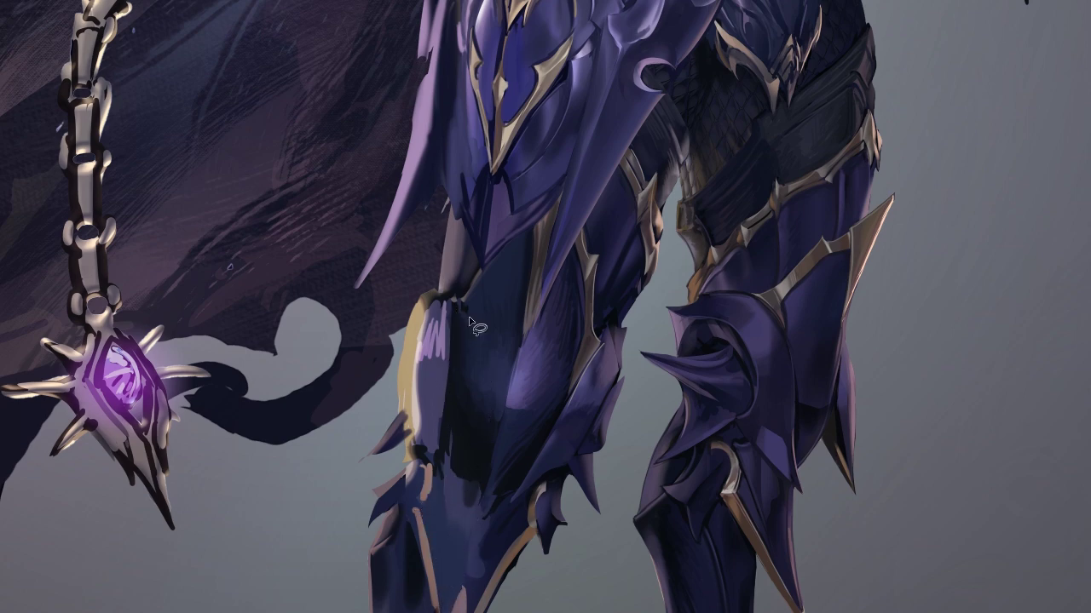
{"action": "mouse_move", "coordinate": [461, 556]}
{"action": "left_mouse_down"}
{"action": "mouse_move", "coordinate": [467, 402]}
{"action": "mouse_move", "coordinate": [460, 588]}
{"action": "left_mouse_up"}
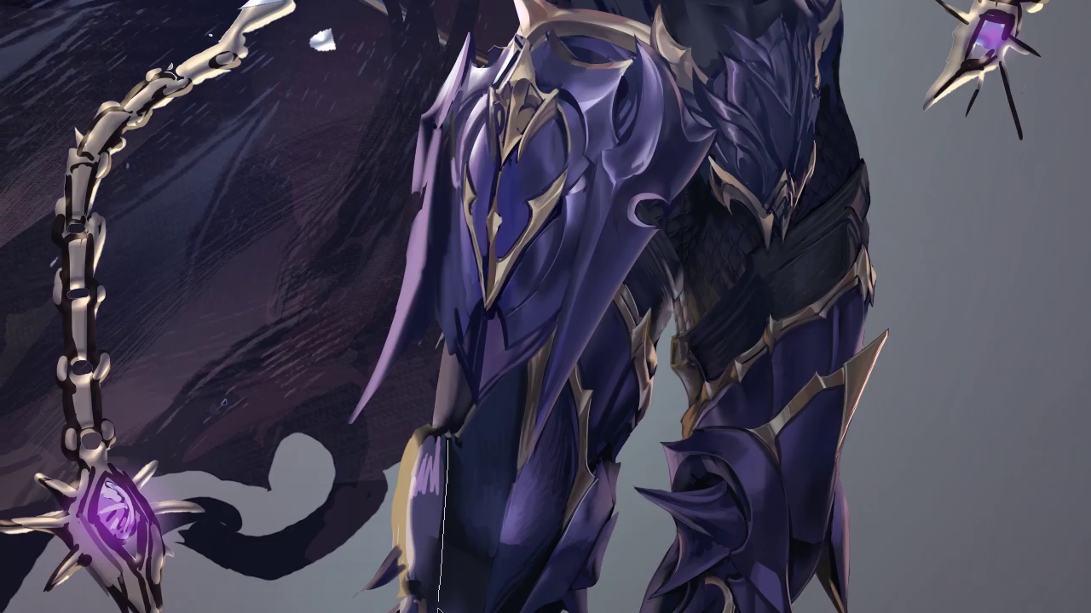
{"action": "left_click_drag", "start_coordinate": [436, 443], "coordinate": [430, 588]}
{"action": "key", "text": "ctrl+d"}
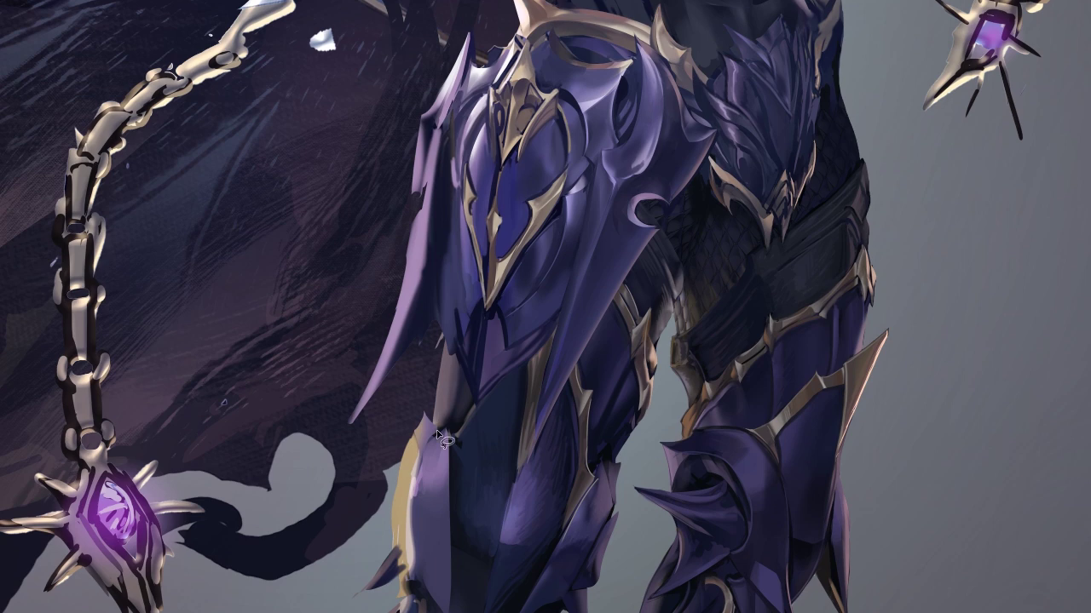
{"action": "mouse_move", "coordinate": [418, 486]}
{"action": "left_mouse_down"}
{"action": "mouse_move", "coordinate": [414, 523]}
{"action": "mouse_move", "coordinate": [439, 536]}
{"action": "mouse_move", "coordinate": [417, 528]}
{"action": "mouse_move", "coordinate": [416, 588]}
{"action": "left_mouse_up"}
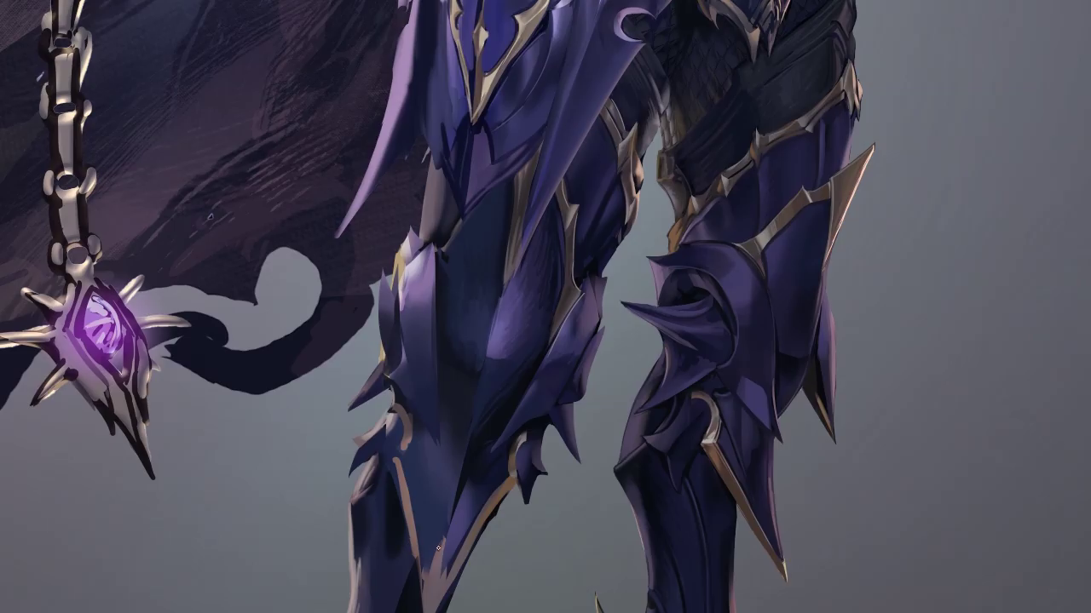
{"action": "left_click_drag", "start_coordinate": [438, 548], "coordinate": [406, 454]}
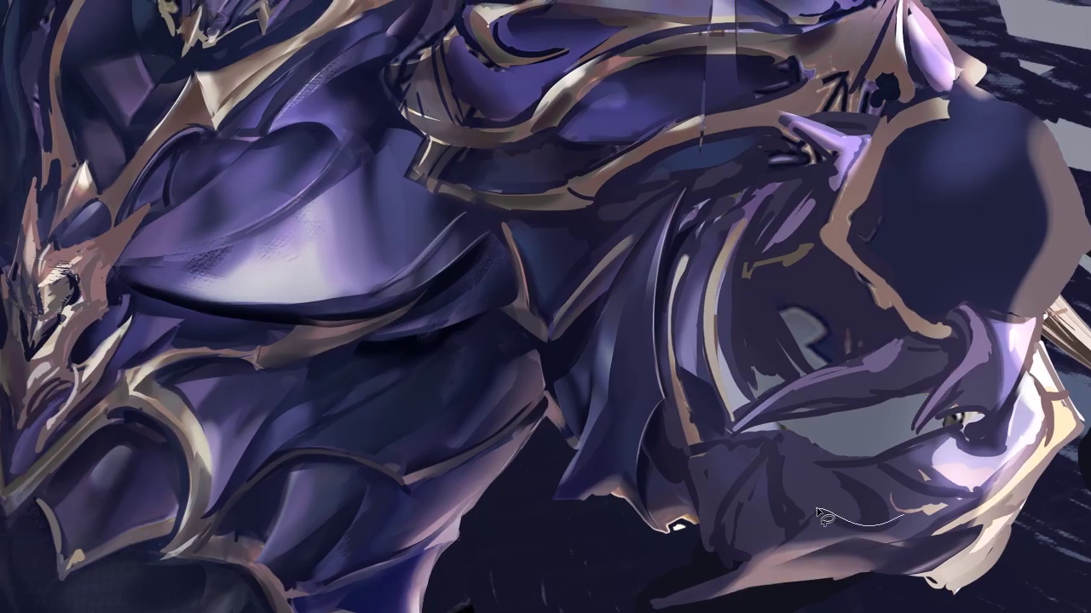
- Darken the lower armor area, add a dark bottom spike, and darken the strip left of the blade
{"action": "left_click_drag", "start_coordinate": [816, 510], "coordinate": [750, 579]}
{"action": "key", "text": "ctrl+d"}
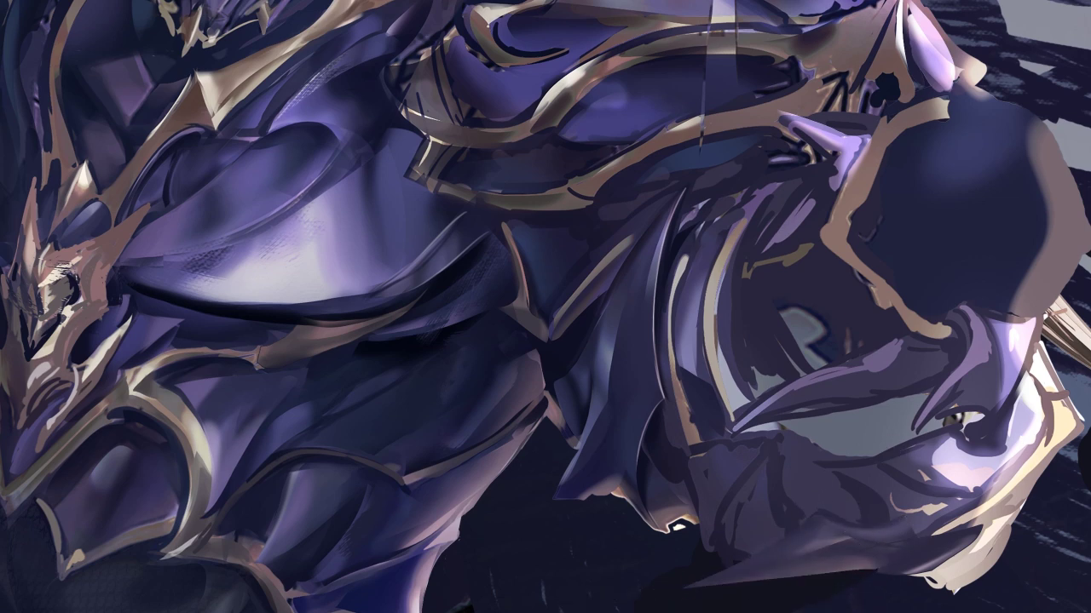
{"action": "left_click_drag", "start_coordinate": [878, 581], "coordinate": [597, 596]}
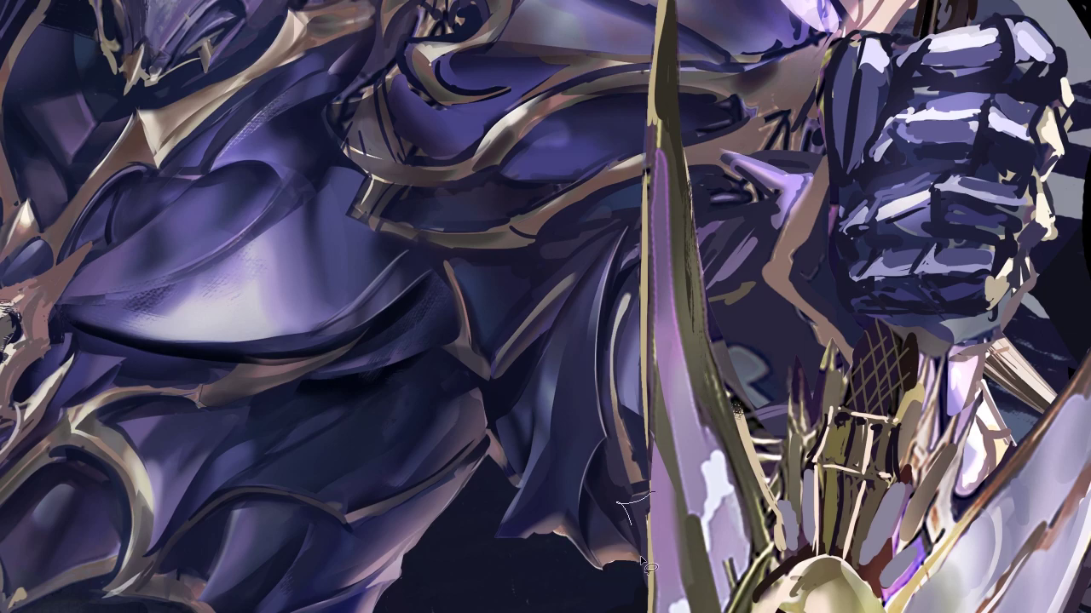
{"action": "mouse_move", "coordinate": [673, 609]}
{"action": "left_mouse_down"}
{"action": "mouse_move", "coordinate": [651, 492]}
{"action": "mouse_move", "coordinate": [593, 444]}
{"action": "left_mouse_up"}
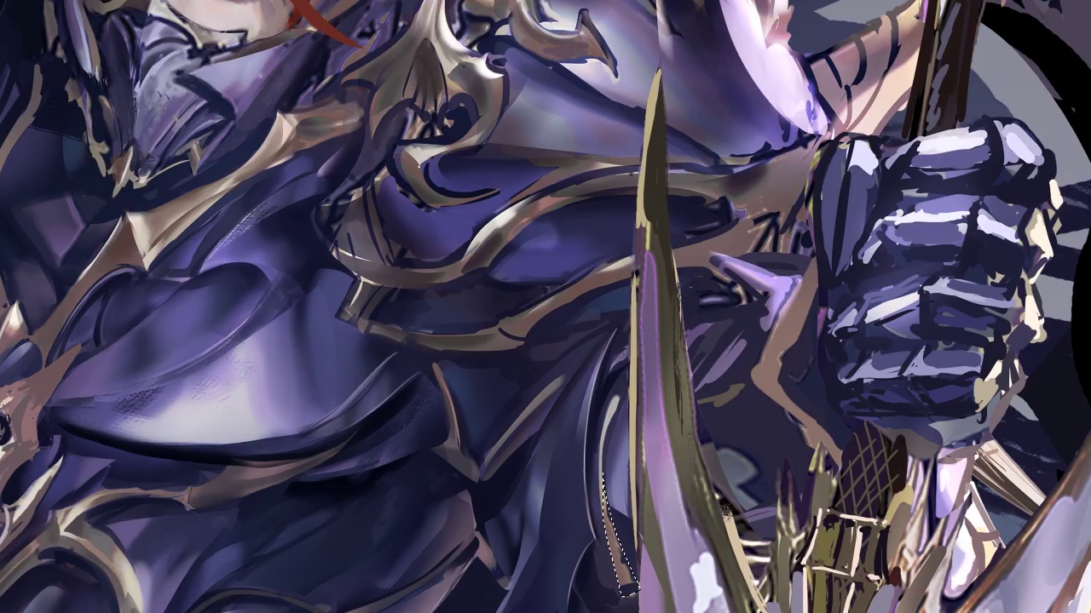
{"action": "left_click_drag", "start_coordinate": [639, 590], "coordinate": [612, 535]}
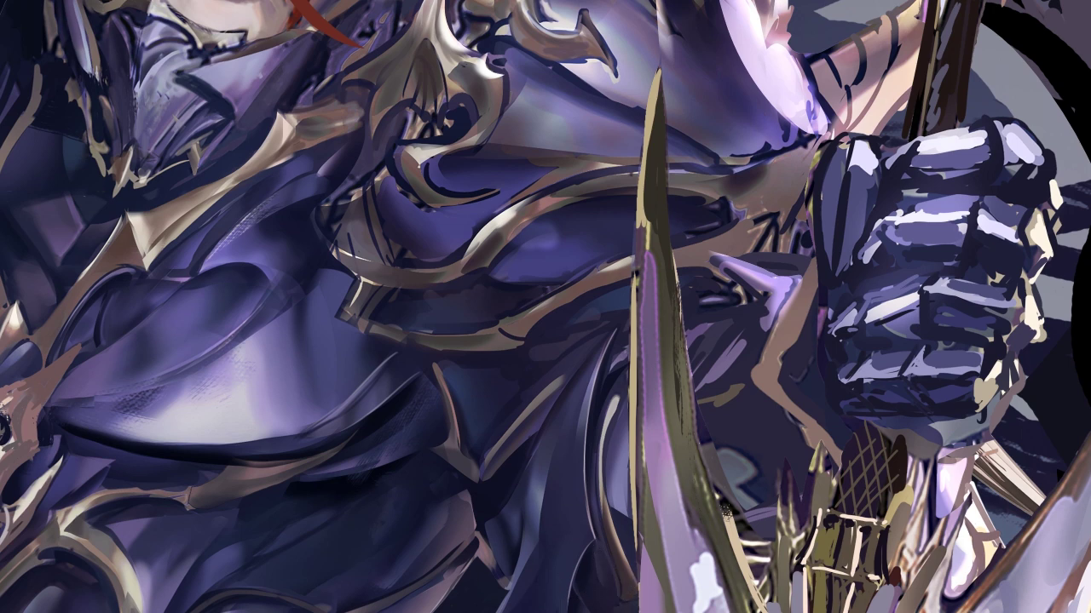
{"action": "left_click", "coordinate": [609, 606]}
{"action": "key", "text": "Return"}
- Outline another lower armour area to repaint while panning toward the face and lower armour
{"action": "left_click_drag", "start_coordinate": [558, 609], "coordinate": [546, 540]}
{"action": "left_click_drag", "start_coordinate": [554, 586], "coordinate": [631, 612]}
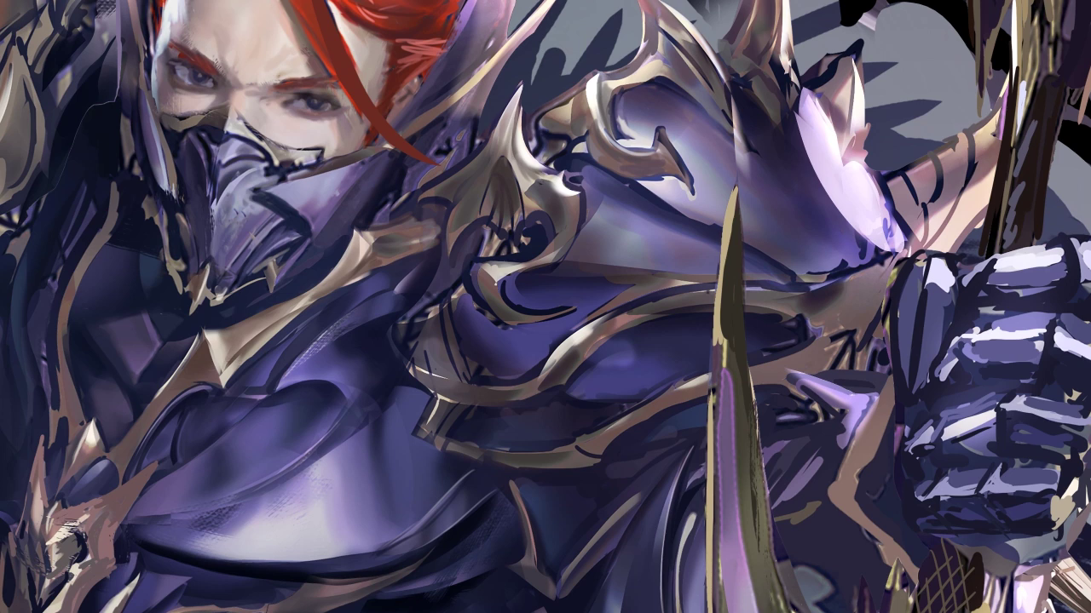
{"action": "left_click_drag", "start_coordinate": [641, 607], "coordinate": [663, 597]}
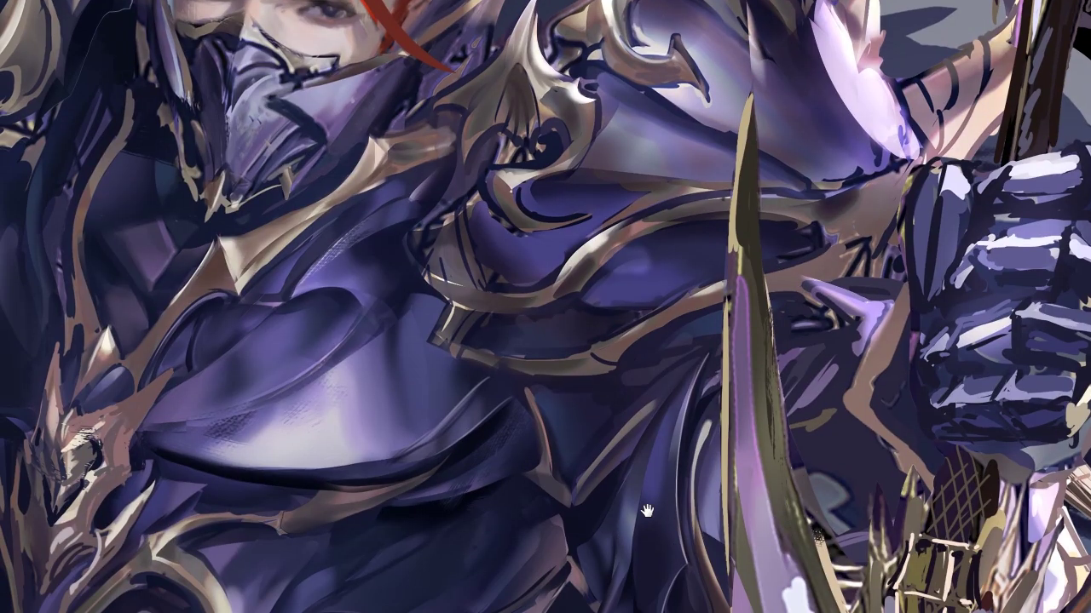
{"action": "mouse_move", "coordinate": [635, 477]}
{"action": "left_mouse_down"}
{"action": "mouse_move", "coordinate": [632, 388]}
{"action": "mouse_move", "coordinate": [610, 600]}
{"action": "left_mouse_up"}
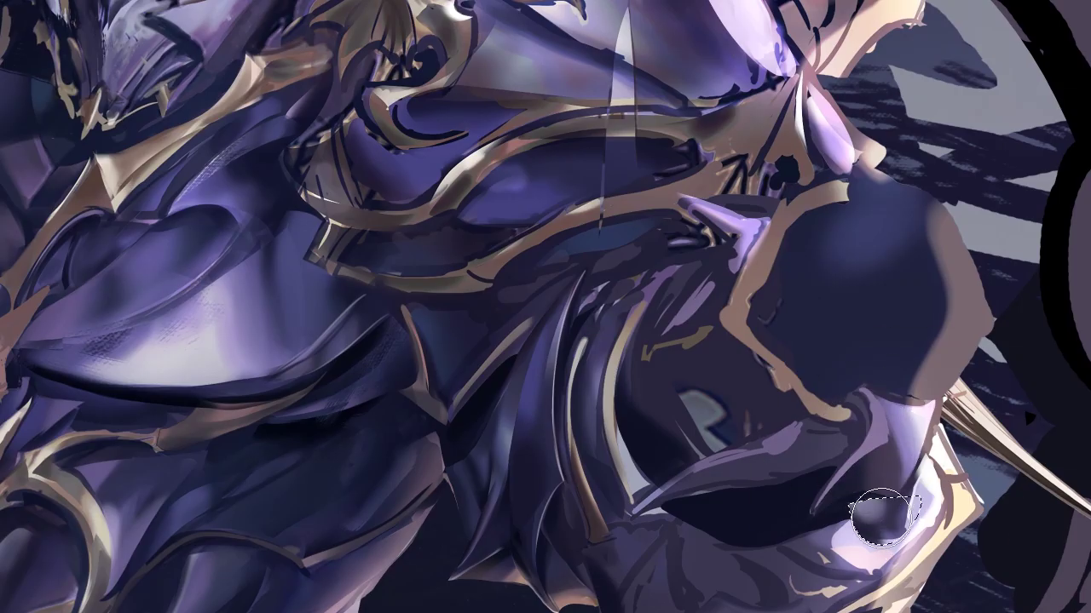
- Repaint the dark armour area below the shoulder in lighter purple and outline its right edge
{"action": "left_click_drag", "start_coordinate": [788, 477], "coordinate": [950, 509]}
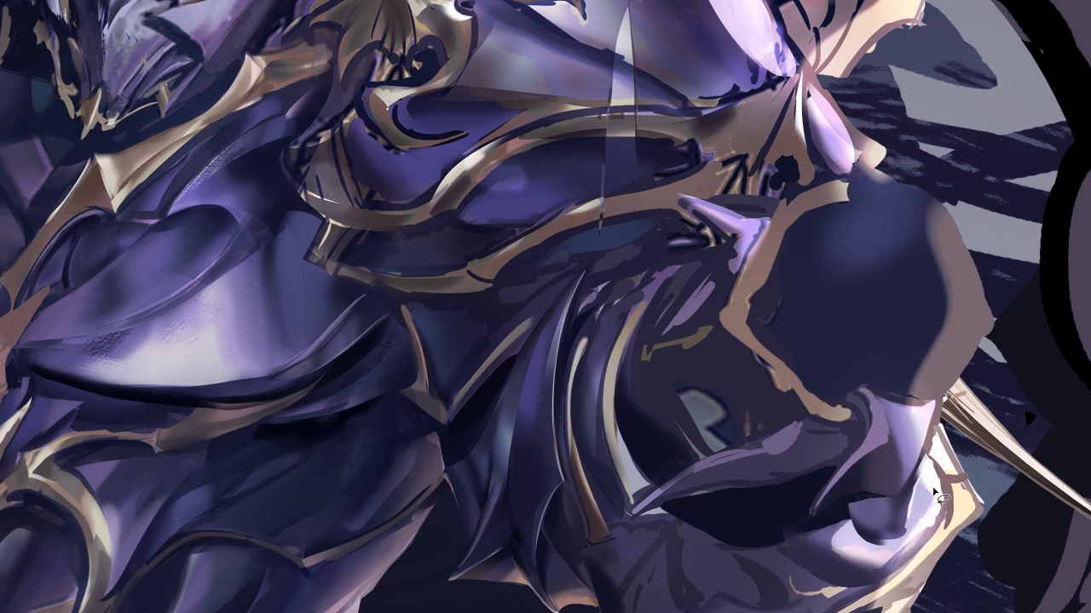
{"action": "left_click_drag", "start_coordinate": [852, 511], "coordinate": [912, 548]}
{"action": "mouse_move", "coordinate": [961, 467]}
{"action": "left_mouse_down"}
{"action": "mouse_move", "coordinate": [985, 501]}
{"action": "mouse_move", "coordinate": [940, 400]}
{"action": "left_mouse_up"}
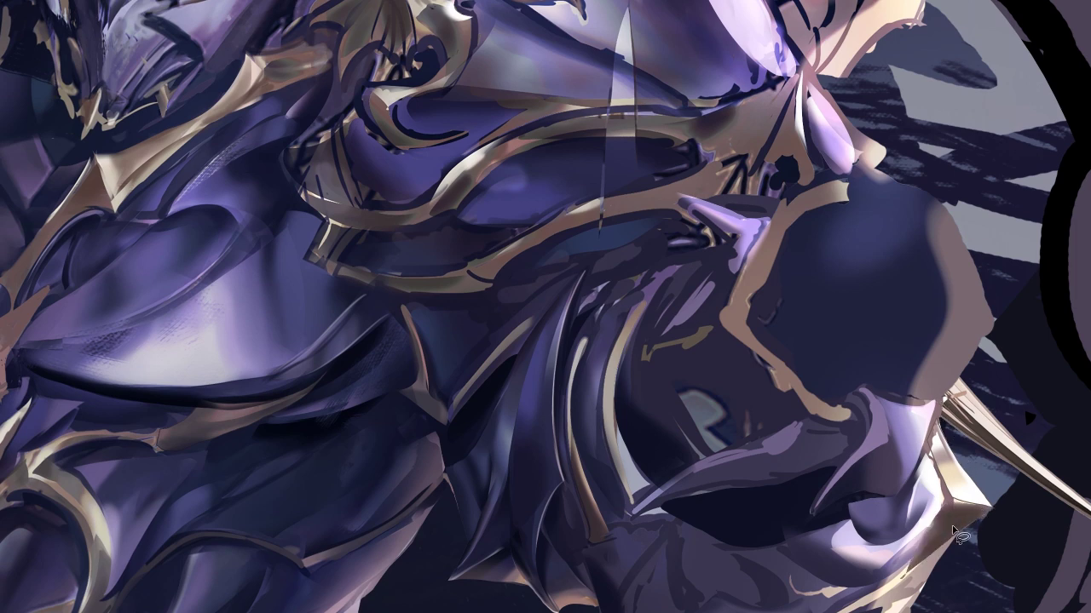
{"action": "left_click_drag", "start_coordinate": [946, 550], "coordinate": [969, 536]}
{"action": "key", "text": "Return"}
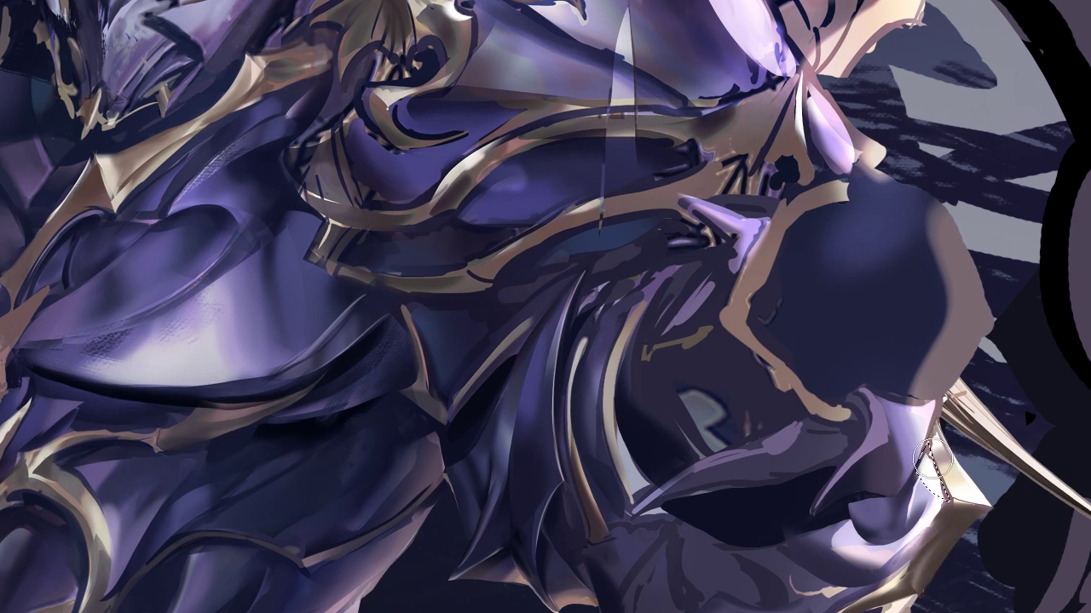
- Deepen the shading along the armour plate's right edge
{"action": "mouse_move", "coordinate": [952, 501]}
{"action": "left_mouse_down"}
{"action": "mouse_move", "coordinate": [934, 458]}
{"action": "mouse_move", "coordinate": [869, 535]}
{"action": "left_mouse_up"}
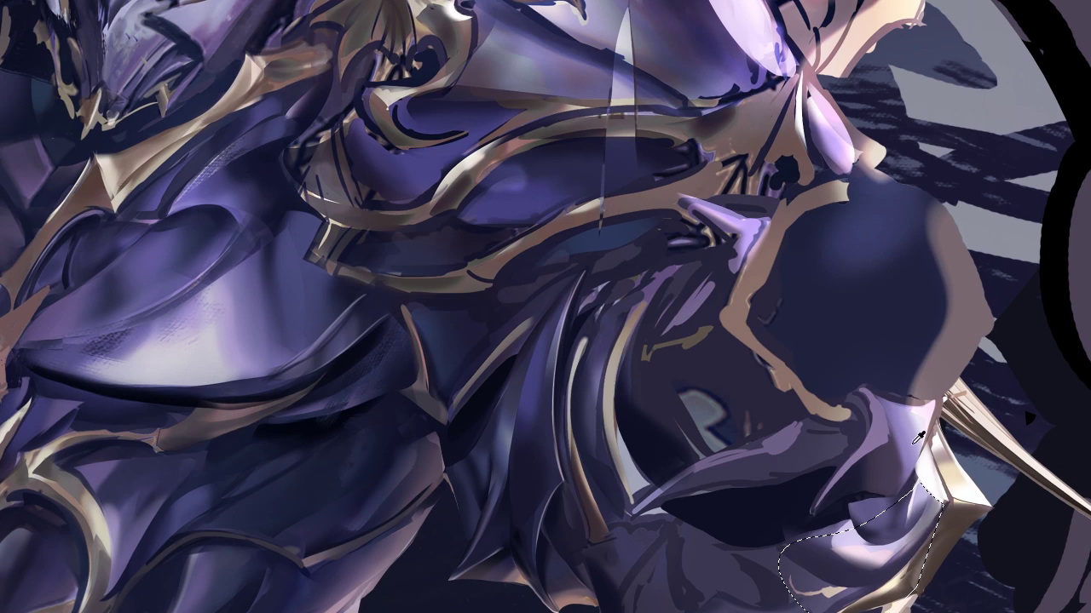
{"action": "key", "text": "ctrl+d"}
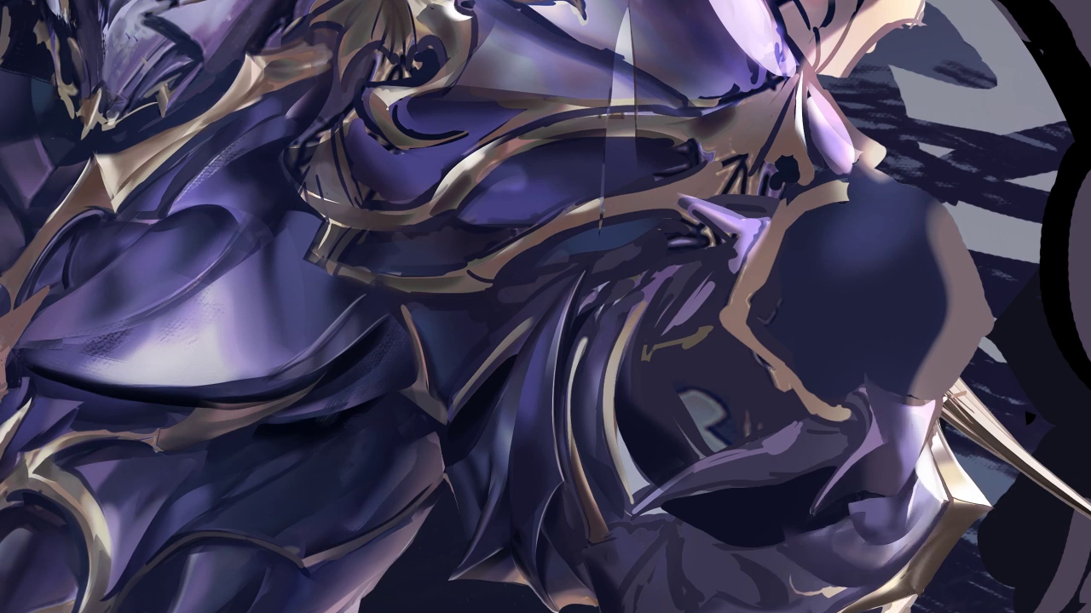
{"action": "left_click_drag", "start_coordinate": [877, 367], "coordinate": [809, 521]}
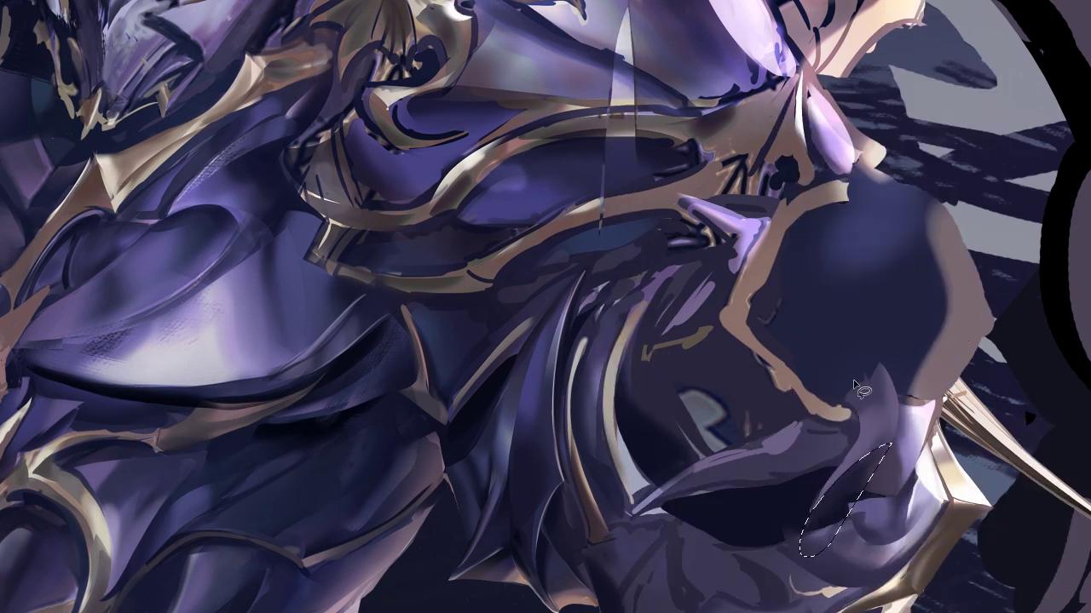
- Zoom out and darken the armour plate below the shoulder spike
{"action": "scroll", "coordinate": [869, 558], "scroll_direction": "down", "scroll_amount": 2}
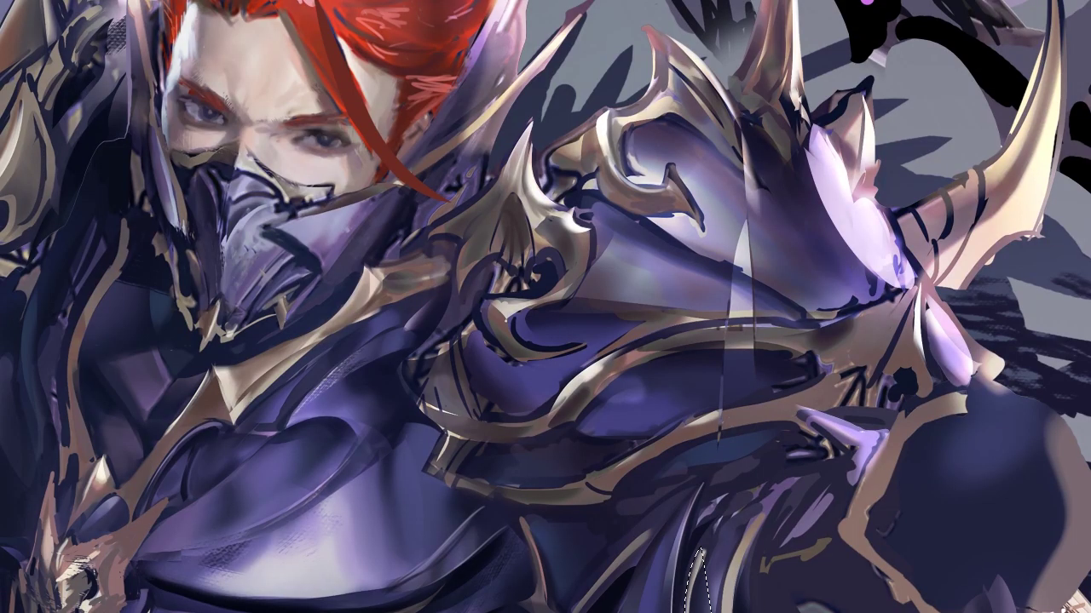
{"action": "left_click_drag", "start_coordinate": [714, 522], "coordinate": [714, 523]}
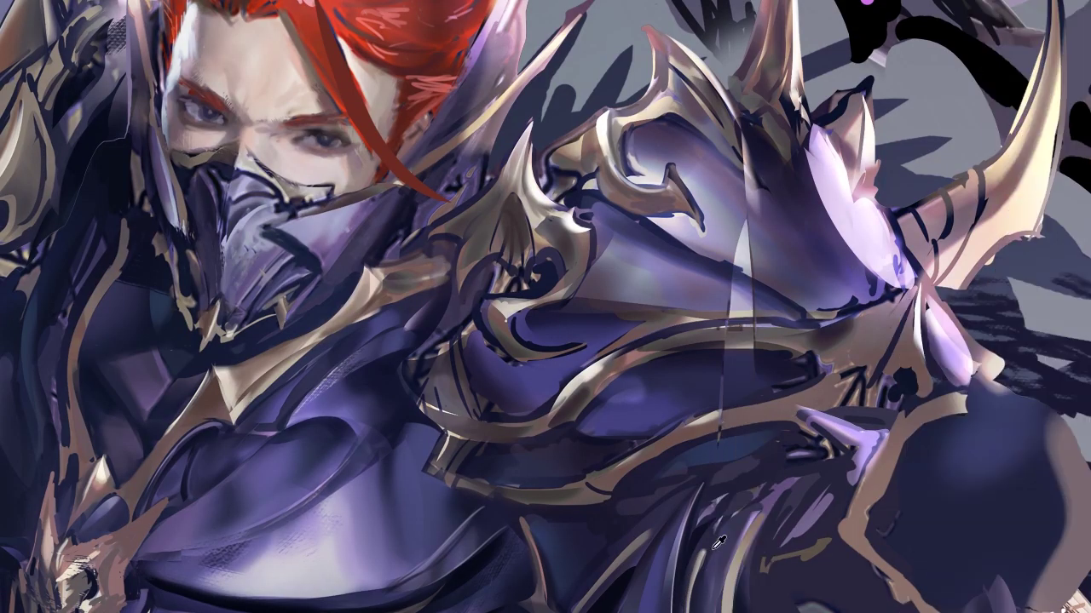
{"action": "left_click_drag", "start_coordinate": [855, 480], "coordinate": [765, 558]}
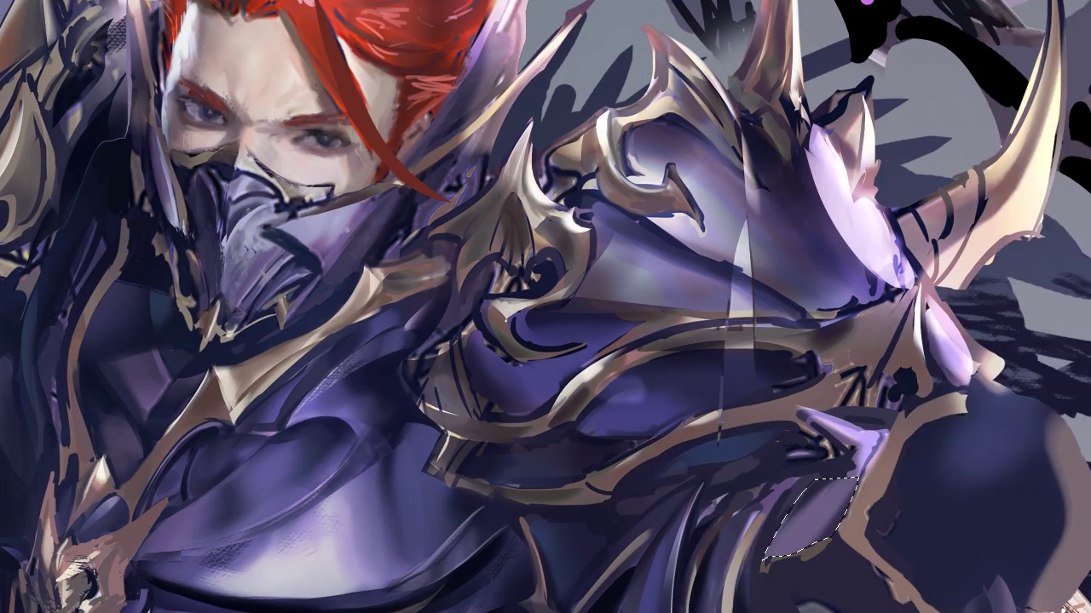
{"action": "key", "text": "ctrl+d"}
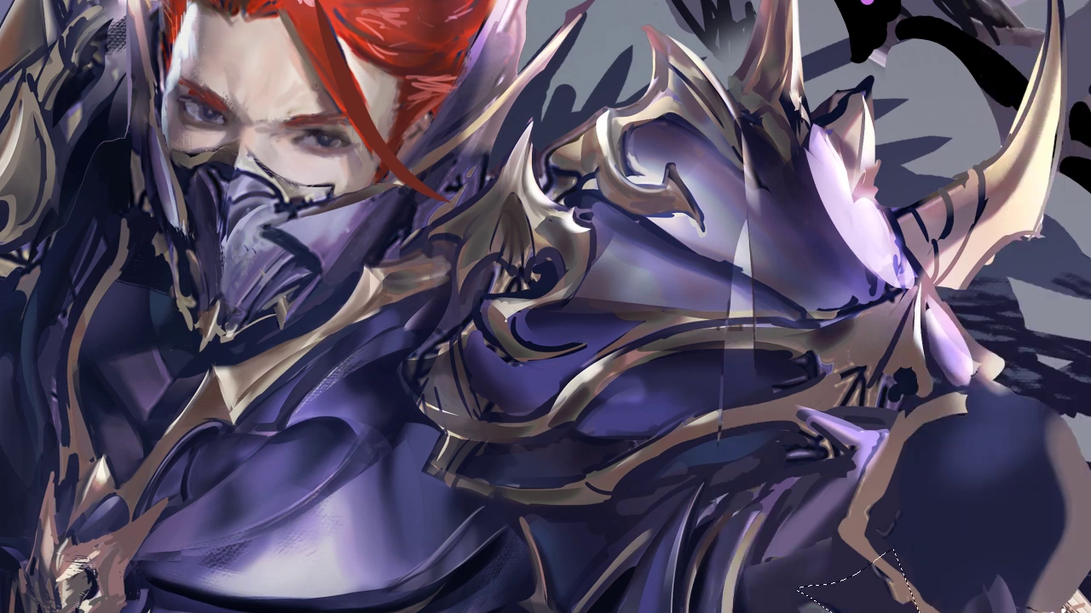
- Fill the area beneath the armour edge with lighter purple
{"action": "left_click_drag", "start_coordinate": [797, 590], "coordinate": [818, 597]}
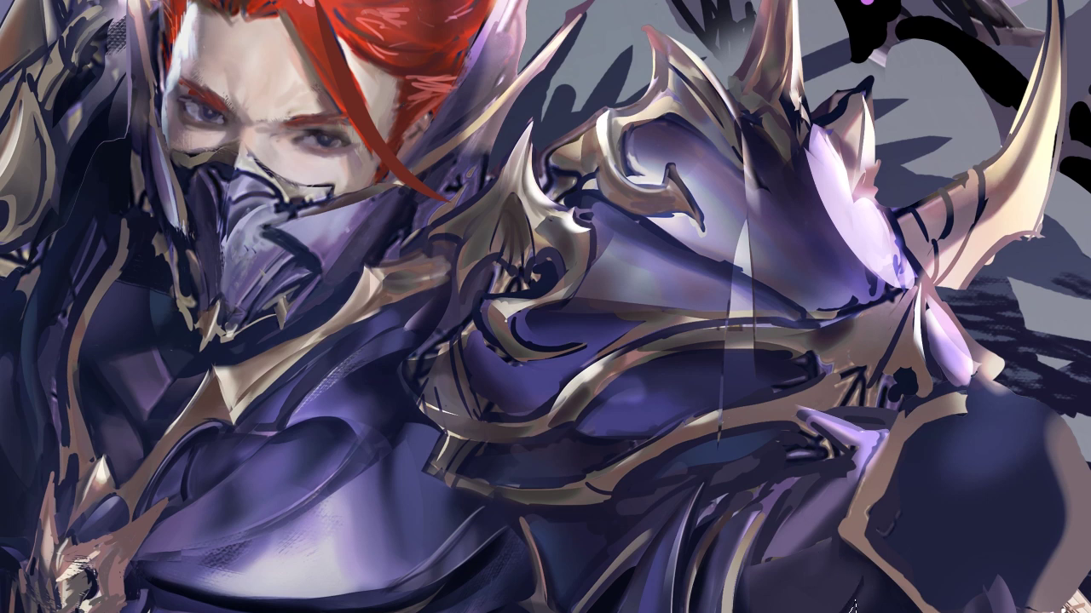
{"action": "left_click_drag", "start_coordinate": [792, 519], "coordinate": [848, 510]}
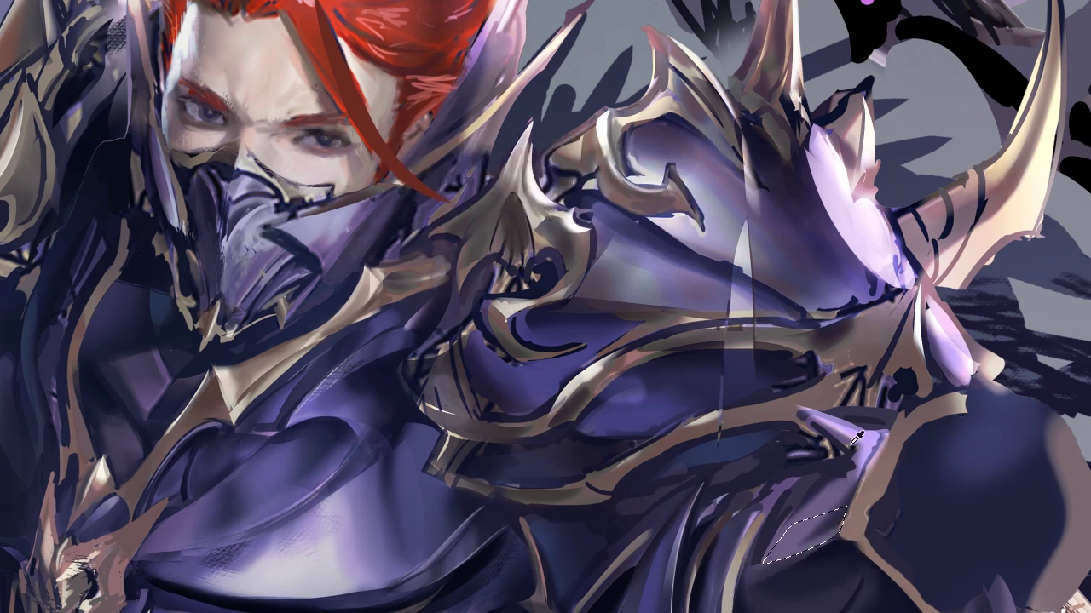
{"action": "left_click_drag", "start_coordinate": [857, 439], "coordinate": [818, 494]}
{"action": "key", "text": "ctrl+d"}
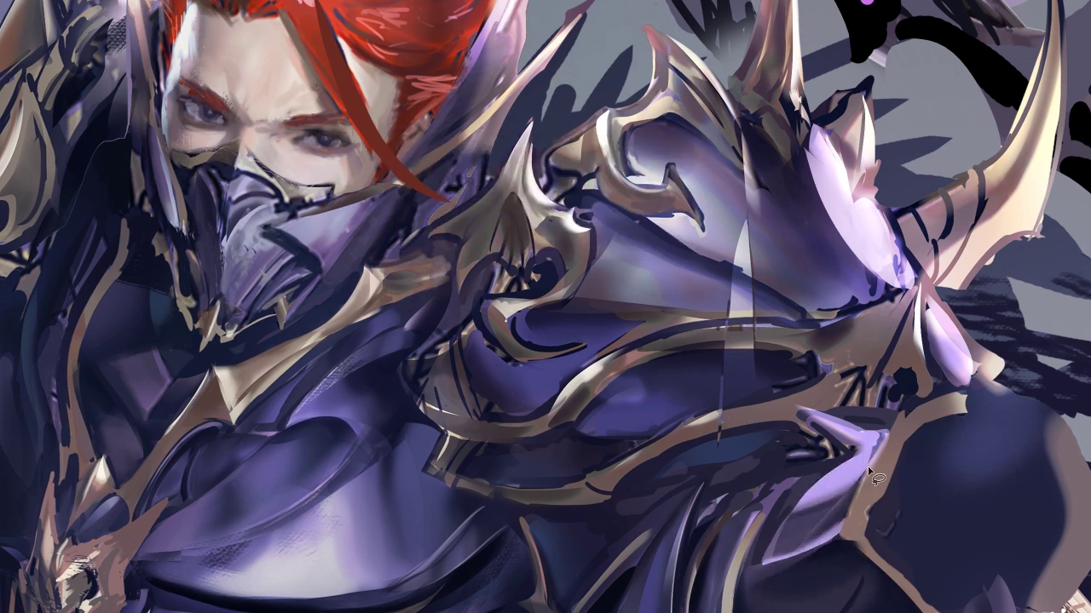
{"action": "left_click_drag", "start_coordinate": [867, 469], "coordinate": [789, 540]}
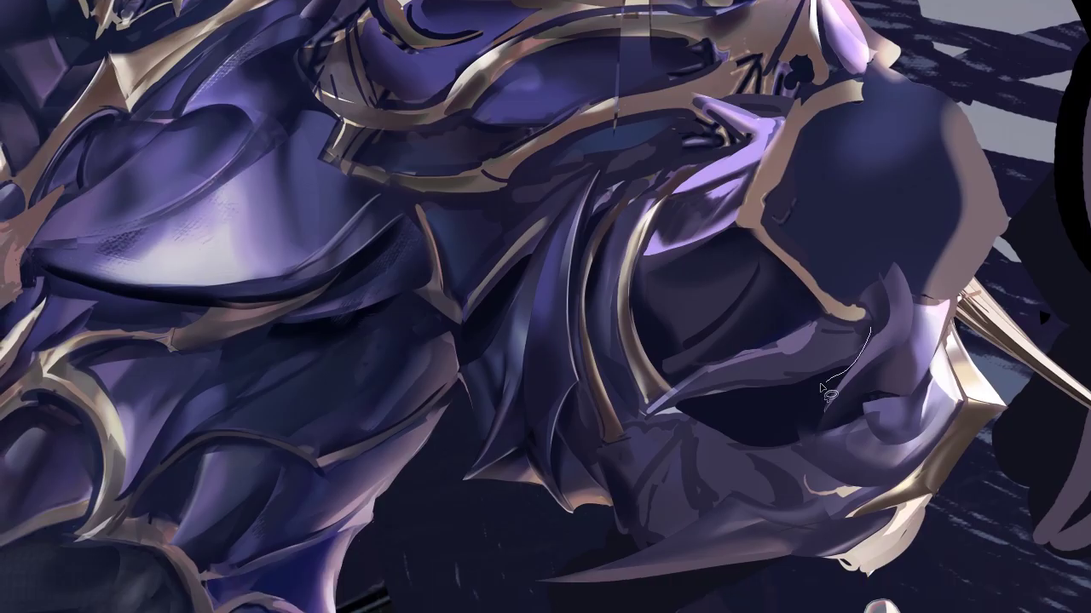
- Brush soft highlights and darker shadows onto the dark lower armour near the gold trim
{"action": "left_click_drag", "start_coordinate": [825, 332], "coordinate": [835, 344]}
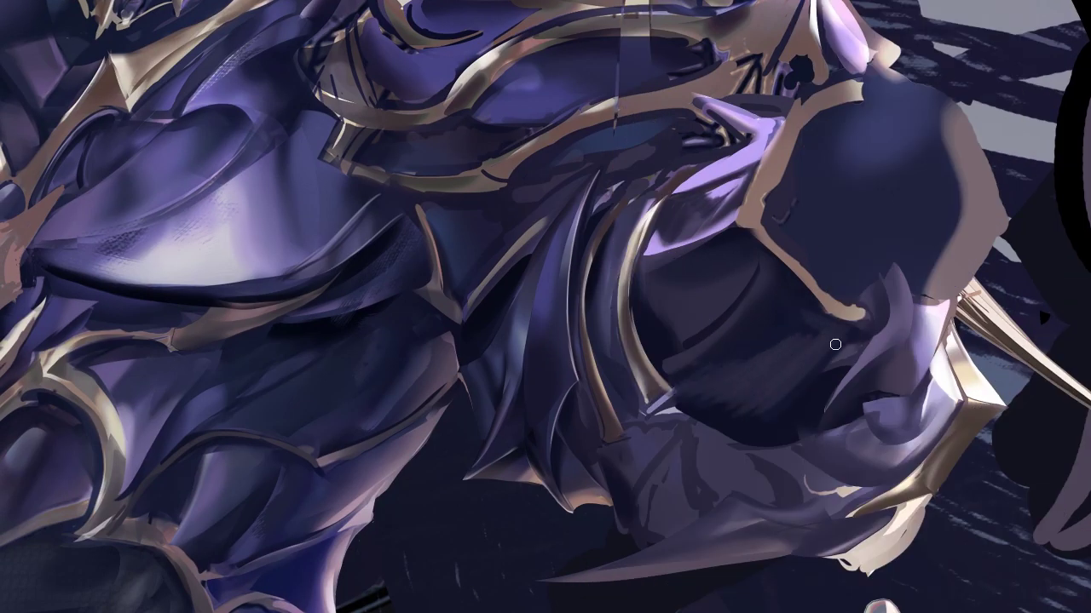
{"action": "left_click_drag", "start_coordinate": [767, 401], "coordinate": [724, 502]}
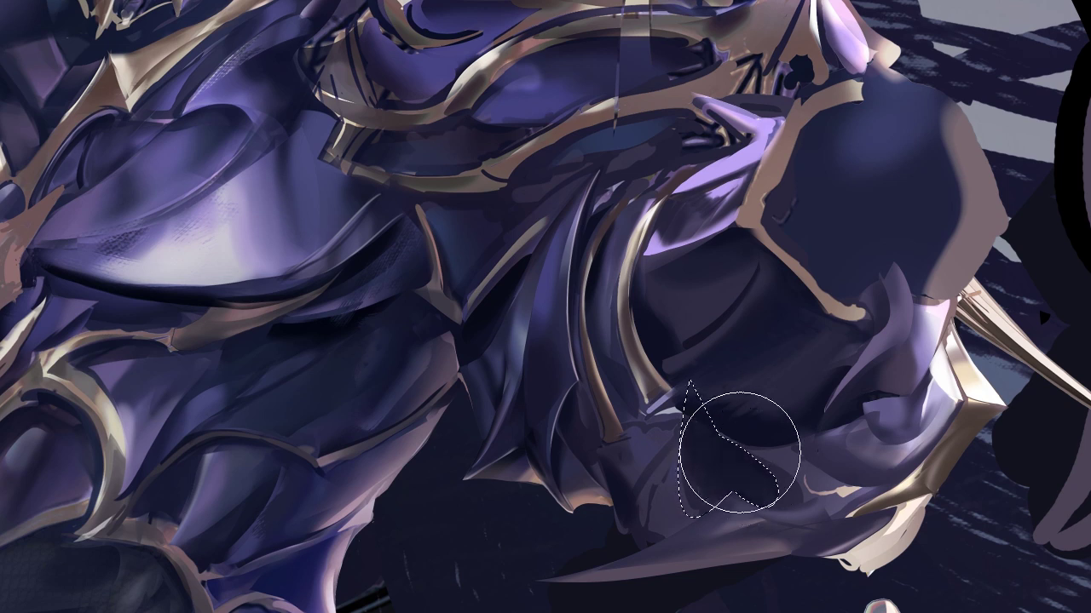
{"action": "left_click_drag", "start_coordinate": [730, 451], "coordinate": [767, 511]}
{"action": "left_click_drag", "start_coordinate": [896, 398], "coordinate": [861, 409]}
{"action": "left_click_drag", "start_coordinate": [718, 421], "coordinate": [806, 464]}
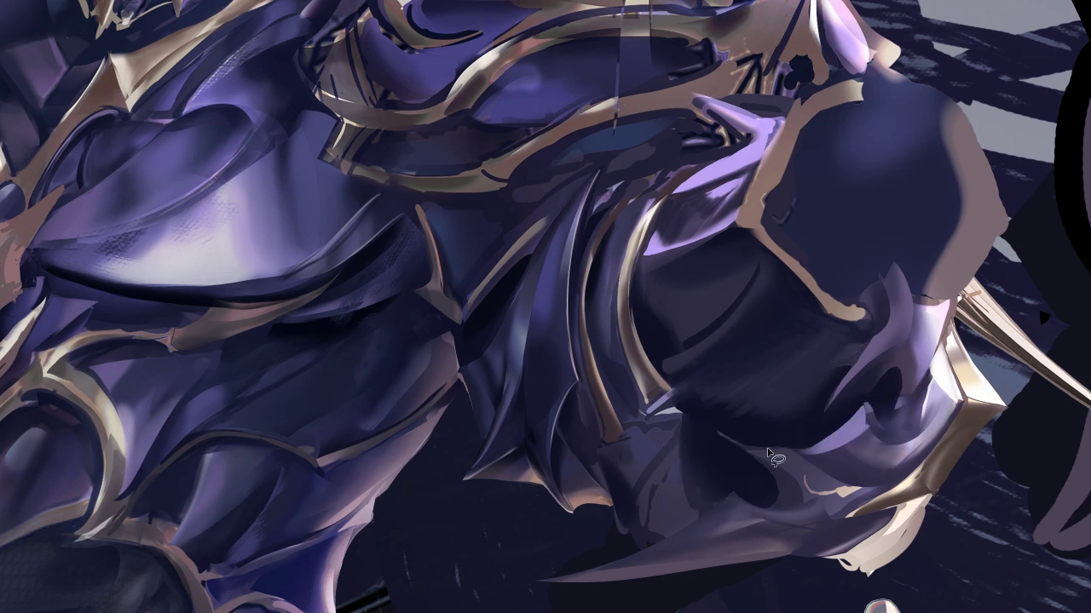
{"action": "mouse_move", "coordinate": [852, 409]}
{"action": "left_mouse_down"}
{"action": "mouse_move", "coordinate": [814, 439]}
{"action": "mouse_move", "coordinate": [767, 511]}
{"action": "left_mouse_up"}
- Cut a lighter armour shard with a dark shape beside it using Lasso fills
{"action": "left_click_drag", "start_coordinate": [708, 407], "coordinate": [639, 493]}
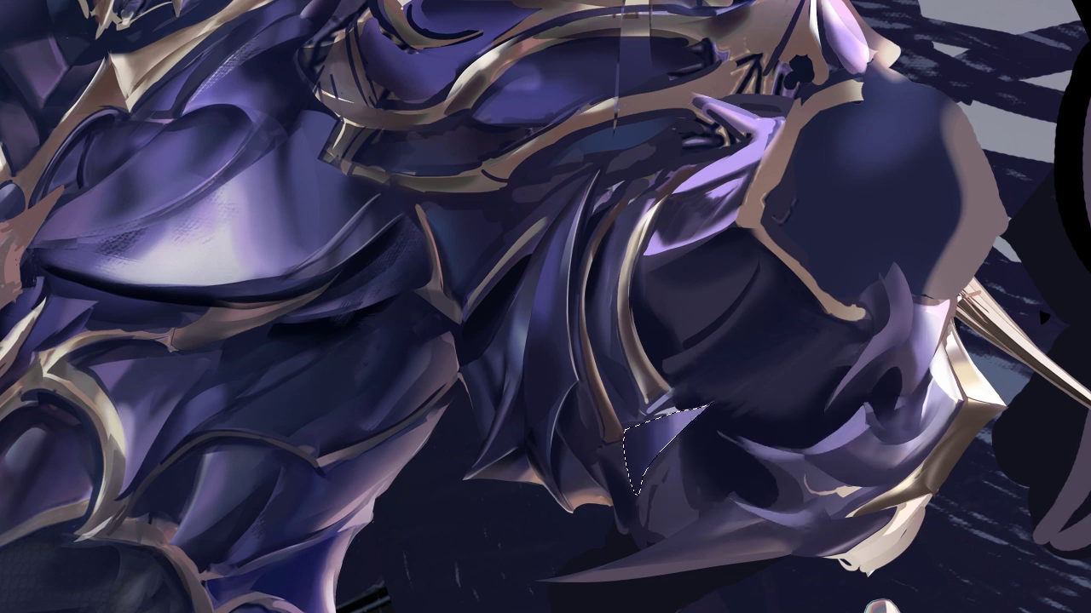
{"action": "left_click_drag", "start_coordinate": [616, 544], "coordinate": [656, 460]}
{"action": "mouse_move", "coordinate": [703, 368]}
{"action": "left_mouse_down"}
{"action": "mouse_move", "coordinate": [638, 415]}
{"action": "mouse_move", "coordinate": [677, 434]}
{"action": "mouse_move", "coordinate": [647, 511]}
{"action": "left_mouse_up"}
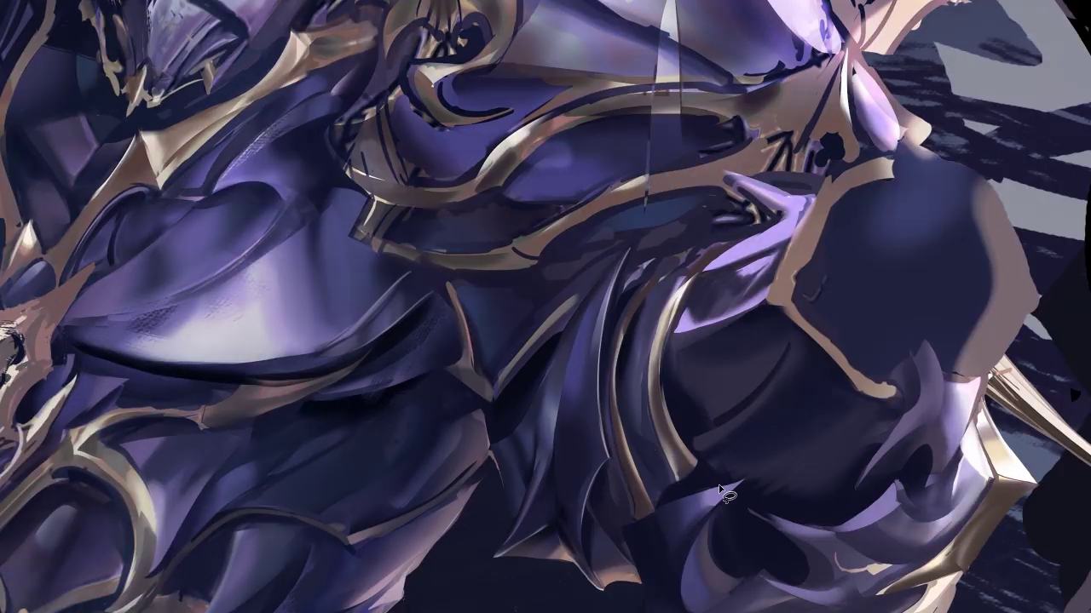
{"action": "left_click_drag", "start_coordinate": [737, 484], "coordinate": [667, 577]}
{"action": "left_click_drag", "start_coordinate": [632, 530], "coordinate": [648, 600]}
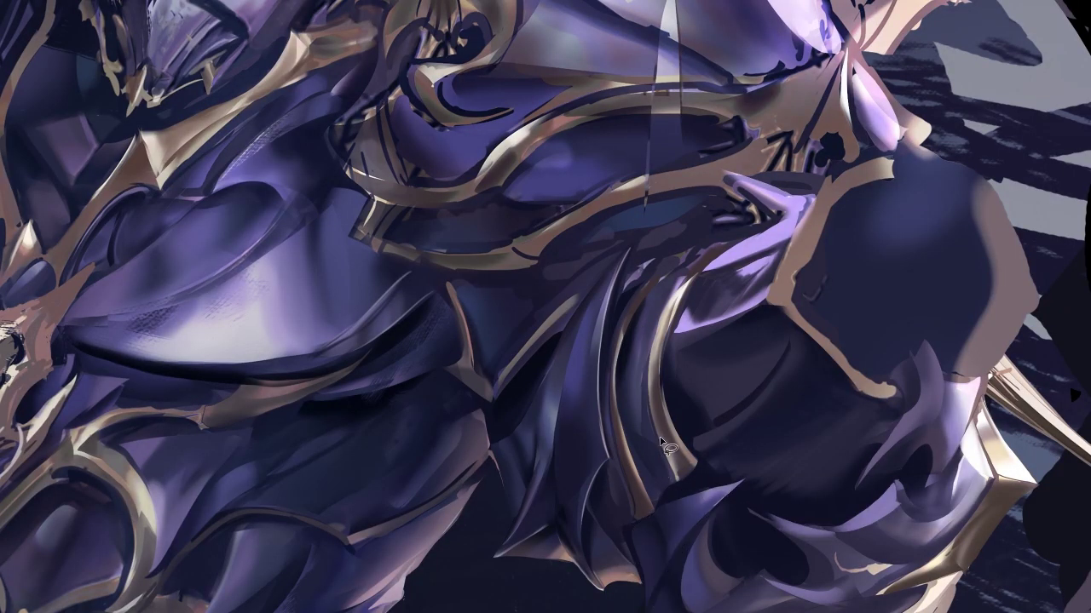
- Switch to a round brush and shift the view toward the lower armour
{"action": "key", "text": "b"}
{"action": "right_click", "coordinate": [750, 400]}
{"action": "key", "text": "Escape"}
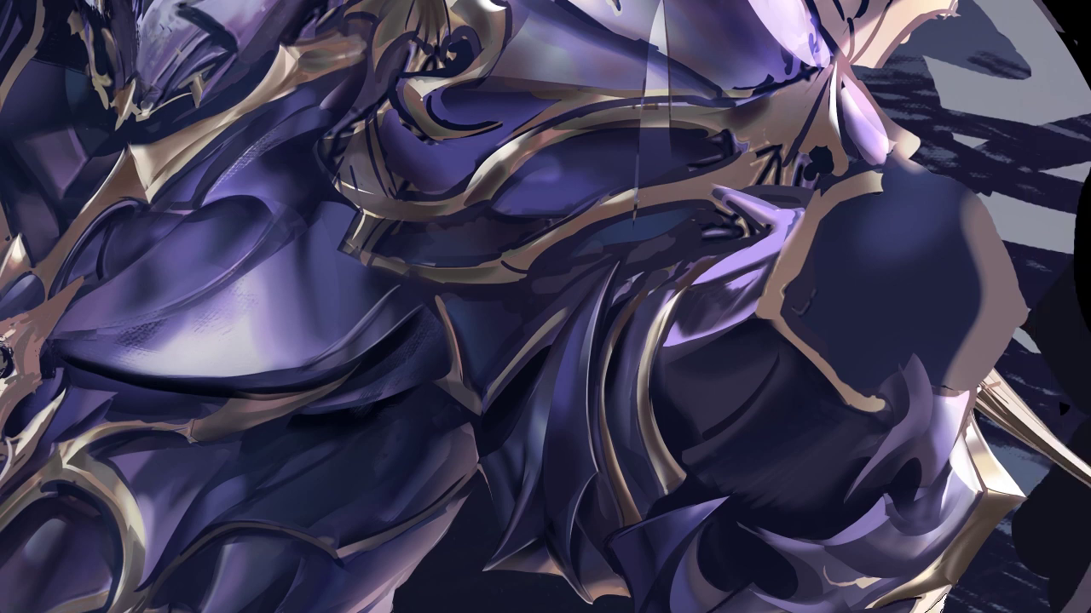
{"action": "left_click_drag", "start_coordinate": [927, 607], "coordinate": [893, 530]}
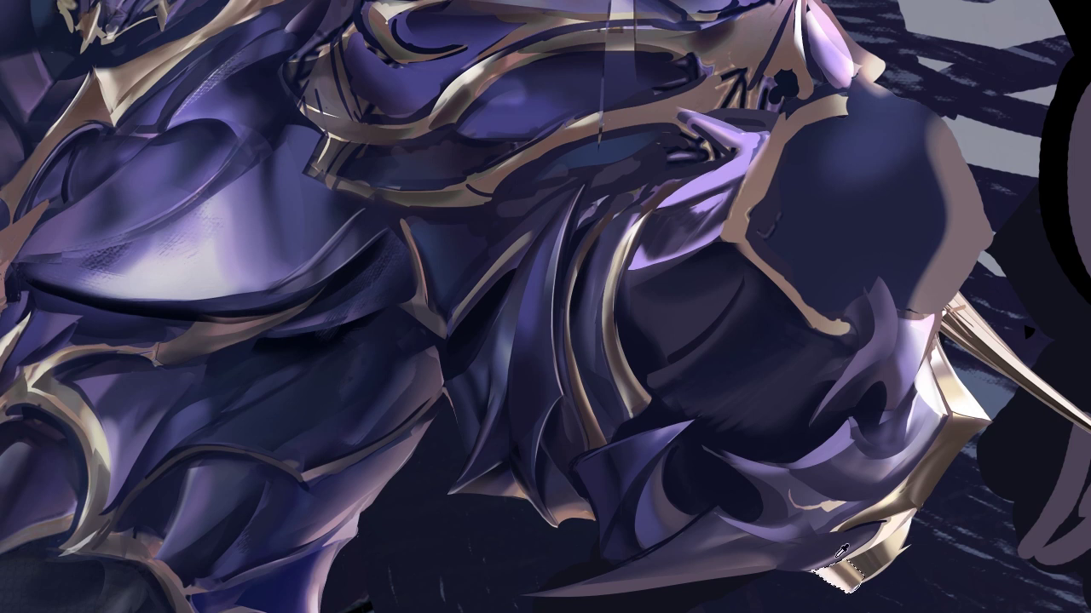
{"action": "left_click", "coordinate": [854, 576]}
- Touch up the lower armour trim with a light beige patch and reshaped fills
{"action": "key", "text": "b"}
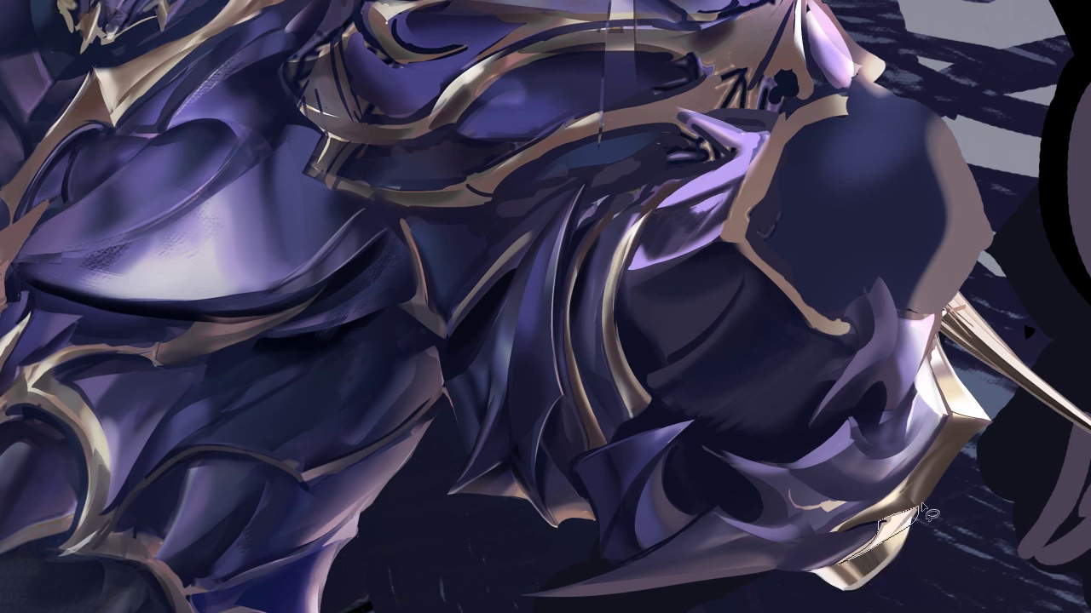
{"action": "mouse_move", "coordinate": [911, 511]}
{"action": "left_mouse_down"}
{"action": "mouse_move", "coordinate": [876, 550]}
{"action": "mouse_move", "coordinate": [903, 511]}
{"action": "left_mouse_up"}
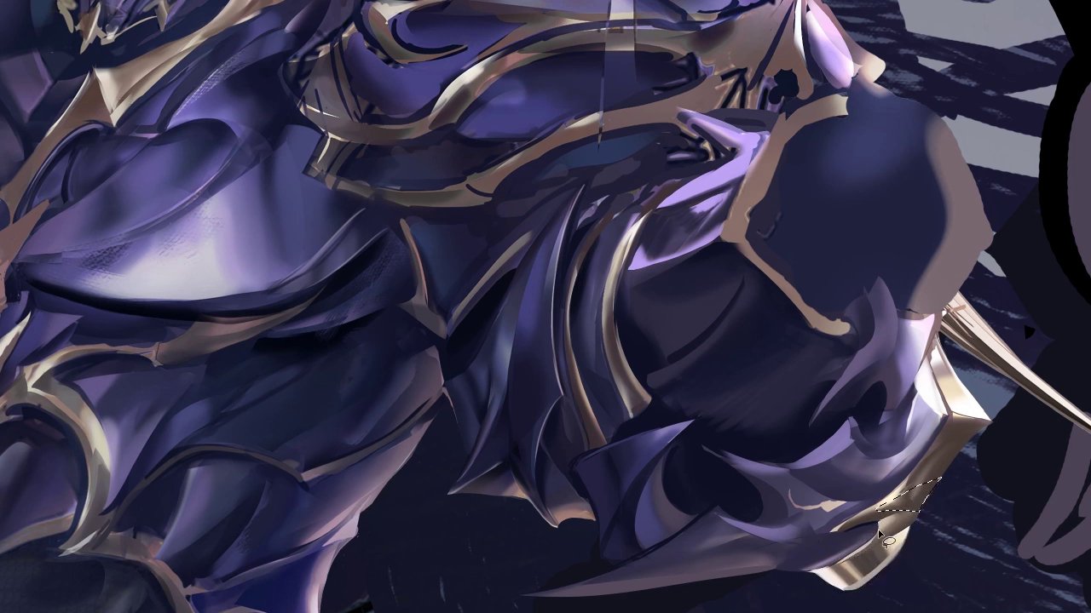
{"action": "key", "text": "l"}
{"action": "mouse_move", "coordinate": [852, 545]}
{"action": "left_mouse_down"}
{"action": "mouse_move", "coordinate": [840, 525]}
{"action": "mouse_move", "coordinate": [707, 451]}
{"action": "mouse_move", "coordinate": [798, 457]}
{"action": "left_mouse_up"}
{"action": "key", "text": "b"}
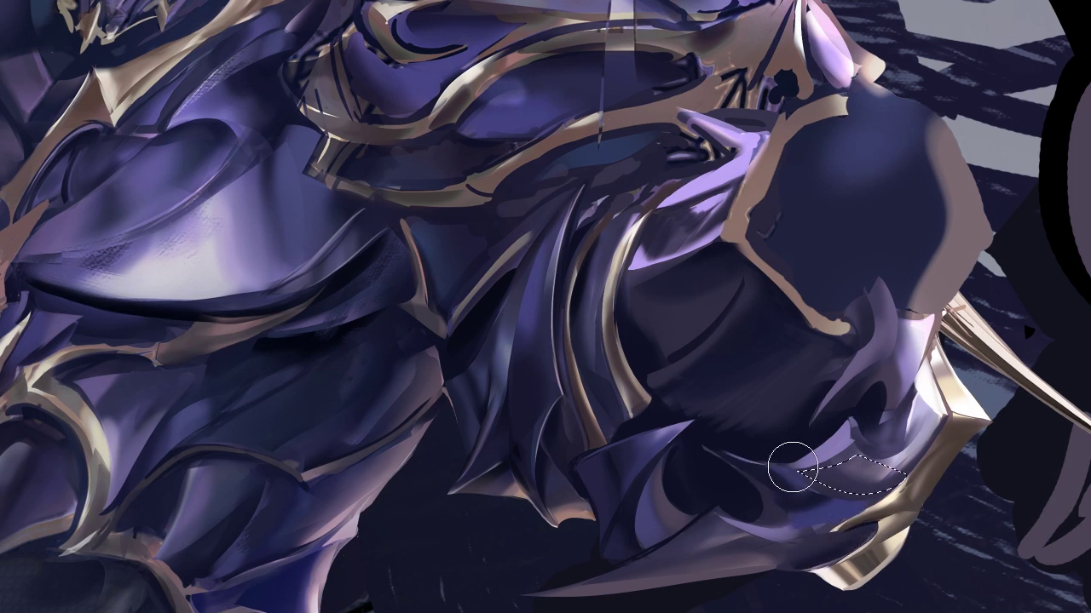
{"action": "key", "text": "l"}
{"action": "left_click_drag", "start_coordinate": [724, 518], "coordinate": [618, 575]}
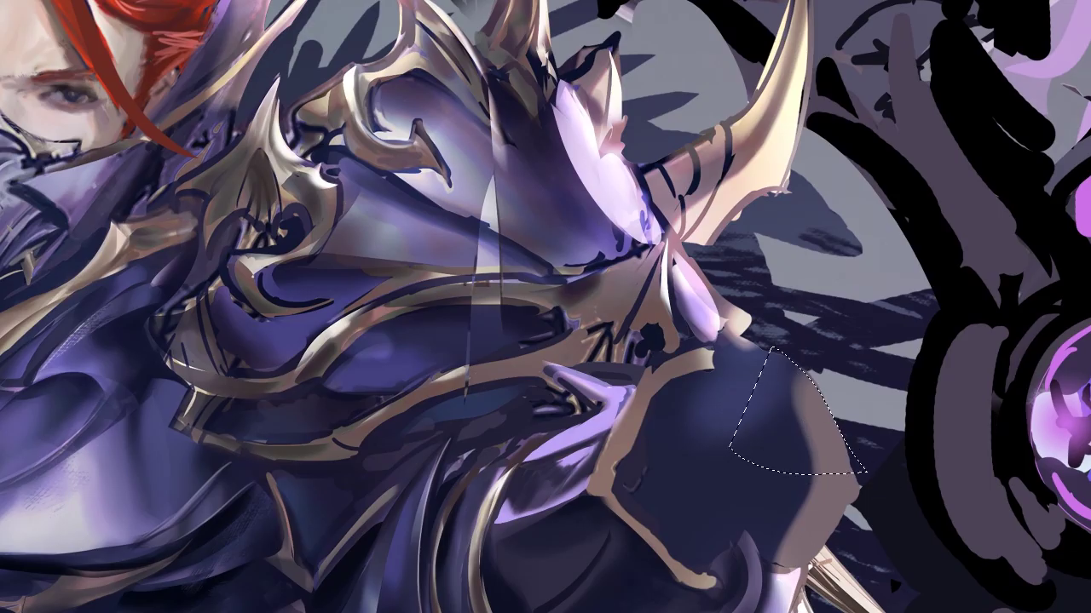
- Repaint the outlined gauntlet dark blue as a rounded plate
{"action": "left_click_drag", "start_coordinate": [771, 350], "coordinate": [731, 445]}
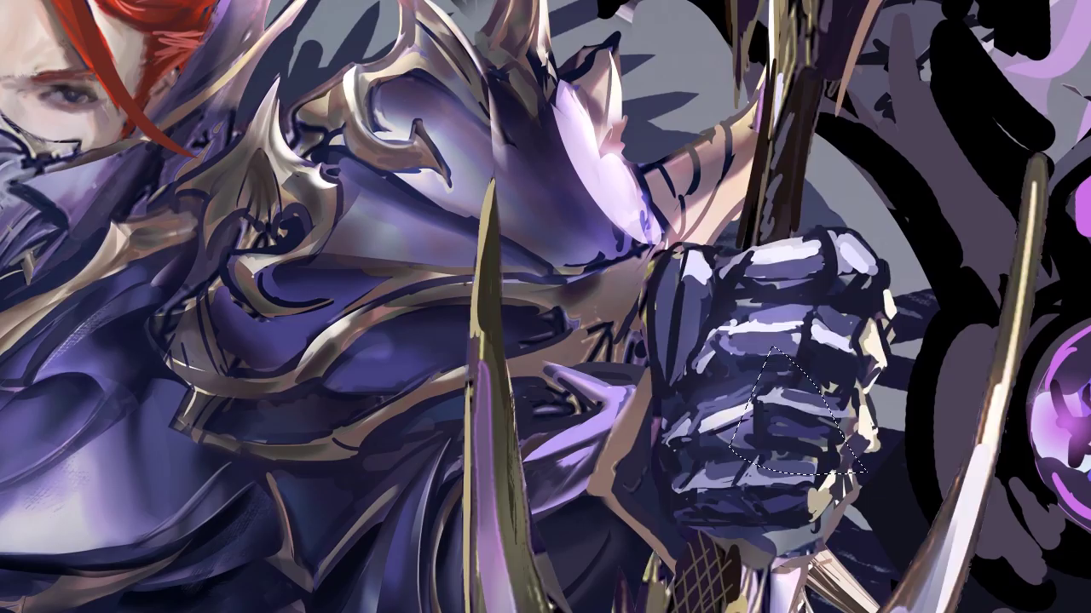
{"action": "key", "text": "b"}
{"action": "mouse_move", "coordinate": [852, 460]}
{"action": "left_mouse_down"}
{"action": "mouse_move", "coordinate": [834, 398]}
{"action": "mouse_move", "coordinate": [784, 460]}
{"action": "left_mouse_up"}
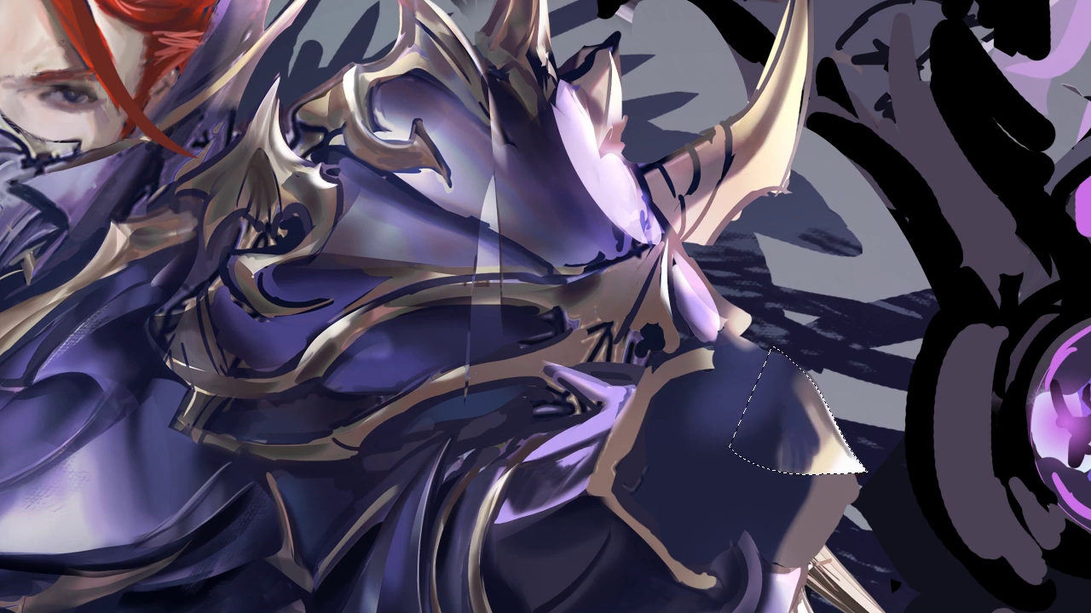
{"action": "left_click_drag", "start_coordinate": [769, 401], "coordinate": [801, 387]}
{"action": "key", "text": "l"}
- Darken the horn tip near the bottom of the armour
{"action": "left_click_drag", "start_coordinate": [864, 472], "coordinate": [825, 492]}
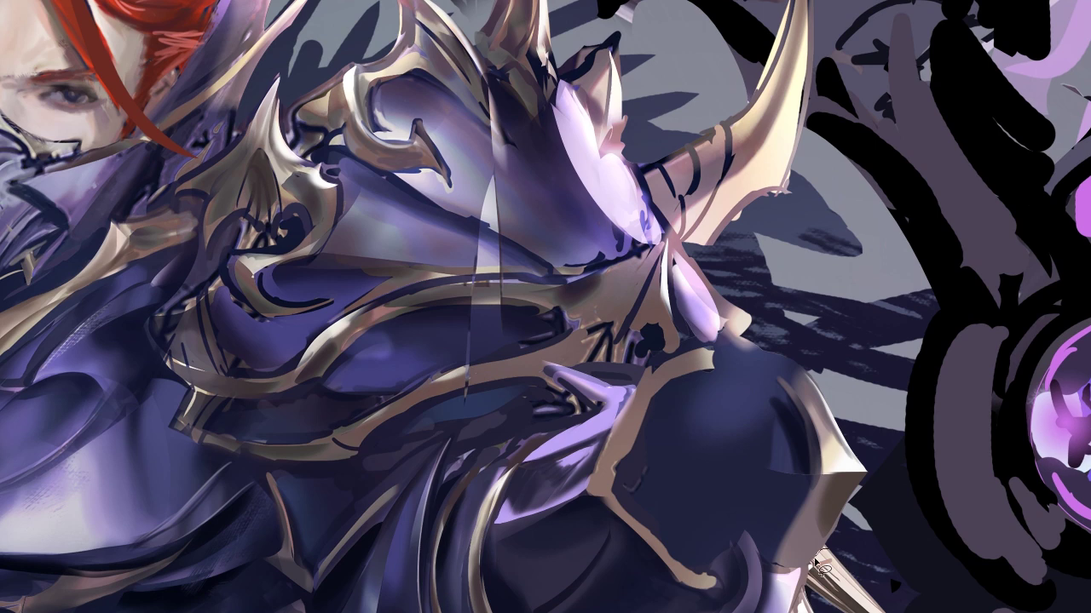
{"action": "left_click_drag", "start_coordinate": [869, 553], "coordinate": [810, 565]}
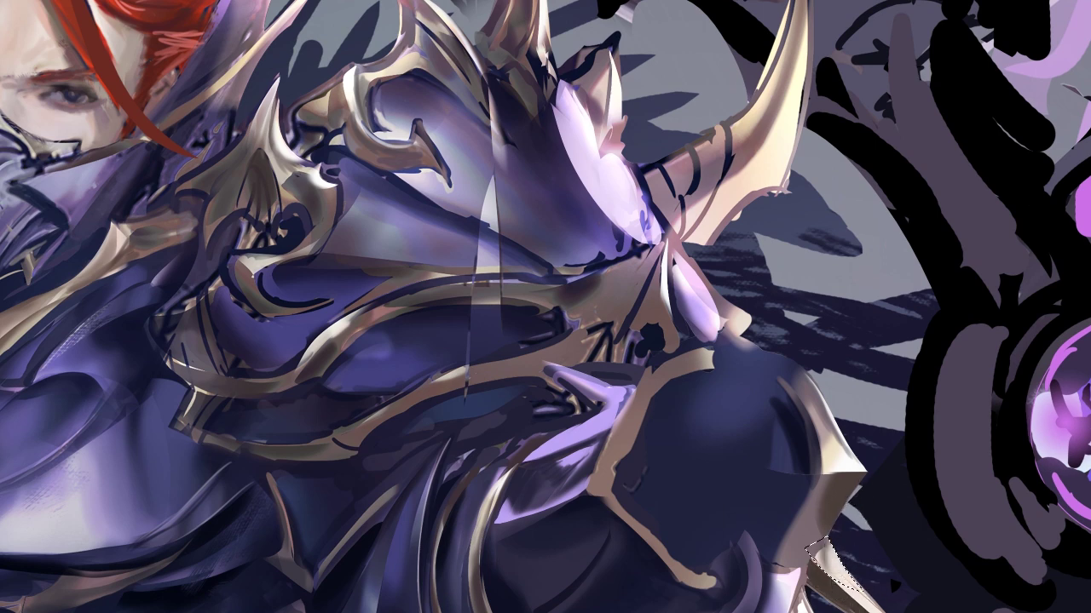
{"action": "mouse_move", "coordinate": [861, 520]}
{"action": "left_mouse_down"}
{"action": "mouse_move", "coordinate": [828, 517]}
{"action": "mouse_move", "coordinate": [755, 548]}
{"action": "left_mouse_up"}
{"action": "key", "text": "ctrl+d"}
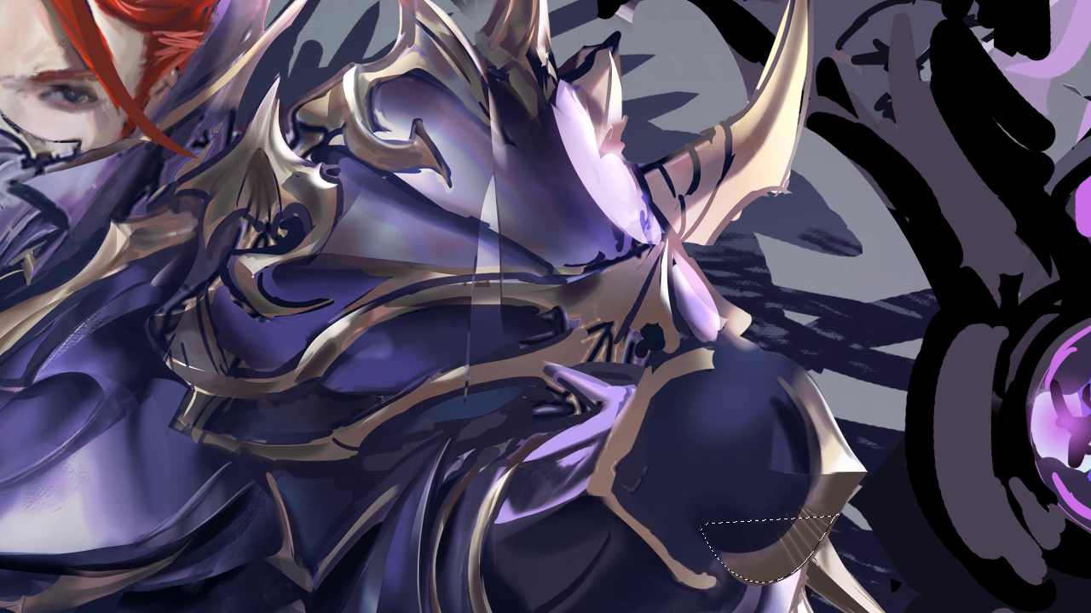
- Paint a gold band along the plate's lower edge
{"action": "left_click_drag", "start_coordinate": [607, 487], "coordinate": [627, 565]}
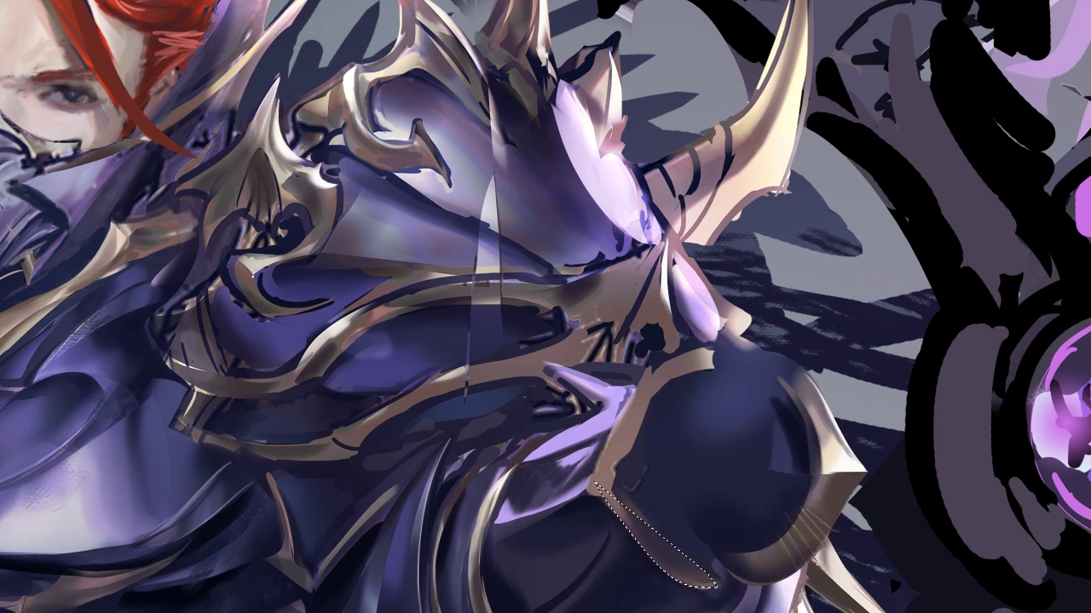
{"action": "left_click_drag", "start_coordinate": [624, 471], "coordinate": [586, 482]}
{"action": "left_click_drag", "start_coordinate": [595, 448], "coordinate": [614, 503]}
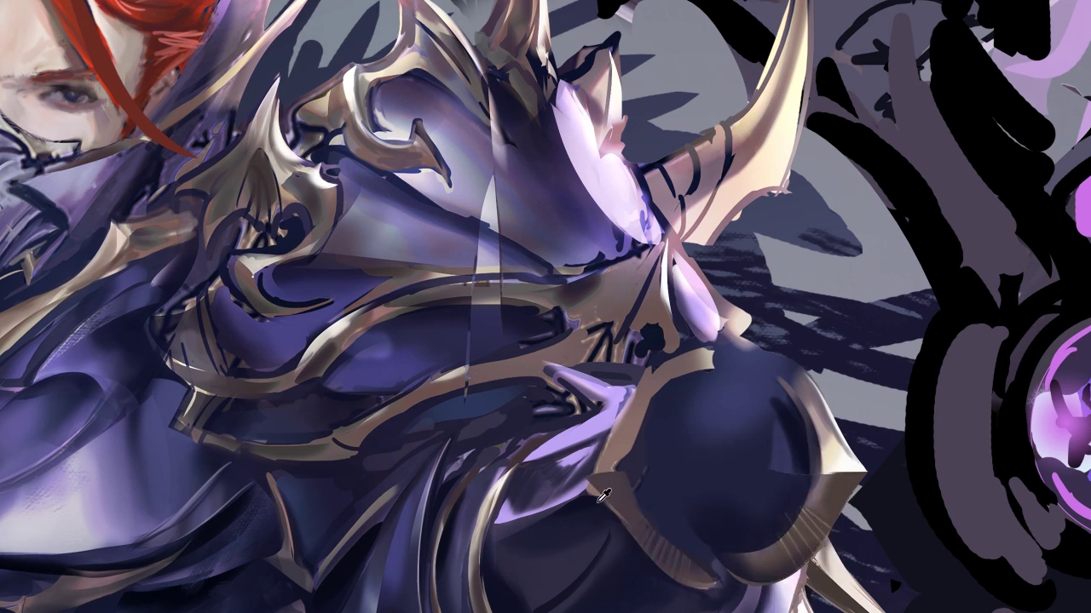
{"action": "key", "text": "ctrl+d"}
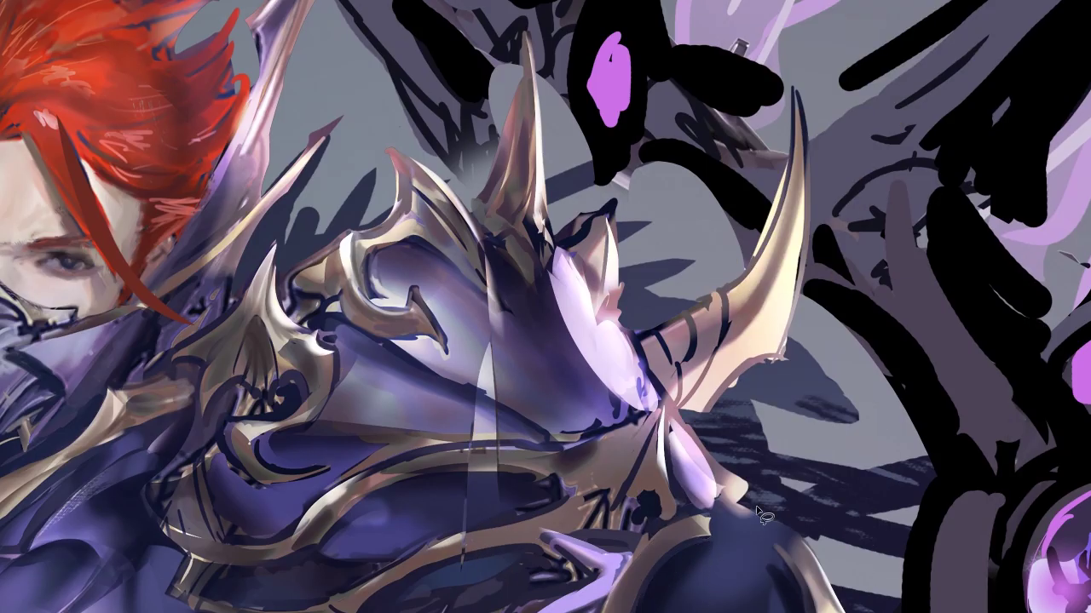
- Brighten the gold ring around the shoulder plate with a sampled armour colour, undoing one stray highlight
{"action": "left_click_drag", "start_coordinate": [706, 518], "coordinate": [618, 581]}
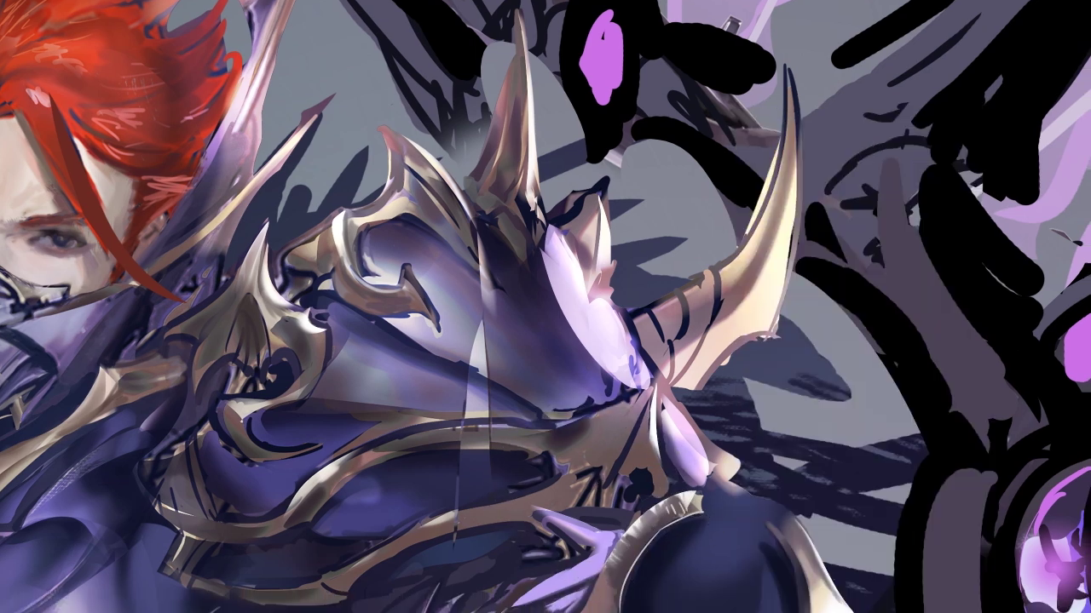
{"action": "left_click_drag", "start_coordinate": [692, 494], "coordinate": [600, 585]}
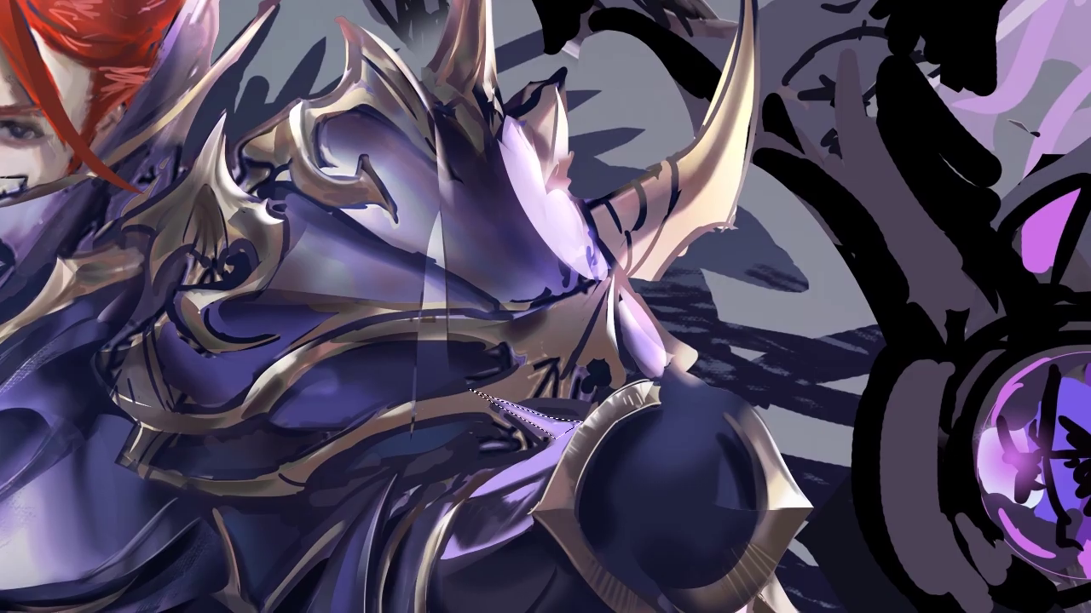
{"action": "left_click", "coordinate": [596, 545]}
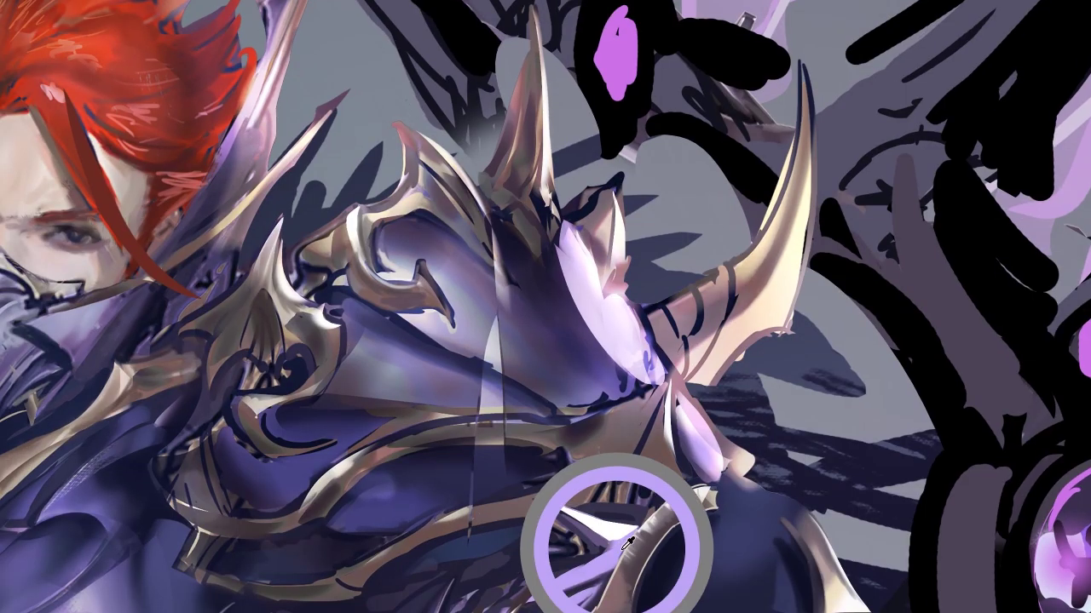
{"action": "left_click_drag", "start_coordinate": [633, 540], "coordinate": [562, 567]}
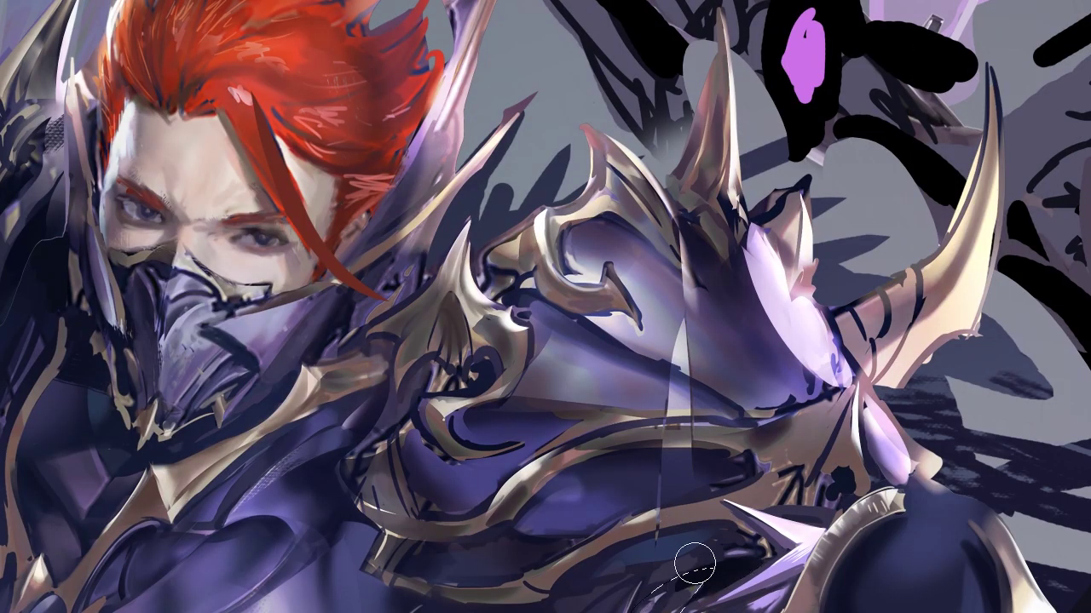
{"action": "left_click_drag", "start_coordinate": [687, 608], "coordinate": [736, 583]}
{"action": "key", "text": "ctrl+z"}
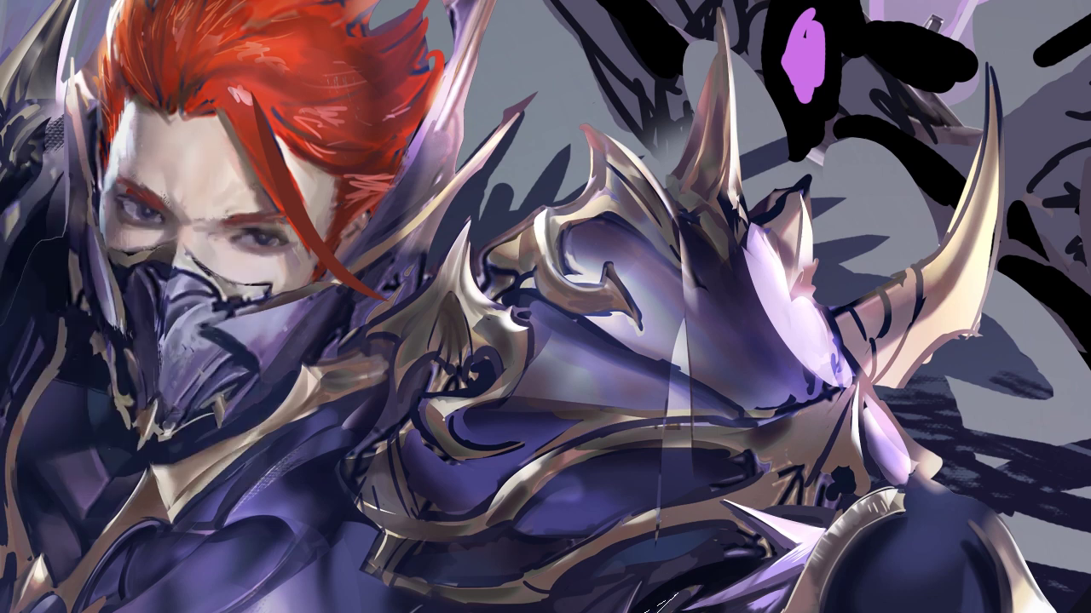
{"action": "scroll", "coordinate": [668, 596], "scroll_direction": "up", "scroll_amount": 2}
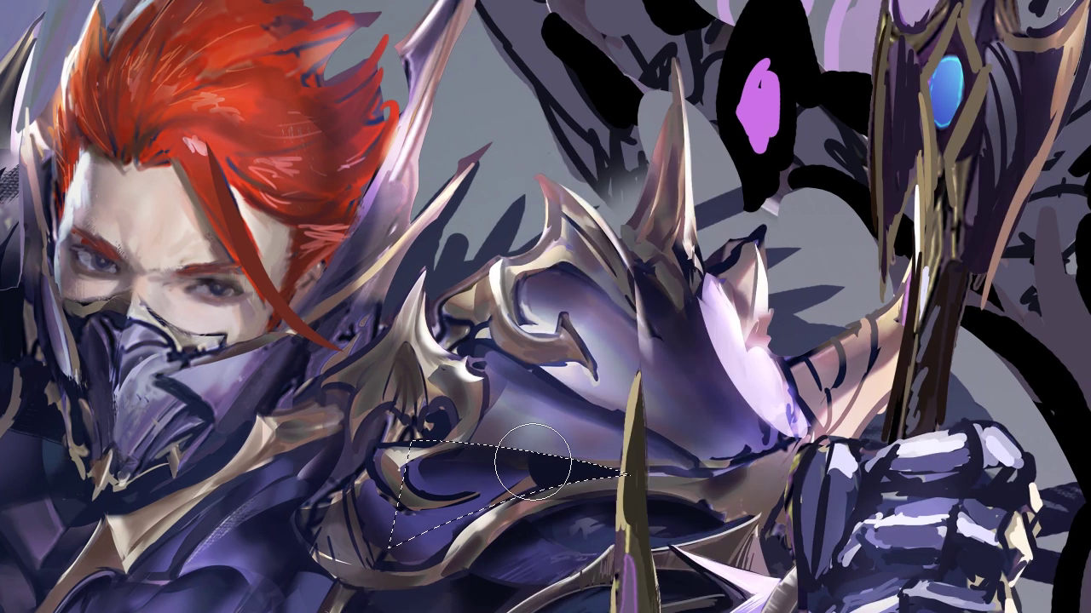
- Paint a curved gold edge on the chest armour and darken the band below the shoulder
{"action": "mouse_move", "coordinate": [533, 461]}
{"action": "left_mouse_down"}
{"action": "mouse_move", "coordinate": [483, 504]}
{"action": "mouse_move", "coordinate": [389, 455]}
{"action": "mouse_move", "coordinate": [375, 519]}
{"action": "left_mouse_up"}
{"action": "key", "text": "ctrl+d"}
{"action": "mouse_move", "coordinate": [422, 572]}
{"action": "left_mouse_down"}
{"action": "mouse_move", "coordinate": [294, 525]}
{"action": "mouse_move", "coordinate": [330, 517]}
{"action": "left_mouse_up"}
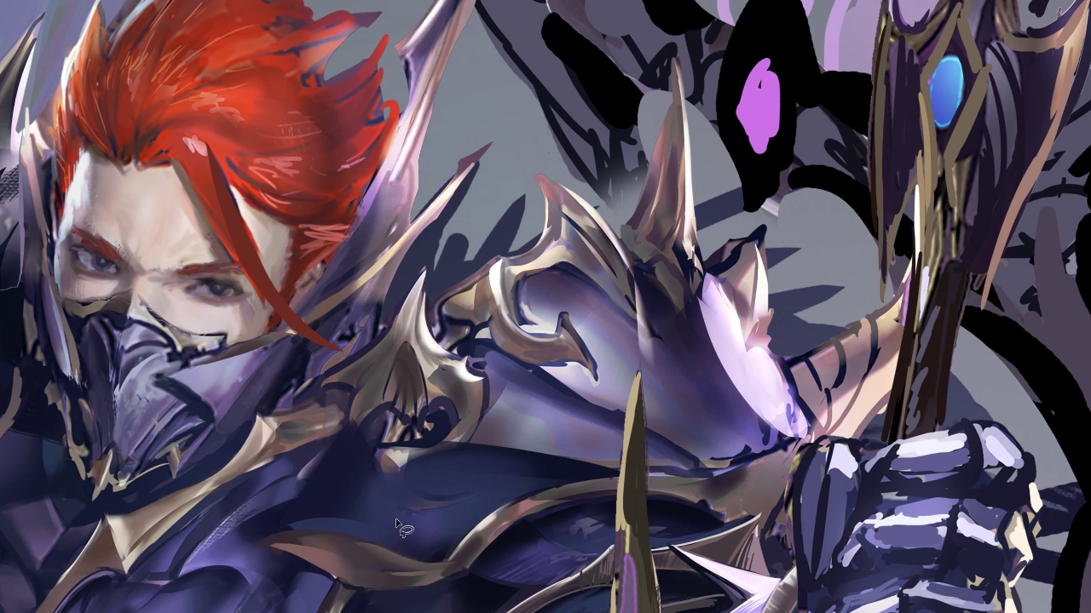
{"action": "left_click_drag", "start_coordinate": [397, 523], "coordinate": [378, 523]}
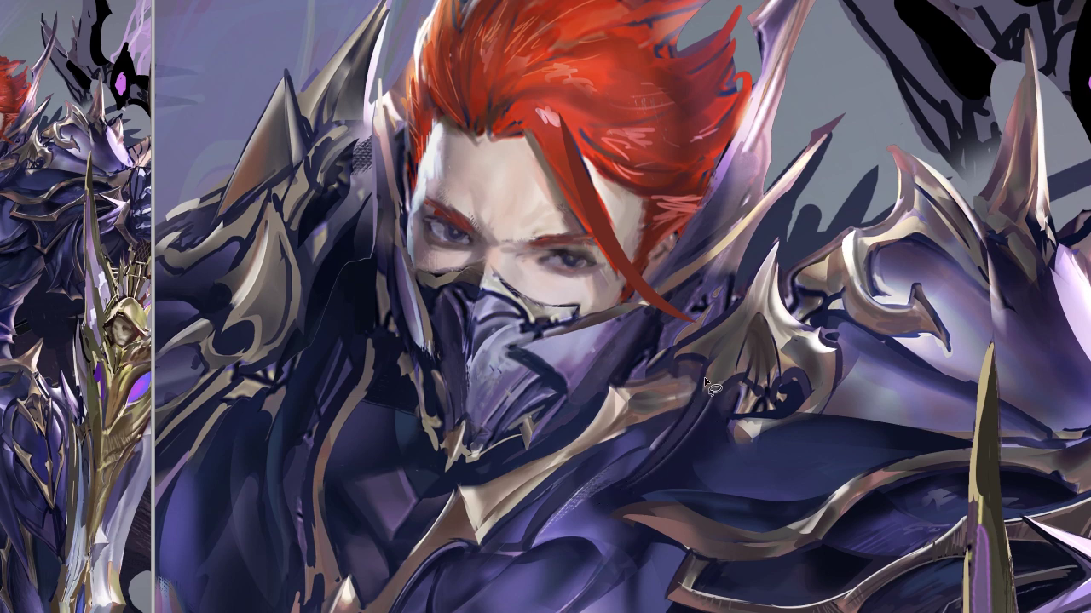
- Paint a thin pale lavender highlight curve and outline sections along the armour's bottom edge
{"action": "mouse_move", "coordinate": [673, 416]}
{"action": "left_mouse_down"}
{"action": "mouse_move", "coordinate": [558, 510]}
{"action": "mouse_move", "coordinate": [585, 511]}
{"action": "mouse_move", "coordinate": [418, 572]}
{"action": "left_mouse_up"}
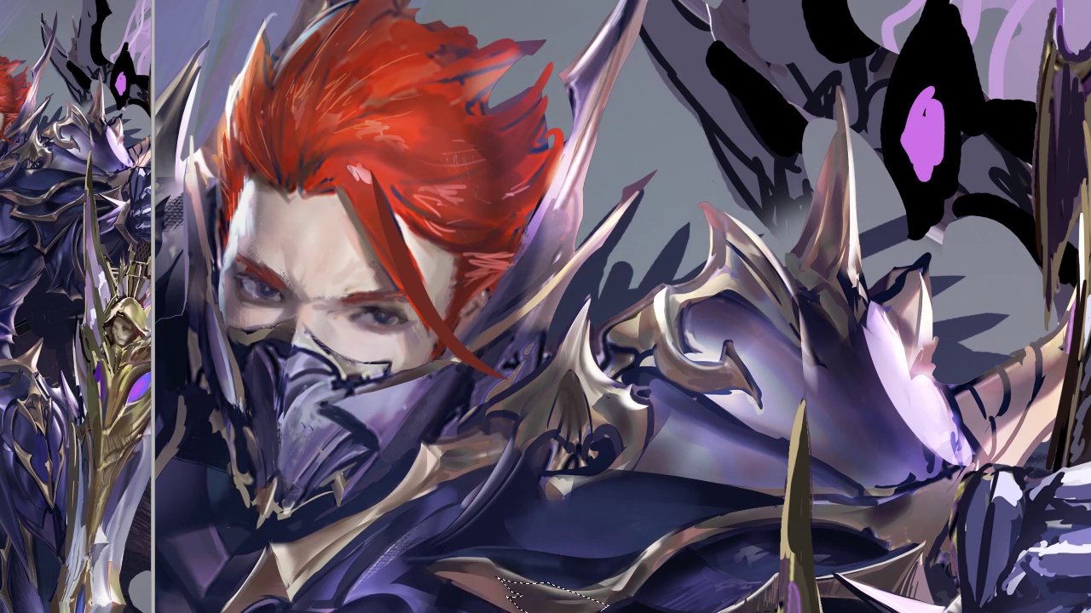
{"action": "left_click_drag", "start_coordinate": [529, 582], "coordinate": [630, 598]}
{"action": "left_click_drag", "start_coordinate": [479, 588], "coordinate": [289, 612]}
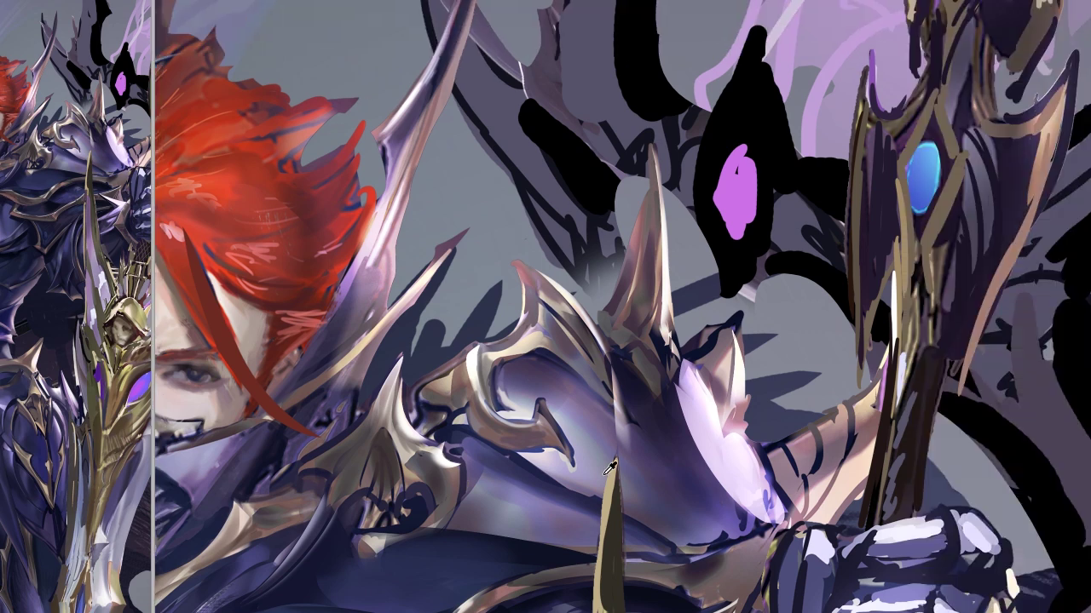
{"action": "left_click_drag", "start_coordinate": [788, 529], "coordinate": [765, 607]}
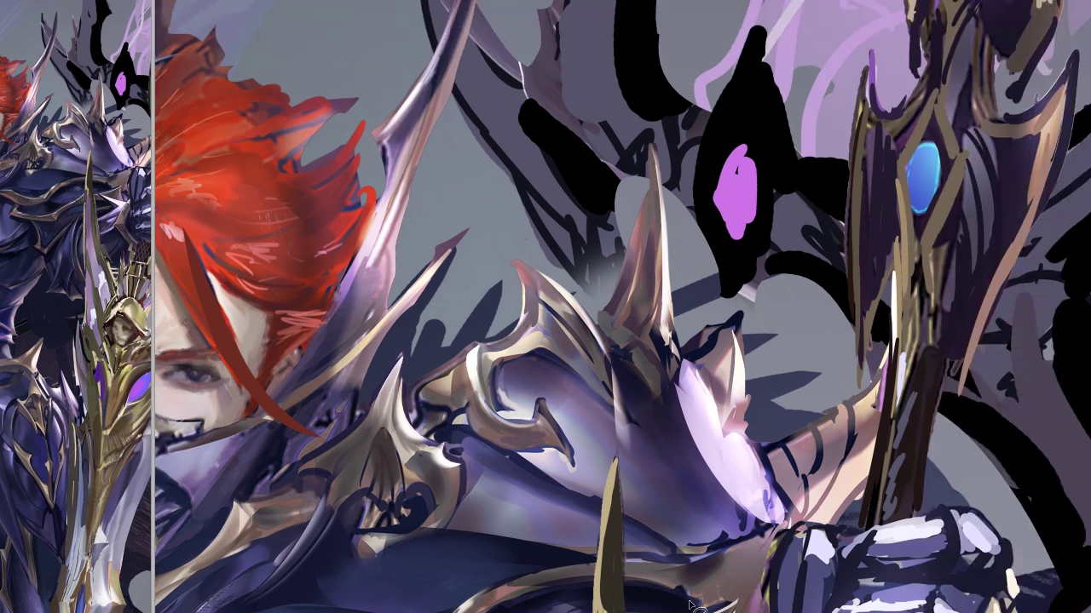
- Reshade the armour band and curved plate under the shoulder near the horn base
{"action": "left_click_drag", "start_coordinate": [784, 528], "coordinate": [694, 561]}
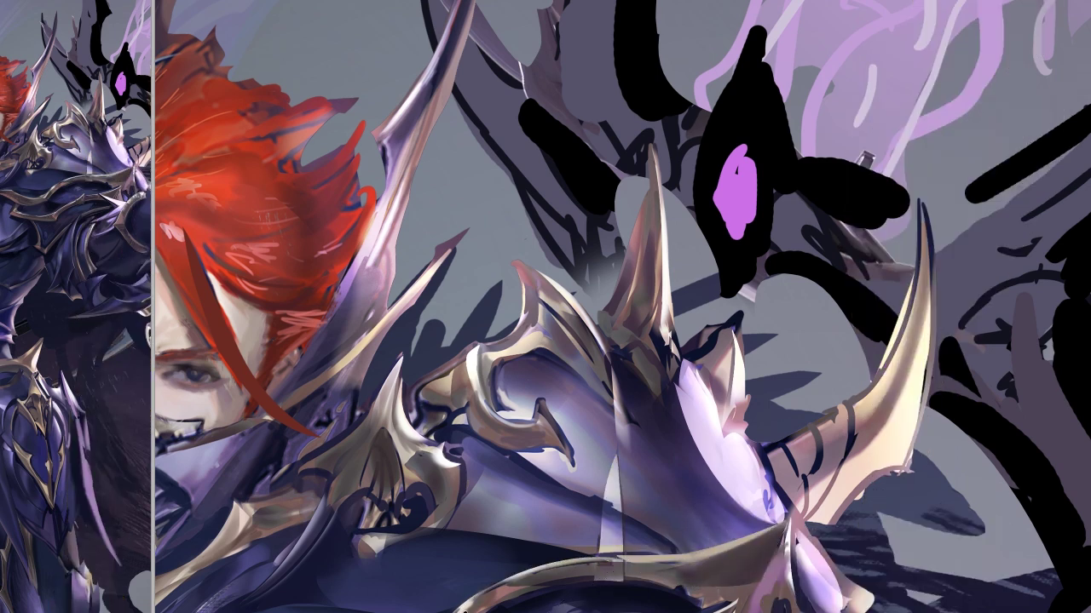
{"action": "mouse_move", "coordinate": [777, 554]}
{"action": "left_mouse_down"}
{"action": "mouse_move", "coordinate": [801, 494]}
{"action": "mouse_move", "coordinate": [765, 554]}
{"action": "left_mouse_up"}
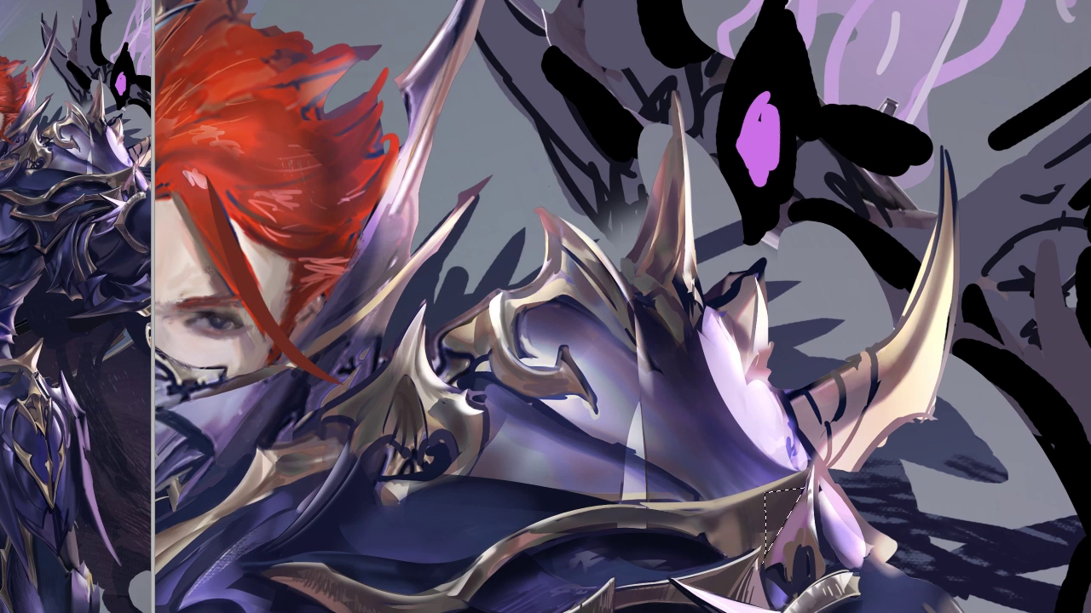
{"action": "left_click", "coordinate": [789, 539]}
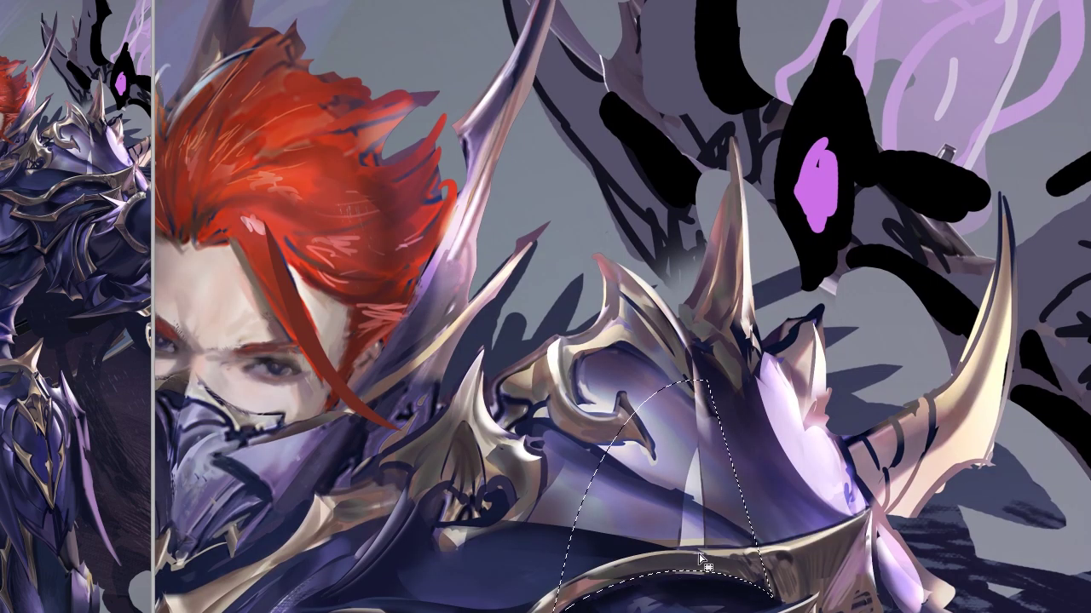
{"action": "left_click_drag", "start_coordinate": [555, 610], "coordinate": [680, 548]}
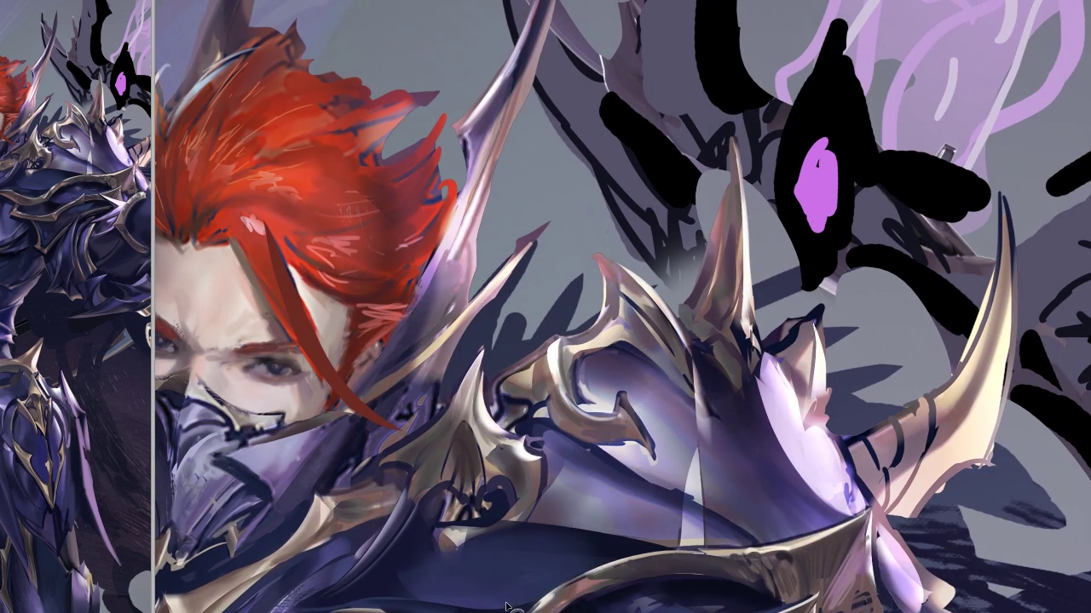
{"action": "left_click", "coordinate": [648, 510]}
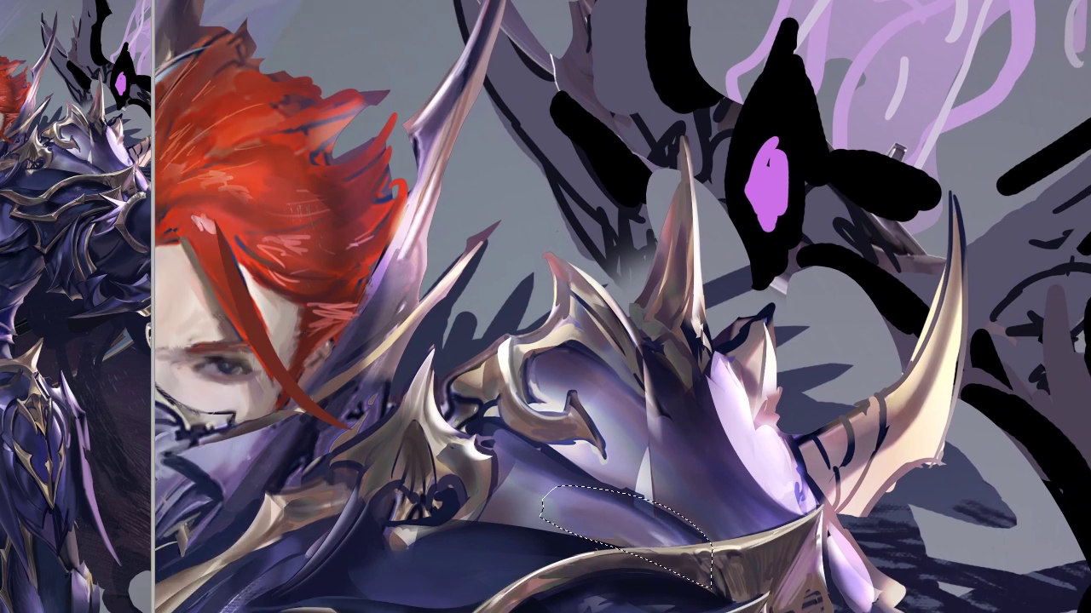
- Tint the shoulder plate lavender and smooth and shade the armour above it
{"action": "left_click_drag", "start_coordinate": [554, 493], "coordinate": [393, 505]}
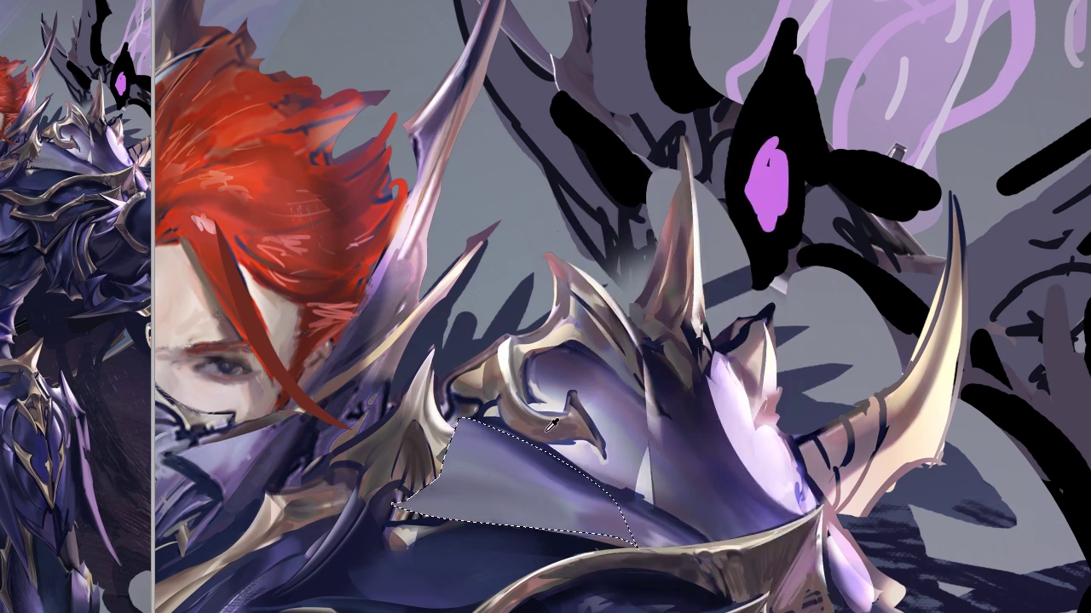
{"action": "left_click_drag", "start_coordinate": [604, 600], "coordinate": [613, 581]}
{"action": "key", "text": "ctrl+d"}
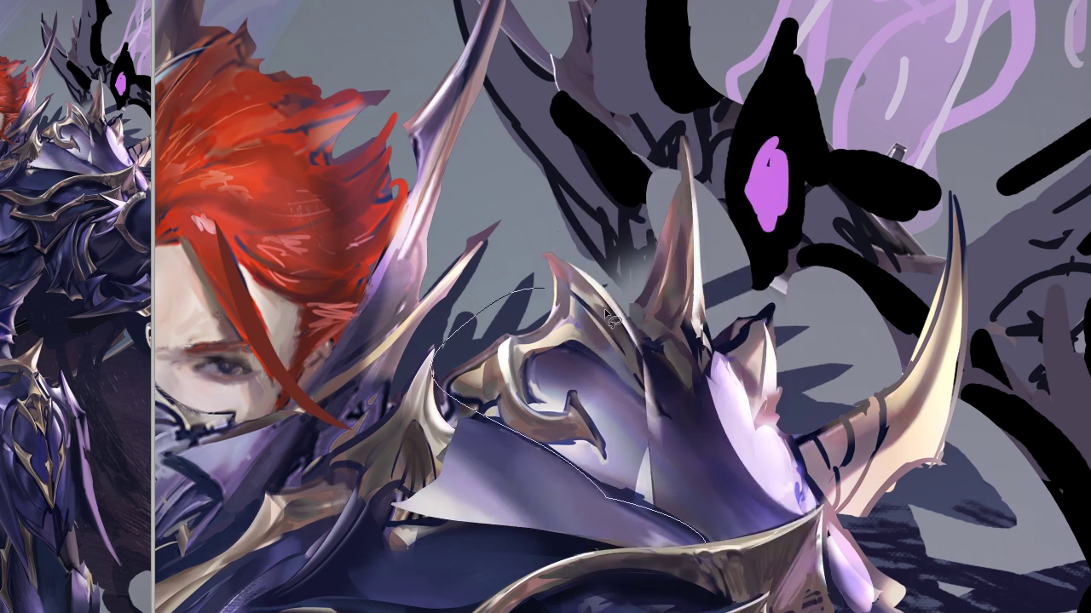
{"action": "left_click_drag", "start_coordinate": [622, 358], "coordinate": [670, 476]}
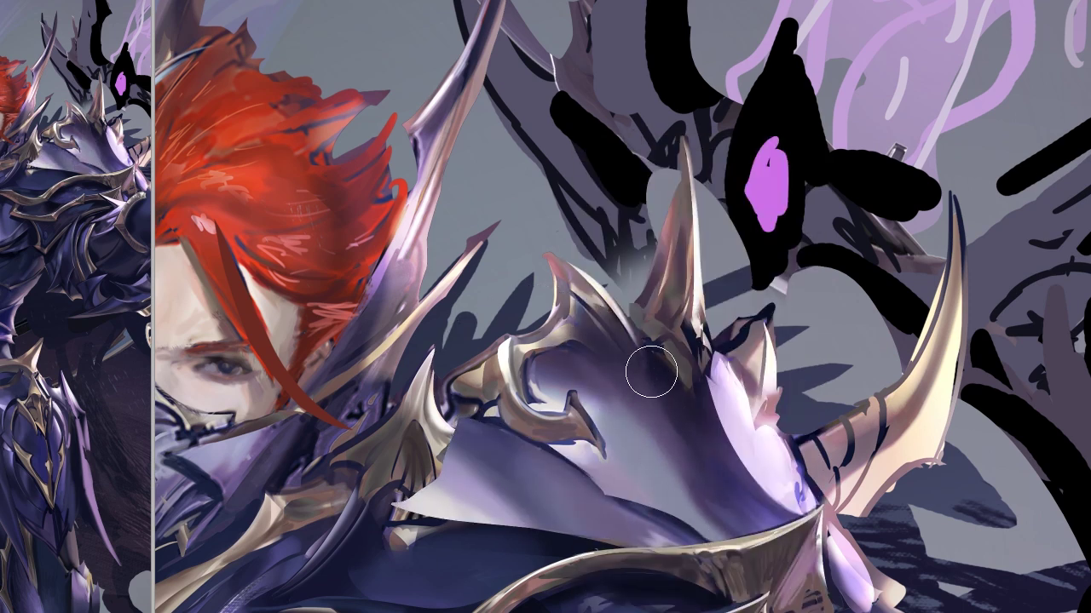
{"action": "left_click_drag", "start_coordinate": [645, 364], "coordinate": [630, 409]}
{"action": "key", "text": "bracketright"}
{"action": "key", "text": "bracketright"}
{"action": "key", "text": "bracketright"}
{"action": "key", "text": "l"}
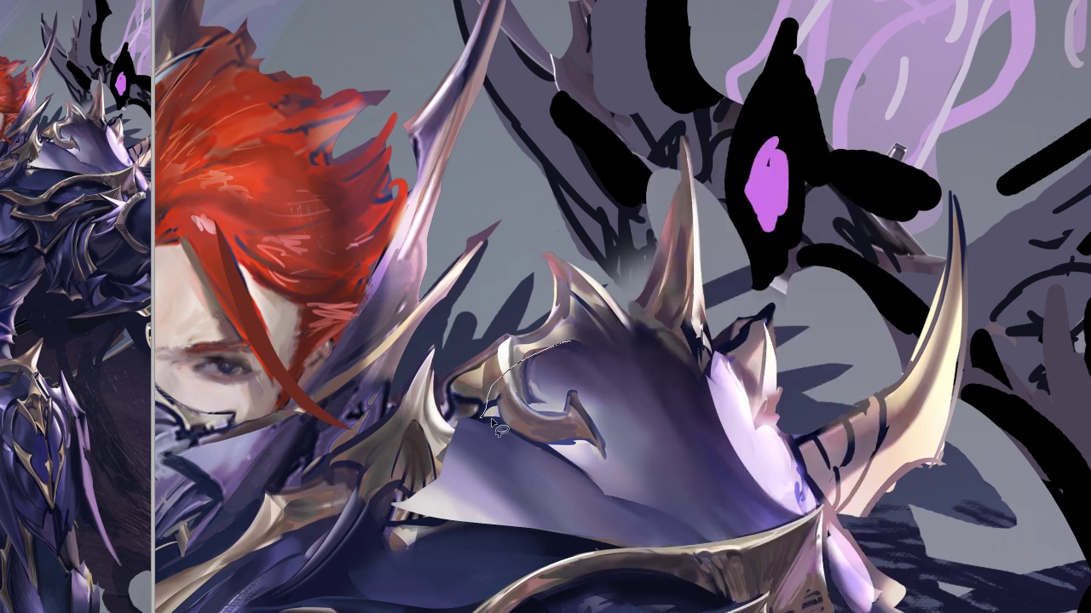
{"action": "left_click_drag", "start_coordinate": [479, 417], "coordinate": [482, 415]}
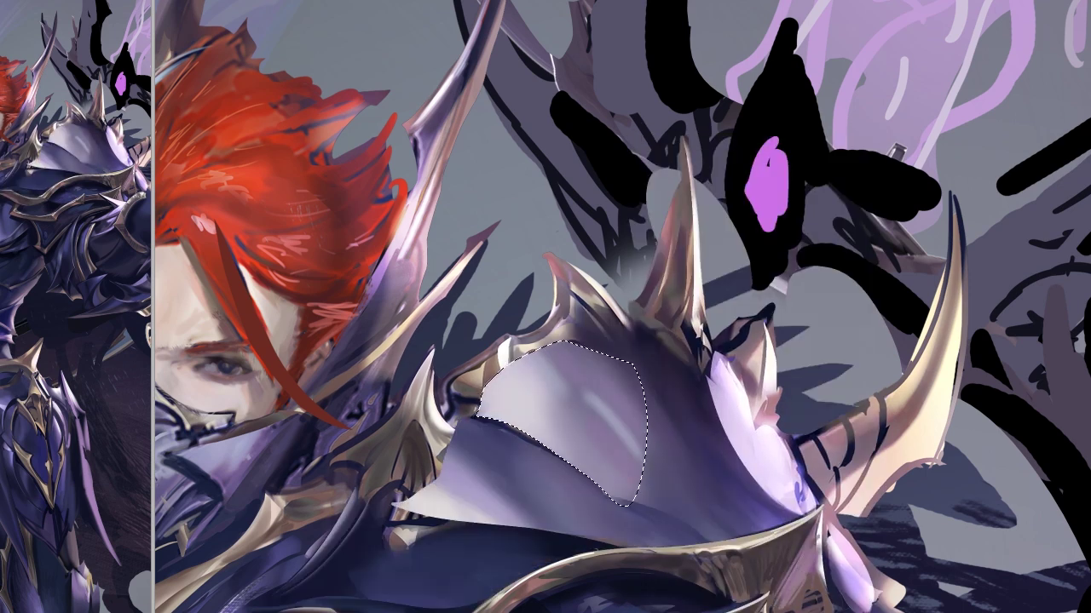
{"action": "key", "text": "ctrl+d"}
- Blend the shoulder plate shading and add a sampled light stroke on its right side
{"action": "left_click_drag", "start_coordinate": [434, 397], "coordinate": [514, 460]}
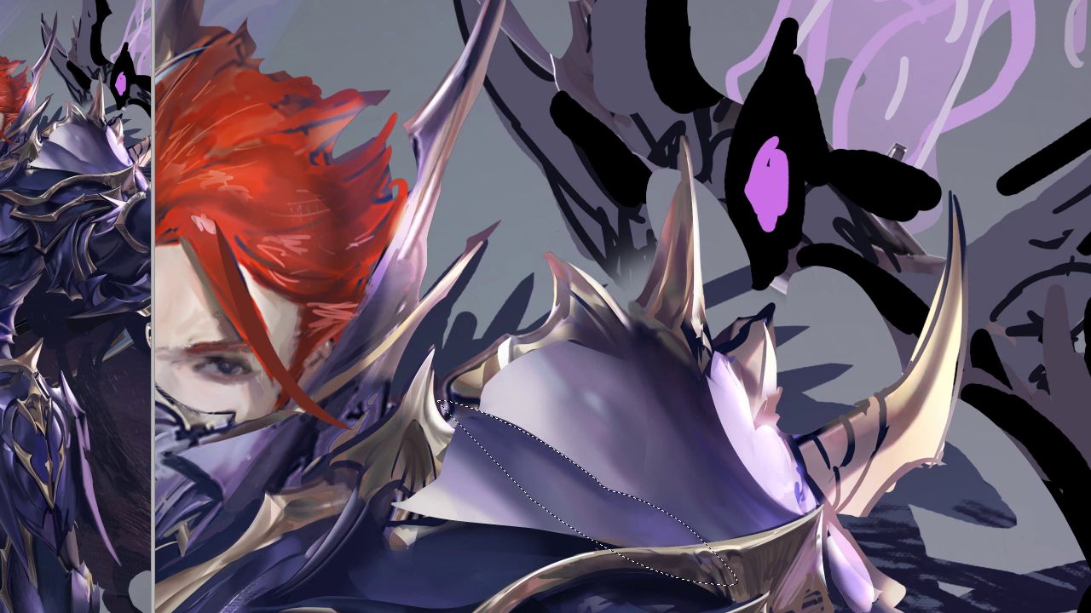
{"action": "left_click_drag", "start_coordinate": [613, 484], "coordinate": [729, 567]}
{"action": "key", "text": "ctrl+d"}
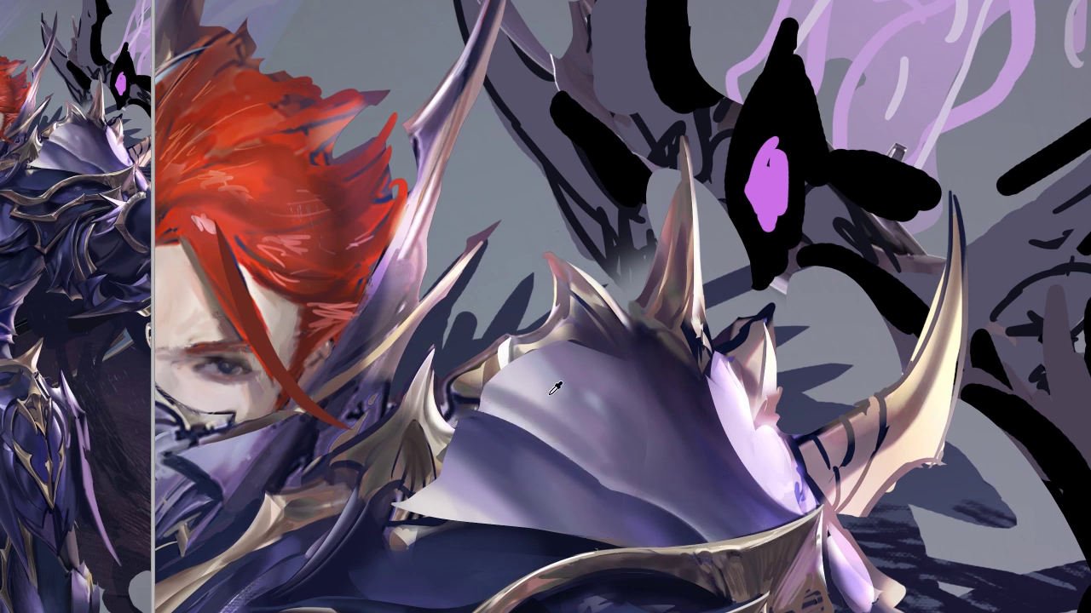
{"action": "left_click_drag", "start_coordinate": [557, 382], "coordinate": [628, 419]}
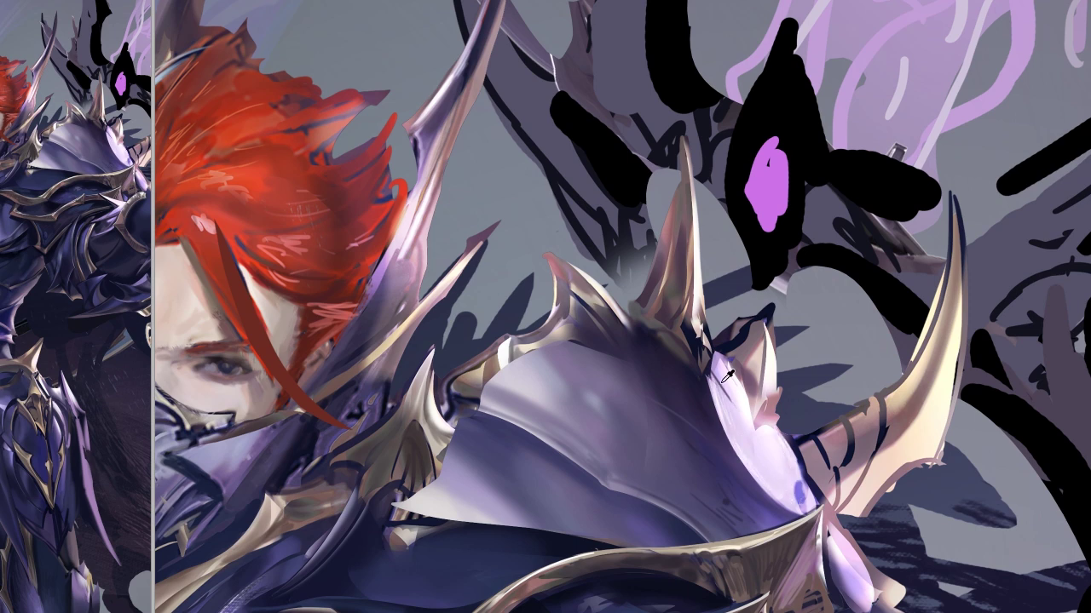
{"action": "left_click", "coordinate": [798, 469], "text": "alt"}
{"action": "mouse_move", "coordinate": [780, 482]}
{"action": "left_mouse_down"}
{"action": "mouse_move", "coordinate": [746, 442]}
{"action": "mouse_move", "coordinate": [797, 511]}
{"action": "left_mouse_up"}
{"action": "key", "text": "ctrl+d"}
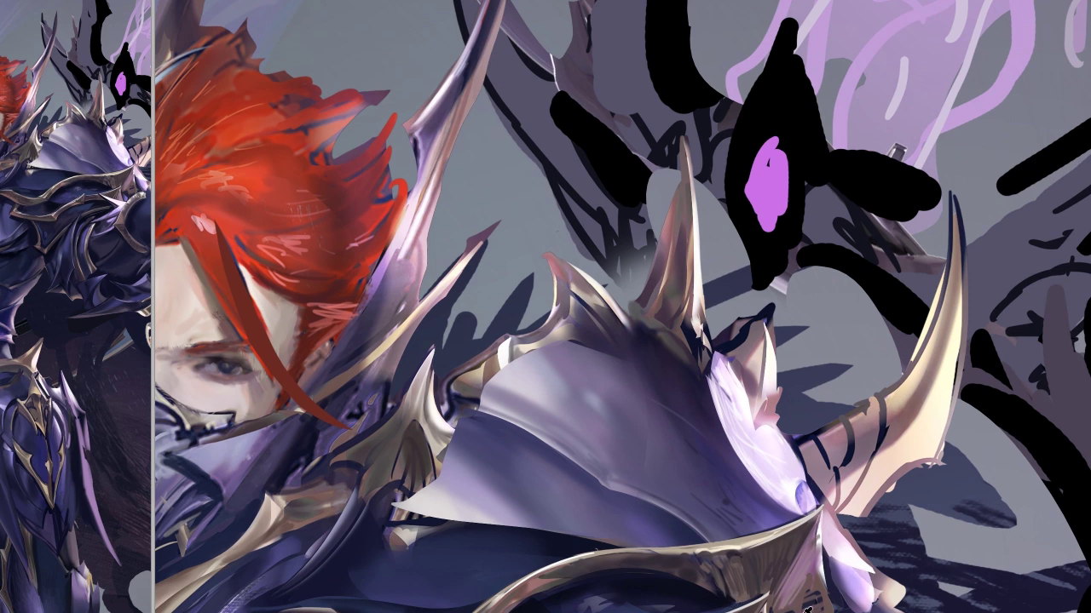
{"action": "key", "text": "b"}
{"action": "left_click_drag", "start_coordinate": [339, 514], "coordinate": [463, 523]}
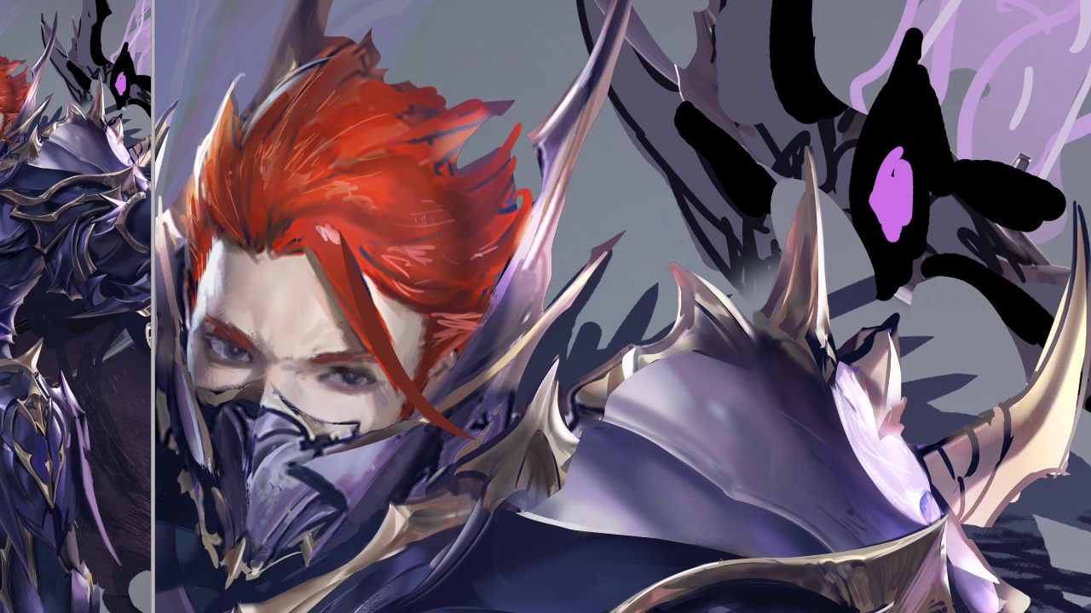
- Paint light hatched highlights on the collar armor around the gold trim
{"action": "left_click_drag", "start_coordinate": [558, 365], "coordinate": [553, 366]}
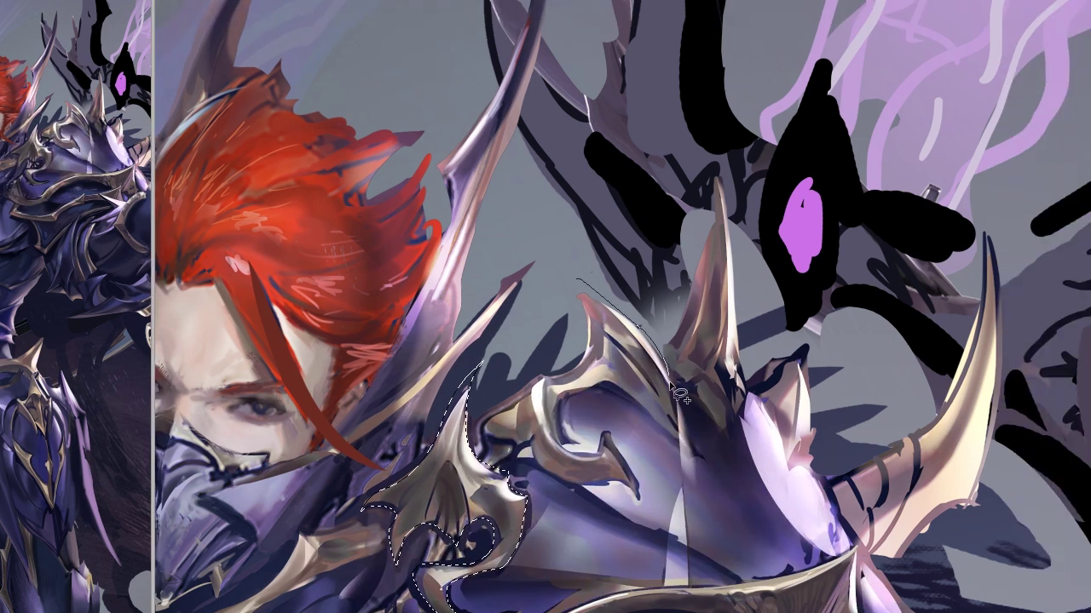
{"action": "mouse_move", "coordinate": [580, 279]}
{"action": "left_mouse_down"}
{"action": "mouse_move", "coordinate": [567, 484]}
{"action": "mouse_move", "coordinate": [801, 469]}
{"action": "left_mouse_up"}
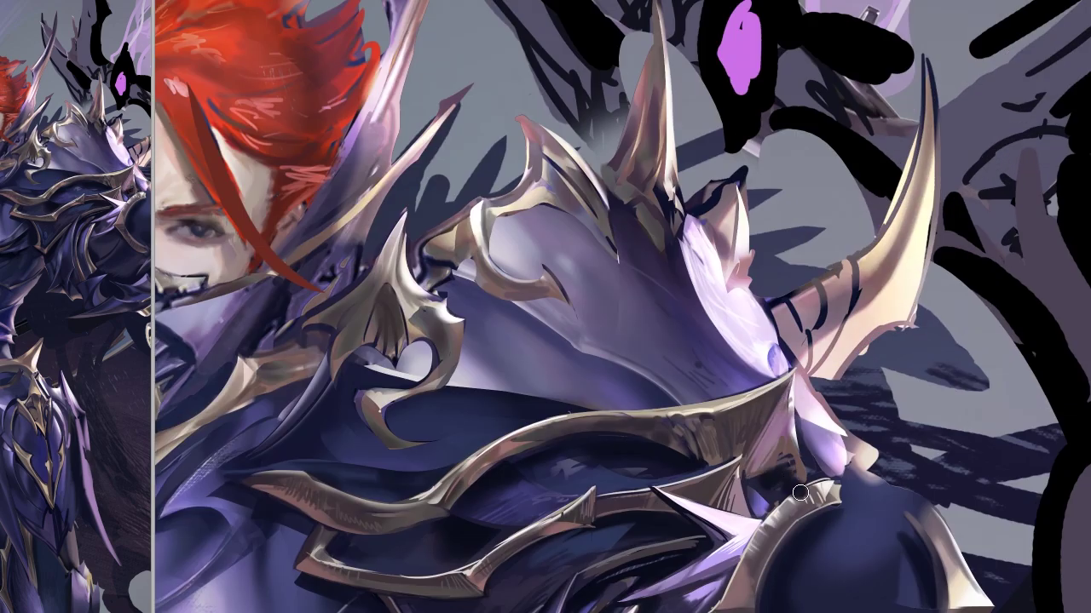
{"action": "left_click", "coordinate": [834, 444], "text": "alt"}
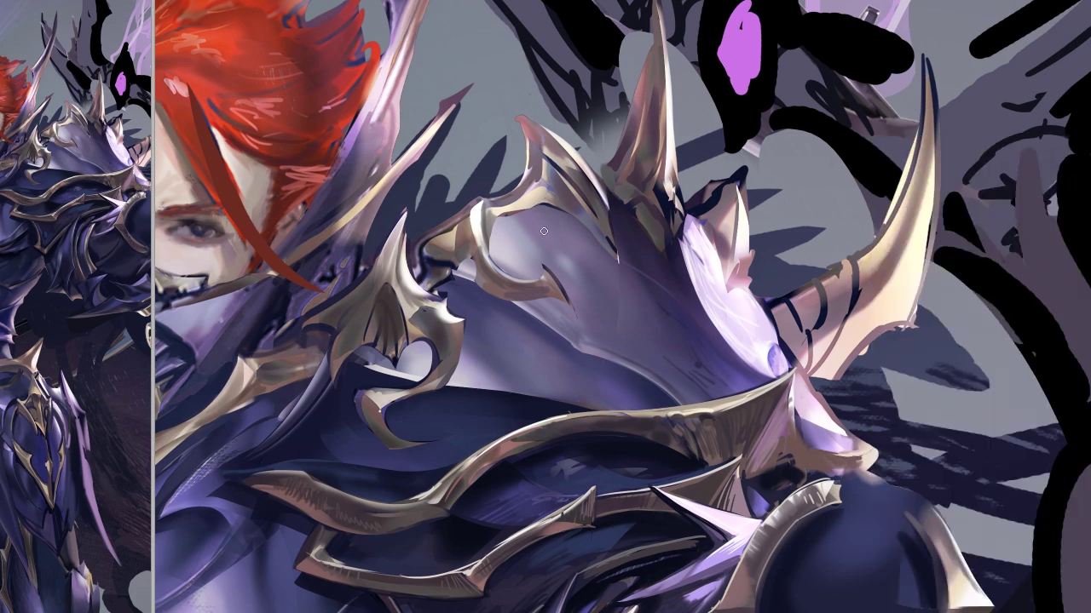
{"action": "left_click_drag", "start_coordinate": [788, 383], "coordinate": [758, 477]}
{"action": "left_click_drag", "start_coordinate": [843, 379], "coordinate": [801, 456]}
{"action": "left_click_drag", "start_coordinate": [779, 414], "coordinate": [754, 482]}
{"action": "left_click_drag", "start_coordinate": [797, 375], "coordinate": [786, 476]}
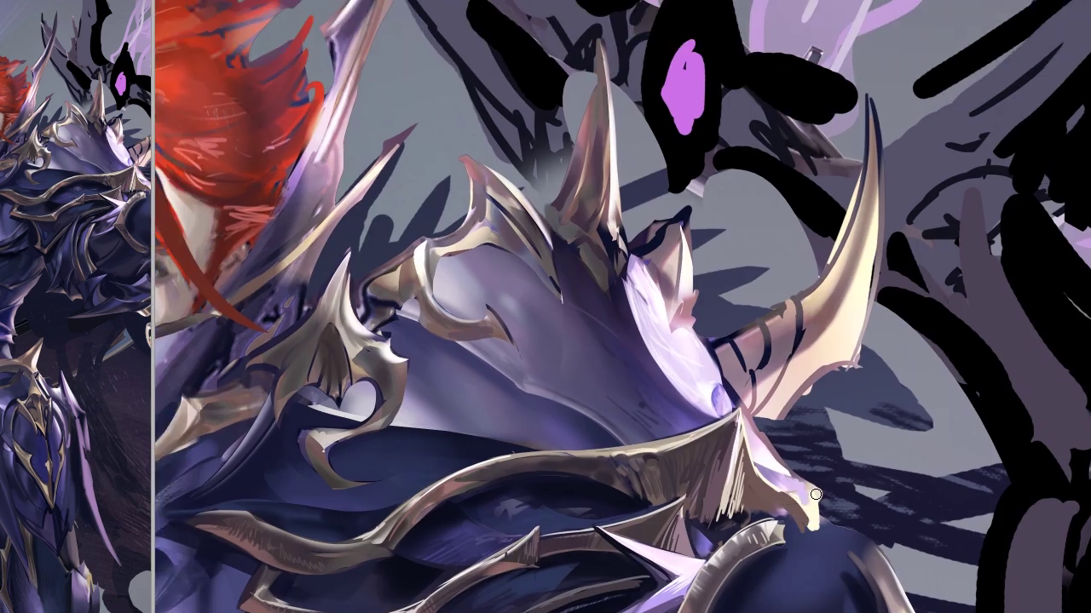
{"action": "left_click", "coordinate": [763, 439], "text": "alt"}
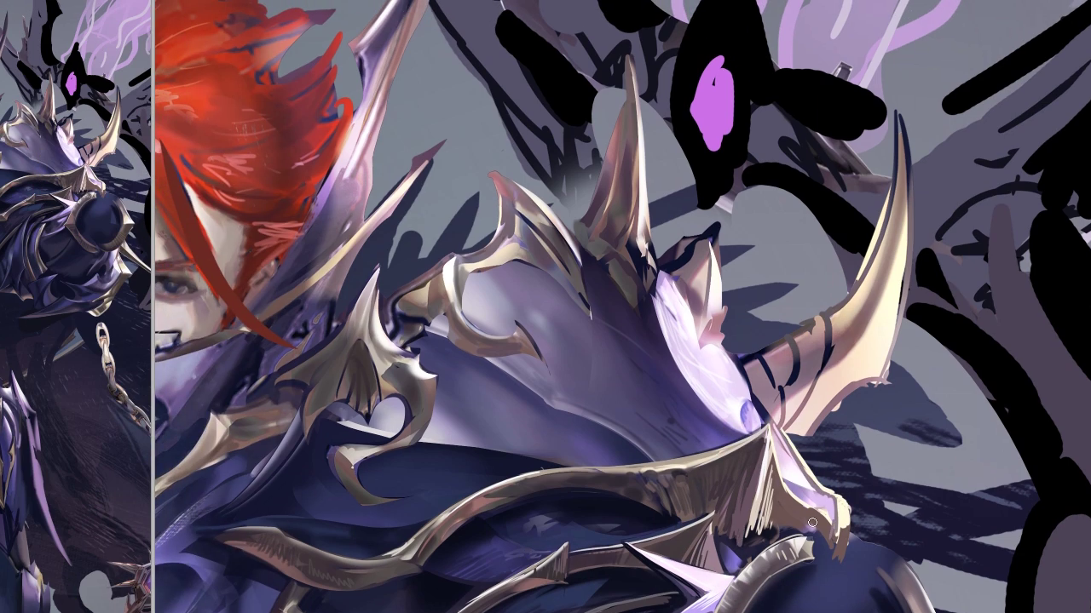
- Select and feather the base of the curved horn, then clear the selection
{"action": "left_click_drag", "start_coordinate": [834, 521], "coordinate": [882, 609]}
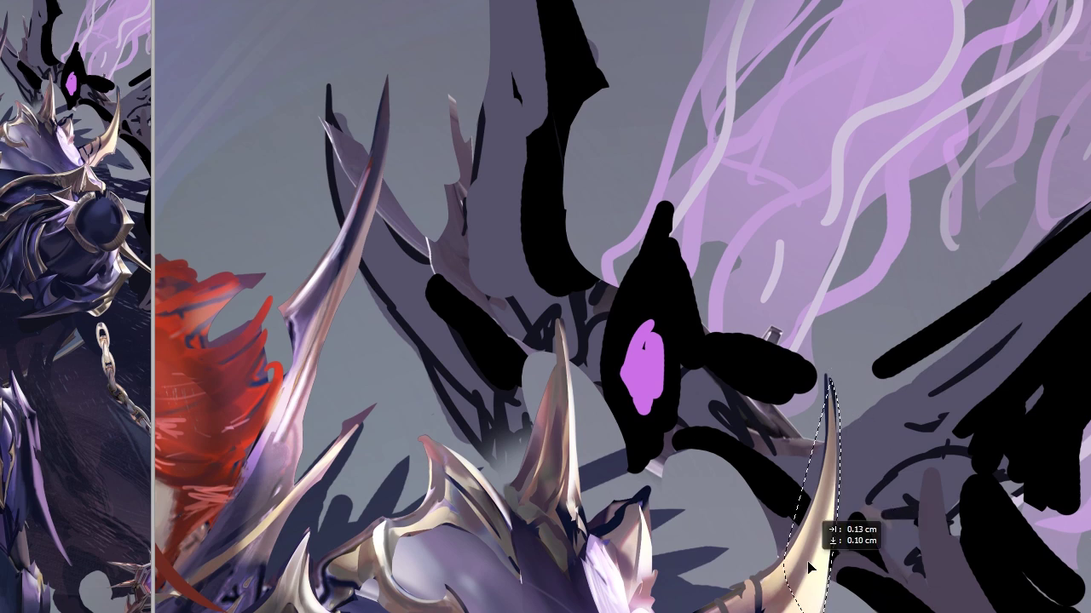
{"action": "left_click_drag", "start_coordinate": [831, 519], "coordinate": [796, 596]}
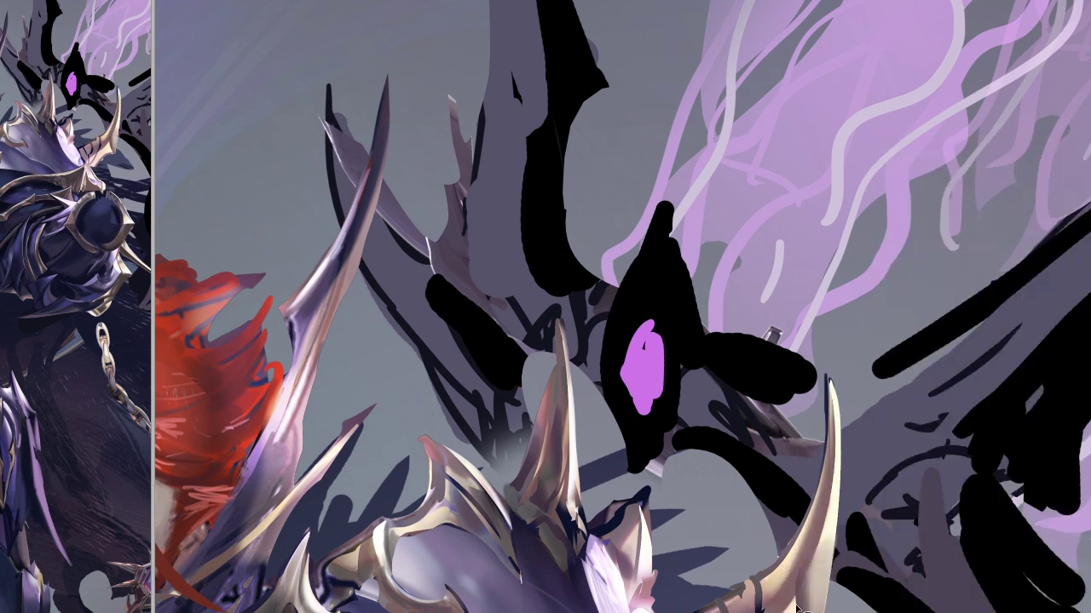
{"action": "key", "text": "Return"}
{"action": "key", "text": "Return"}
{"action": "scroll", "coordinate": [761, 488], "scroll_direction": "down", "scroll_amount": 5}
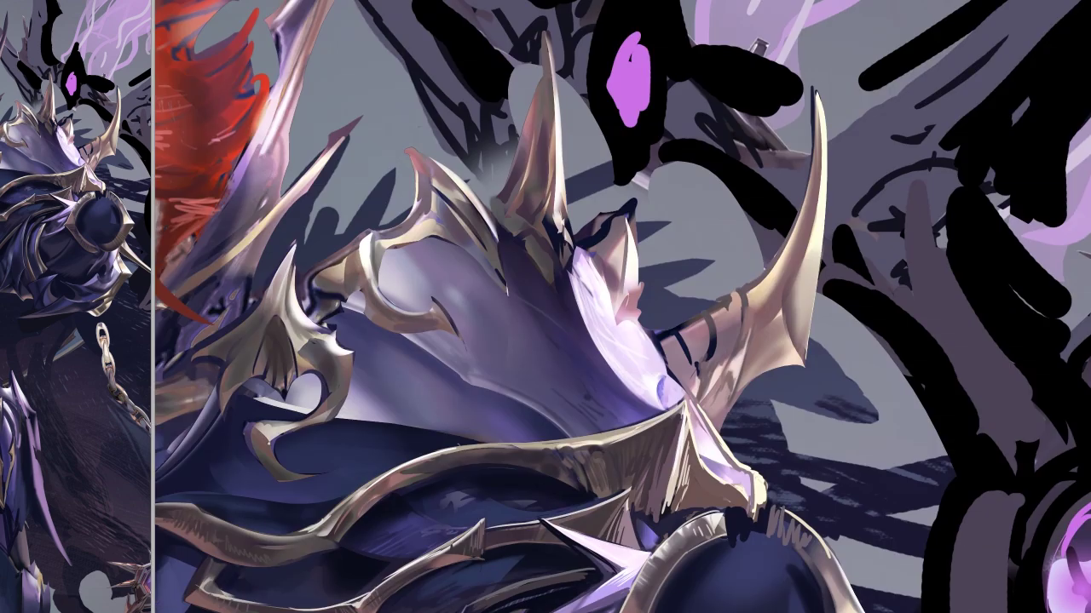
{"action": "scroll", "coordinate": [761, 489], "scroll_direction": "up", "scroll_amount": 2}
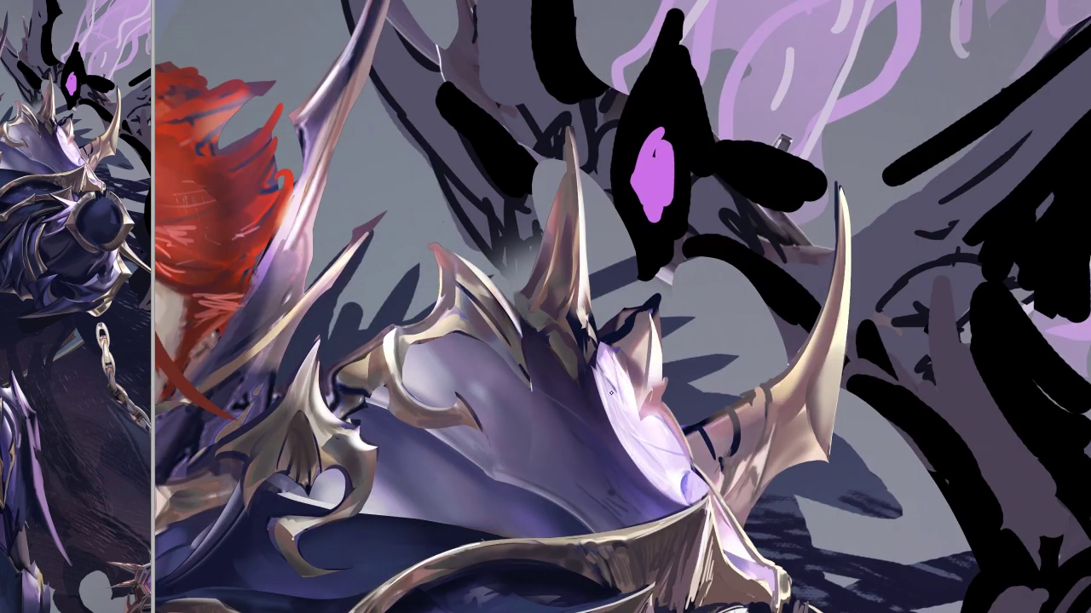
{"action": "scroll", "coordinate": [752, 430], "scroll_direction": "up", "scroll_amount": 4}
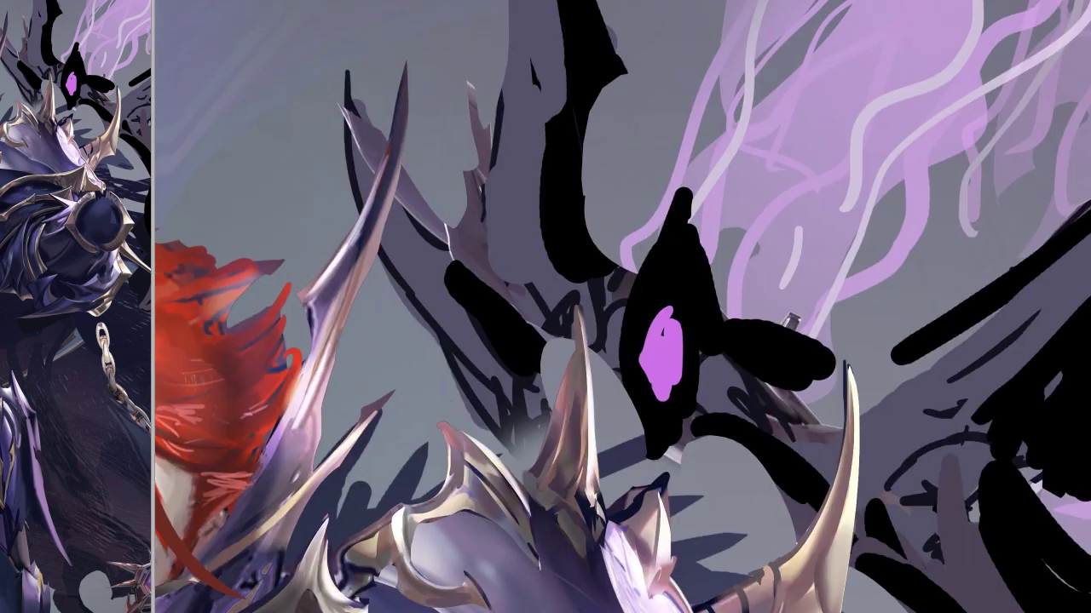
{"action": "left_click_drag", "start_coordinate": [463, 301], "coordinate": [466, 307]}
{"action": "key", "text": "Return"}
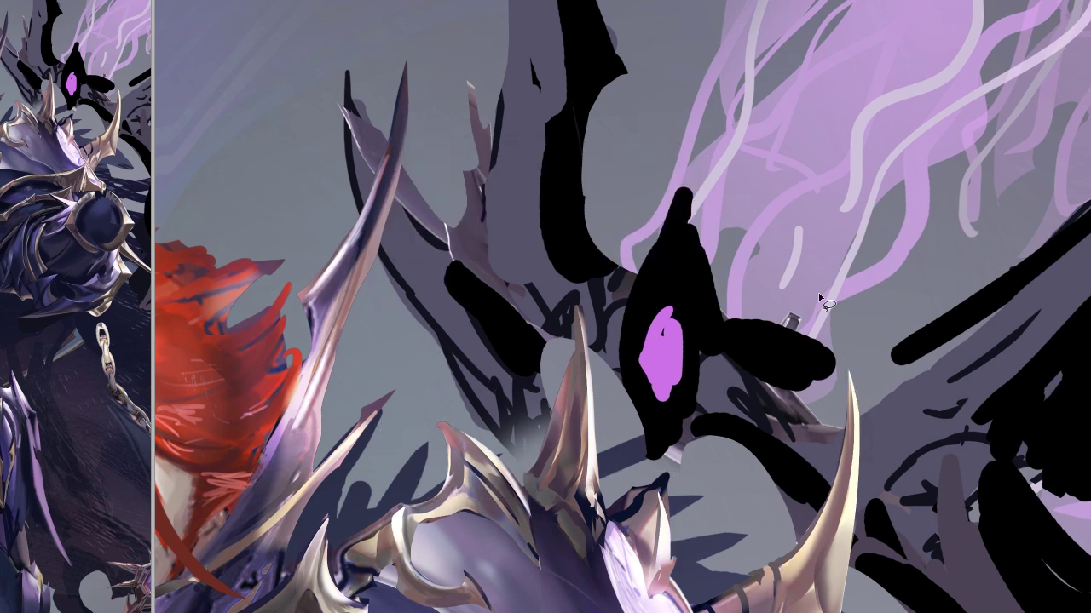
{"action": "mouse_move", "coordinate": [796, 507]}
{"action": "left_mouse_down"}
{"action": "mouse_move", "coordinate": [777, 569]}
{"action": "mouse_move", "coordinate": [748, 597]}
{"action": "left_mouse_up"}
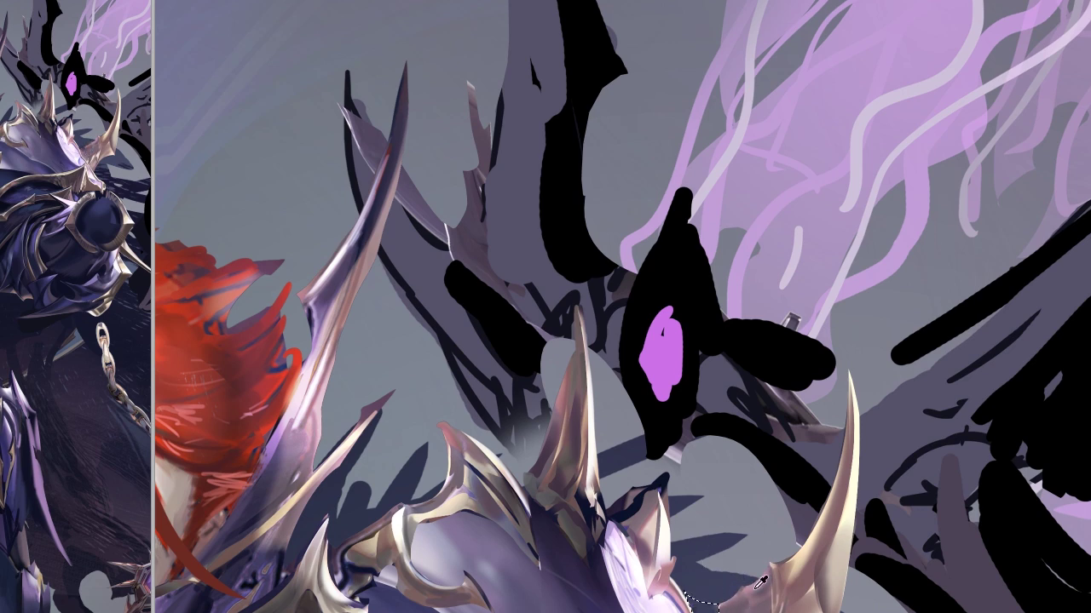
{"action": "key", "text": "ctrl+d"}
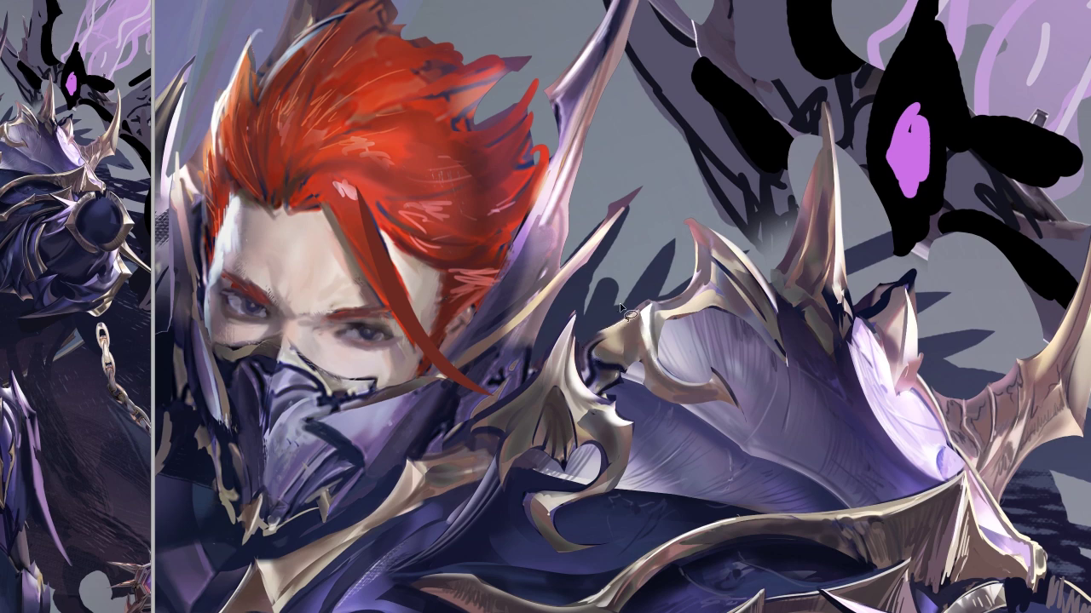
- Lighten and darken the shading along the gold armor spike's edges
{"action": "left_click", "coordinate": [610, 457], "text": "alt"}
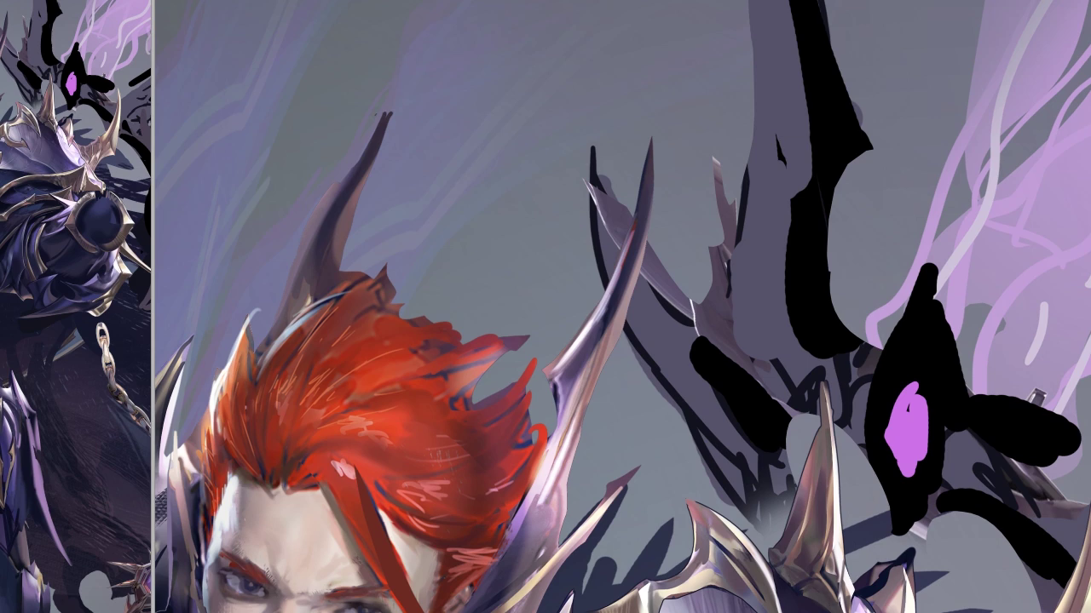
{"action": "mouse_move", "coordinate": [824, 397]}
{"action": "left_mouse_down"}
{"action": "mouse_move", "coordinate": [837, 436]}
{"action": "mouse_move", "coordinate": [816, 487]}
{"action": "left_mouse_up"}
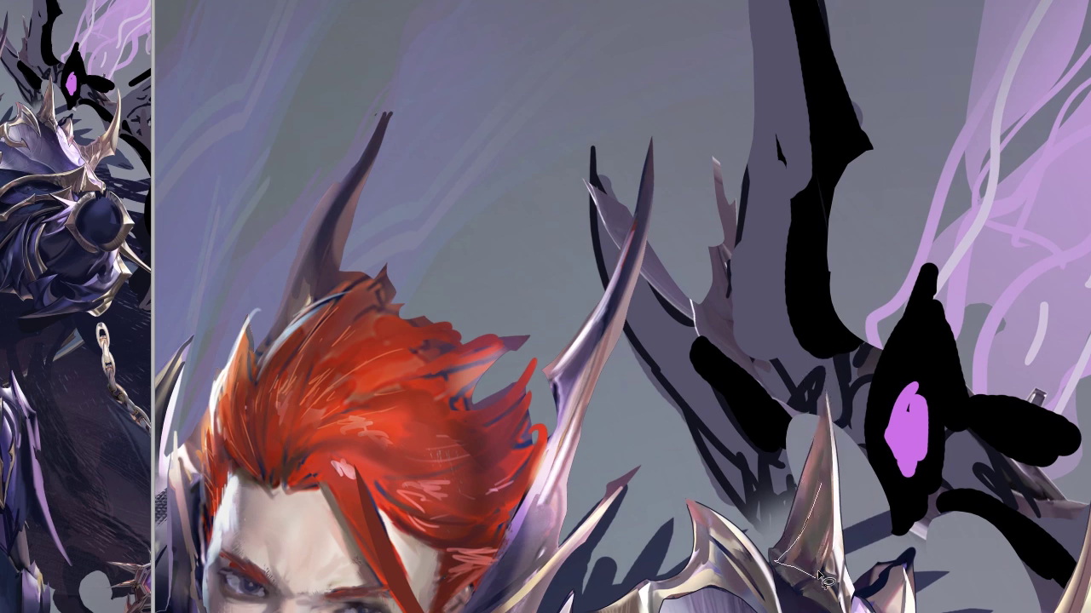
{"action": "key", "text": "Delete"}
{"action": "key", "text": "ctrl+d"}
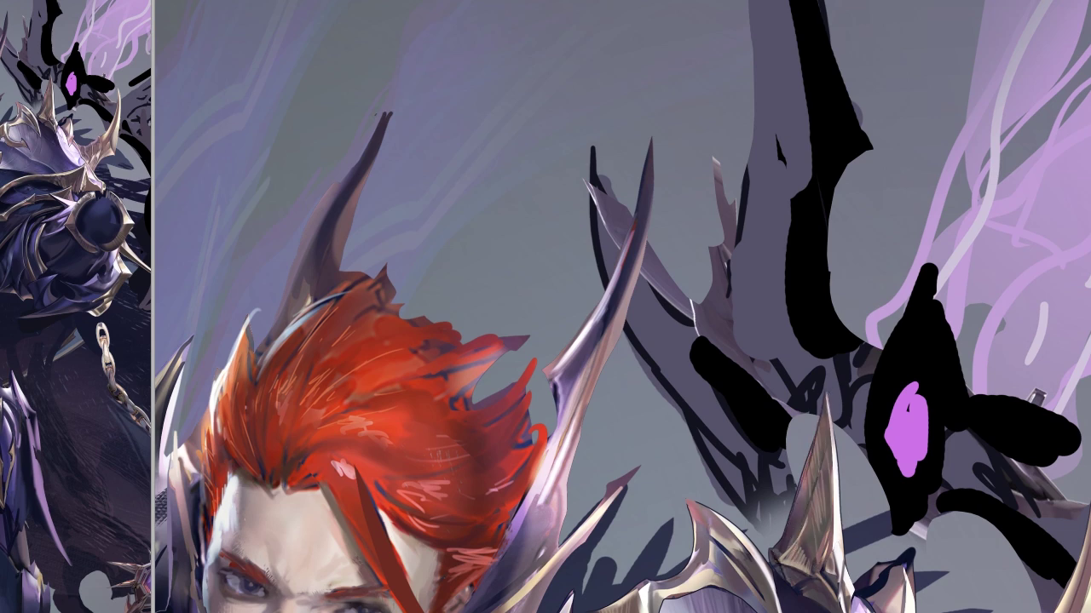
{"action": "mouse_move", "coordinate": [856, 590]}
{"action": "left_mouse_down"}
{"action": "mouse_move", "coordinate": [792, 518]}
{"action": "mouse_move", "coordinate": [825, 546]}
{"action": "left_mouse_up"}
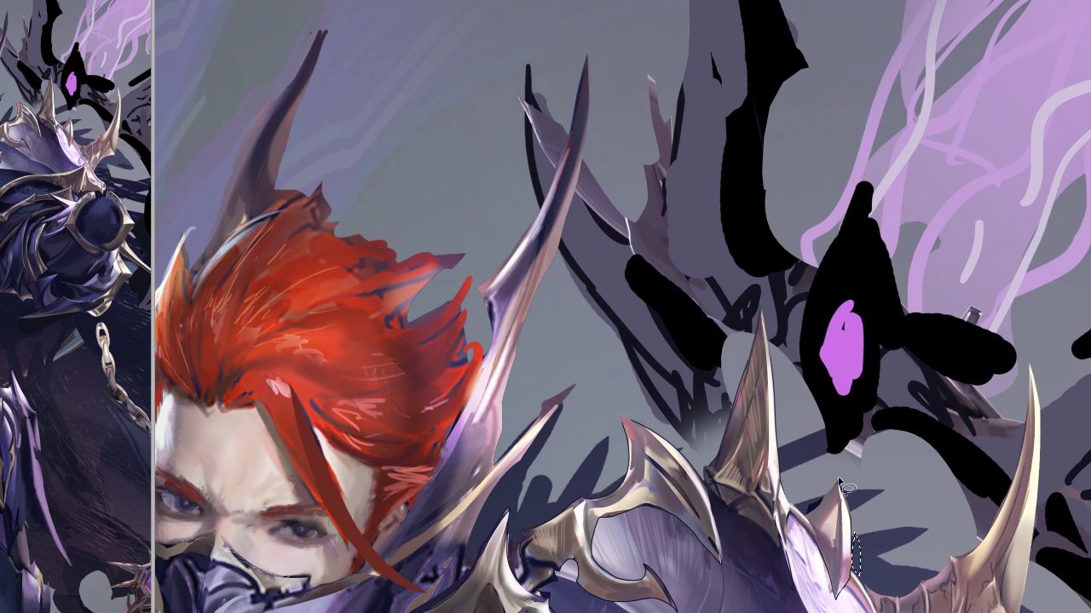
{"action": "key", "text": "ctrl+d"}
{"action": "left_click_drag", "start_coordinate": [838, 503], "coordinate": [825, 553]}
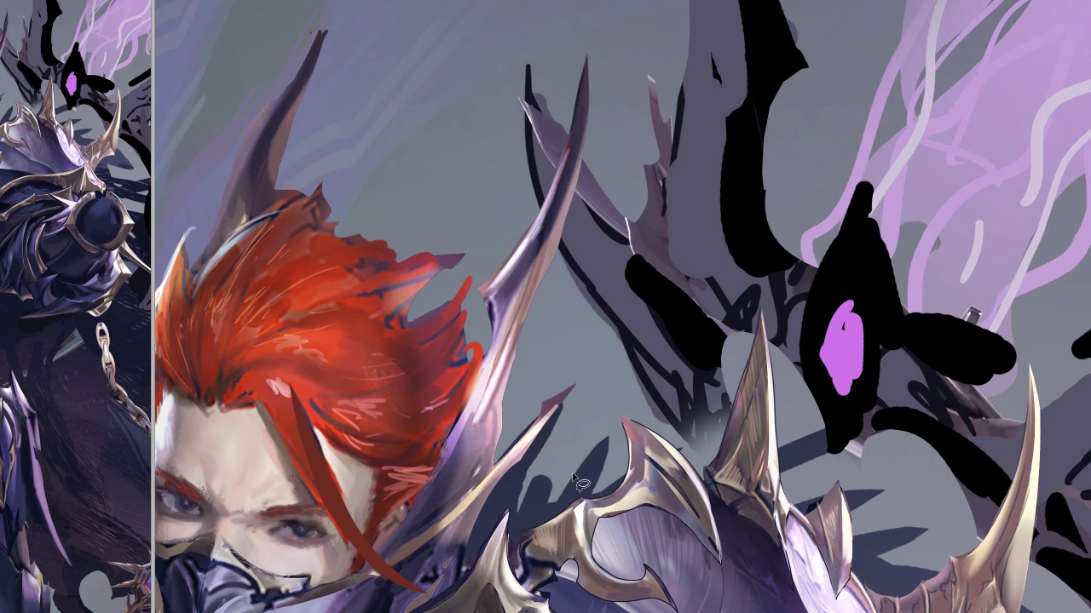
- Brighten the spike near the heart-shaped trim and lasso the lower spike for Liquify
{"action": "left_click_drag", "start_coordinate": [581, 482], "coordinate": [696, 440]}
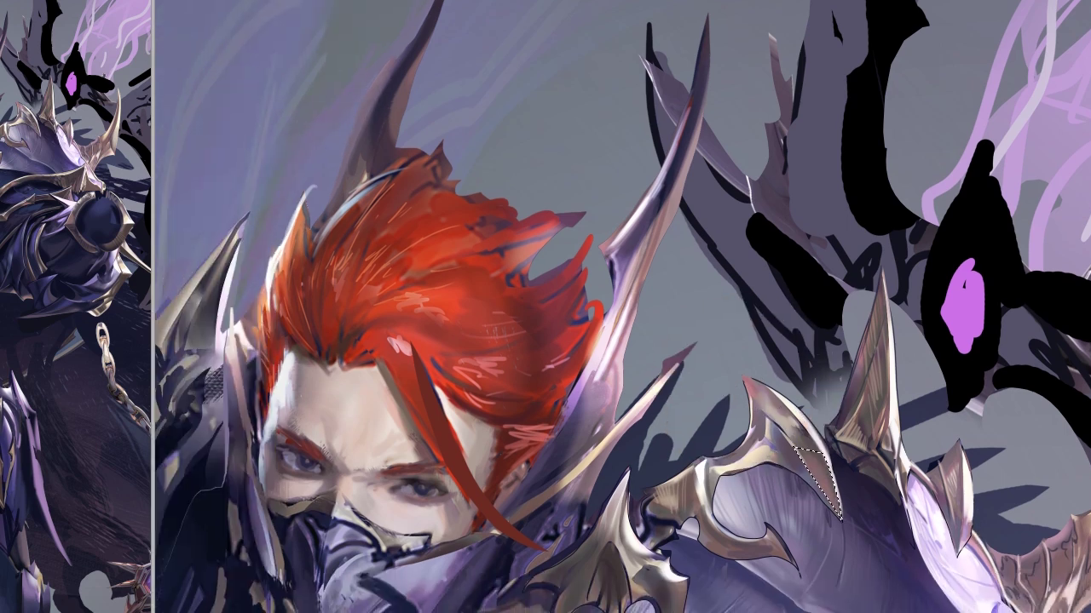
{"action": "left_click_drag", "start_coordinate": [832, 471], "coordinate": [801, 449]}
{"action": "key", "text": "b"}
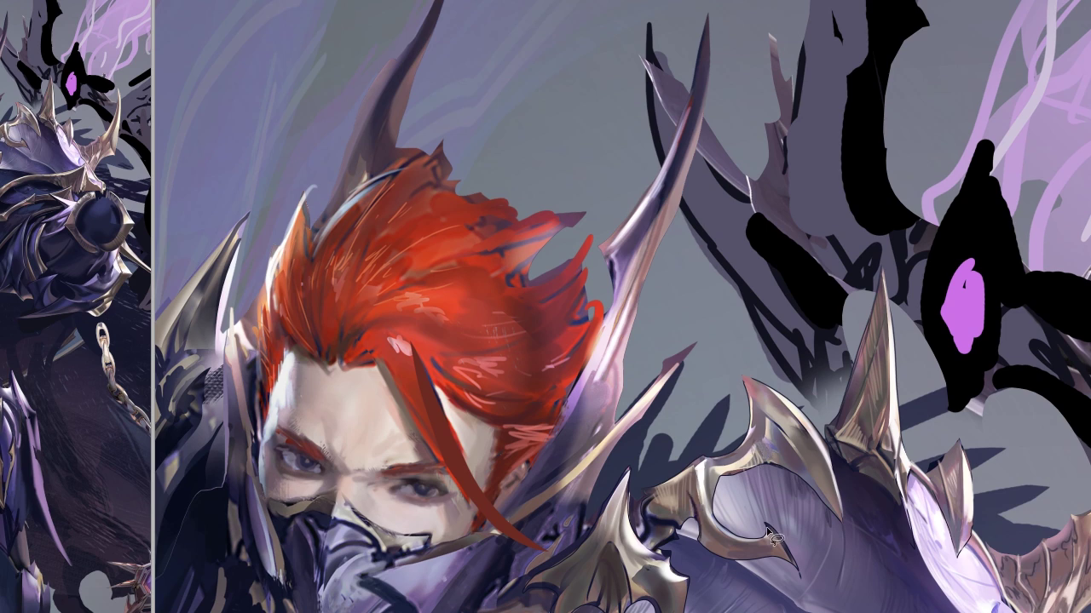
{"action": "mouse_move", "coordinate": [853, 461]}
{"action": "left_mouse_down"}
{"action": "mouse_move", "coordinate": [765, 451]}
{"action": "mouse_move", "coordinate": [695, 424]}
{"action": "left_mouse_up"}
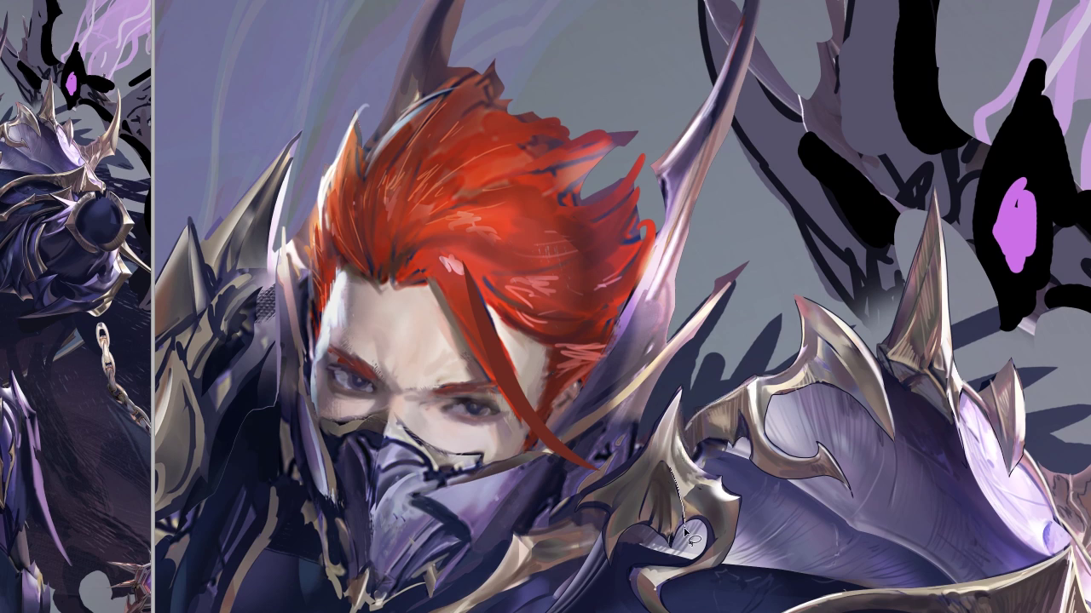
{"action": "key", "text": "ctrl+d"}
{"action": "left_click_drag", "start_coordinate": [678, 513], "coordinate": [641, 517]}
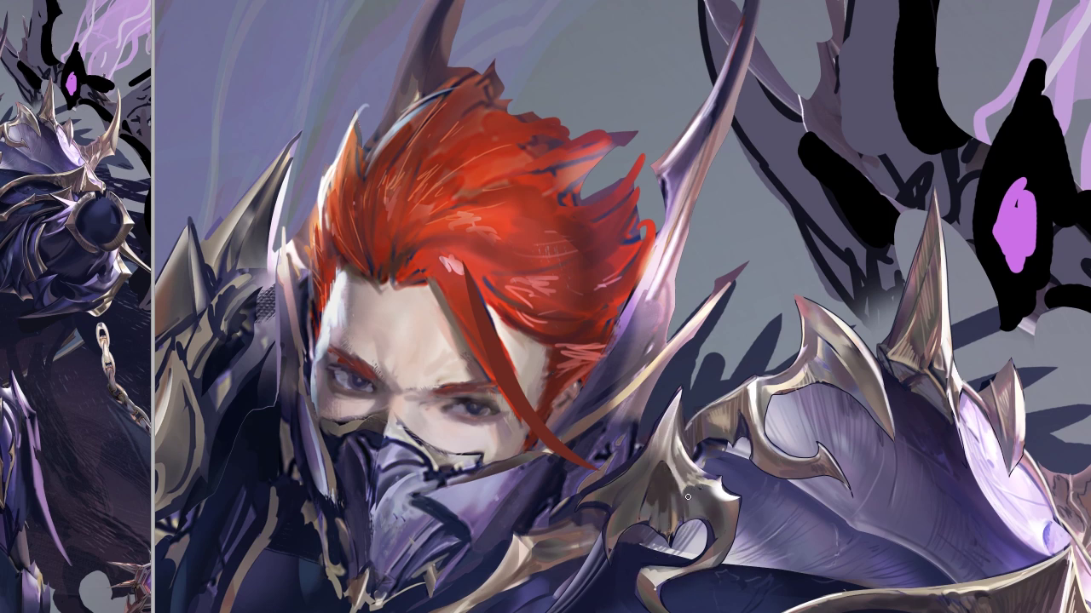
{"action": "left_click_drag", "start_coordinate": [763, 388], "coordinate": [805, 375]}
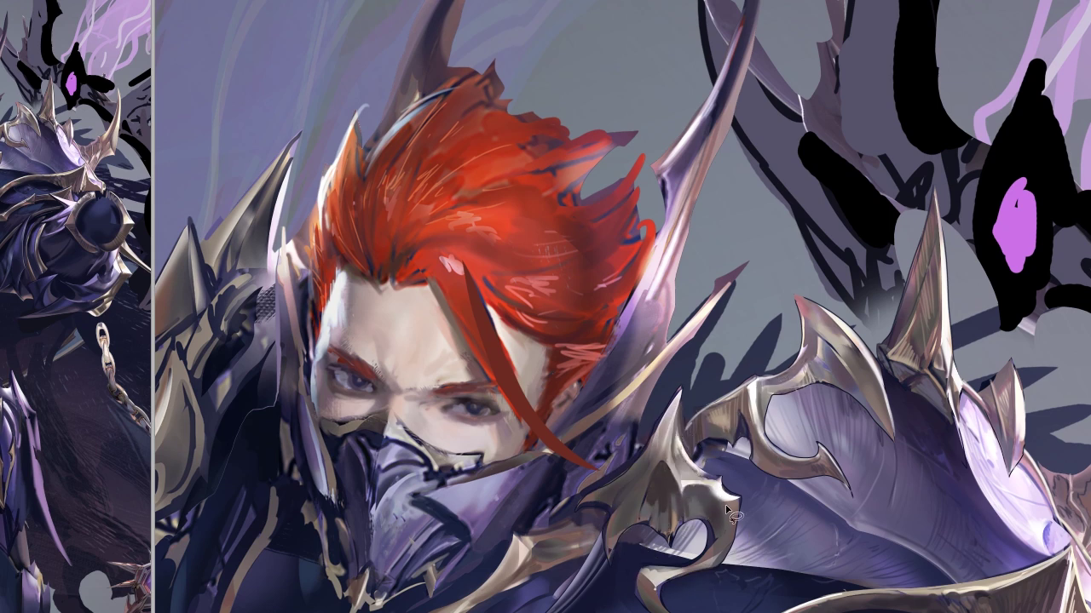
{"action": "left_click_drag", "start_coordinate": [694, 545], "coordinate": [690, 562]}
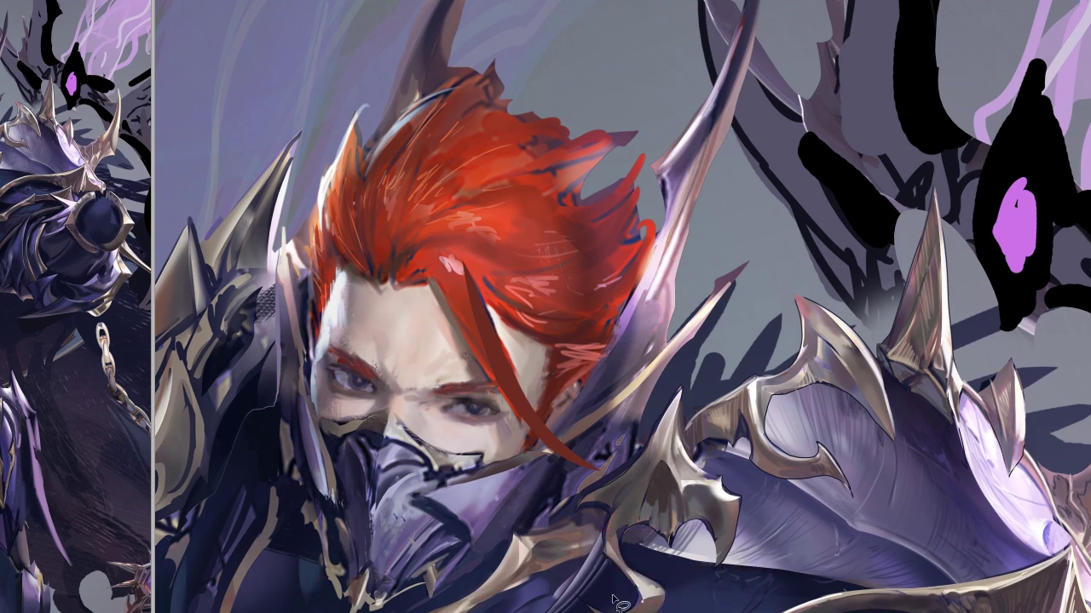
- Warp the spike's tail down and left in Liquify and apply it
{"action": "key", "text": "ctrl+shift+x"}
{"action": "left_click_drag", "start_coordinate": [477, 391], "coordinate": [323, 478]}
{"action": "left_click_drag", "start_coordinate": [384, 443], "coordinate": [443, 409]}
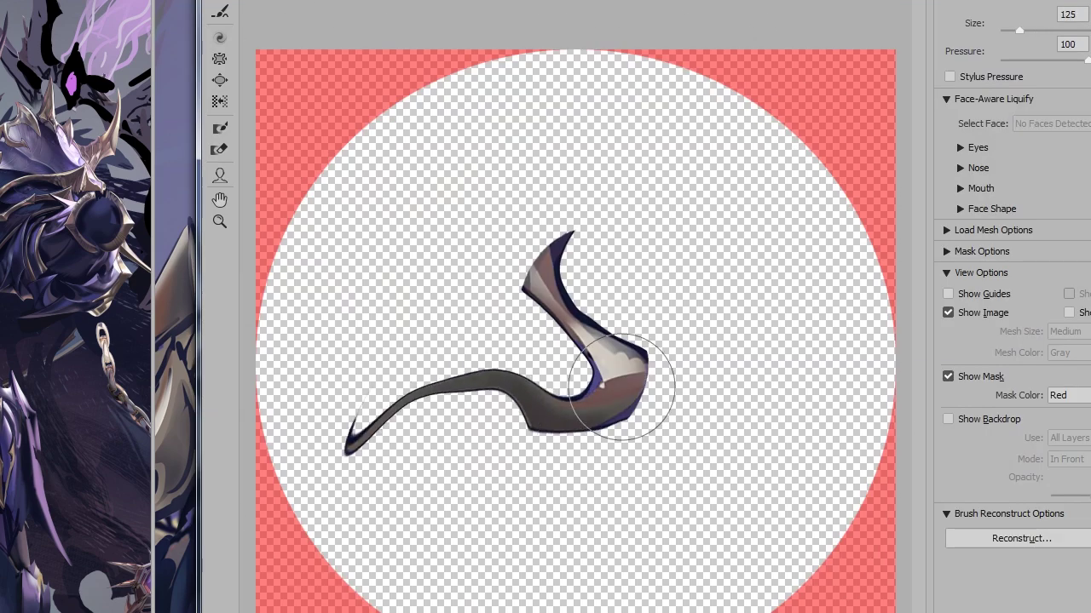
{"action": "key", "text": "Return"}
{"action": "key", "text": "ctrl+d"}
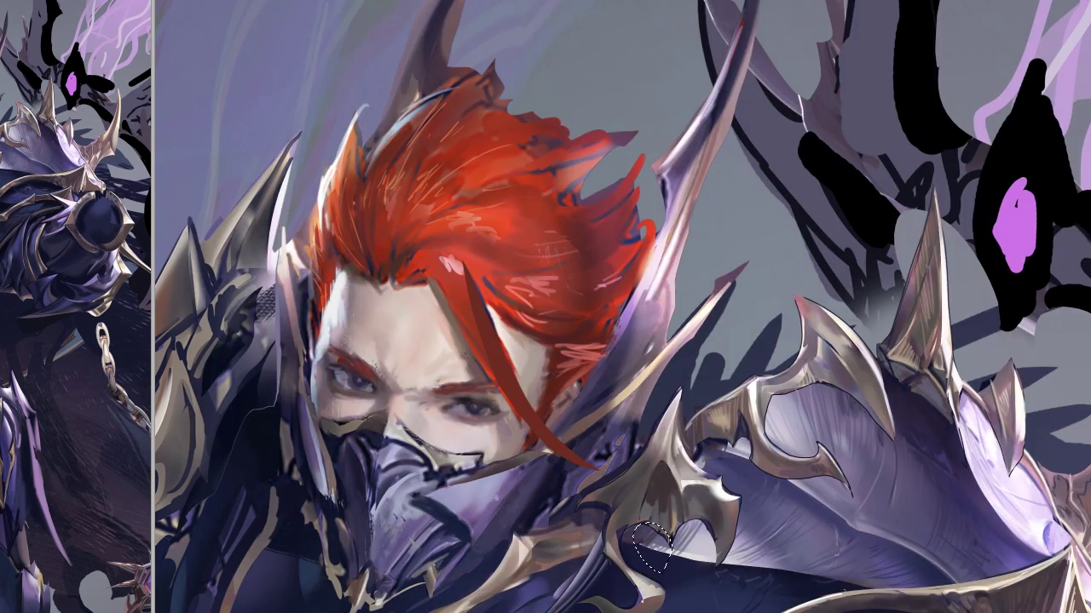
- Repaint the shoulder spike tips and stretch the wing spike down and left
{"action": "mouse_move", "coordinate": [656, 443]}
{"action": "left_mouse_down"}
{"action": "mouse_move", "coordinate": [627, 498]}
{"action": "mouse_move", "coordinate": [641, 431]}
{"action": "mouse_move", "coordinate": [702, 446]}
{"action": "mouse_move", "coordinate": [682, 428]}
{"action": "left_mouse_up"}
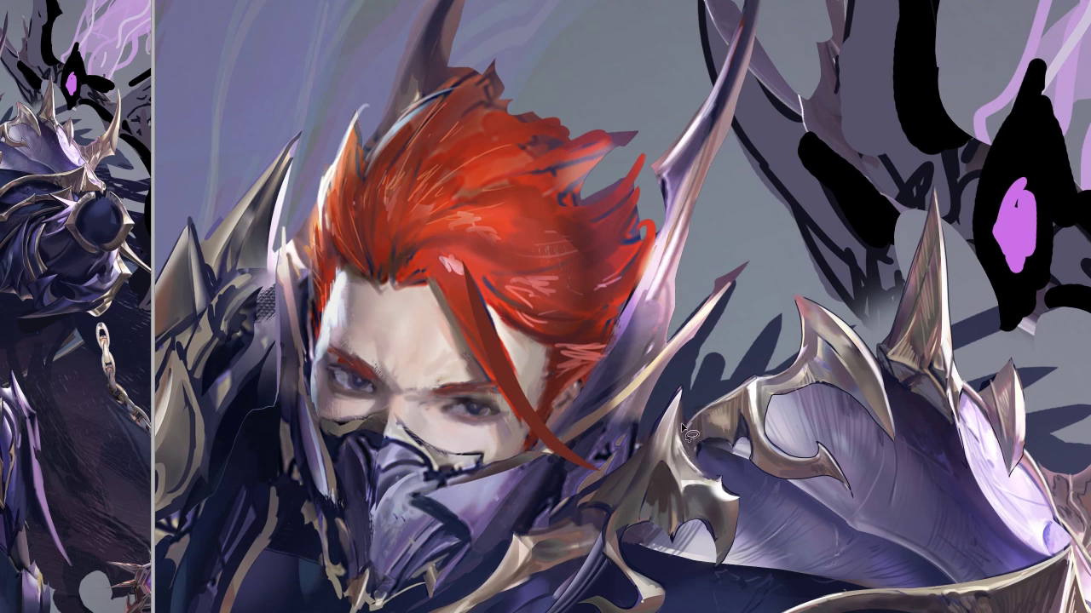
{"action": "mouse_move", "coordinate": [738, 502]}
{"action": "left_mouse_down"}
{"action": "mouse_move", "coordinate": [693, 548]}
{"action": "mouse_move", "coordinate": [711, 528]}
{"action": "left_mouse_up"}
{"action": "left_click_drag", "start_coordinate": [673, 477], "coordinate": [675, 539]}
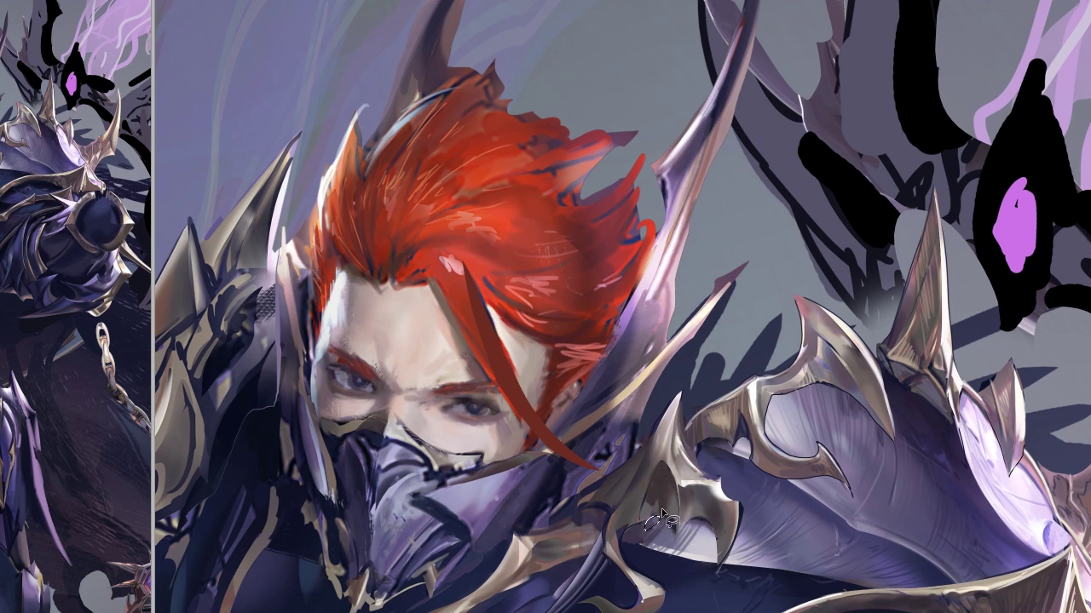
{"action": "left_click_drag", "start_coordinate": [658, 471], "coordinate": [654, 516]}
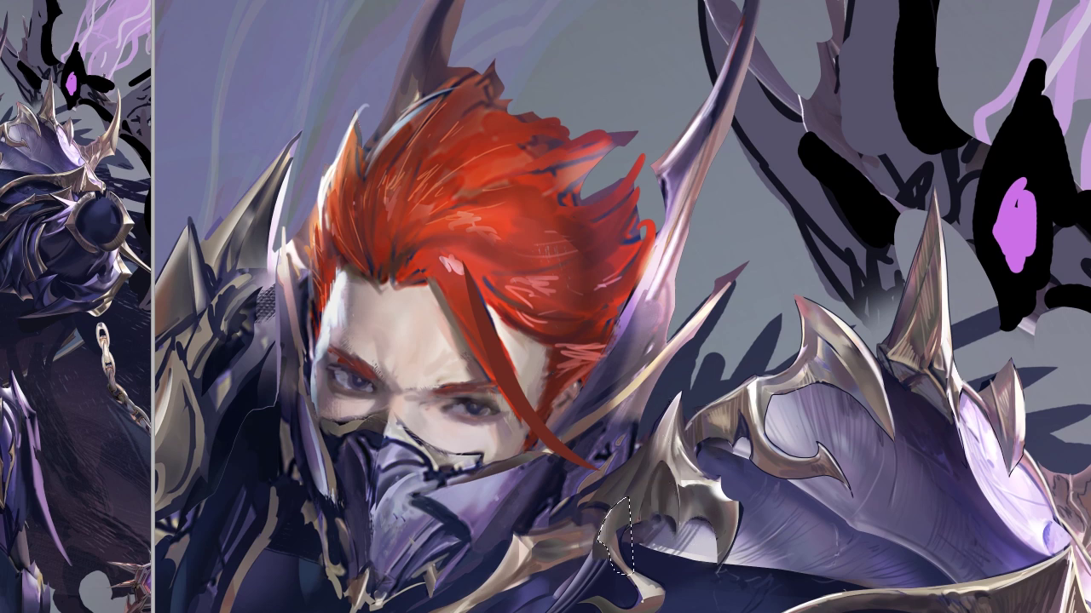
{"action": "left_click_drag", "start_coordinate": [628, 479], "coordinate": [601, 503]}
{"action": "left_click_drag", "start_coordinate": [656, 383], "coordinate": [601, 499]}
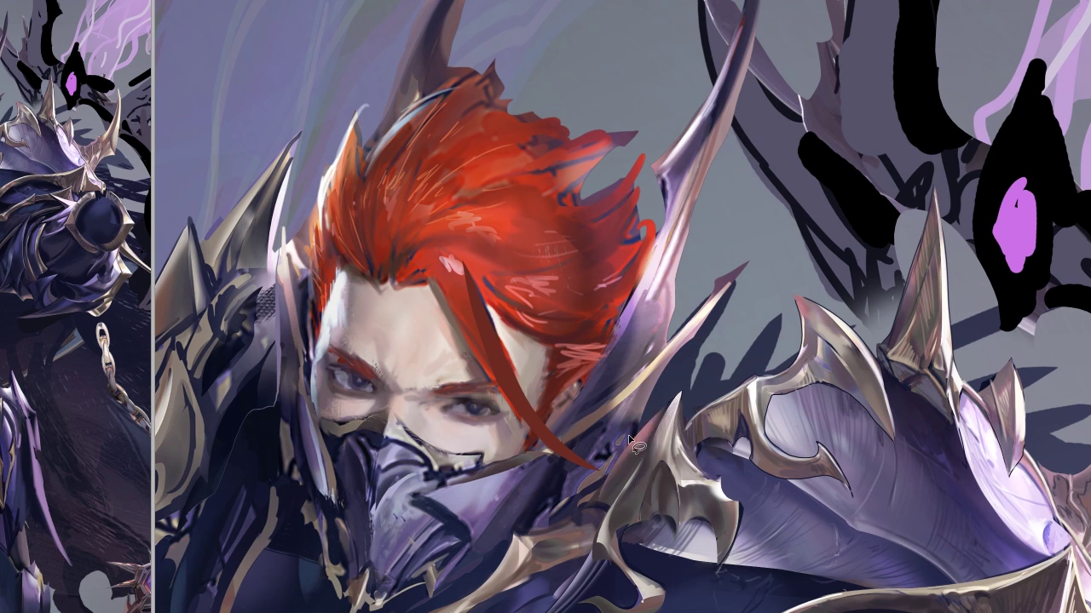
{"action": "key", "text": "ctrl+d"}
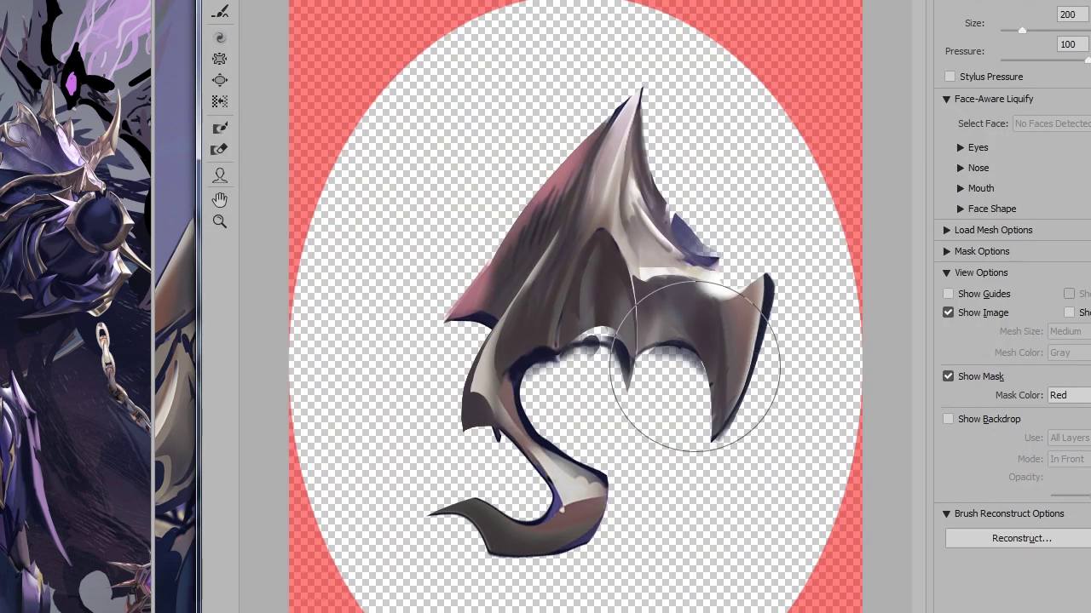
{"action": "left_click_drag", "start_coordinate": [694, 366], "coordinate": [724, 417]}
{"action": "key", "text": "bracketleft"}
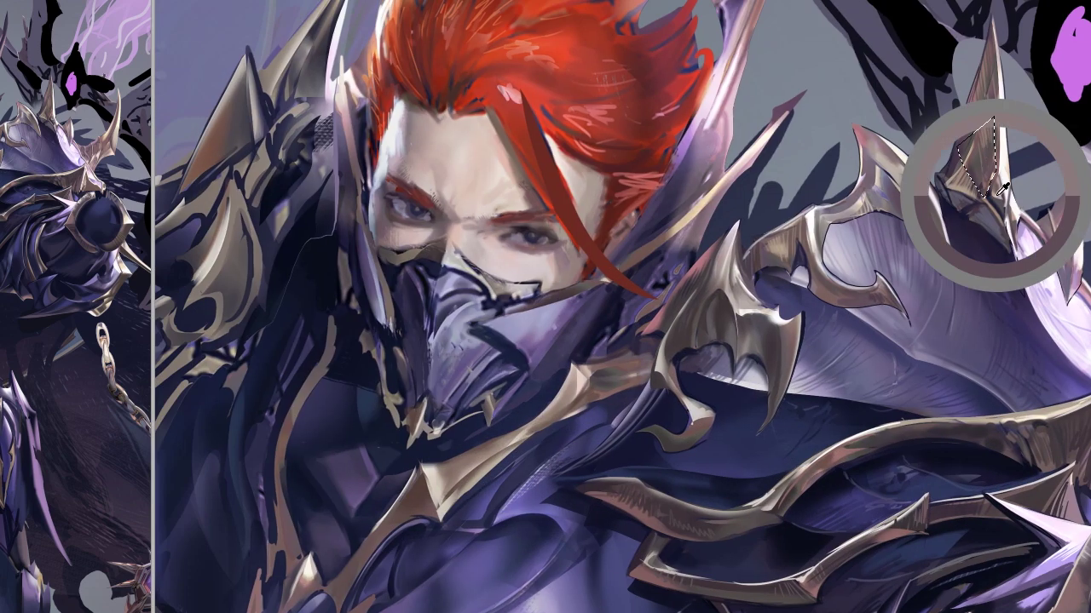
- Lasso the upper-right gold spike, then the collar edge beside the mask
{"action": "left_click_drag", "start_coordinate": [896, 179], "coordinate": [944, 256]}
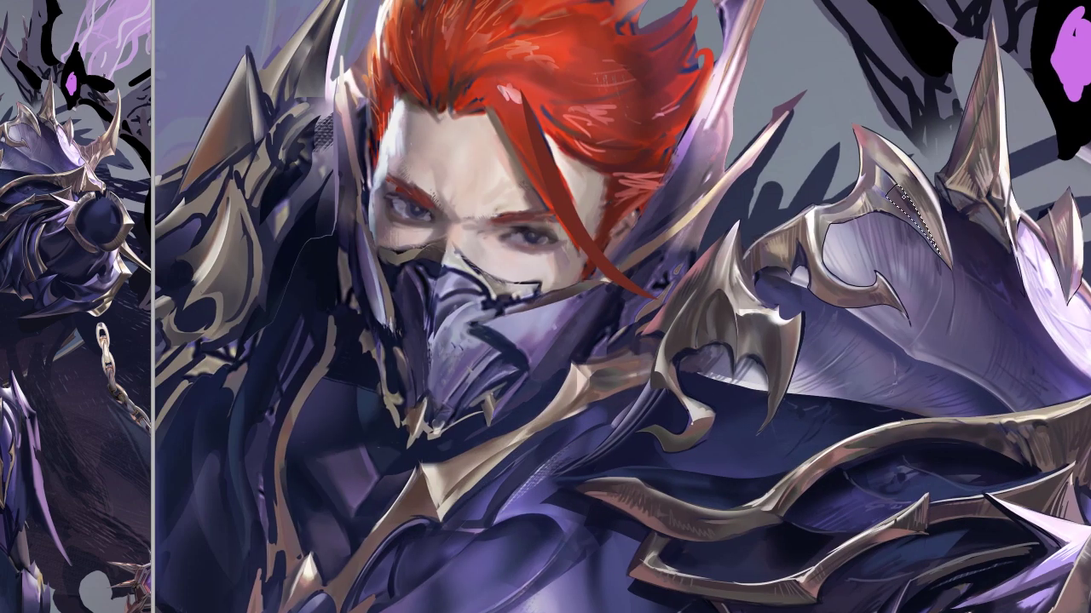
{"action": "key", "text": "ctrl+d"}
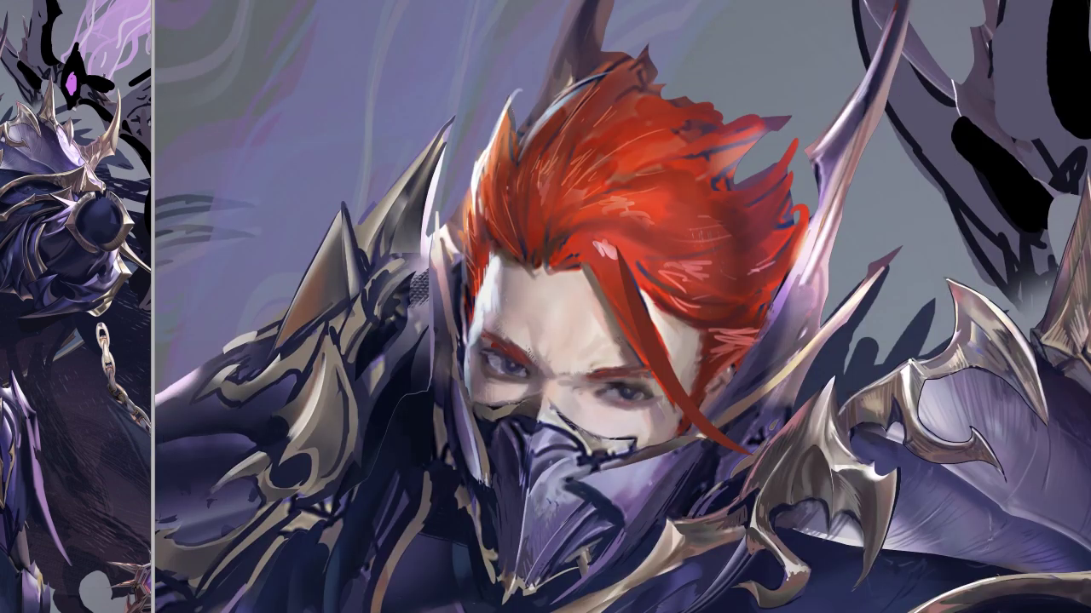
{"action": "mouse_move", "coordinate": [886, 320]}
{"action": "left_mouse_down"}
{"action": "mouse_move", "coordinate": [801, 388]}
{"action": "mouse_move", "coordinate": [824, 312]}
{"action": "left_mouse_up"}
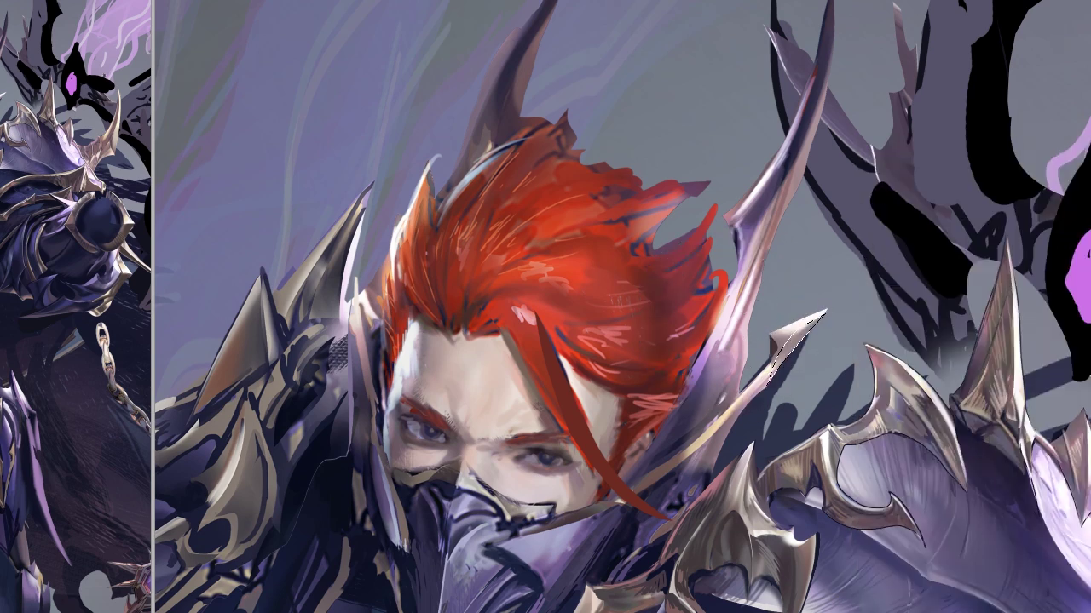
{"action": "left_click_drag", "start_coordinate": [770, 390], "coordinate": [624, 506]}
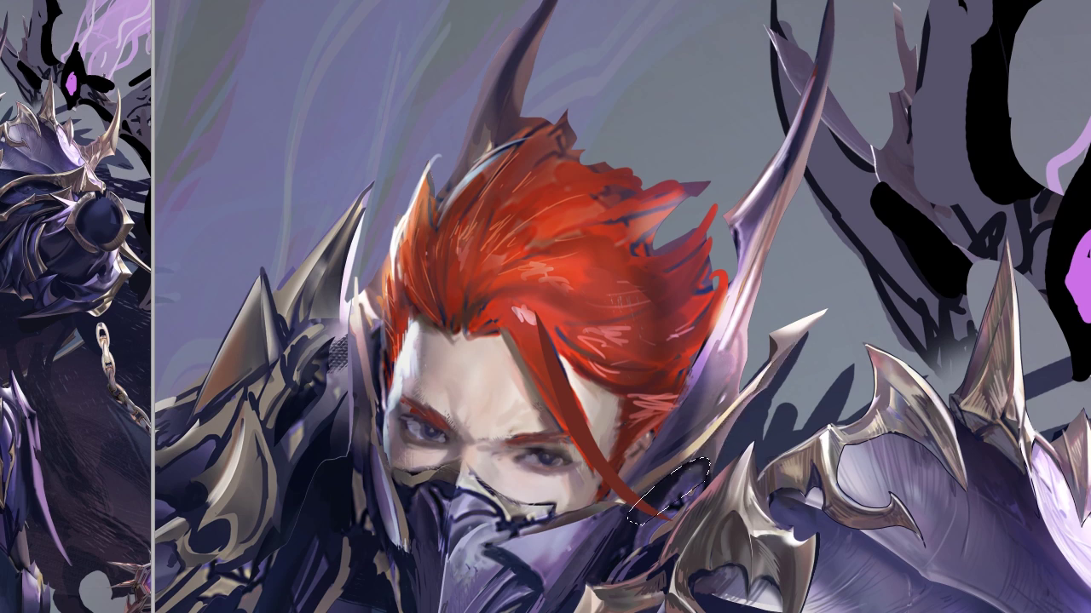
{"action": "left_click_drag", "start_coordinate": [698, 469], "coordinate": [701, 458]}
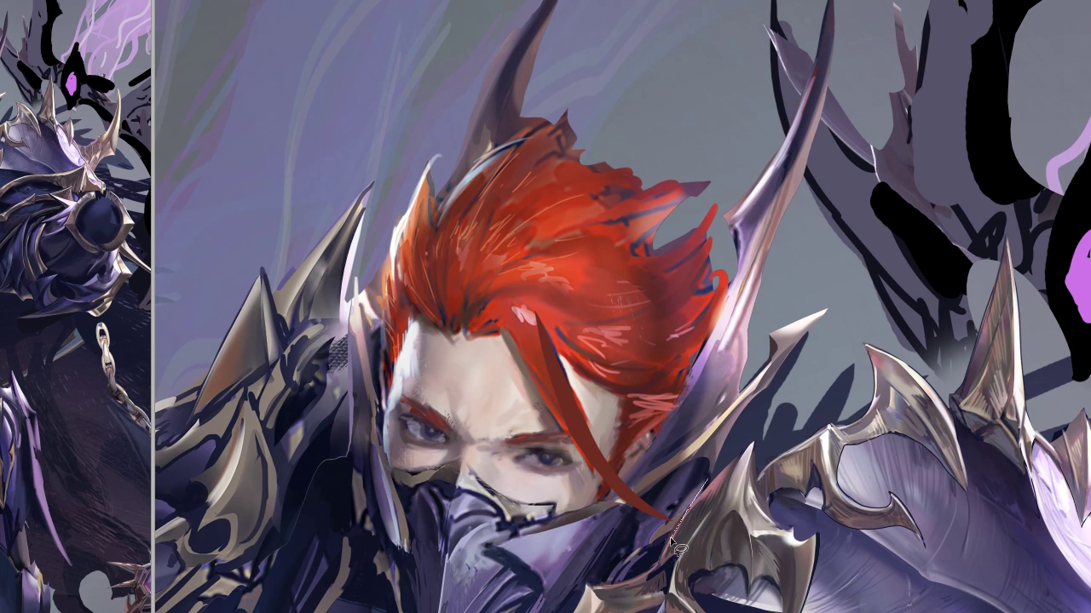
- Sample armor colours near the mask and from the purple armor for touch-ups
{"action": "left_click", "coordinate": [669, 463], "text": "alt"}
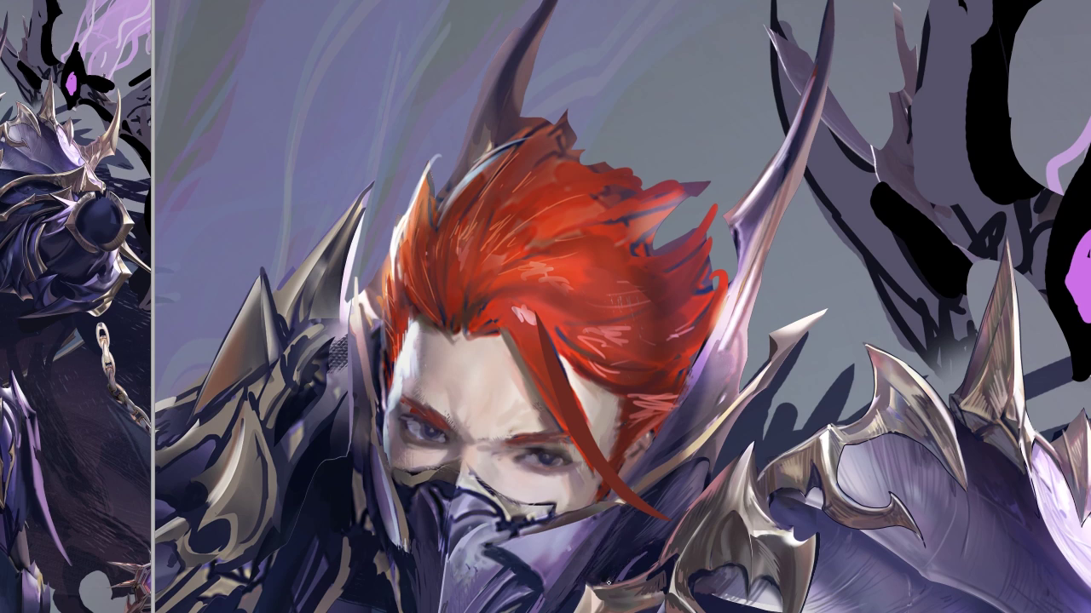
{"action": "left_click_drag", "start_coordinate": [636, 512], "coordinate": [704, 488]}
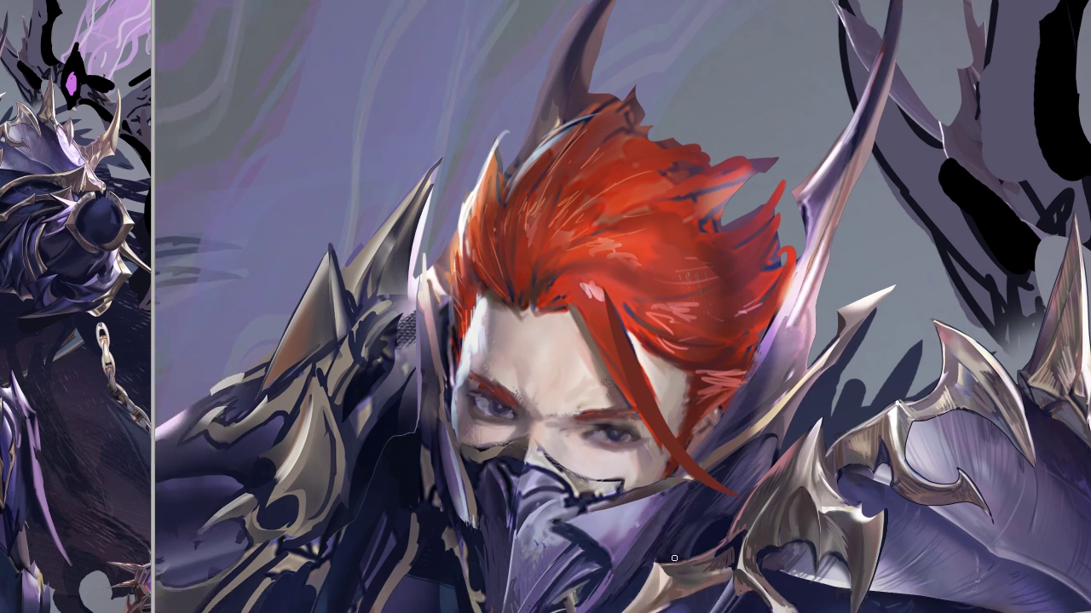
{"action": "left_click", "coordinate": [647, 524], "text": "alt"}
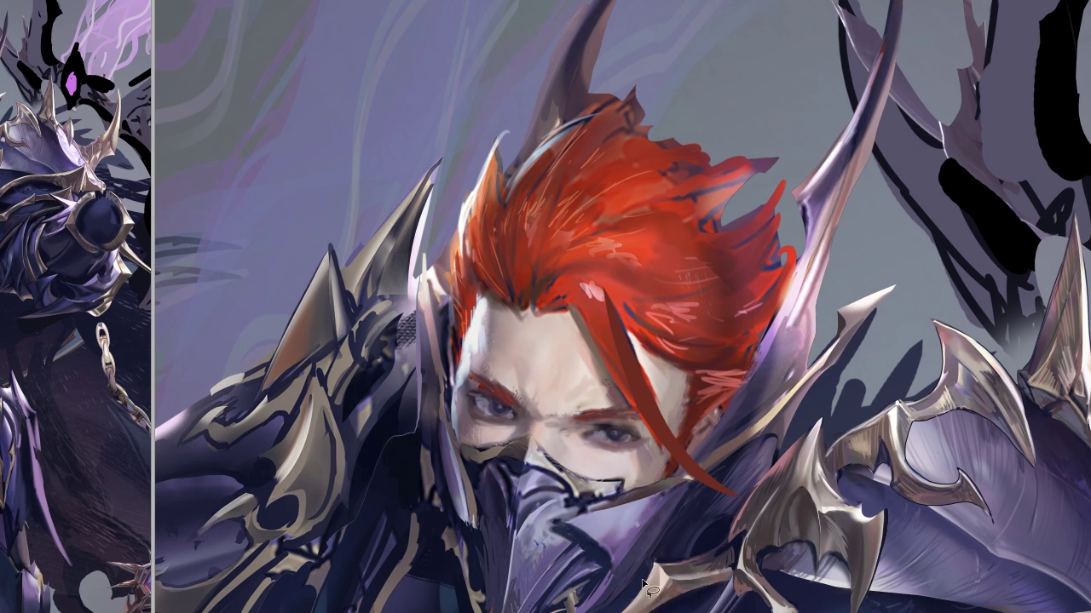
{"action": "scroll", "coordinate": [643, 583], "scroll_direction": "down", "scroll_amount": 3}
{"action": "right_click", "coordinate": [686, 341]}
{"action": "key", "text": "Escape"}
{"action": "scroll", "coordinate": [683, 390], "scroll_direction": "down", "scroll_amount": 1}
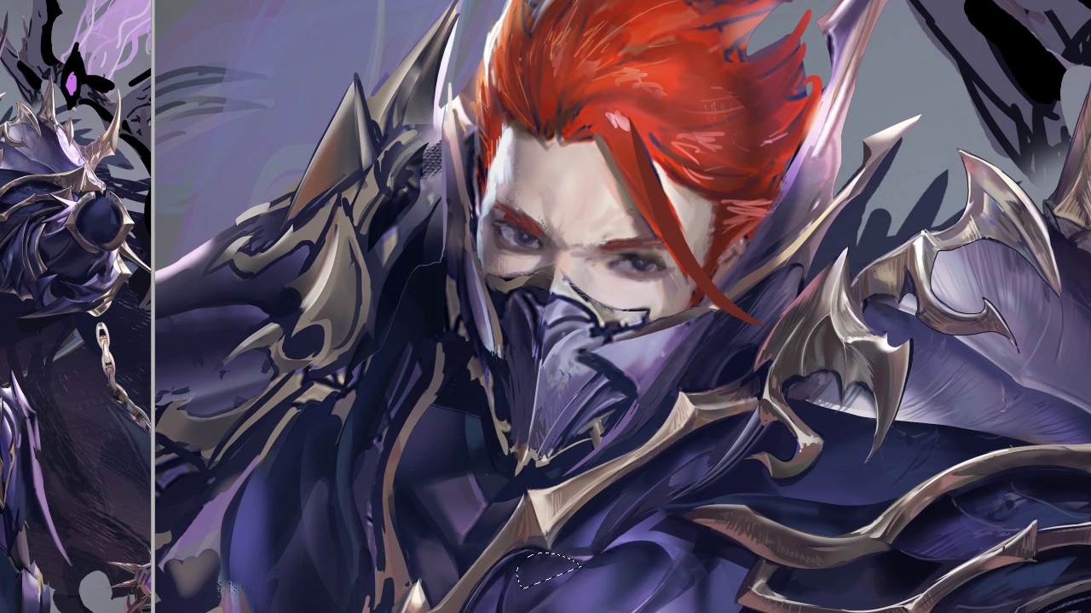
- Select the lower chest plate and paint lighter strokes across it
{"action": "mouse_move", "coordinate": [588, 576]}
{"action": "left_mouse_down"}
{"action": "mouse_move", "coordinate": [627, 460]}
{"action": "mouse_move", "coordinate": [572, 588]}
{"action": "left_mouse_up"}
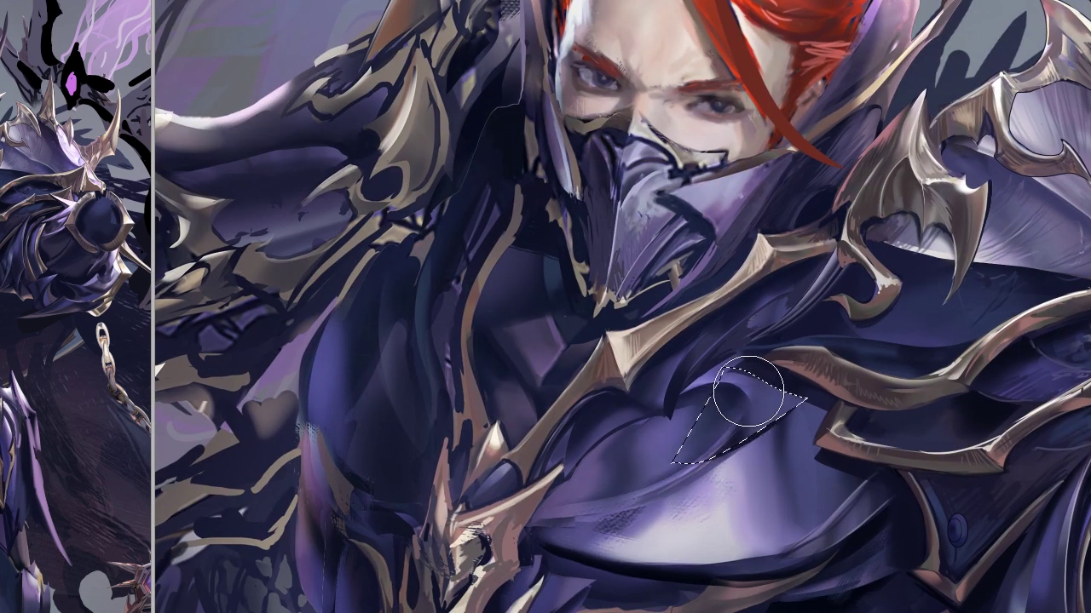
{"action": "left_click_drag", "start_coordinate": [723, 368], "coordinate": [674, 463]}
{"action": "left_click_drag", "start_coordinate": [743, 351], "coordinate": [673, 419]}
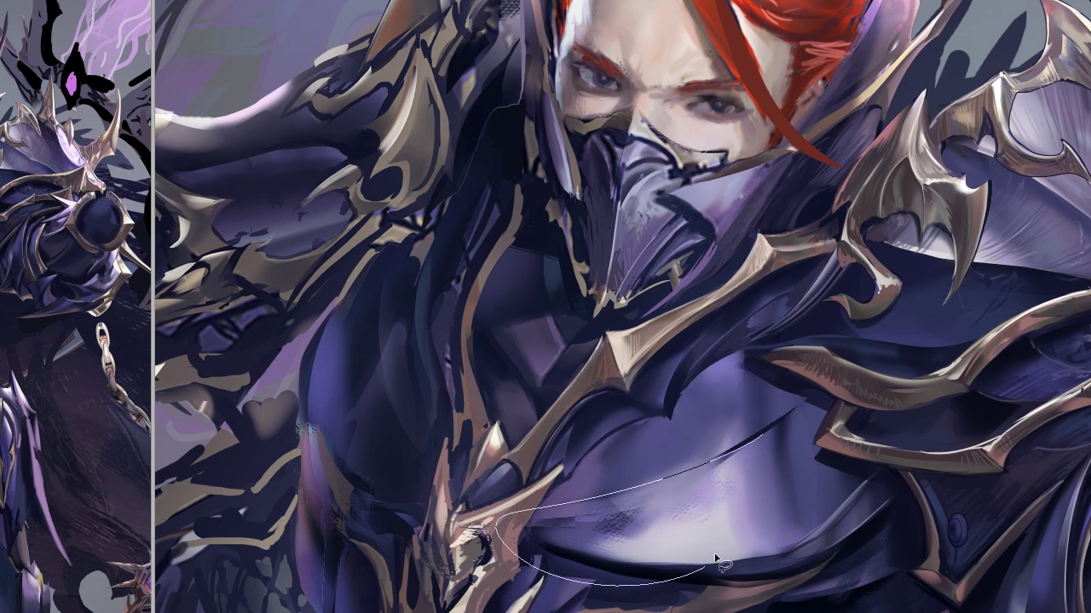
{"action": "mouse_move", "coordinate": [743, 443]}
{"action": "left_mouse_down"}
{"action": "mouse_move", "coordinate": [482, 521]}
{"action": "mouse_move", "coordinate": [803, 385]}
{"action": "left_mouse_up"}
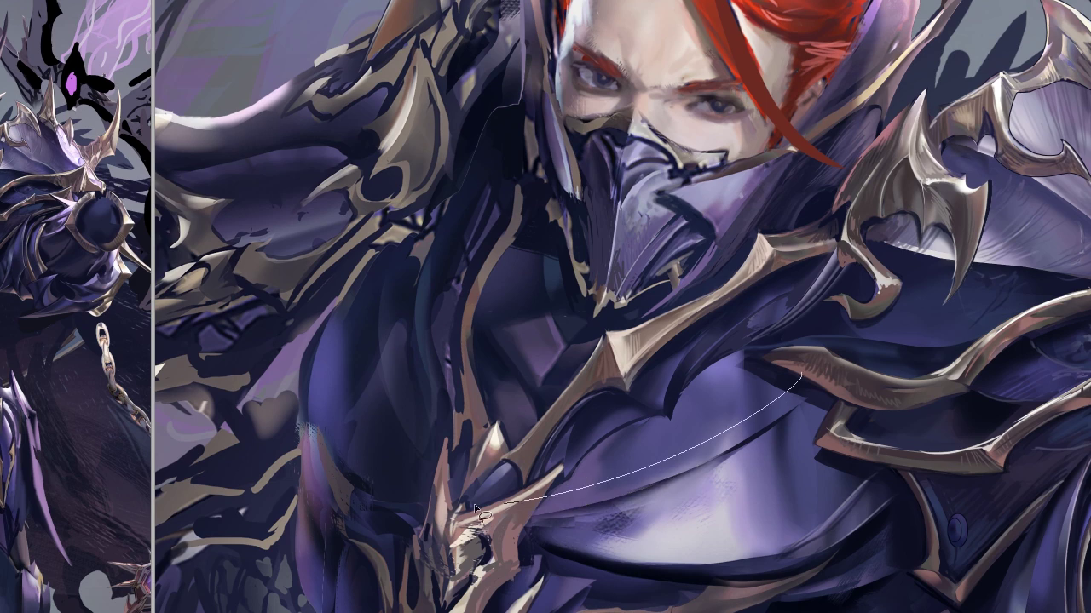
{"action": "left_click_drag", "start_coordinate": [689, 477], "coordinate": [525, 526]}
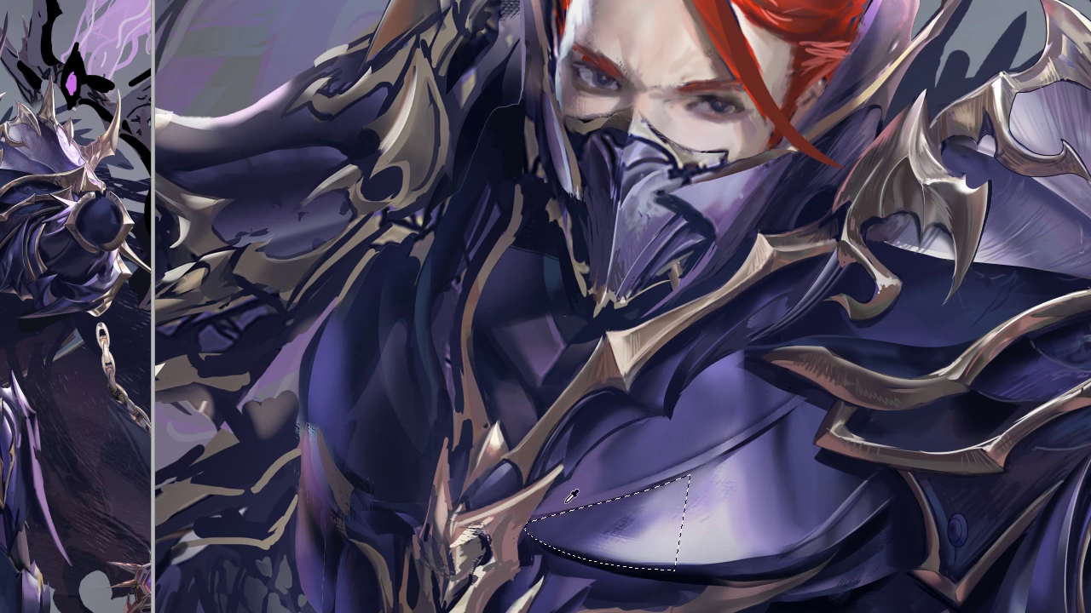
{"action": "left_click_drag", "start_coordinate": [673, 490], "coordinate": [622, 554]}
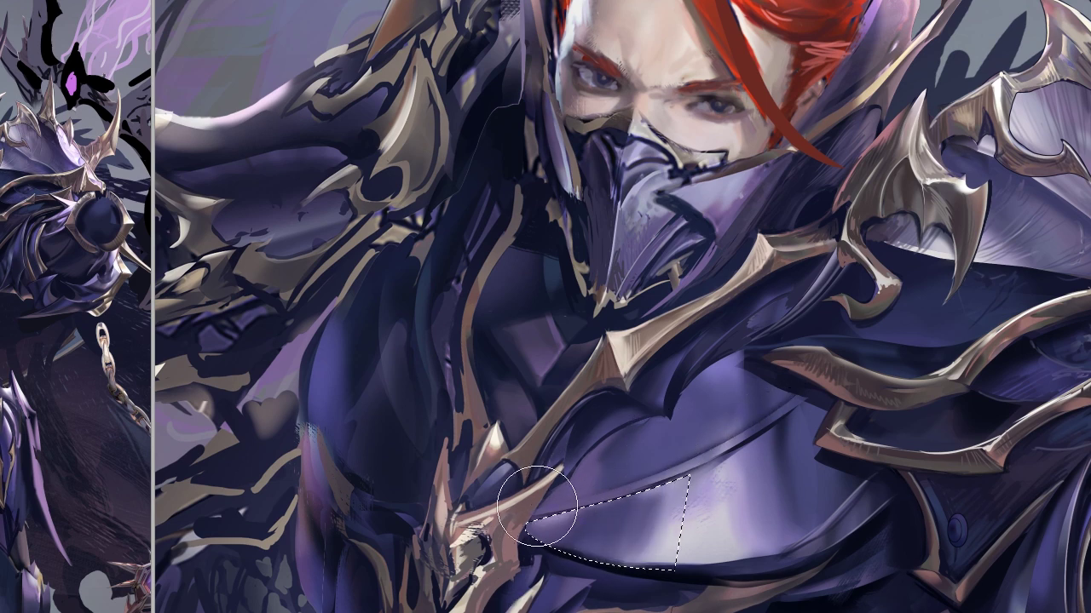
{"action": "key", "text": "ctrl+d"}
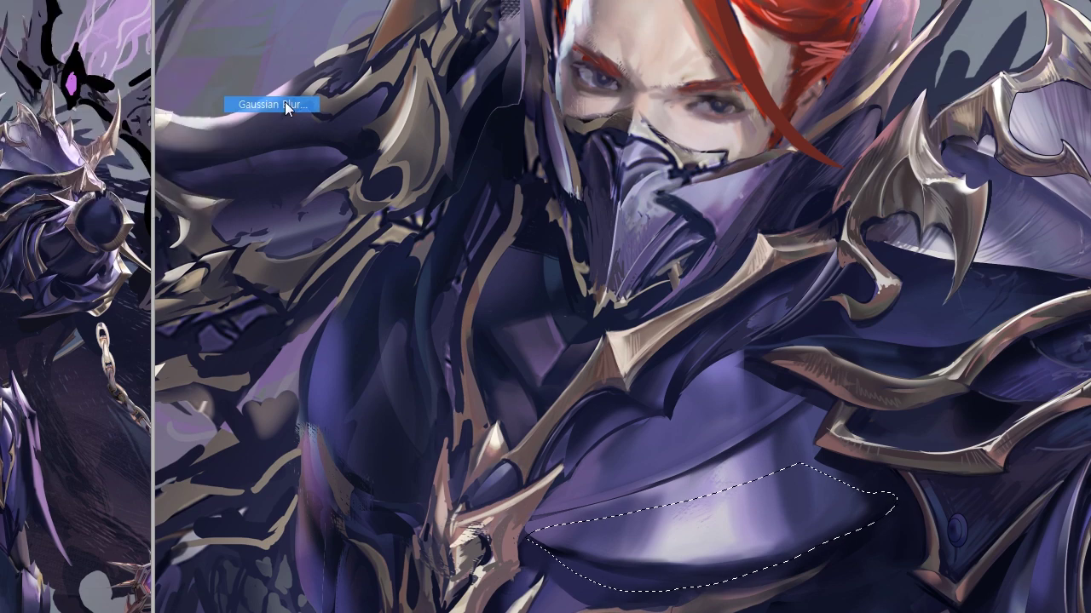
- Gaussian-blur the chest highlight and warp it into shape with Liquify
{"action": "left_click_drag", "start_coordinate": [842, 576], "coordinate": [870, 578]}
{"action": "key", "text": "ctrl+shift+x"}
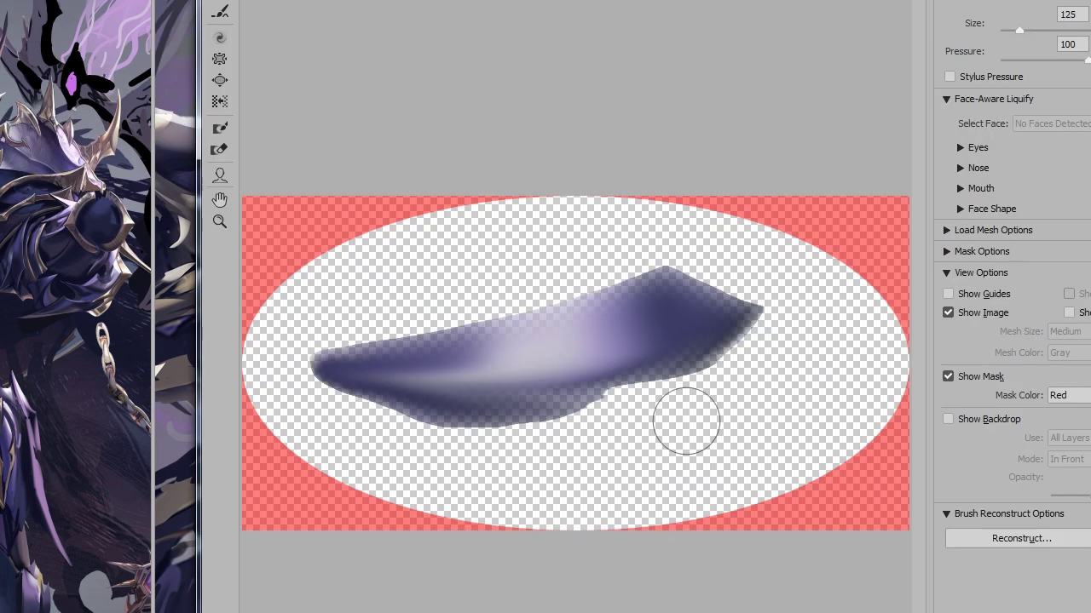
{"action": "mouse_move", "coordinate": [689, 419]}
{"action": "left_mouse_down"}
{"action": "mouse_move", "coordinate": [591, 341]}
{"action": "mouse_move", "coordinate": [414, 321]}
{"action": "mouse_move", "coordinate": [307, 387]}
{"action": "left_mouse_up"}
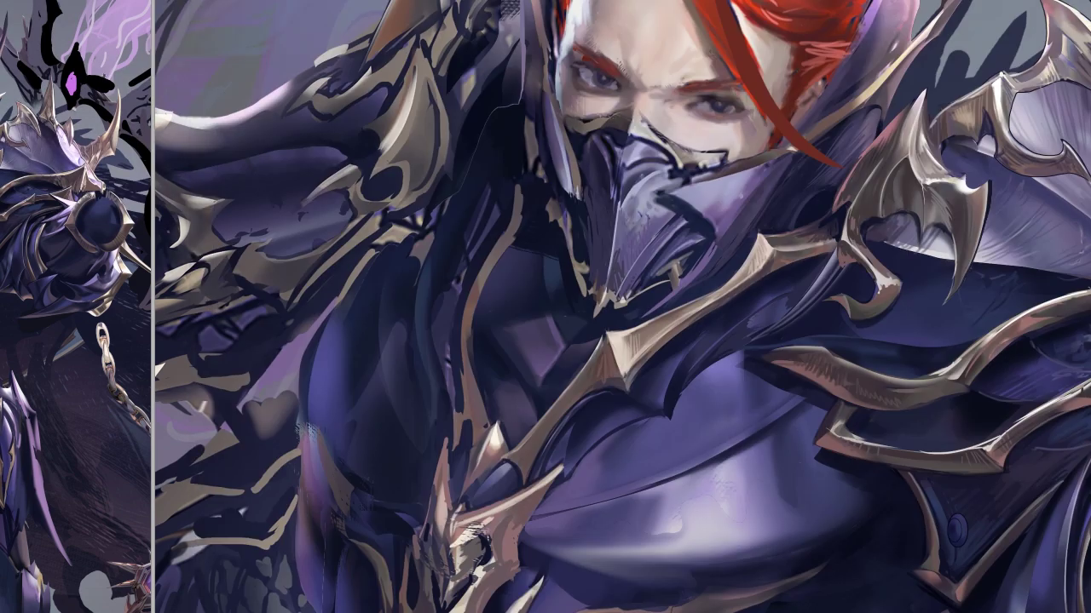
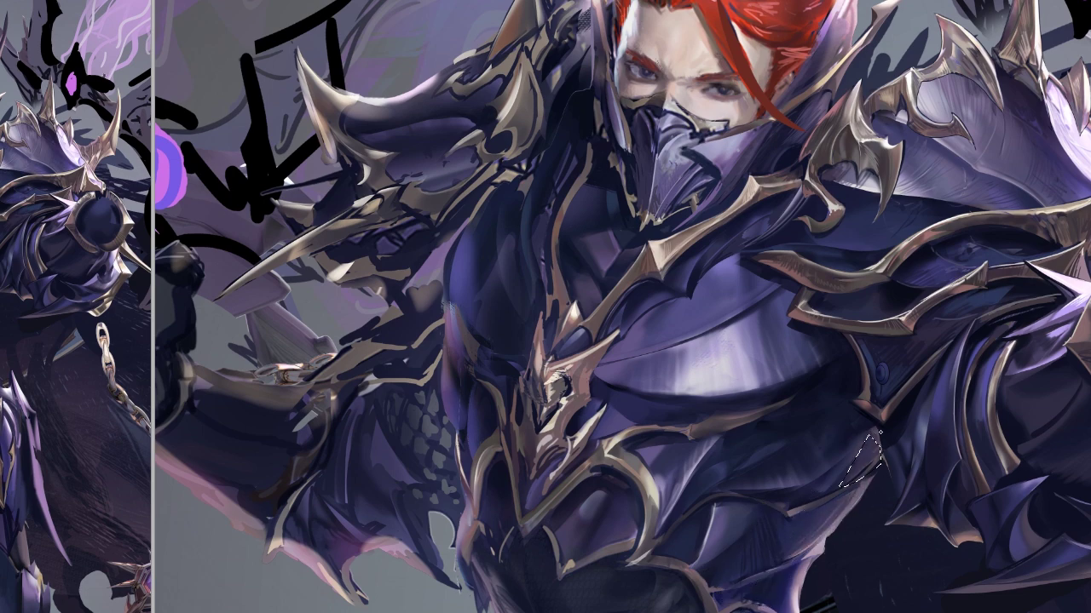
- Raise the chest armour plate's saturation by +59 and brush lighter highlights onto it
{"action": "left_click_drag", "start_coordinate": [868, 428], "coordinate": [839, 463]}
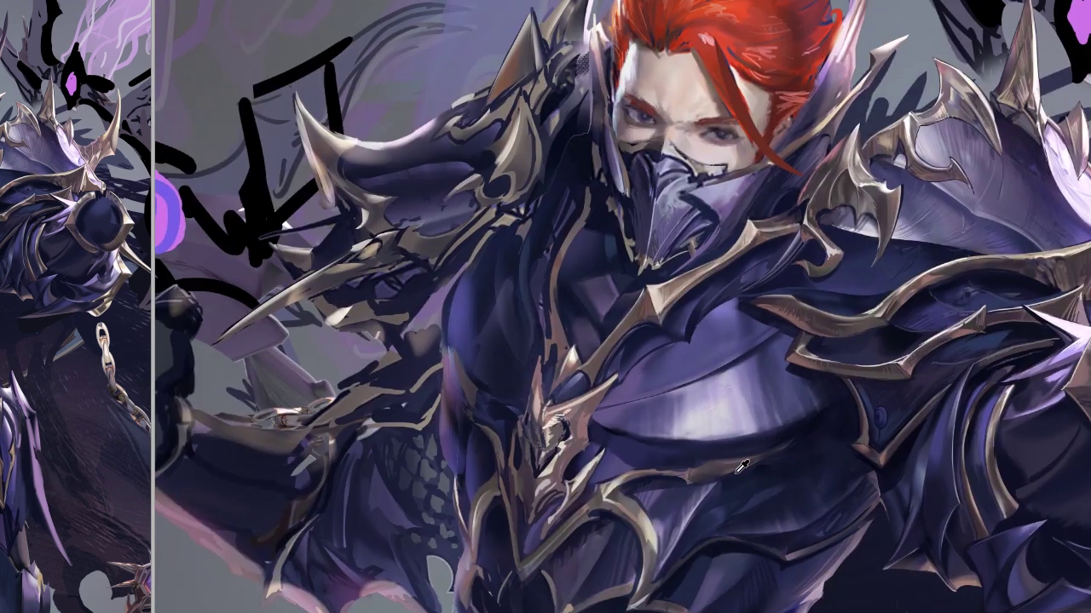
{"action": "left_click_drag", "start_coordinate": [643, 409], "coordinate": [712, 448]}
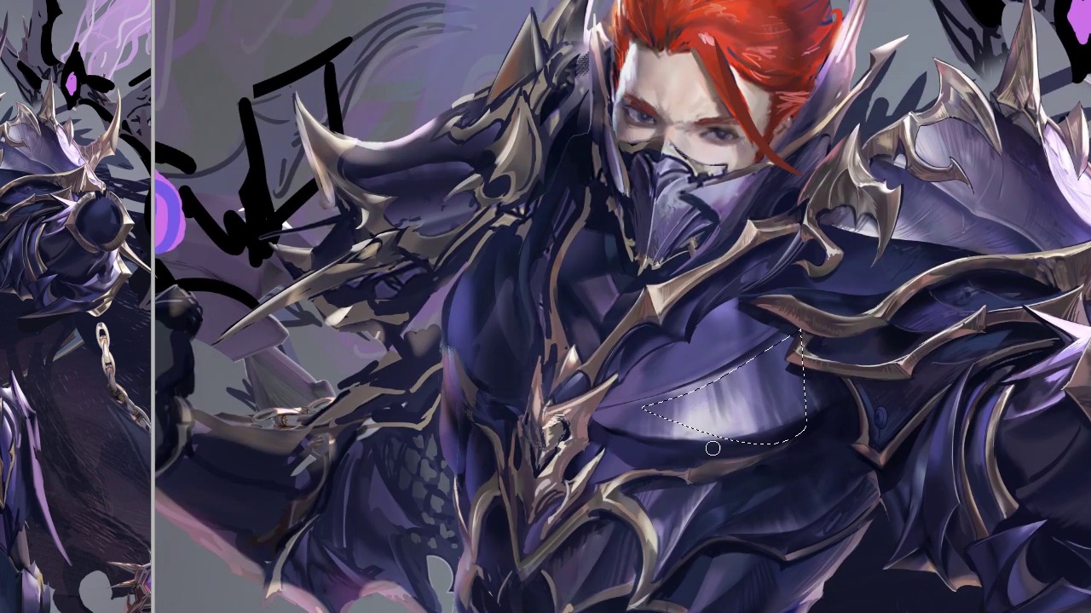
{"action": "key", "text": "ctrl+u"}
{"action": "left_click_drag", "start_coordinate": [98, 317], "coordinate": [147, 320]}
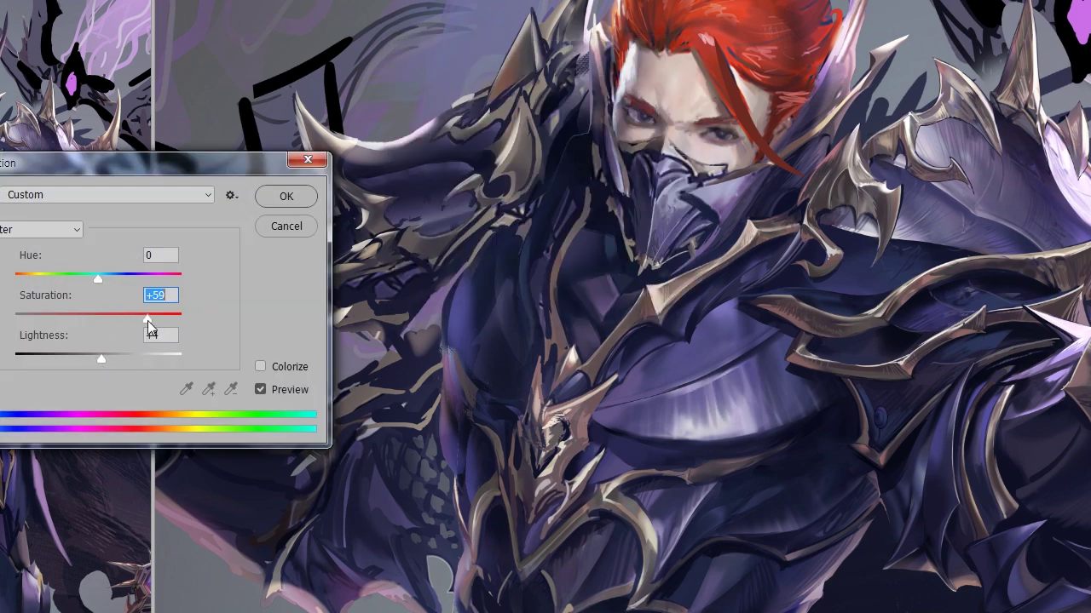
{"action": "key", "text": "Return"}
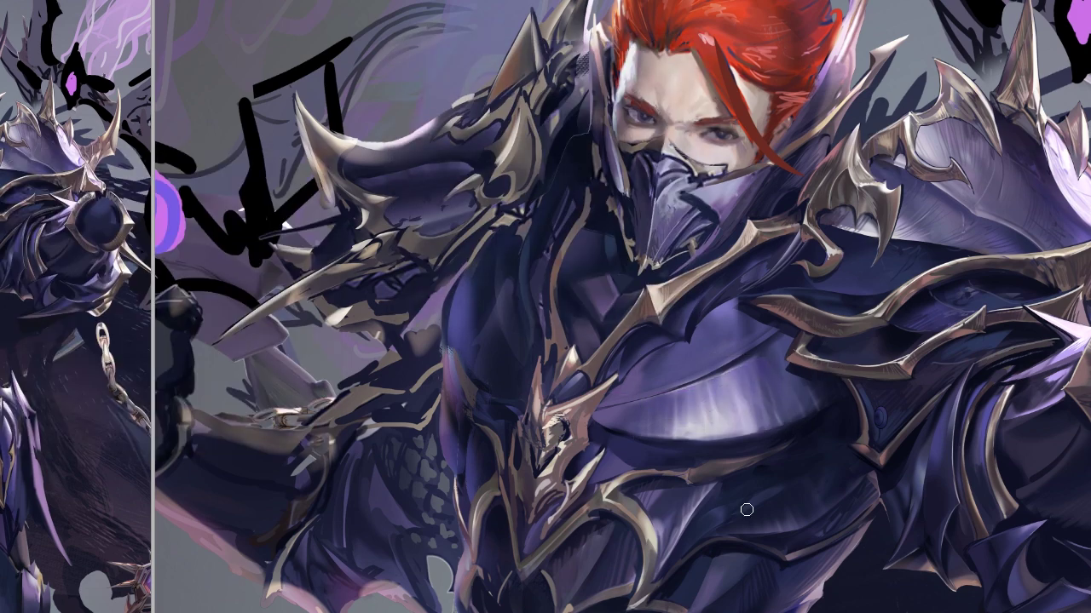
{"action": "left_click_drag", "start_coordinate": [720, 376], "coordinate": [695, 417]}
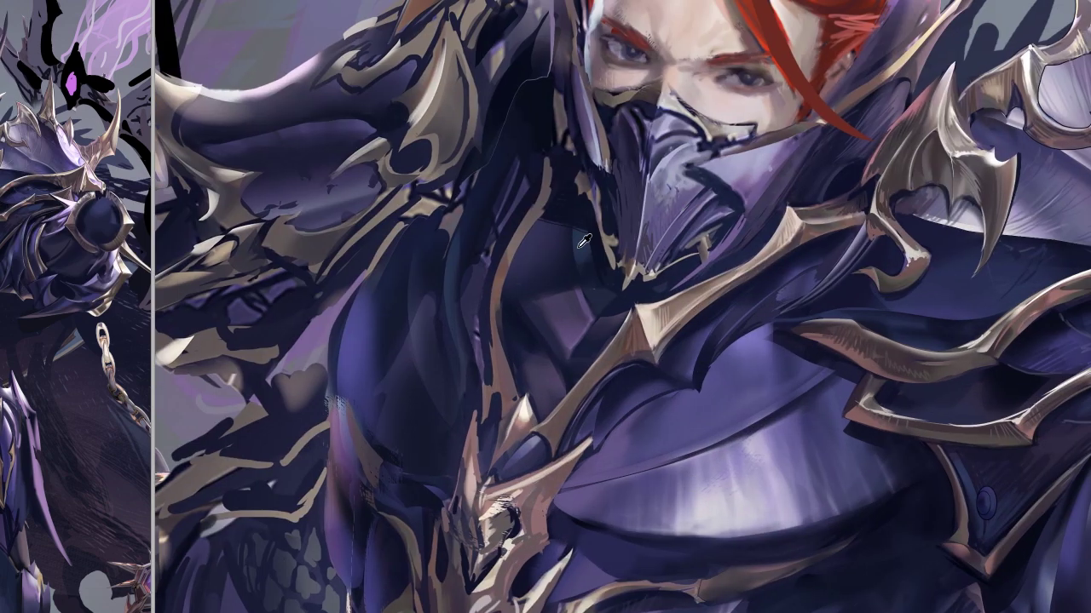
- Lasso an area of the abdomen armour and paint a light stroke onto it
{"action": "key", "text": "l"}
{"action": "mouse_move", "coordinate": [516, 245]}
{"action": "left_mouse_down"}
{"action": "mouse_move", "coordinate": [577, 349]}
{"action": "mouse_move", "coordinate": [545, 401]}
{"action": "left_mouse_up"}
{"action": "mouse_move", "coordinate": [598, 317]}
{"action": "left_mouse_down"}
{"action": "mouse_move", "coordinate": [562, 393]}
{"action": "mouse_move", "coordinate": [539, 315]}
{"action": "left_mouse_up"}
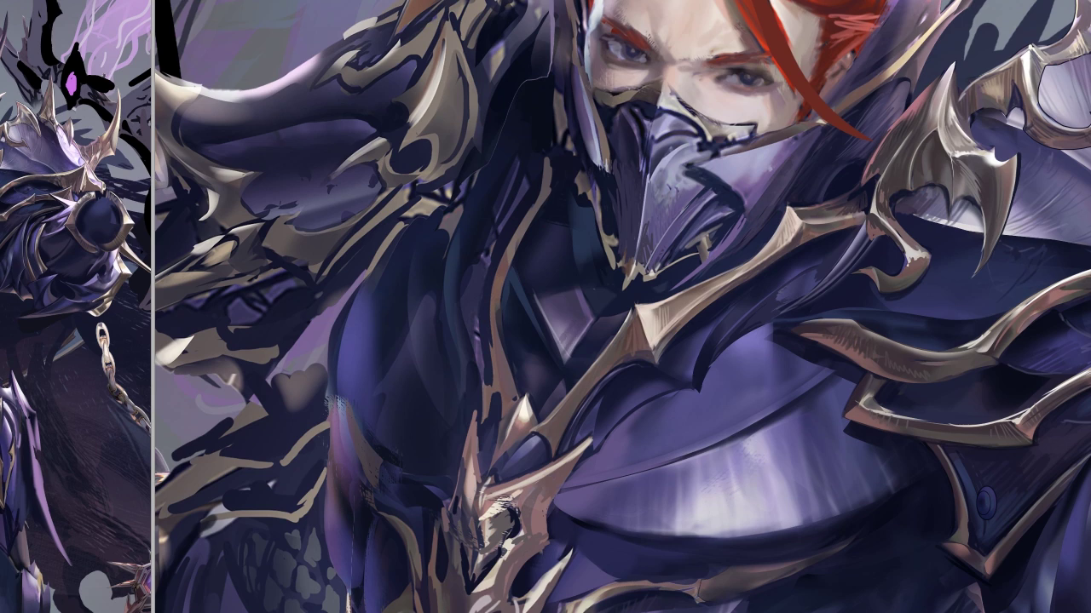
{"action": "left_click_drag", "start_coordinate": [532, 379], "coordinate": [544, 403]}
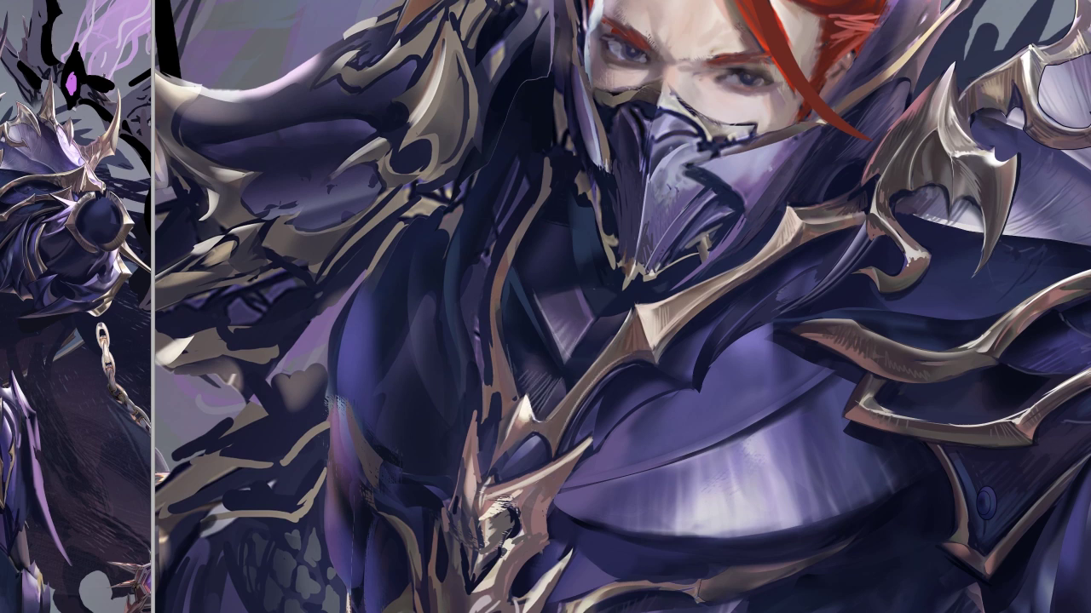
- Select a band of the lower armour and brighten a small part of it
{"action": "left_click_drag", "start_coordinate": [535, 417], "coordinate": [530, 426]}
{"action": "scroll", "coordinate": [546, 426], "scroll_direction": "right", "scroll_amount": 5}
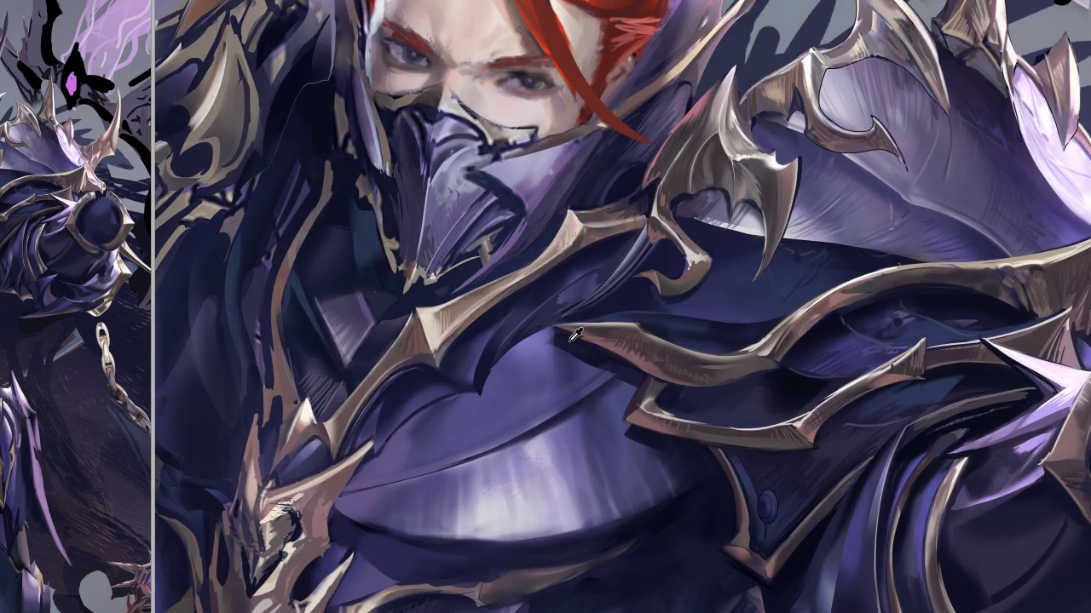
{"action": "scroll", "coordinate": [597, 367], "scroll_direction": "up", "scroll_amount": 5}
{"action": "left_click_drag", "start_coordinate": [661, 531], "coordinate": [648, 596]}
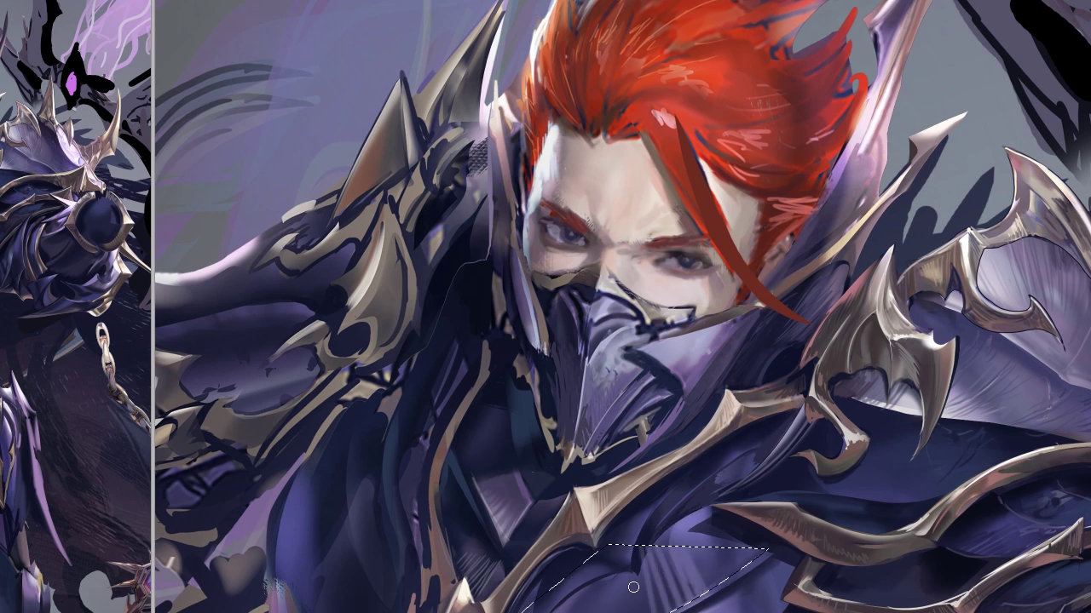
{"action": "key", "text": "ctrl+d"}
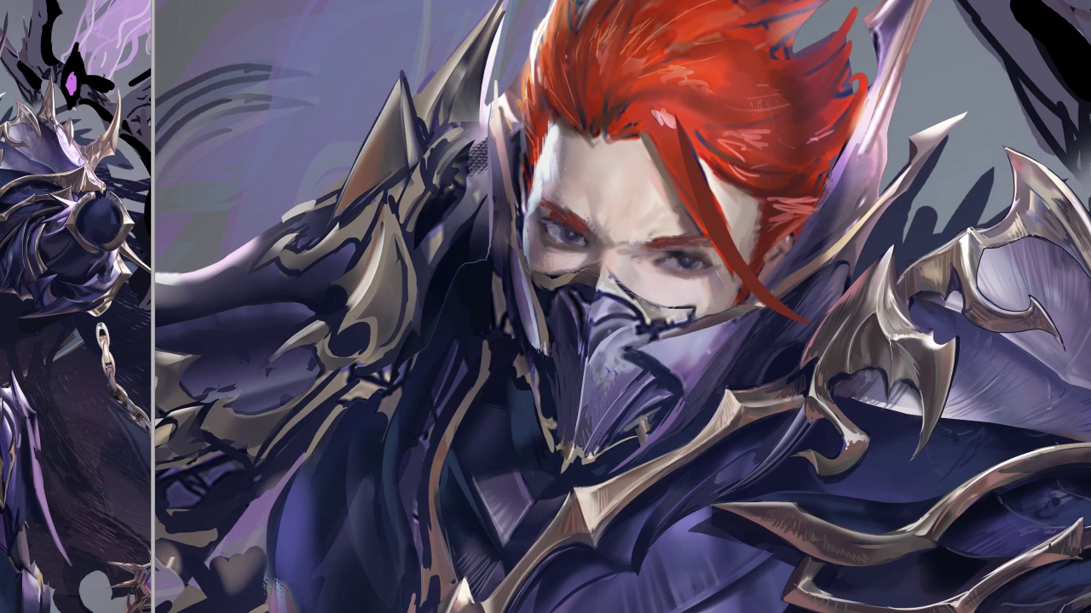
{"action": "left_click_drag", "start_coordinate": [663, 554], "coordinate": [655, 610]}
- Paint dark purple over the white abdomen armour patch, then undo that fill
{"action": "left_click_drag", "start_coordinate": [485, 604], "coordinate": [655, 523]}
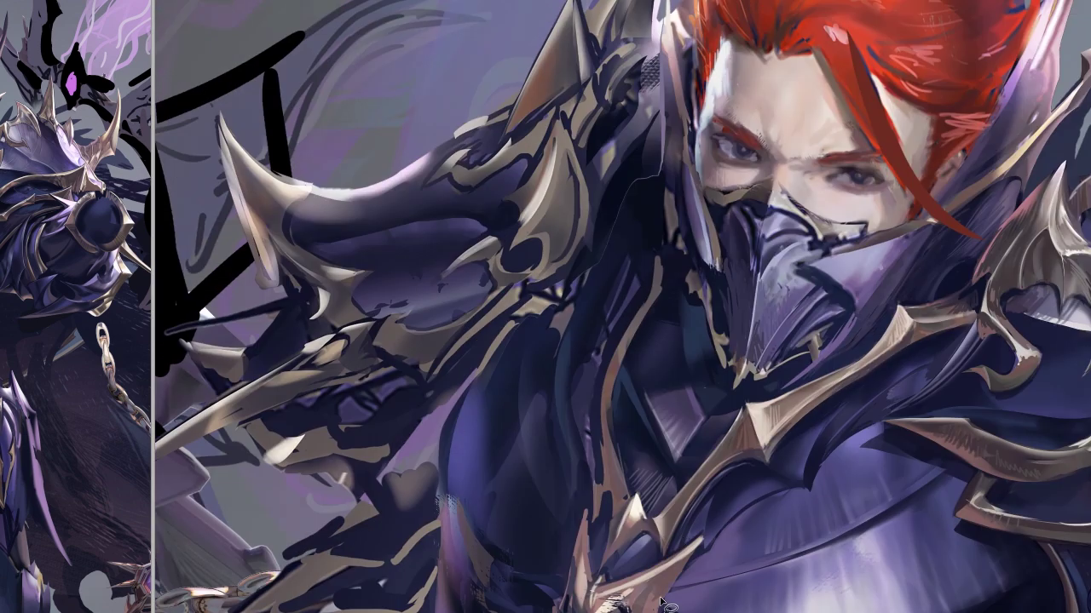
{"action": "left_click_drag", "start_coordinate": [659, 603], "coordinate": [540, 505]}
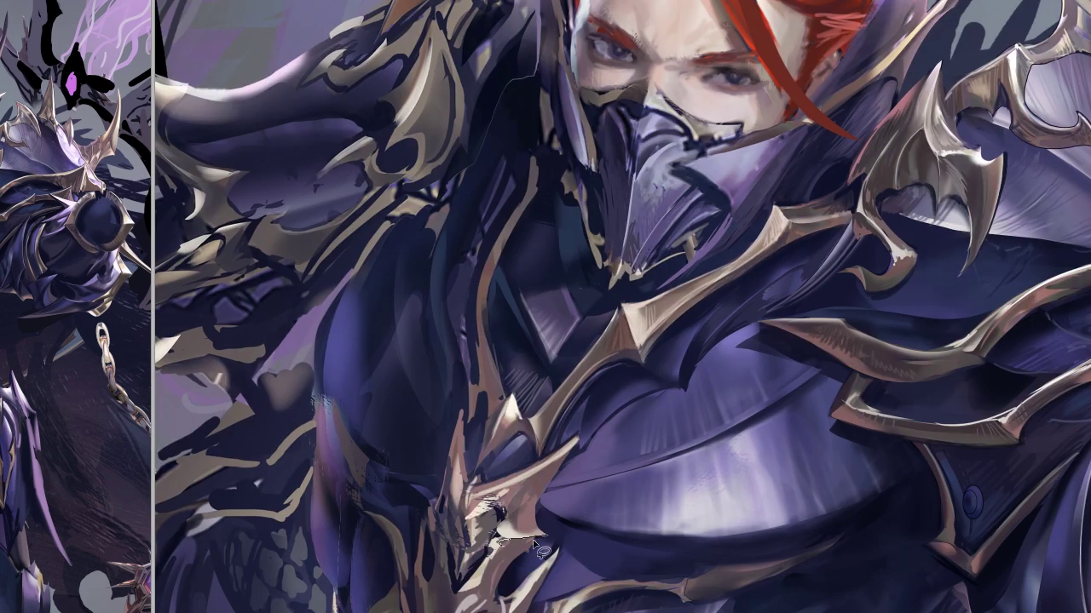
{"action": "mouse_move", "coordinate": [537, 545]}
{"action": "left_mouse_down"}
{"action": "mouse_move", "coordinate": [516, 567]}
{"action": "mouse_move", "coordinate": [558, 569]}
{"action": "left_mouse_up"}
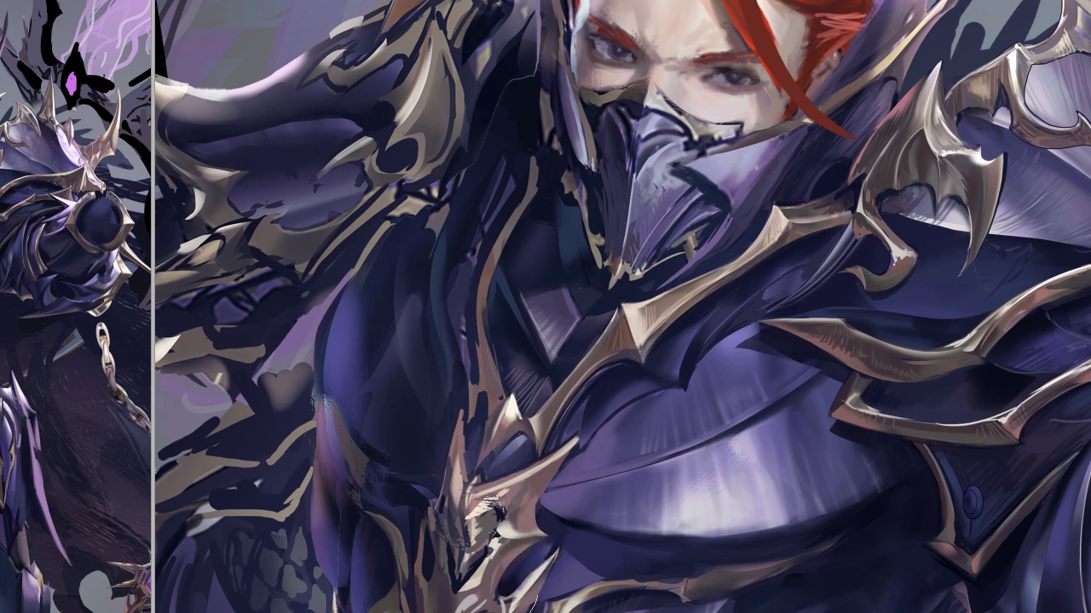
{"action": "key", "text": "ctrl+z"}
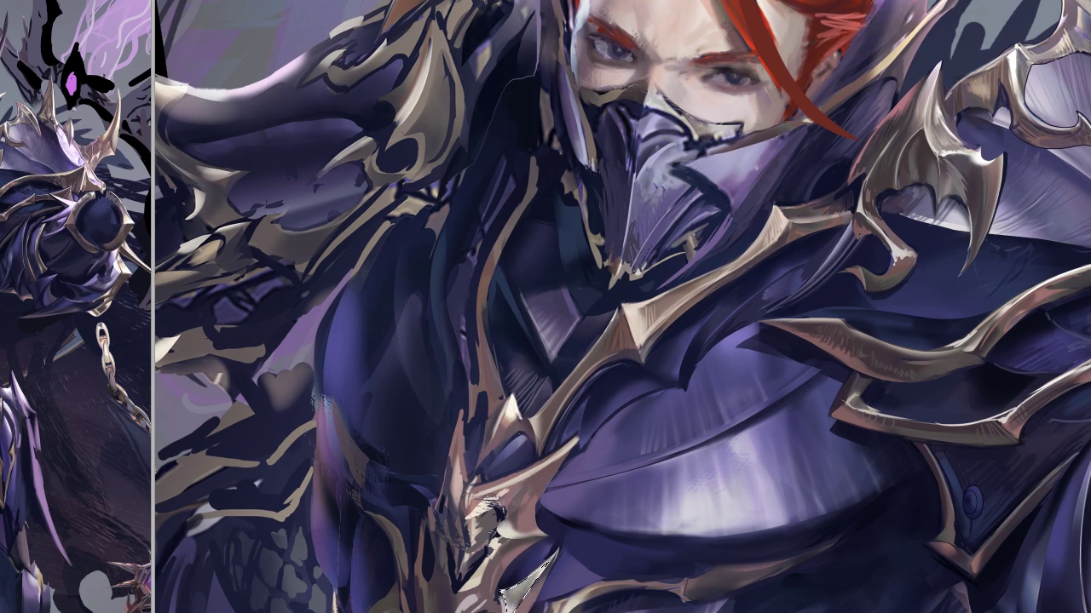
- Lasso small sections of the lower armour on the figure's left side
{"action": "key", "text": "l"}
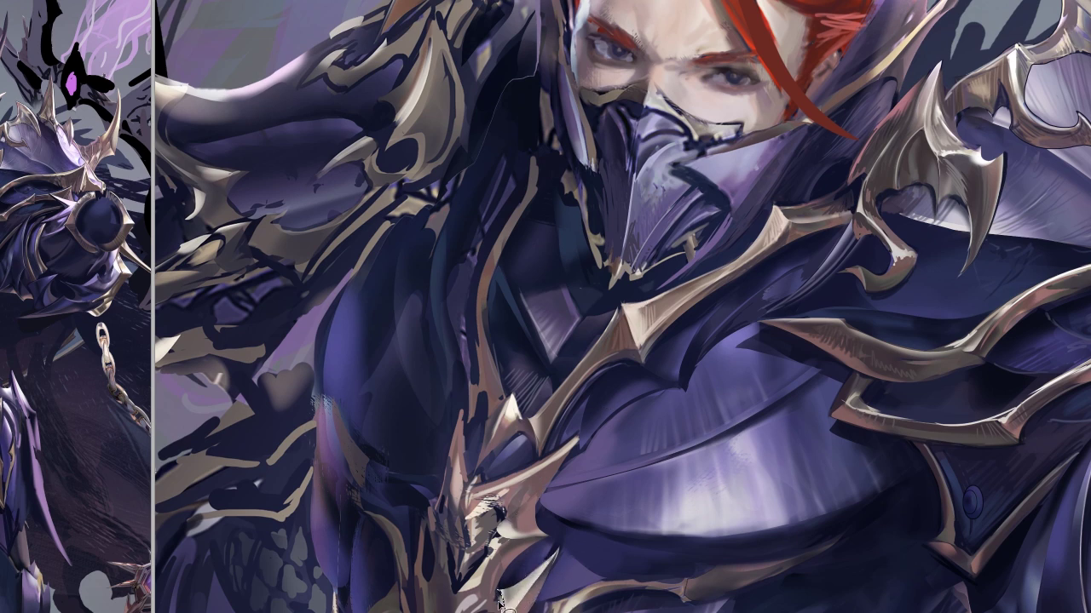
{"action": "left_click_drag", "start_coordinate": [504, 508], "coordinate": [458, 533]}
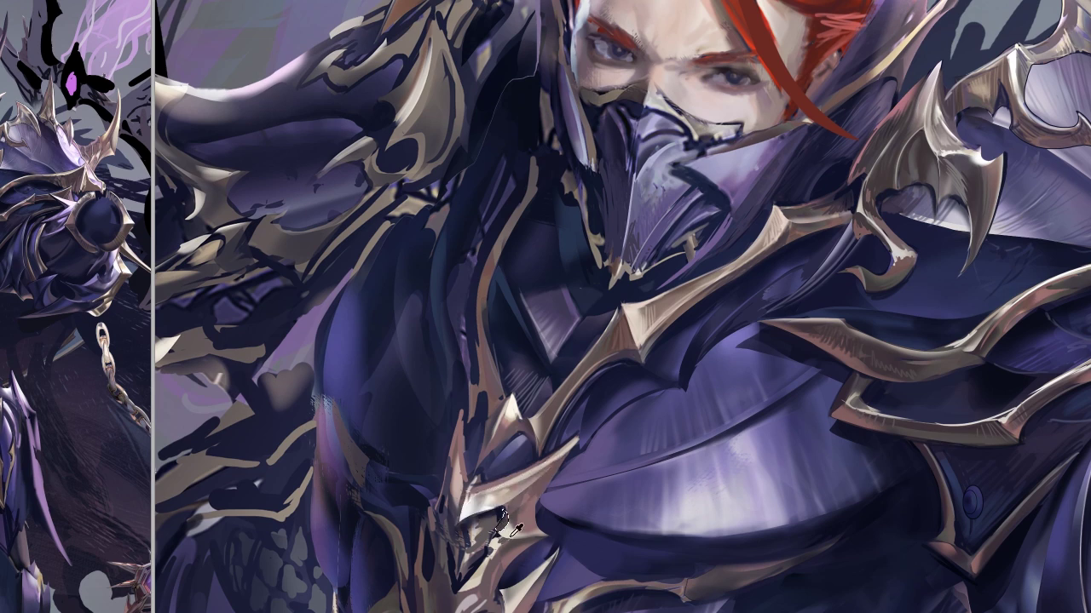
{"action": "mouse_move", "coordinate": [503, 511]}
{"action": "left_mouse_down"}
{"action": "mouse_move", "coordinate": [475, 550]}
{"action": "mouse_move", "coordinate": [495, 537]}
{"action": "left_mouse_up"}
{"action": "left_click_drag", "start_coordinate": [468, 426], "coordinate": [502, 533]}
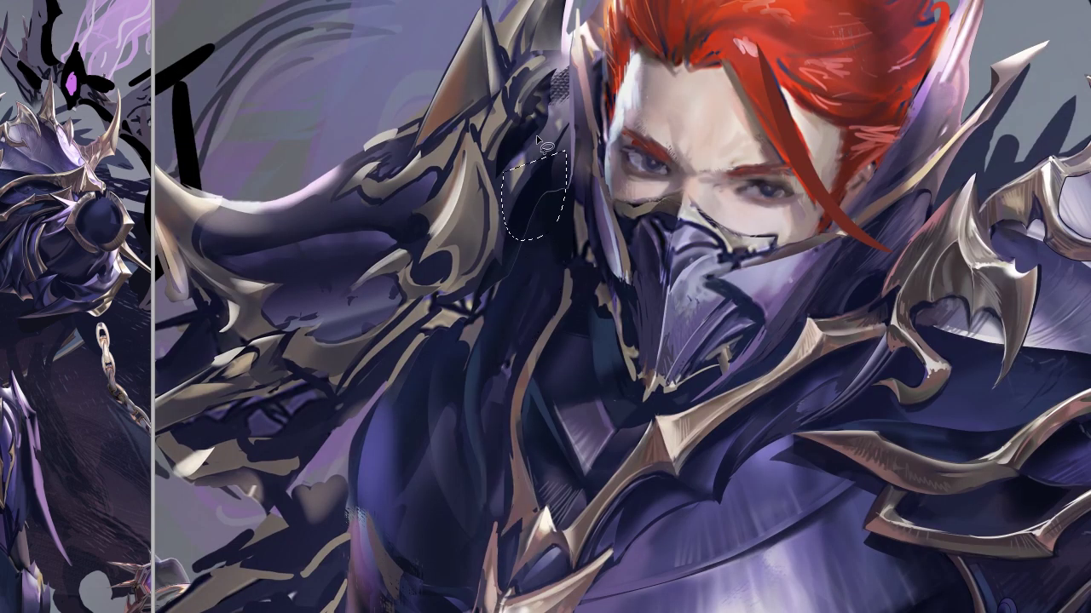
- Fill the strip along the mask's edge with a sampled lighter lavender and deselect
{"action": "left_click_drag", "start_coordinate": [611, 262], "coordinate": [593, 500]}
{"action": "left_click", "coordinate": [594, 500], "text": "alt"}
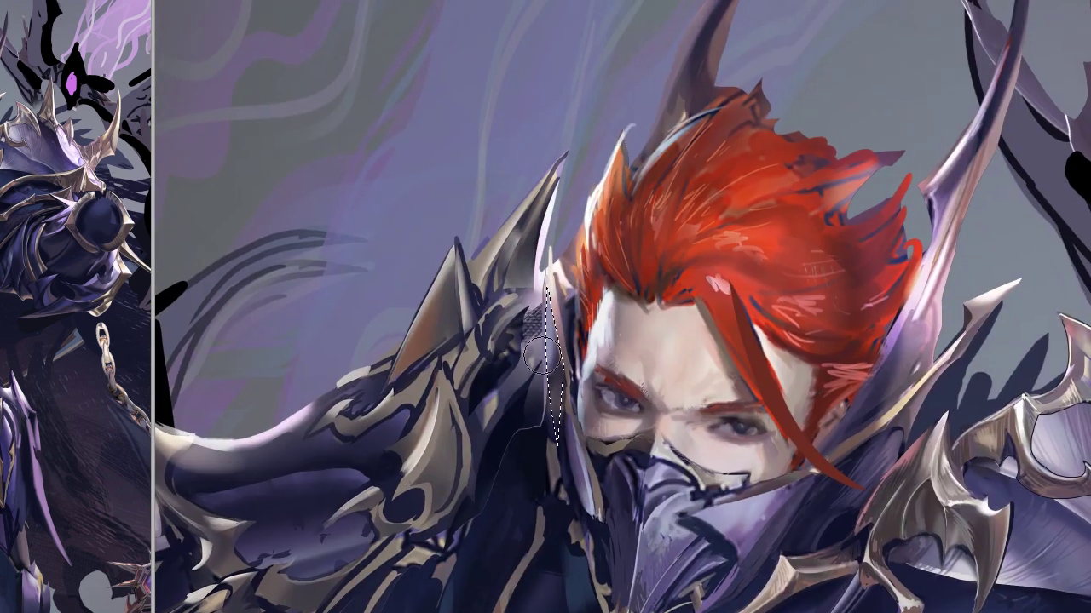
{"action": "left_click_drag", "start_coordinate": [569, 418], "coordinate": [588, 520]}
{"action": "key", "text": "Delete"}
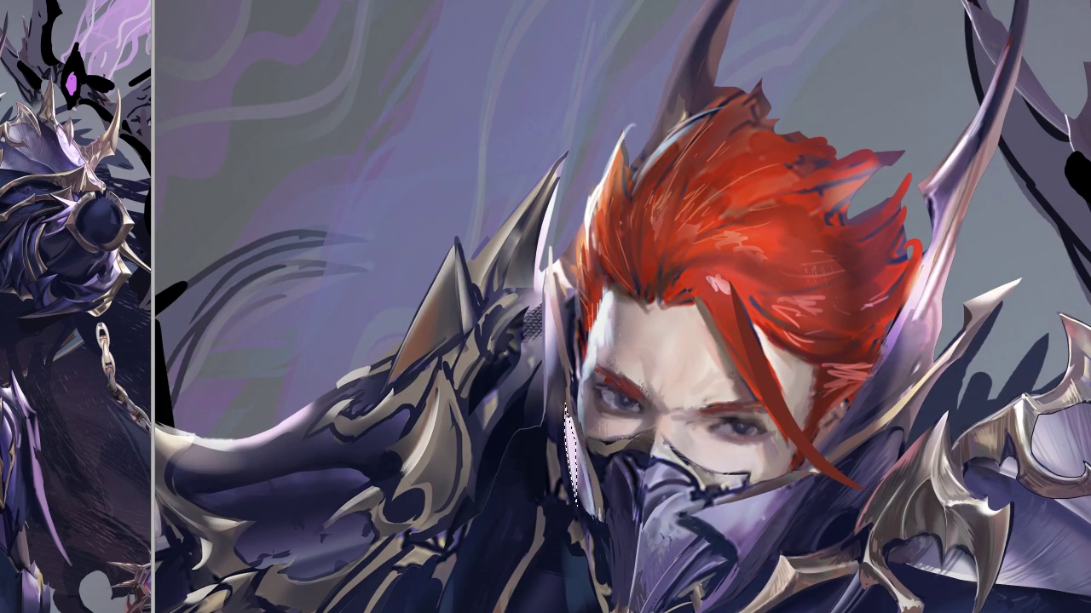
{"action": "key", "text": "ctrl+d"}
{"action": "left_click_drag", "start_coordinate": [583, 479], "coordinate": [579, 508]}
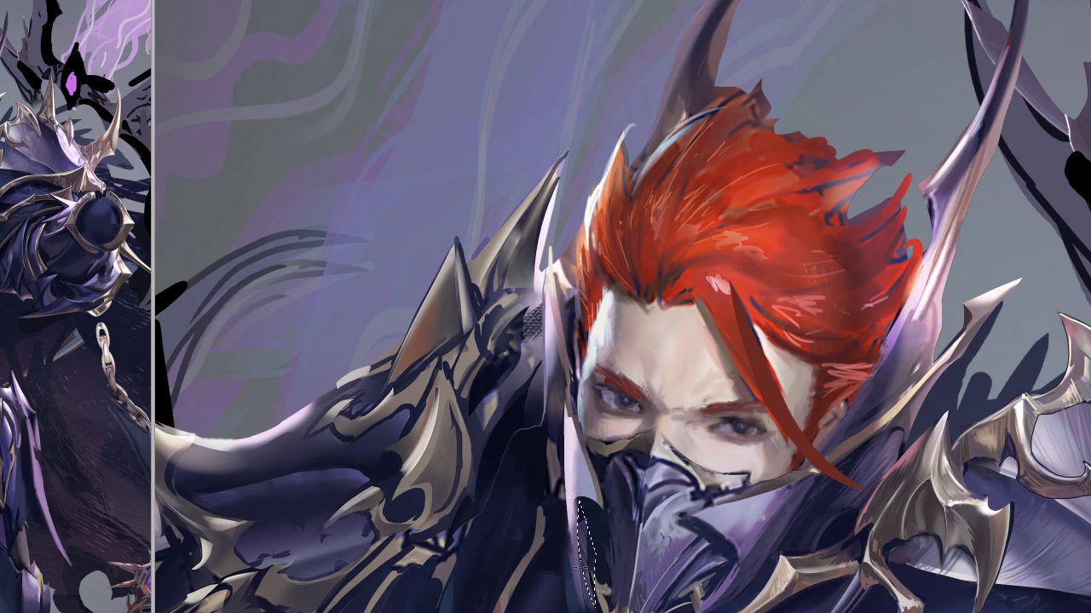
- Sample a colour and lasso an armour area below the mask
{"action": "key", "text": "i"}
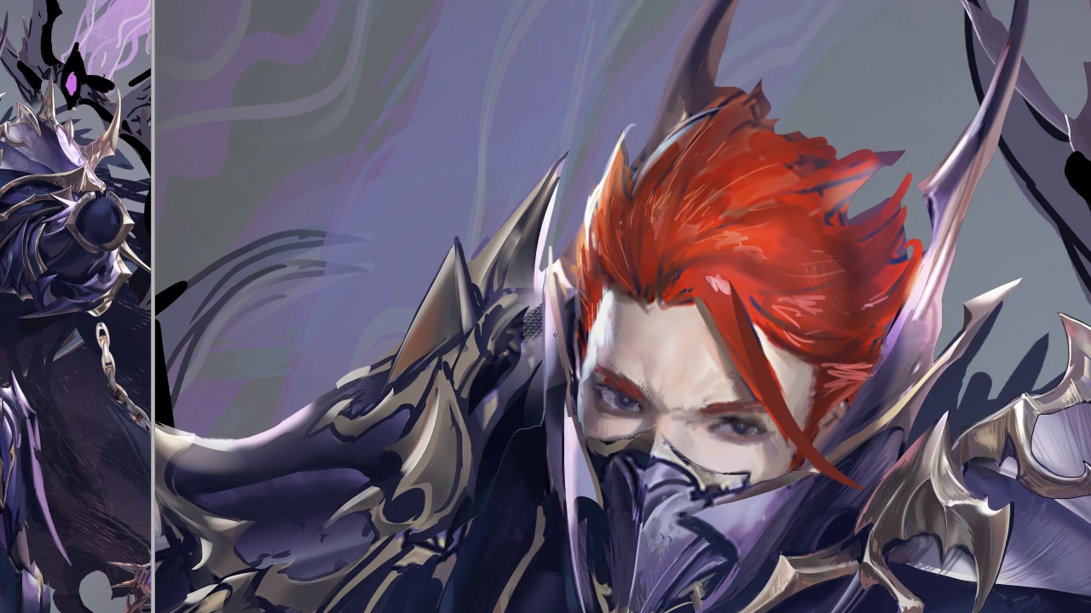
{"action": "key", "text": "l"}
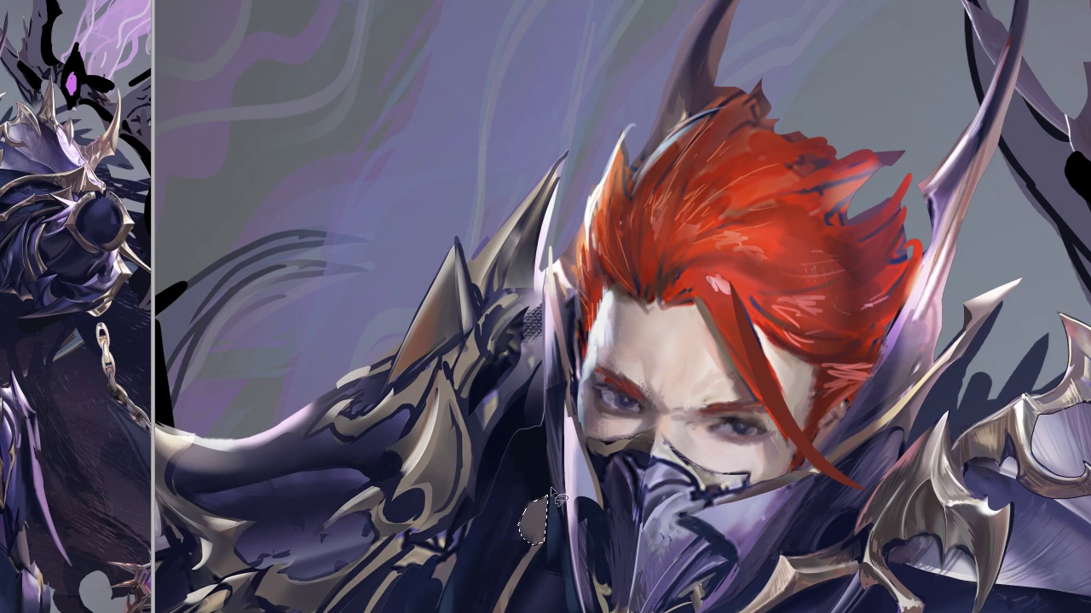
{"action": "scroll", "coordinate": [537, 507], "scroll_direction": "down", "scroll_amount": 1}
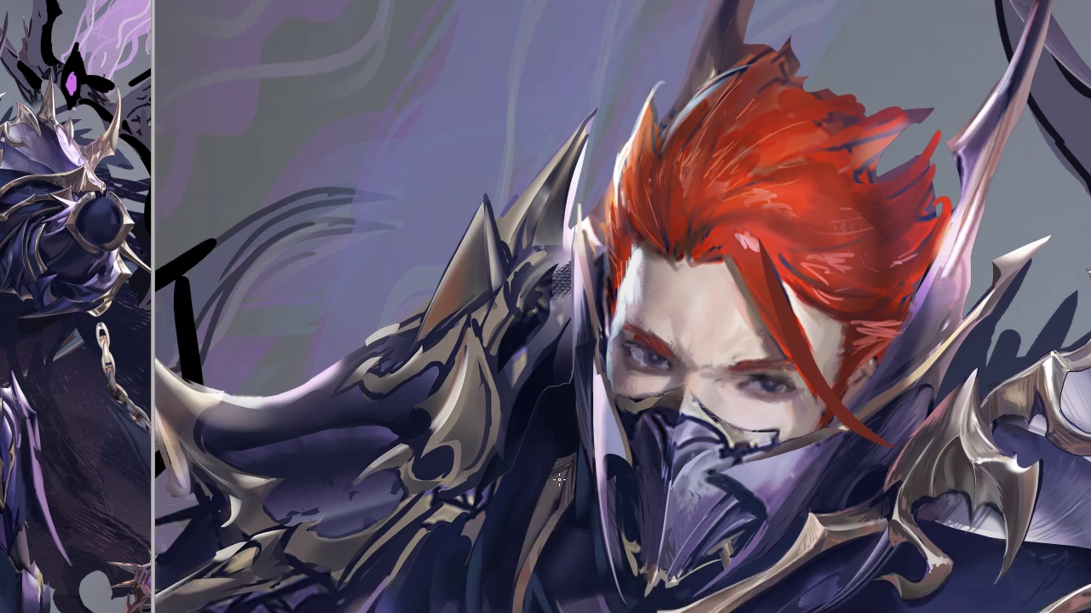
{"action": "mouse_move", "coordinate": [526, 569]}
{"action": "left_mouse_down"}
{"action": "mouse_move", "coordinate": [540, 558]}
{"action": "mouse_move", "coordinate": [520, 601]}
{"action": "mouse_move", "coordinate": [535, 552]}
{"action": "mouse_move", "coordinate": [523, 509]}
{"action": "mouse_move", "coordinate": [532, 588]}
{"action": "mouse_move", "coordinate": [521, 607]}
{"action": "left_mouse_up"}
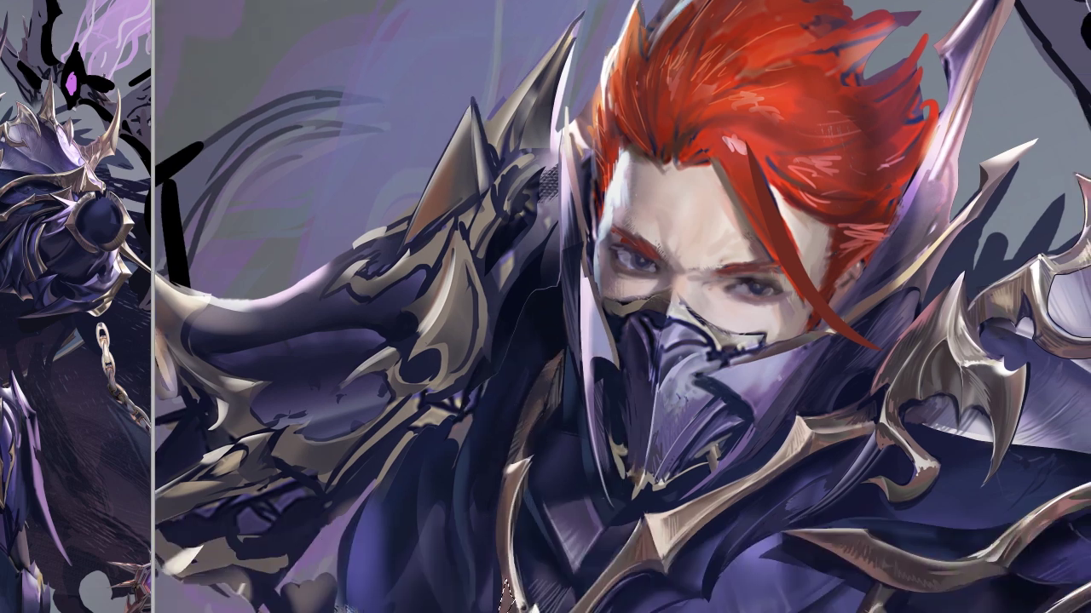
- Adjust the brush, paint light strokes on the central torso ornament, and sample an armour colour
{"action": "scroll", "coordinate": [516, 589], "scroll_direction": "up", "scroll_amount": 1}
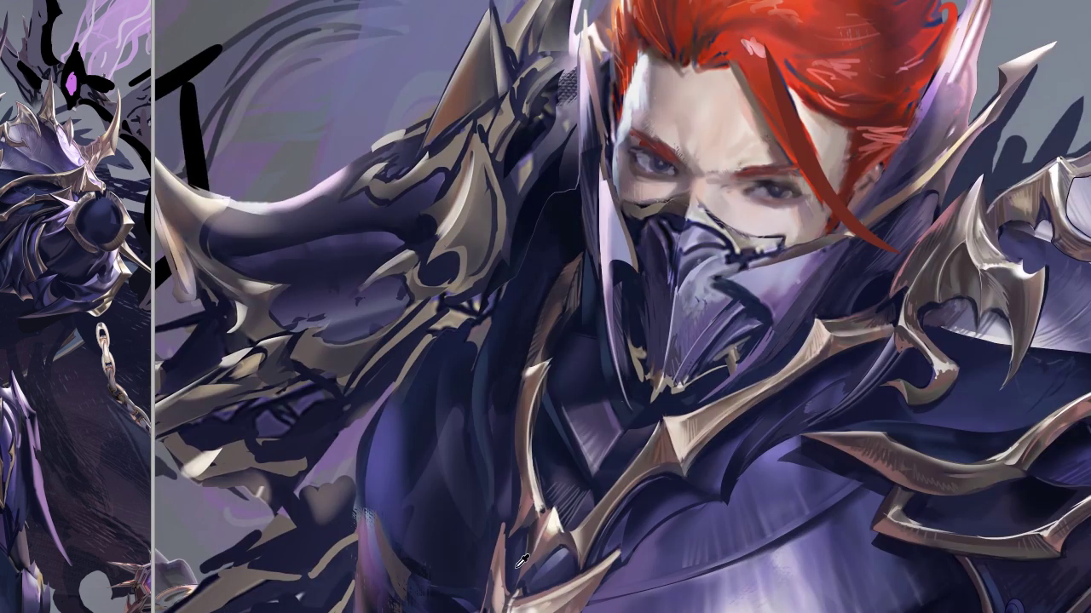
{"action": "mouse_move", "coordinate": [496, 506]}
{"action": "left_mouse_down"}
{"action": "mouse_move", "coordinate": [480, 465]}
{"action": "mouse_move", "coordinate": [502, 379]}
{"action": "mouse_move", "coordinate": [465, 392]}
{"action": "left_mouse_up"}
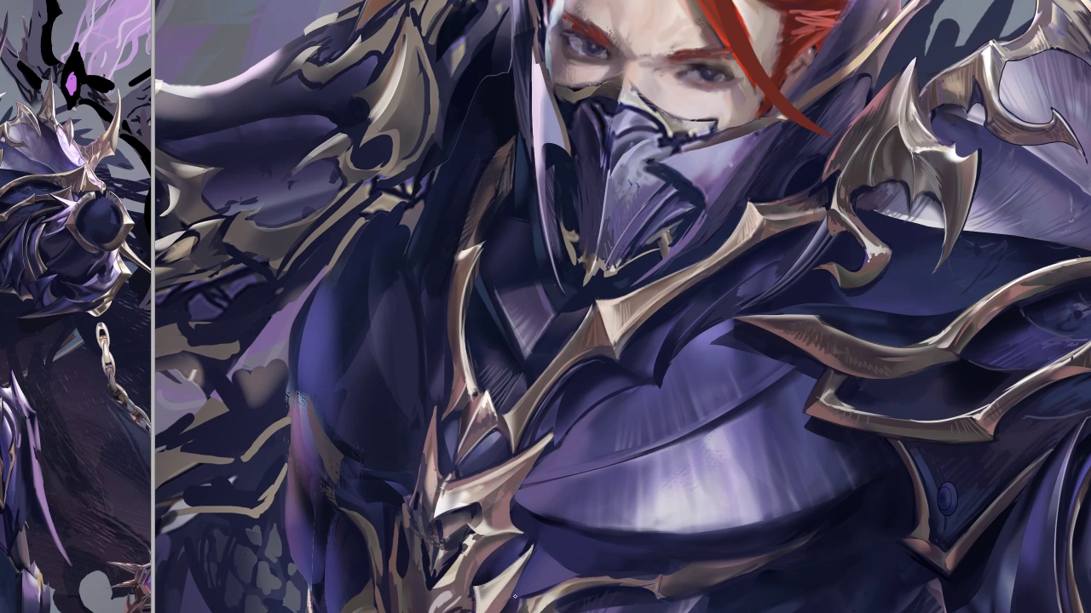
{"action": "scroll", "coordinate": [549, 422], "scroll_direction": "up", "scroll_amount": 2}
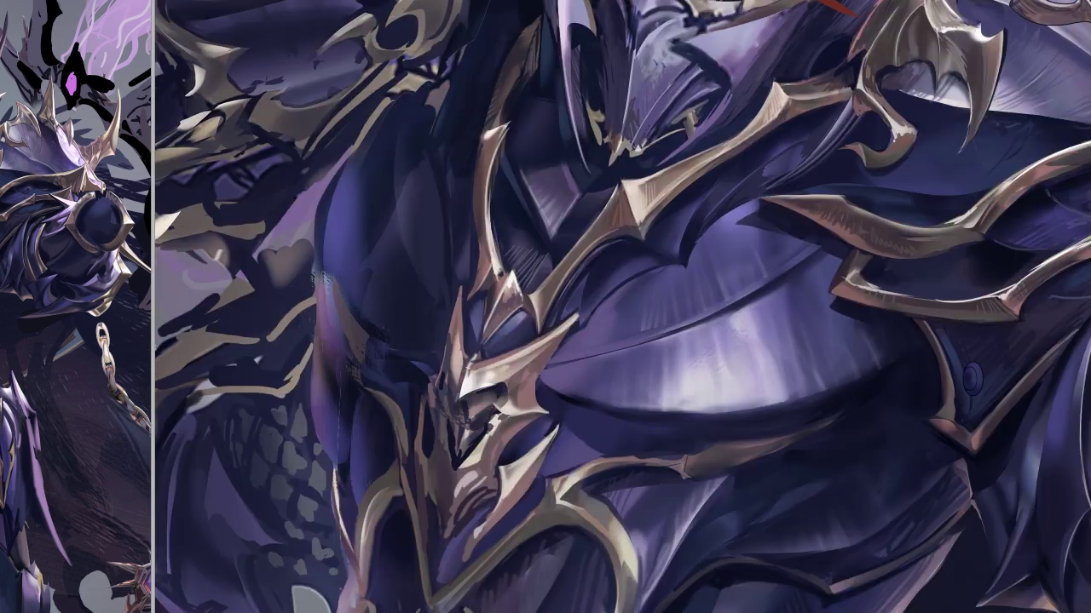
{"action": "right_click", "coordinate": [549, 420]}
{"action": "double_click", "coordinate": [595, 350]}
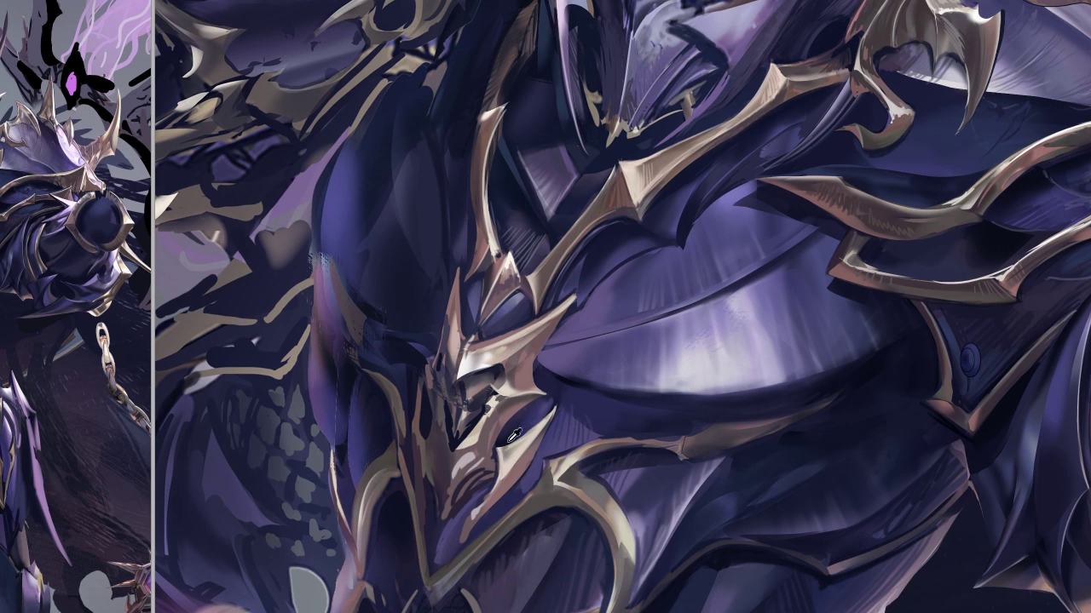
{"action": "scroll", "coordinate": [528, 477], "scroll_direction": "down", "scroll_amount": 1}
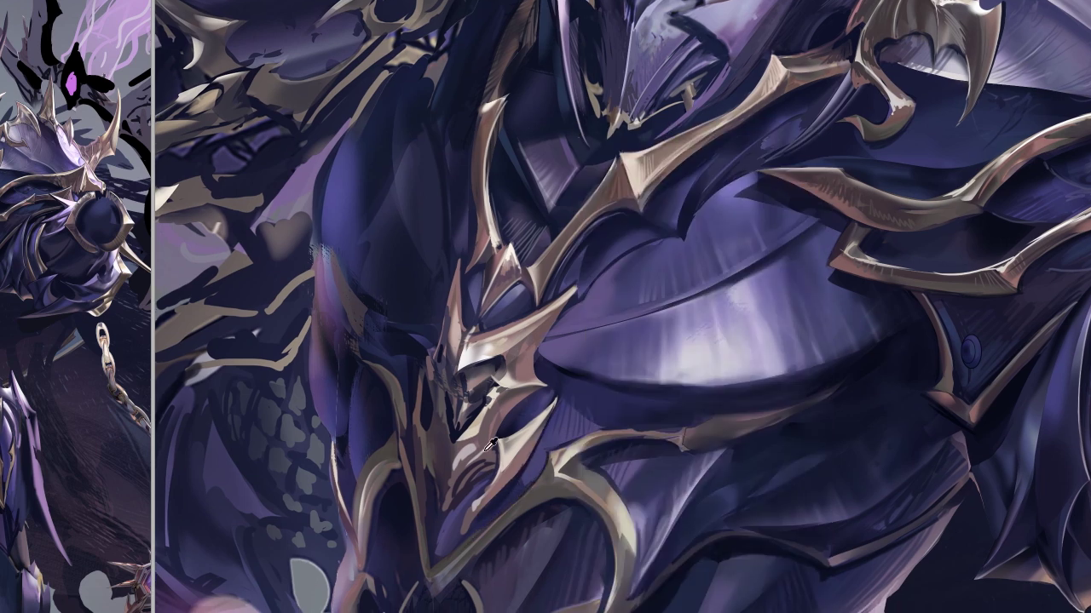
{"action": "mouse_move", "coordinate": [487, 456]}
{"action": "left_mouse_down"}
{"action": "mouse_move", "coordinate": [449, 440]}
{"action": "mouse_move", "coordinate": [490, 483]}
{"action": "left_mouse_up"}
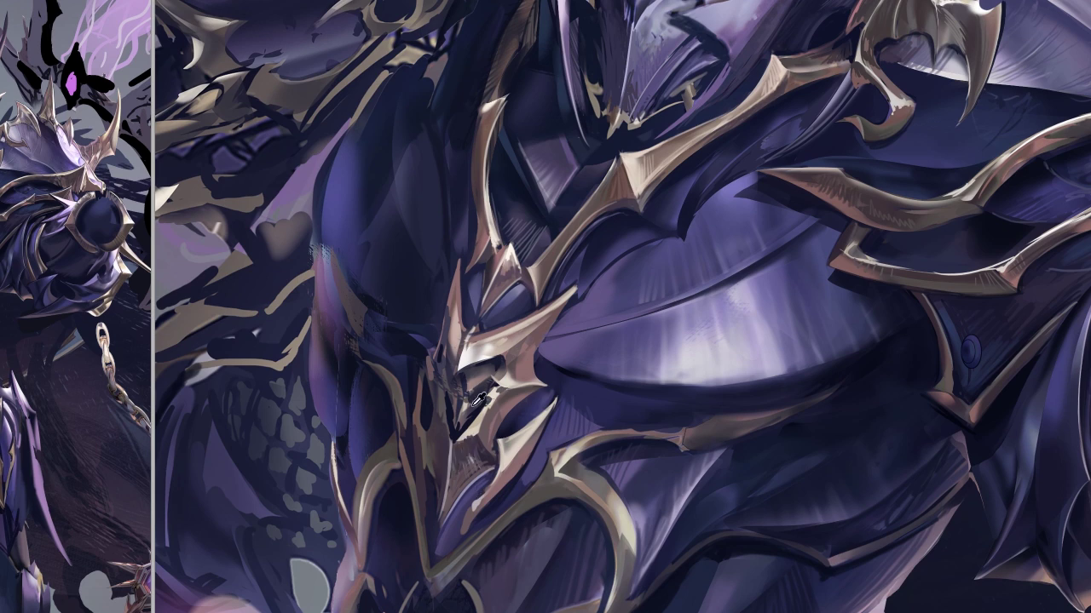
{"action": "left_click_drag", "start_coordinate": [464, 440], "coordinate": [426, 507]}
{"action": "left_click", "coordinate": [454, 446], "text": "alt"}
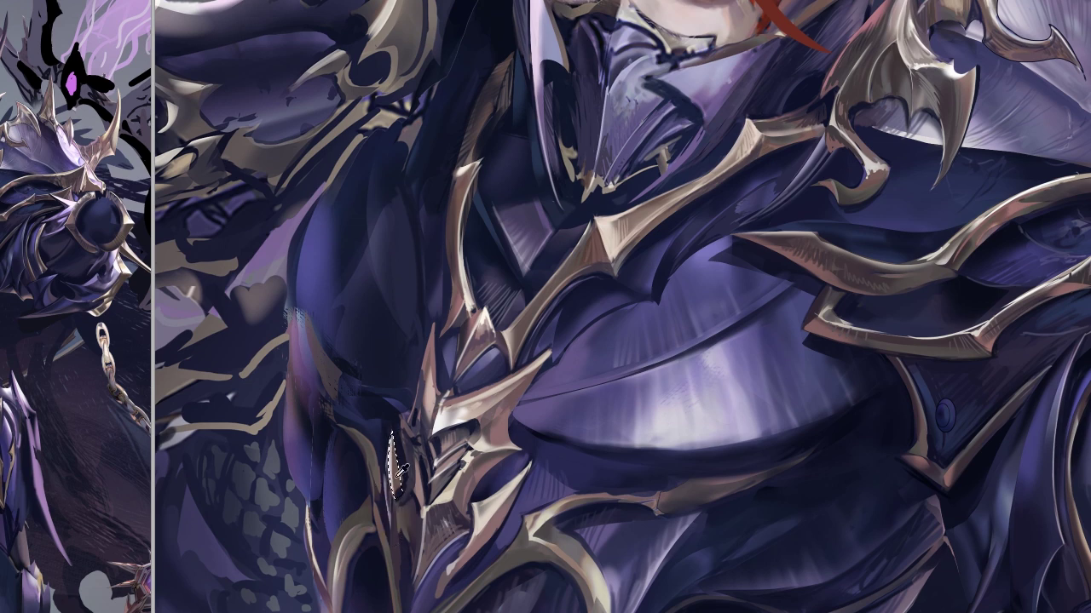
- Sample a colour from the right armour plate and outline the lower chest armour area
{"action": "scroll", "coordinate": [417, 554], "scroll_direction": "down", "scroll_amount": 2}
{"action": "left_click_drag", "start_coordinate": [732, 549], "coordinate": [603, 600]}
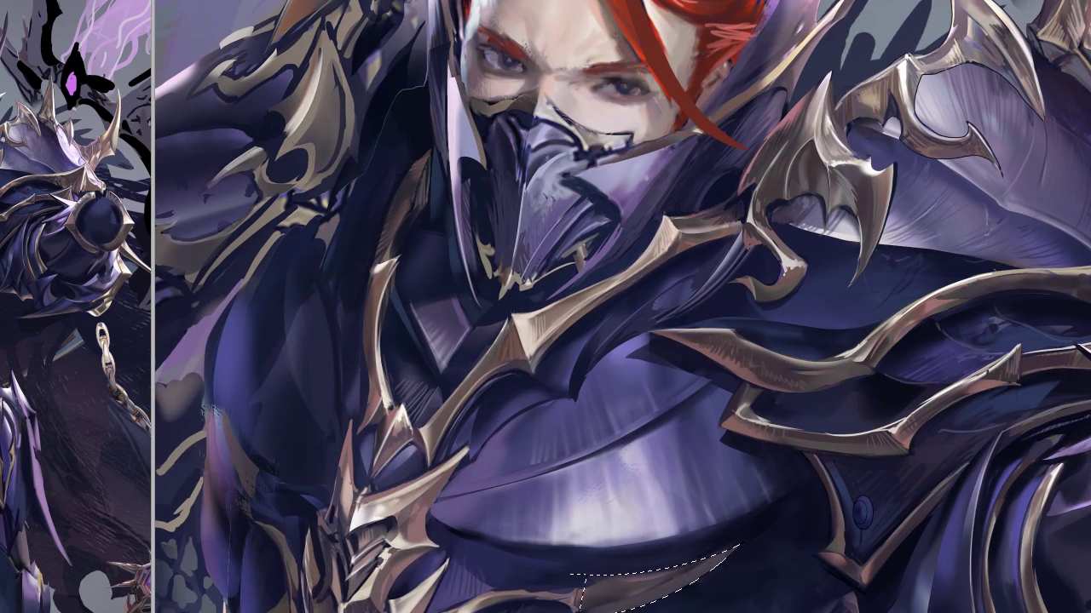
{"action": "key", "text": "b"}
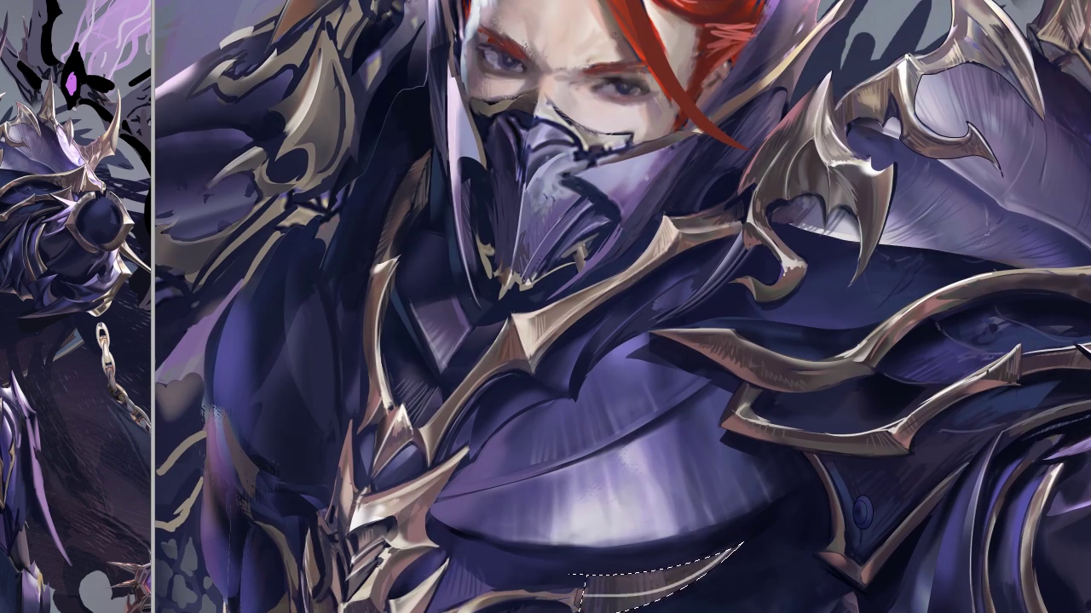
{"action": "left_click", "coordinate": [931, 307], "text": "alt"}
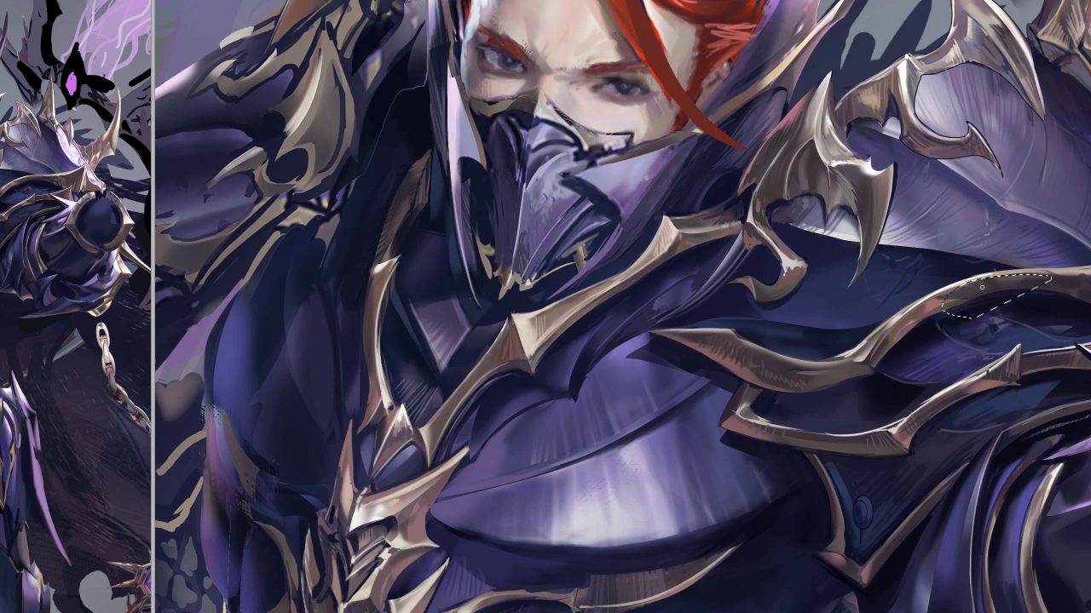
{"action": "key", "text": "l"}
{"action": "mouse_move", "coordinate": [730, 549]}
{"action": "left_mouse_down"}
{"action": "mouse_move", "coordinate": [619, 605]}
{"action": "mouse_move", "coordinate": [578, 568]}
{"action": "mouse_move", "coordinate": [597, 612]}
{"action": "mouse_move", "coordinate": [608, 545]}
{"action": "left_mouse_up"}
{"action": "left_click_drag", "start_coordinate": [607, 612], "coordinate": [594, 590]}
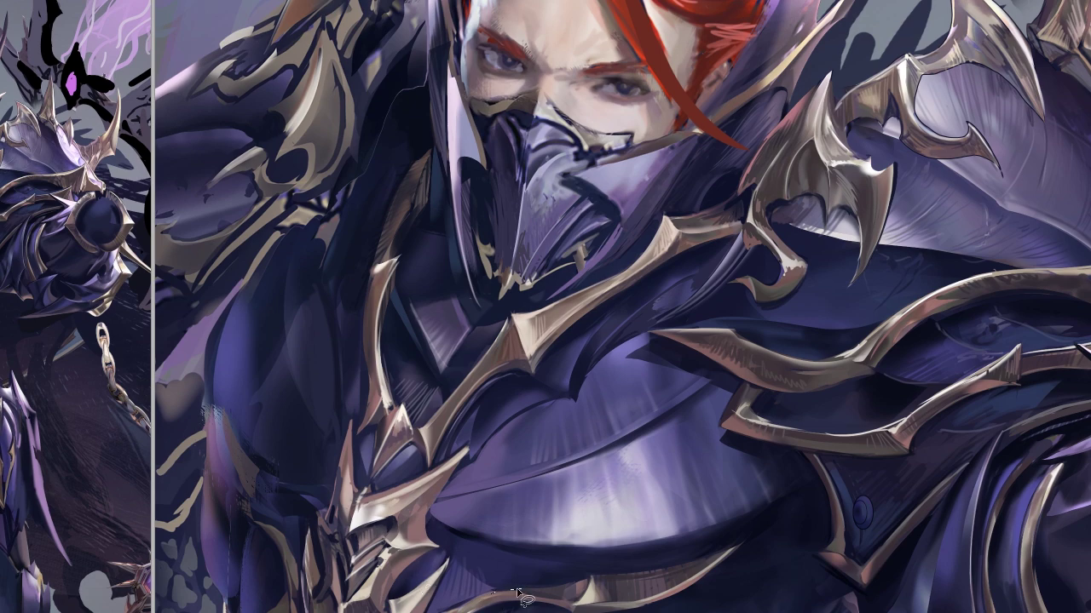
{"action": "scroll", "coordinate": [517, 594], "scroll_direction": "down", "scroll_amount": 3}
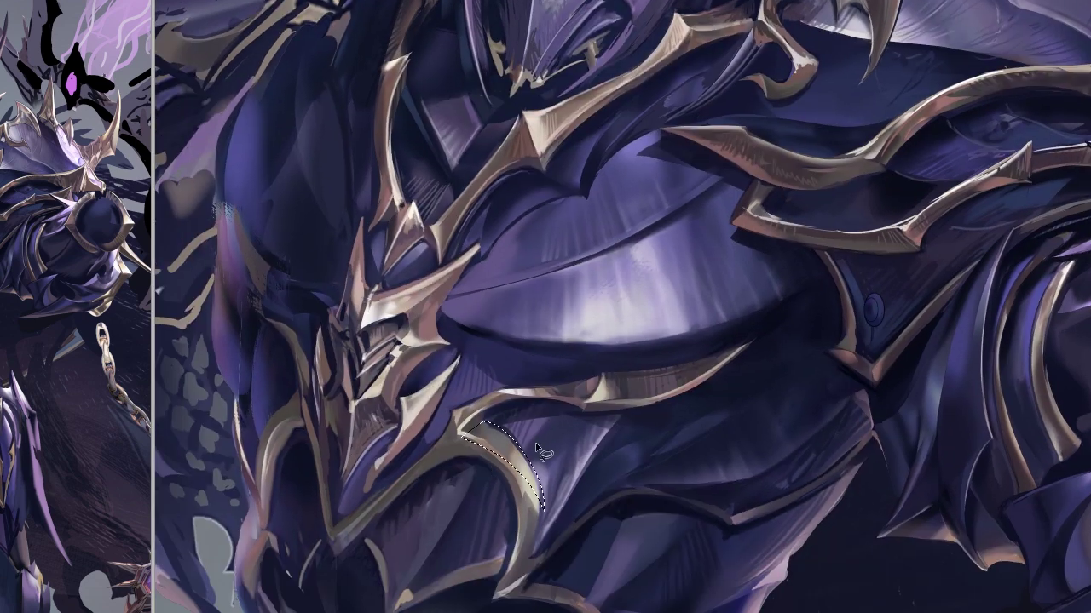
{"action": "left_click", "coordinate": [487, 438]}
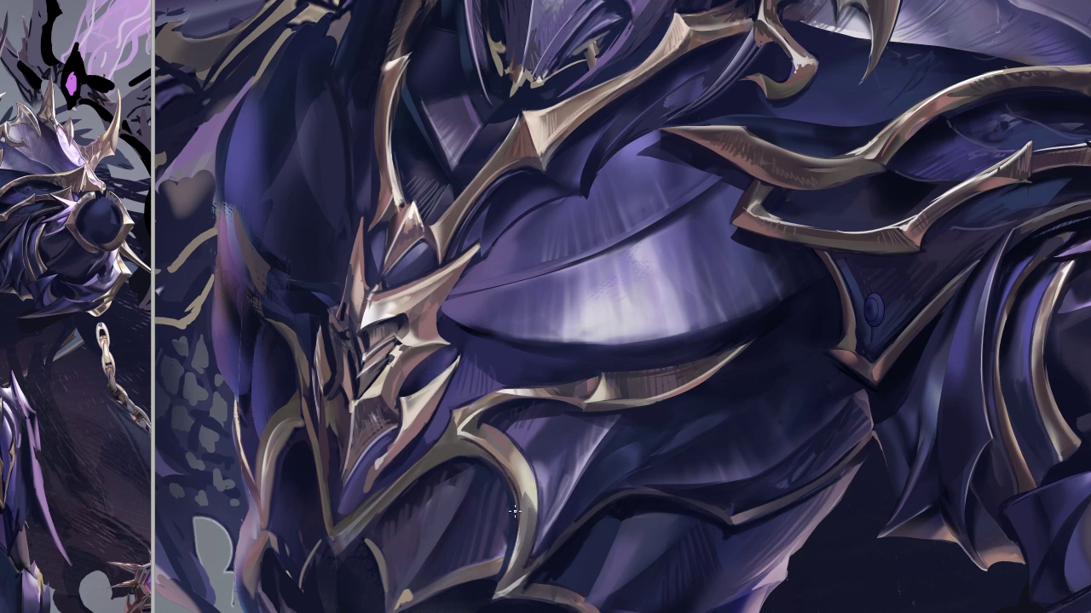
- Darken the lower torso's gold edge, remove its white stroke, and pick grey-green 839a93
{"action": "left_click_drag", "start_coordinate": [530, 490], "coordinate": [528, 542]}
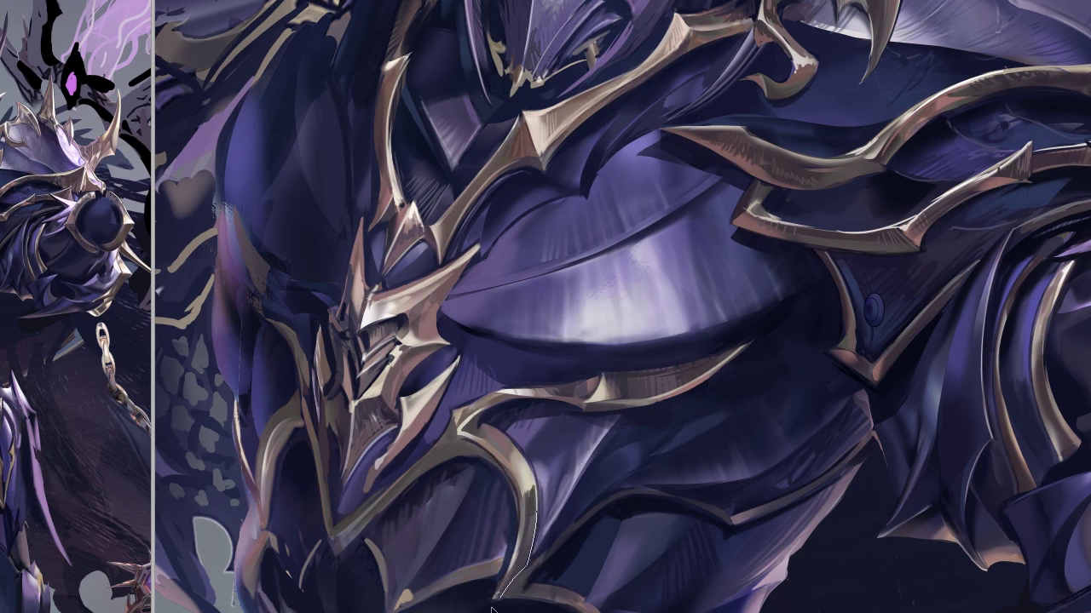
{"action": "left_click", "coordinate": [532, 499]}
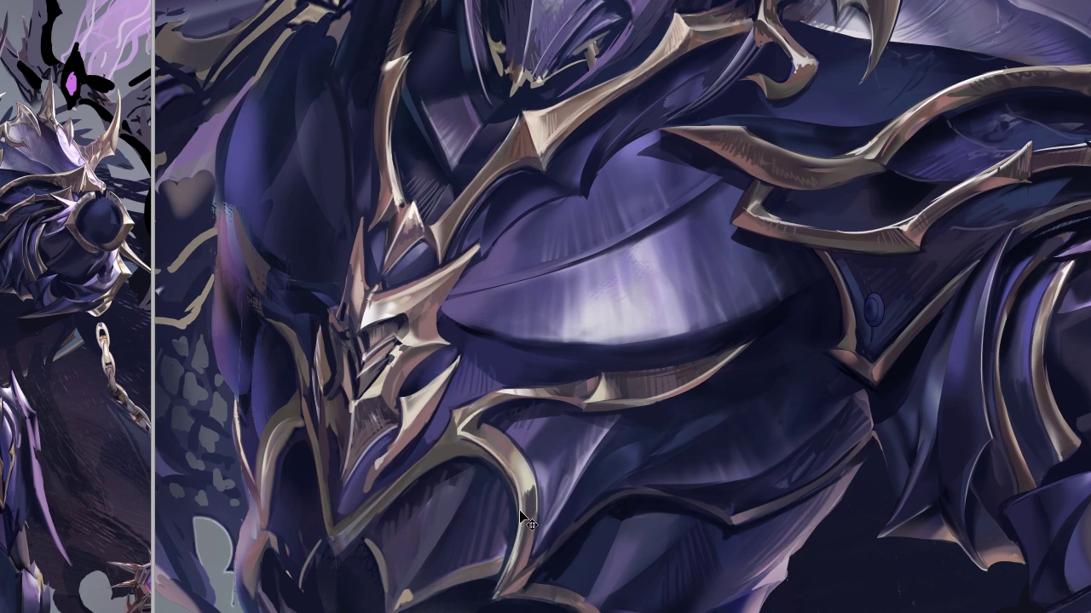
{"action": "left_click_drag", "start_coordinate": [521, 515], "coordinate": [624, 585]}
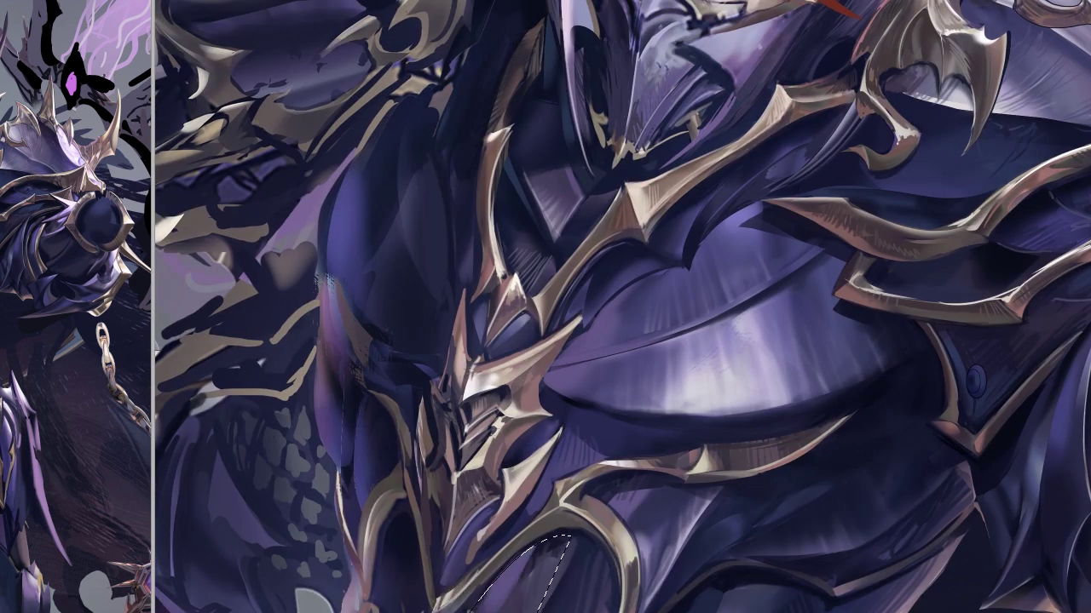
{"action": "left_click_drag", "start_coordinate": [468, 608], "coordinate": [538, 595]}
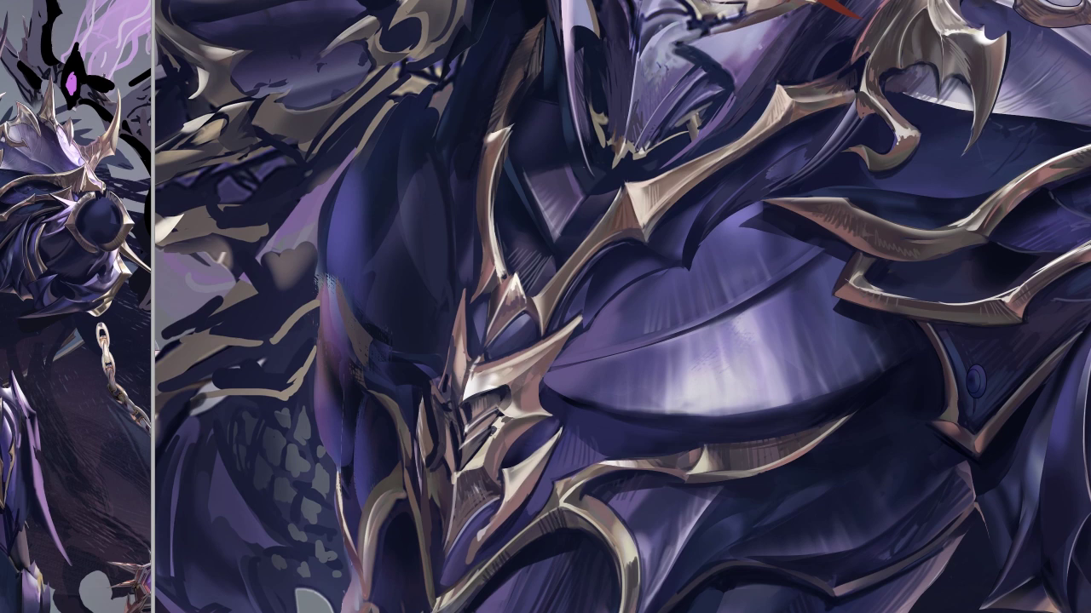
{"action": "left_click", "coordinate": [562, 518]}
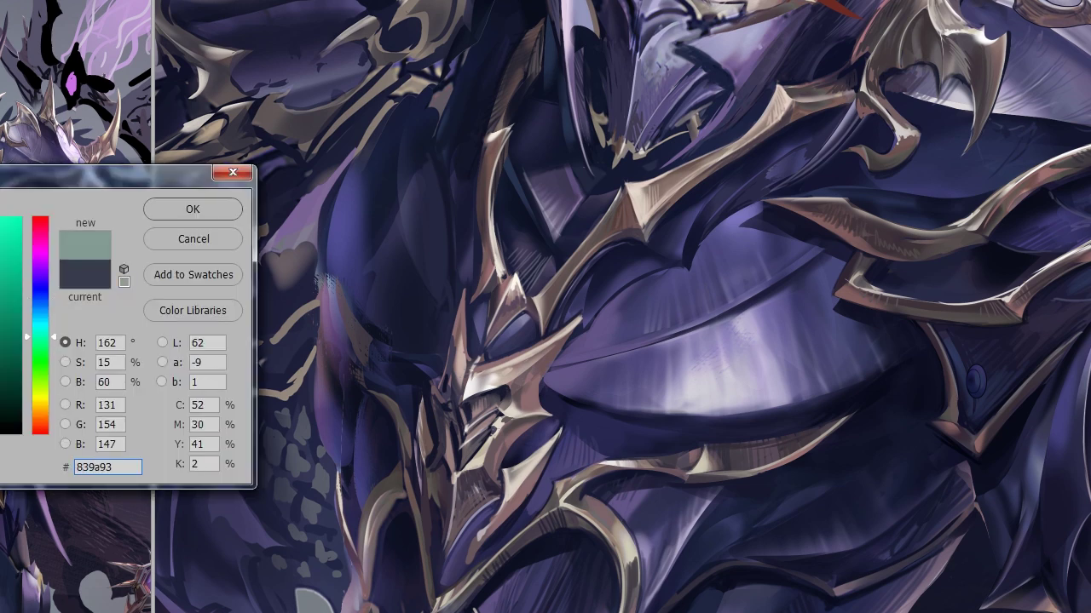
- Close the Color Picker, pan back to the masked face, sample a colour, and check the brush
{"action": "key", "text": "Return"}
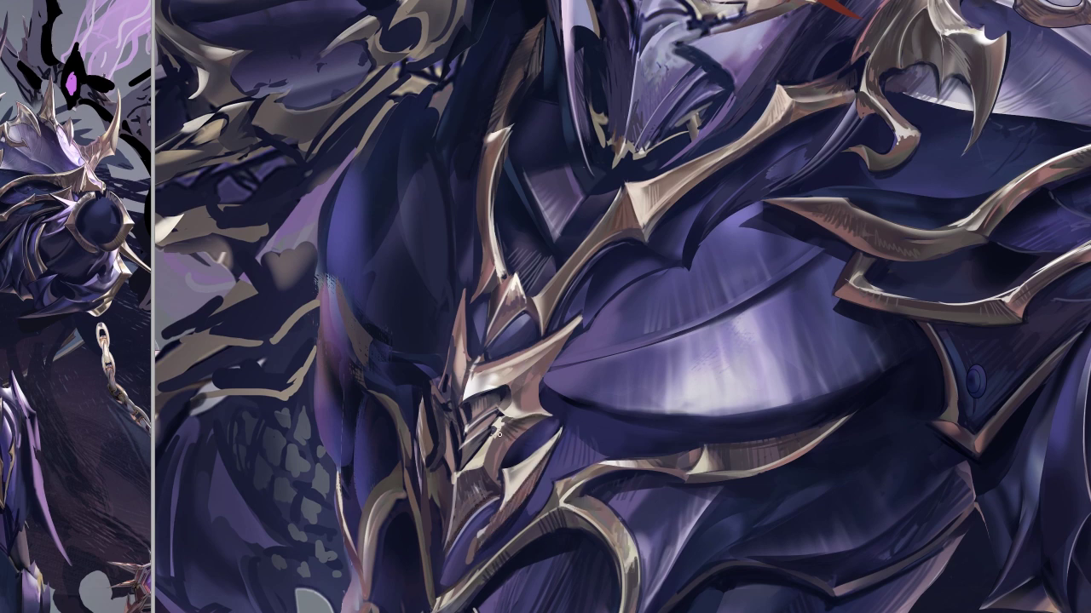
{"action": "left_click_drag", "start_coordinate": [499, 494], "coordinate": [525, 570]}
{"action": "left_click", "coordinate": [508, 535], "text": "alt"}
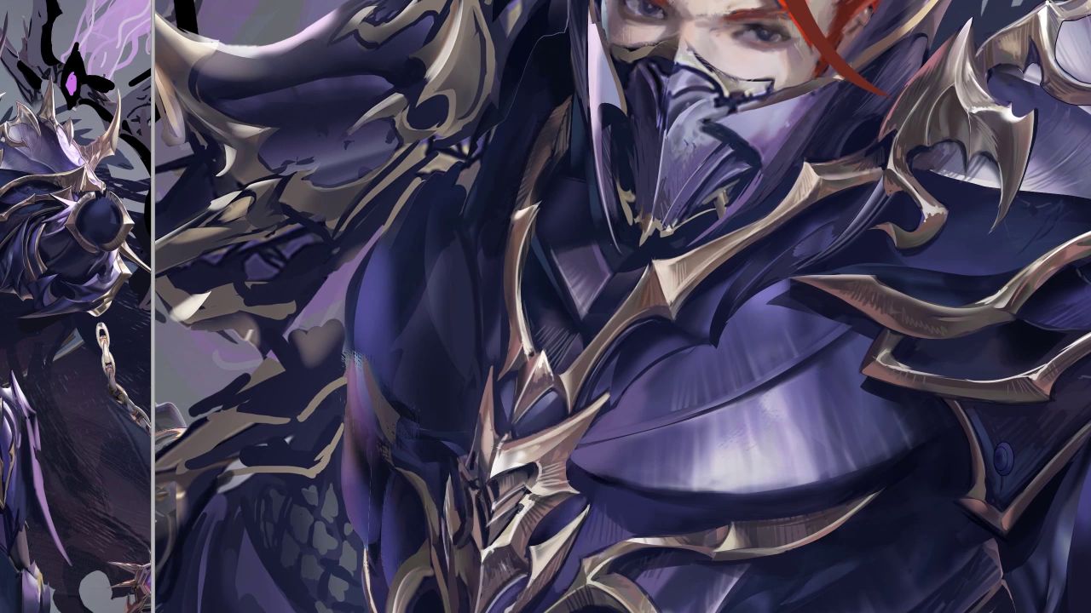
{"action": "key", "text": "v"}
{"action": "key", "text": "l"}
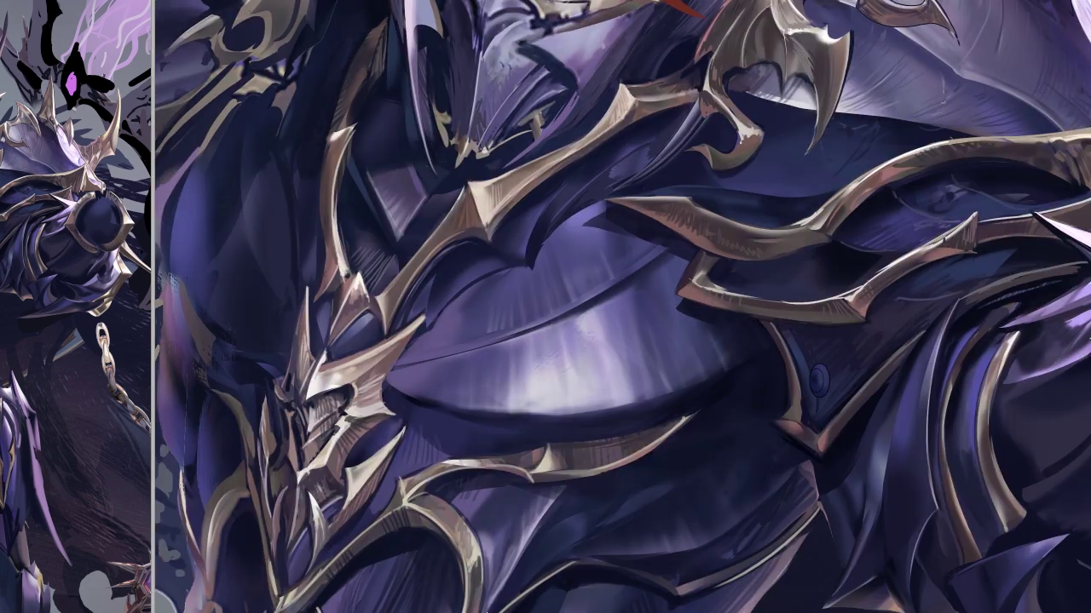
{"action": "right_click", "coordinate": [368, 576]}
{"action": "key", "text": "Escape"}
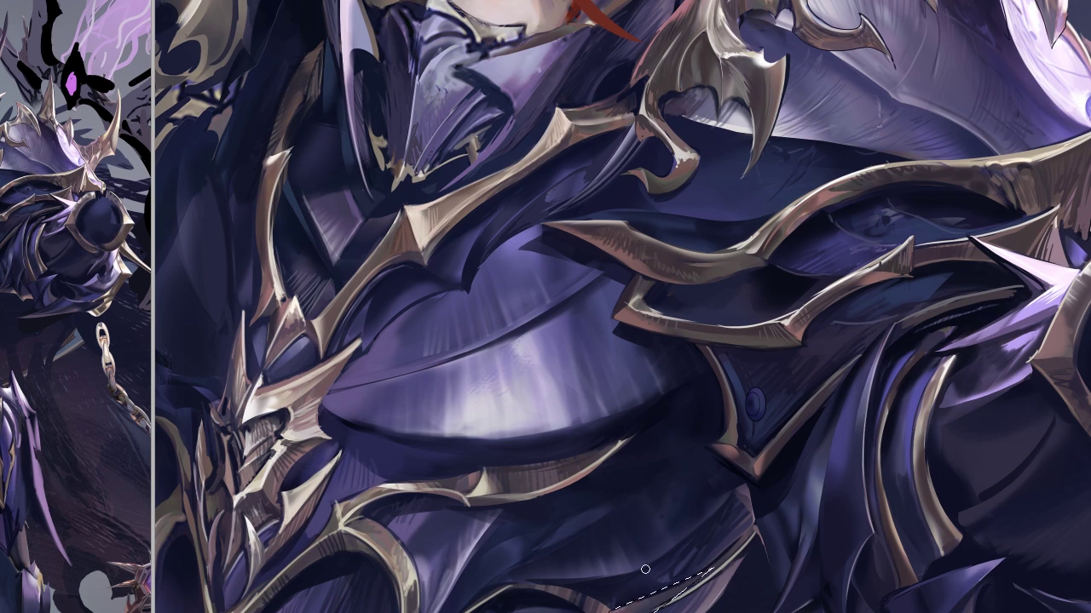
{"action": "key", "text": "l"}
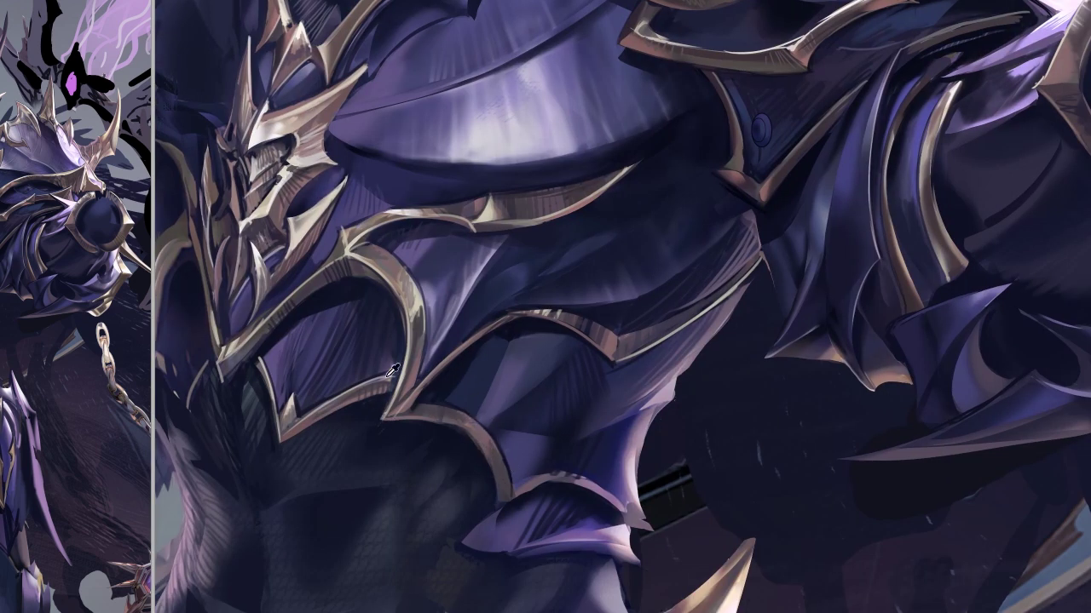
- Lasso the strip under the lower abdominal plate's edge and paint it lighter purple
{"action": "mouse_move", "coordinate": [634, 529]}
{"action": "left_mouse_down"}
{"action": "mouse_move", "coordinate": [643, 534]}
{"action": "mouse_move", "coordinate": [596, 477]}
{"action": "left_mouse_up"}
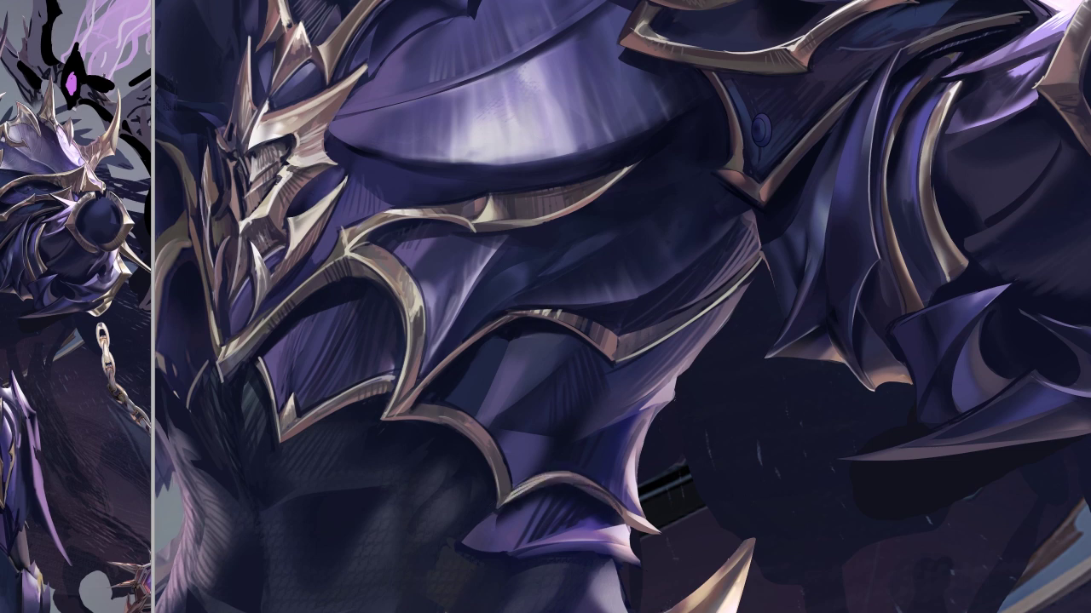
{"action": "mouse_move", "coordinate": [455, 534]}
{"action": "left_mouse_down"}
{"action": "mouse_move", "coordinate": [511, 530]}
{"action": "mouse_move", "coordinate": [452, 550]}
{"action": "mouse_move", "coordinate": [508, 510]}
{"action": "left_mouse_up"}
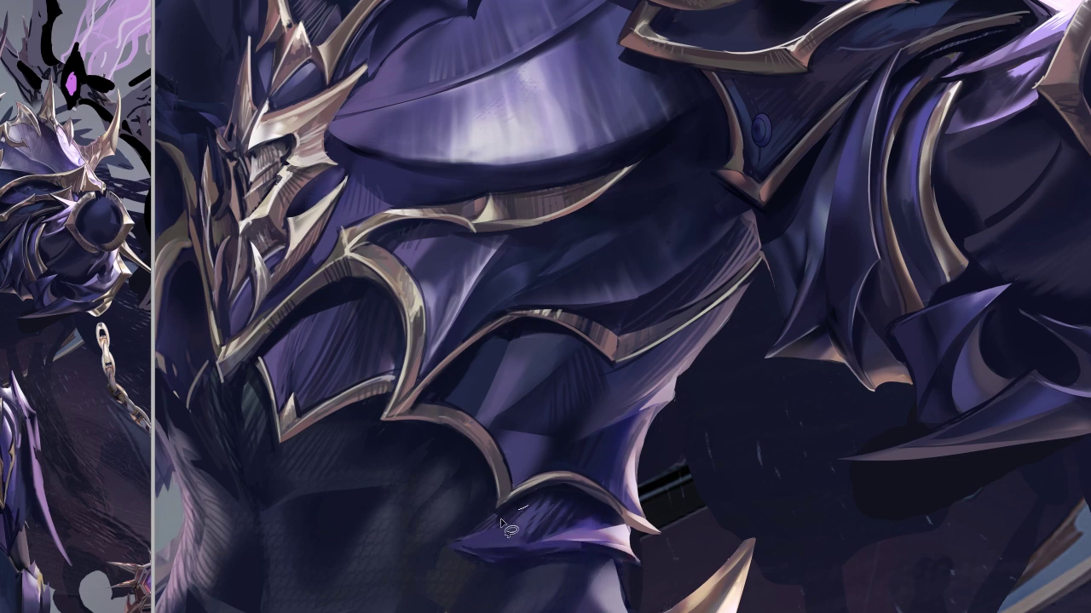
{"action": "left_click_drag", "start_coordinate": [452, 537], "coordinate": [520, 515]}
{"action": "mouse_move", "coordinate": [460, 545]}
{"action": "left_mouse_down"}
{"action": "mouse_move", "coordinate": [597, 545]}
{"action": "mouse_move", "coordinate": [531, 557]}
{"action": "mouse_move", "coordinate": [626, 536]}
{"action": "left_mouse_up"}
{"action": "key", "text": "ctrl+d"}
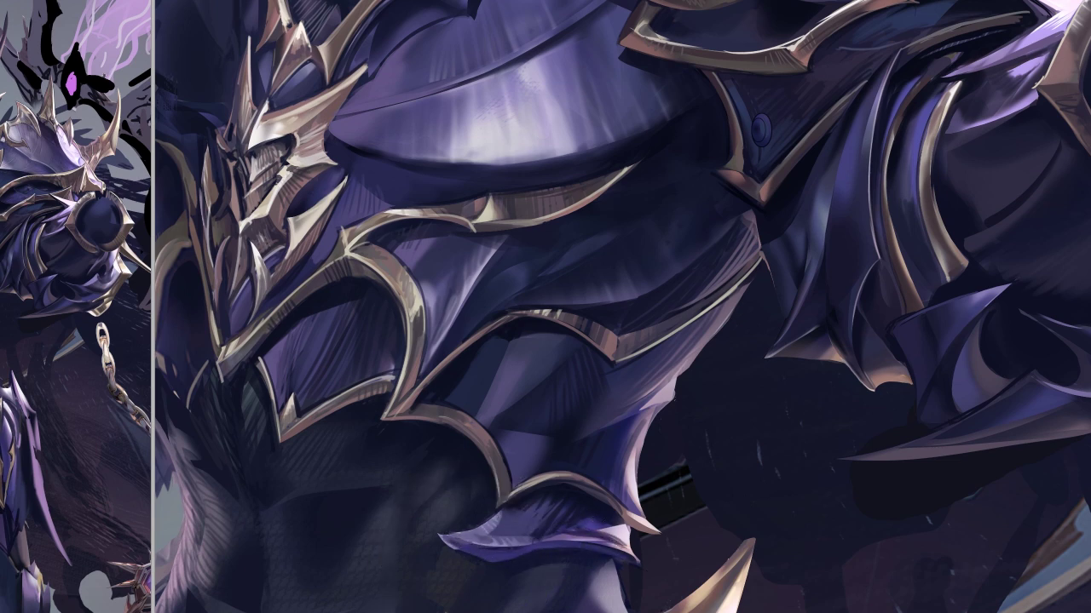
- Brush darker shading strokes across the hip armour, then zoom out to check
{"action": "left_click_drag", "start_coordinate": [472, 541], "coordinate": [663, 610]}
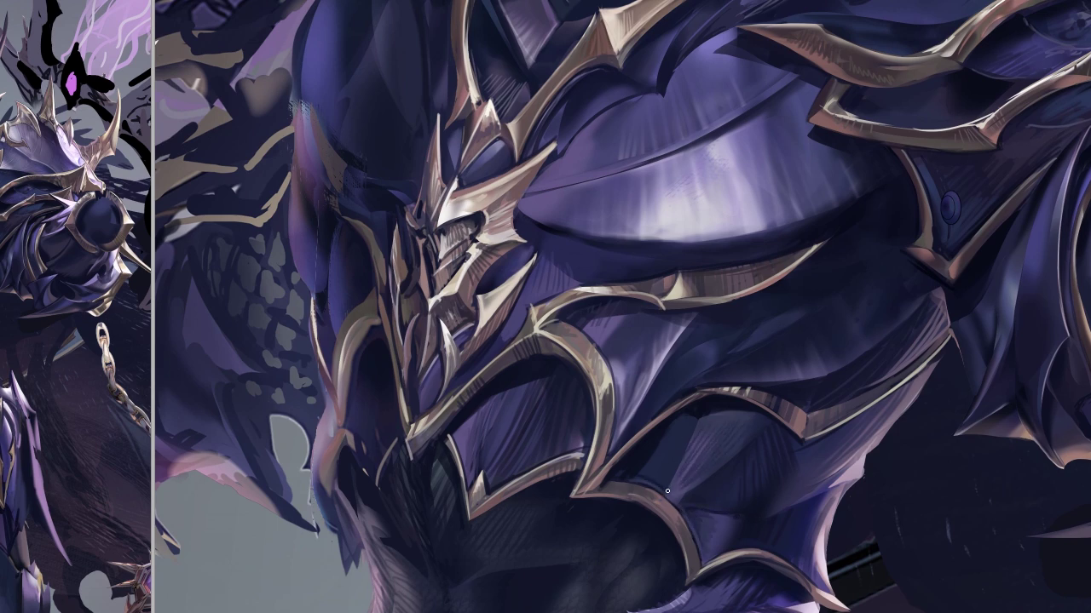
{"action": "left_click_drag", "start_coordinate": [665, 480], "coordinate": [866, 468]}
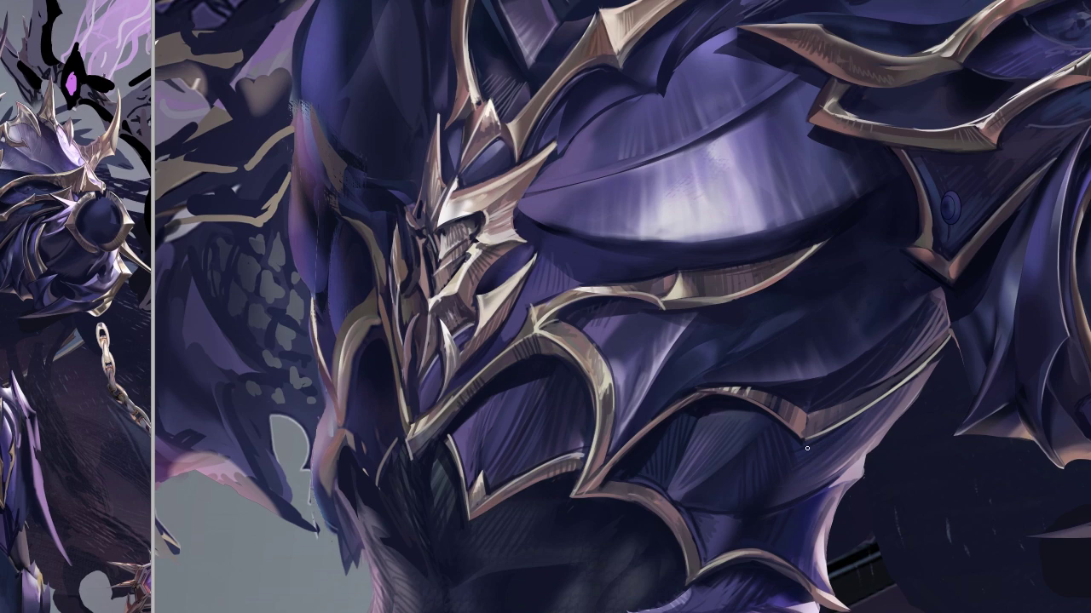
{"action": "left_click_drag", "start_coordinate": [807, 448], "coordinate": [789, 453]}
{"action": "mouse_move", "coordinate": [750, 503]}
{"action": "left_mouse_down"}
{"action": "mouse_move", "coordinate": [725, 516]}
{"action": "mouse_move", "coordinate": [760, 585]}
{"action": "left_mouse_up"}
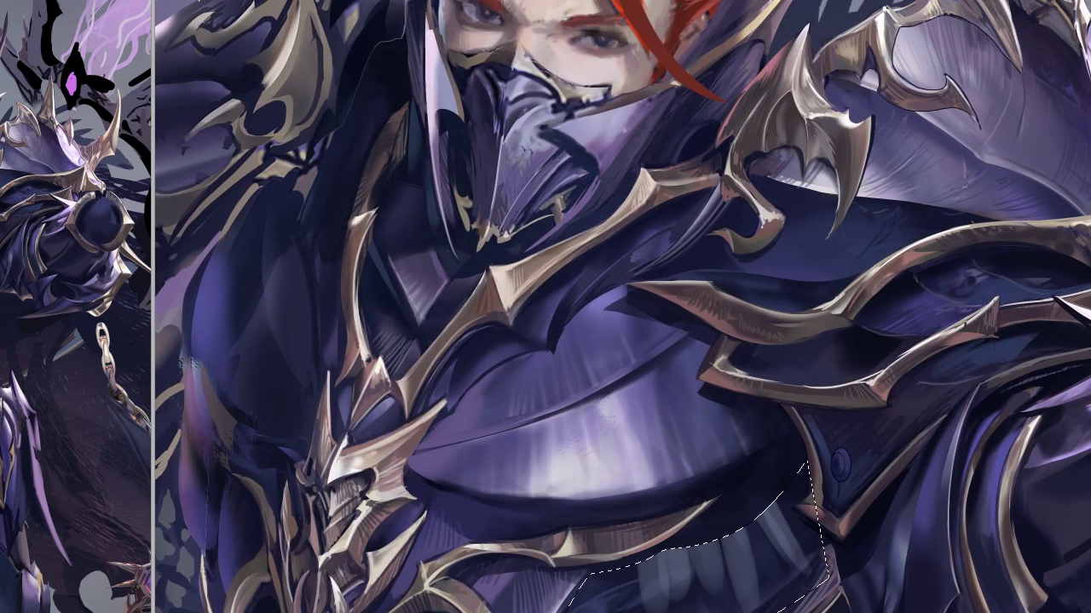
{"action": "key", "text": "ctrl+d"}
{"action": "key", "text": "Return"}
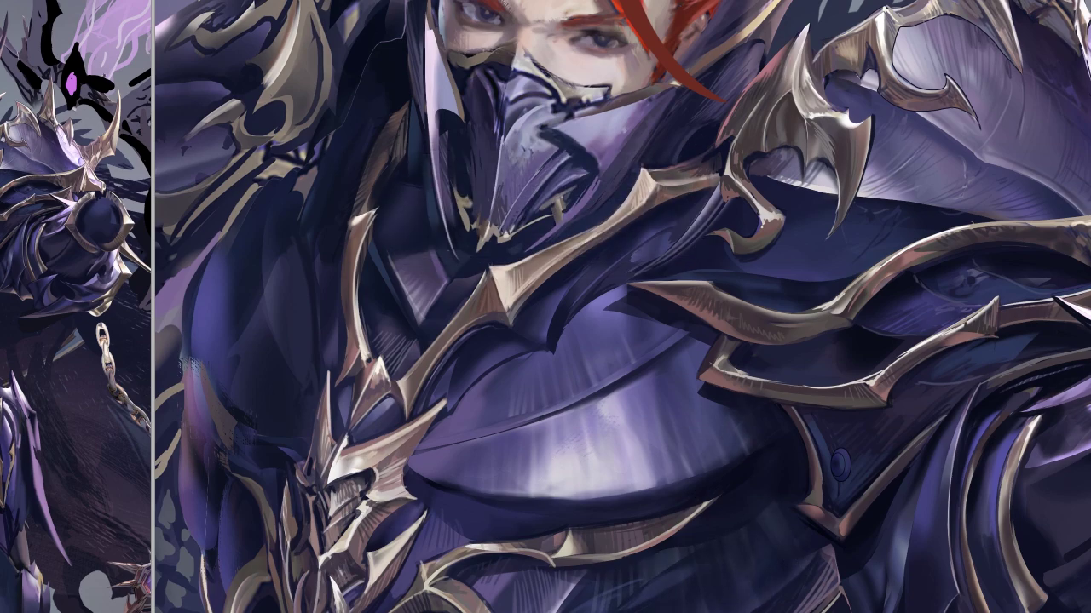
{"action": "scroll", "coordinate": [812, 501], "scroll_direction": "down", "scroll_amount": 5}
{"action": "scroll", "coordinate": [801, 315], "scroll_direction": "up", "scroll_amount": 2}
{"action": "scroll", "coordinate": [809, 464], "scroll_direction": "up", "scroll_amount": 3}
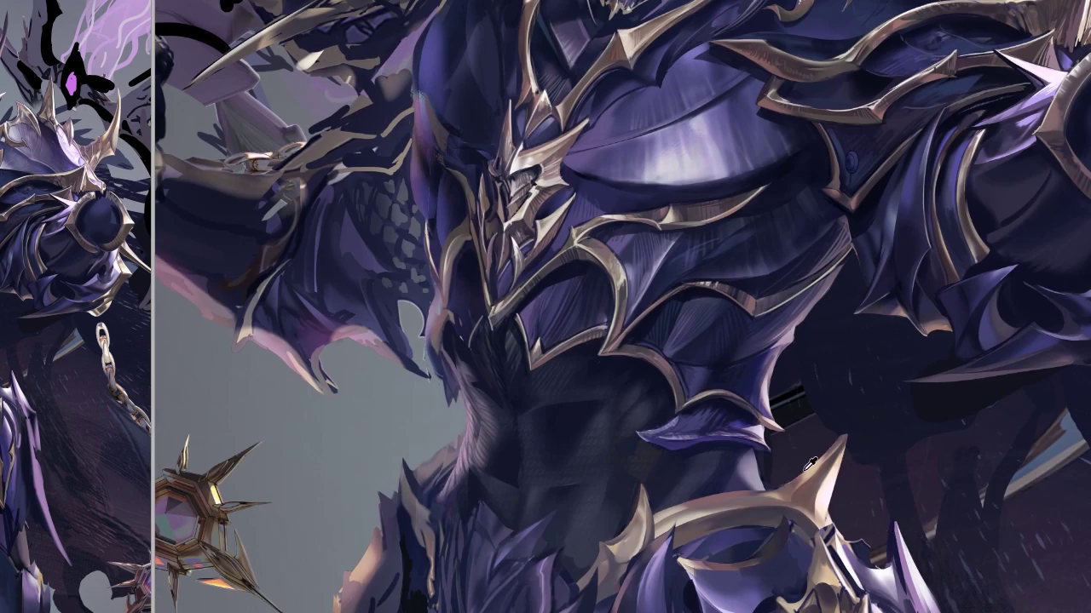
{"action": "scroll", "coordinate": [767, 452], "scroll_direction": "up", "scroll_amount": 2}
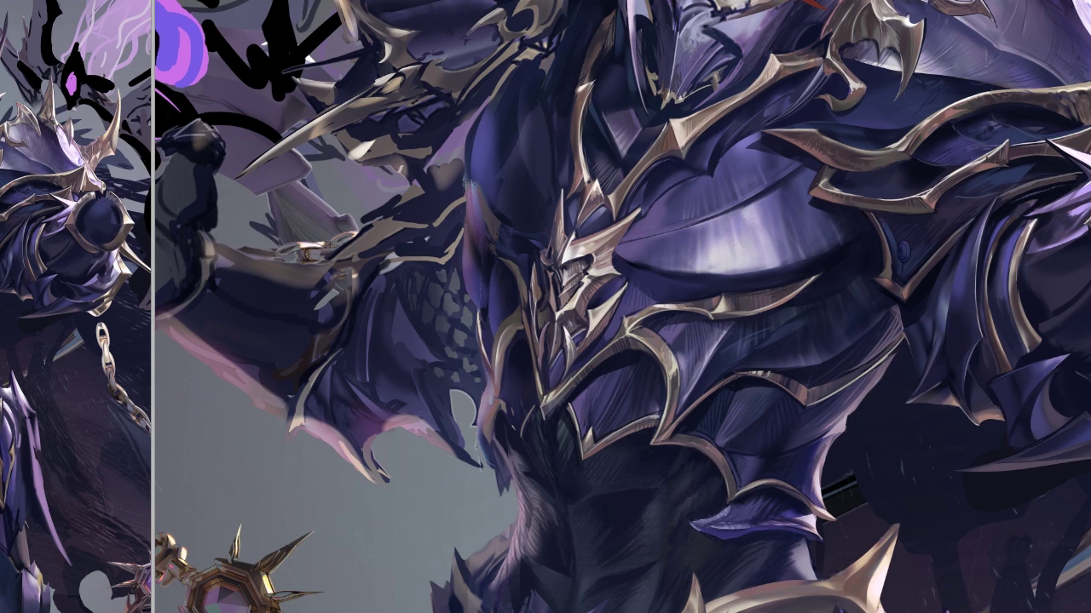
- Lasso a small patch of the central gold ornament, then pan back to the red-haired face
{"action": "scroll", "coordinate": [566, 607], "scroll_direction": "down", "scroll_amount": 5}
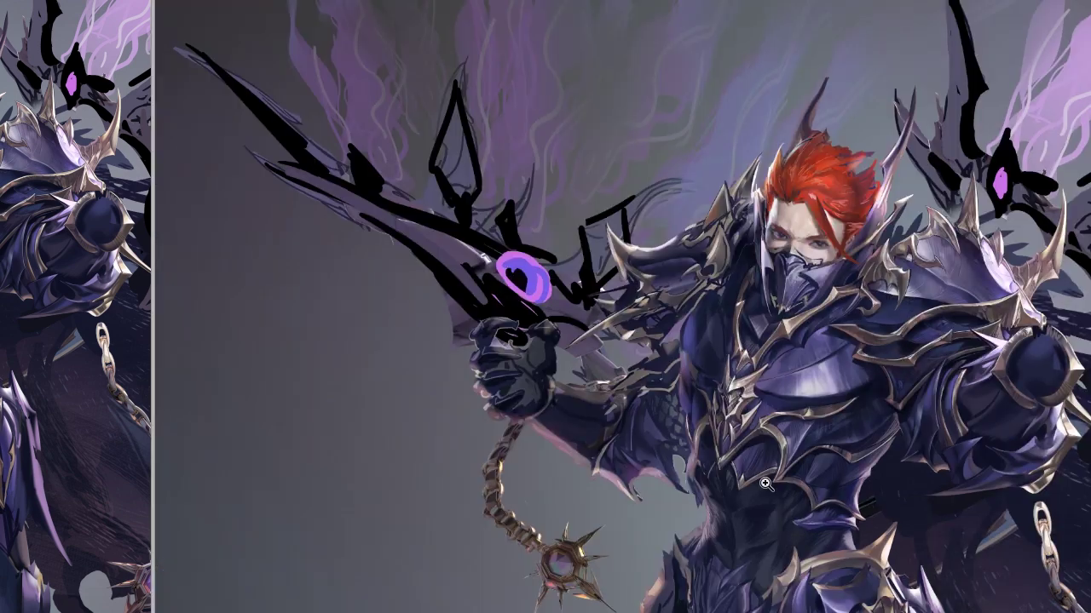
{"action": "scroll", "coordinate": [647, 551], "scroll_direction": "up", "scroll_amount": 6}
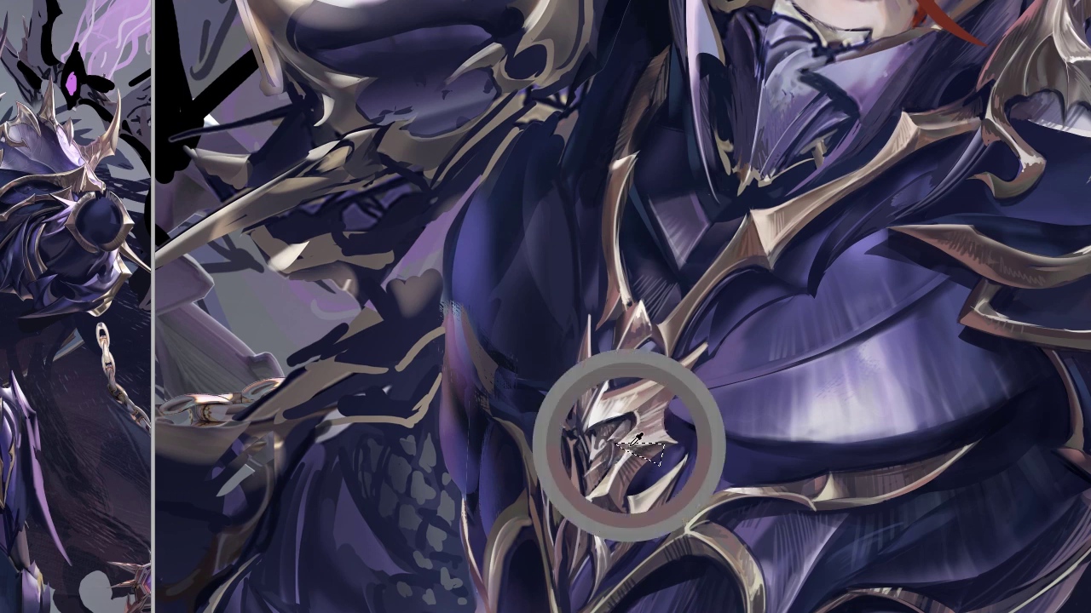
{"action": "left_click_drag", "start_coordinate": [617, 443], "coordinate": [650, 447]}
{"action": "left_click", "coordinate": [635, 487]}
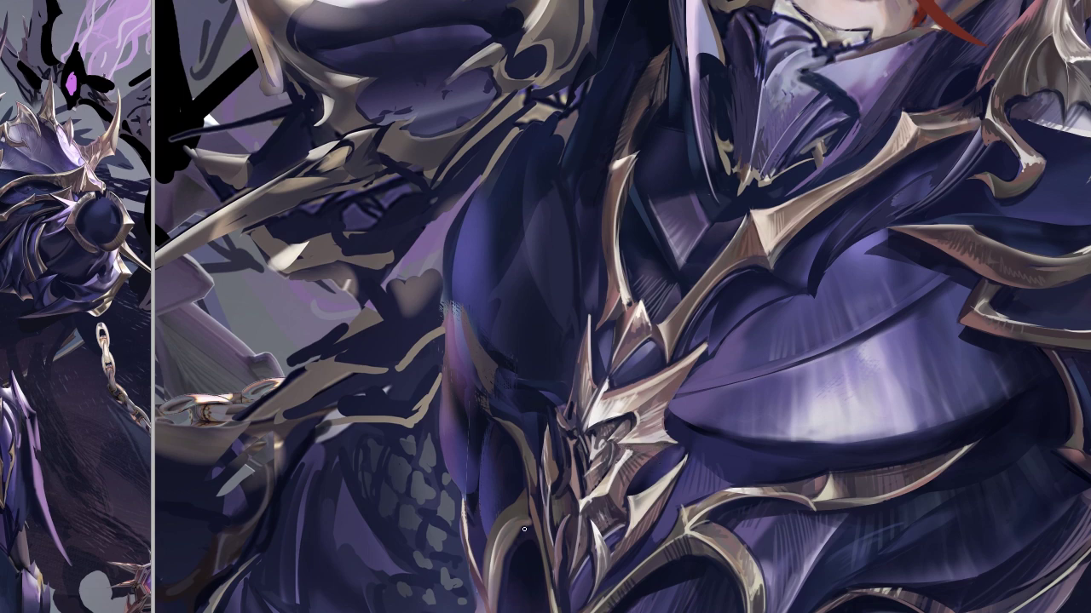
{"action": "left_click_drag", "start_coordinate": [521, 539], "coordinate": [566, 411]}
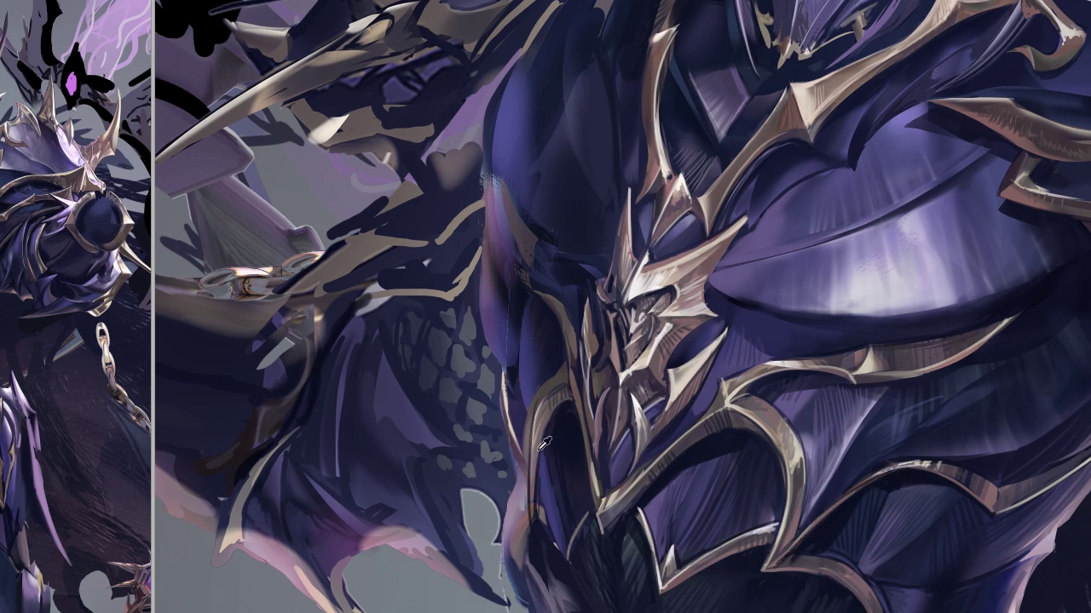
{"action": "left_click_drag", "start_coordinate": [533, 460], "coordinate": [549, 579]}
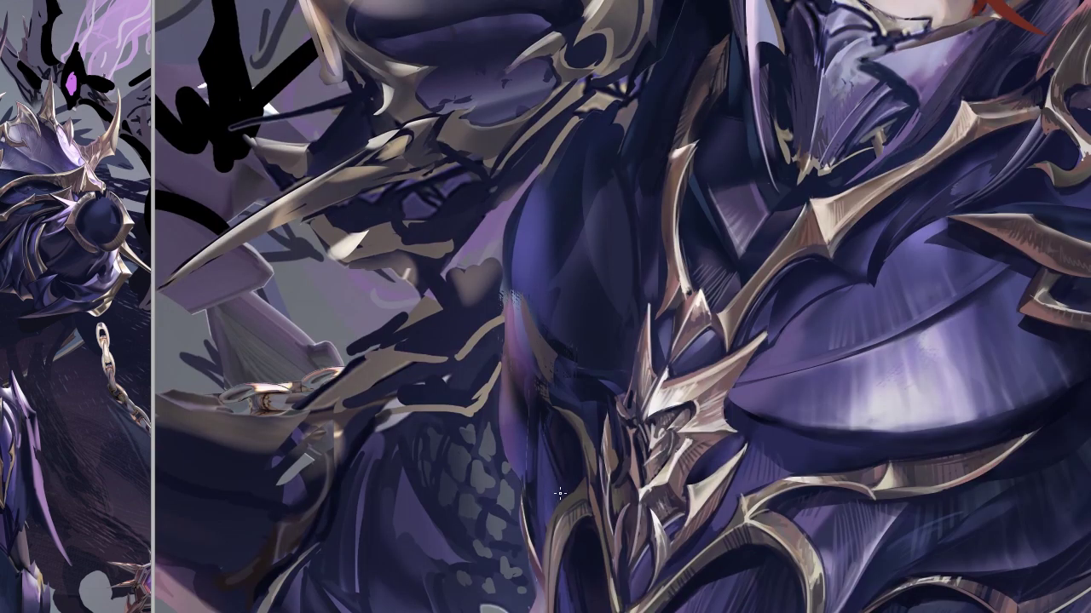
{"action": "mouse_move", "coordinate": [524, 426]}
{"action": "left_mouse_down"}
{"action": "mouse_move", "coordinate": [512, 542]}
{"action": "mouse_move", "coordinate": [512, 425]}
{"action": "left_mouse_up"}
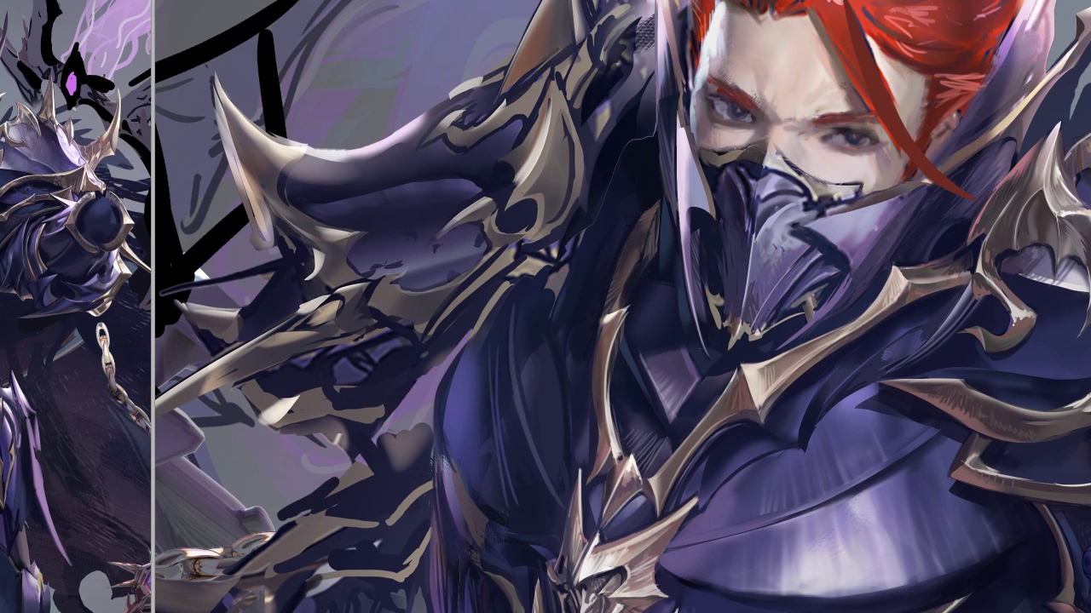
- Paint dark and lighter purple shading strokes over the chest armour
{"action": "left_click_drag", "start_coordinate": [507, 350], "coordinate": [499, 503]}
{"action": "left_click_drag", "start_coordinate": [464, 349], "coordinate": [473, 473]}
{"action": "left_click_drag", "start_coordinate": [497, 363], "coordinate": [490, 511]}
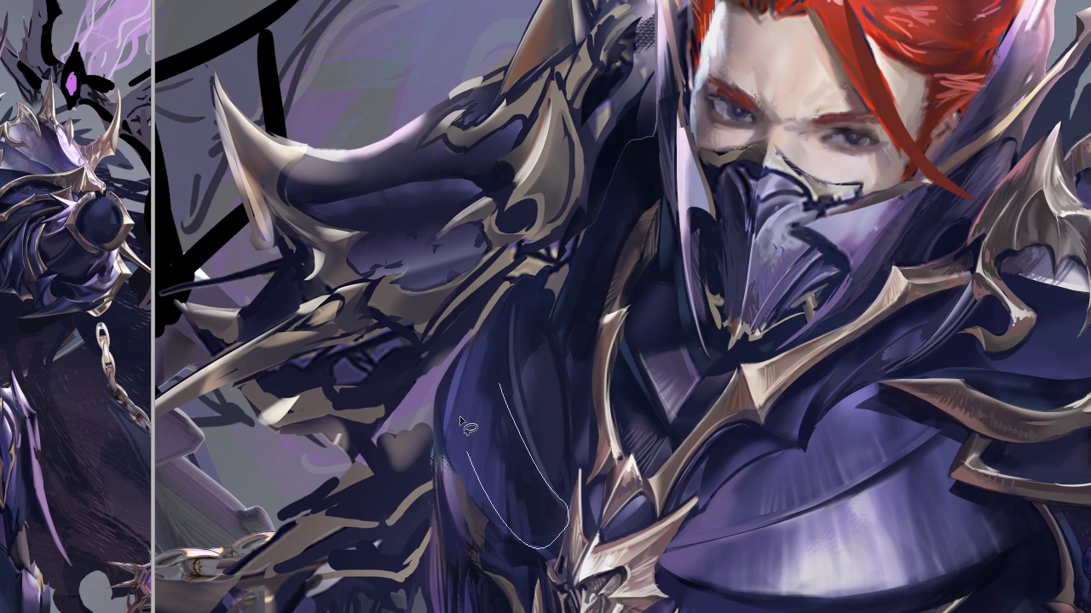
{"action": "key", "text": "l"}
{"action": "mouse_move", "coordinate": [556, 358]}
{"action": "left_mouse_down"}
{"action": "mouse_move", "coordinate": [560, 462]}
{"action": "mouse_move", "coordinate": [511, 351]}
{"action": "left_mouse_up"}
{"action": "key", "text": "ctrl+d"}
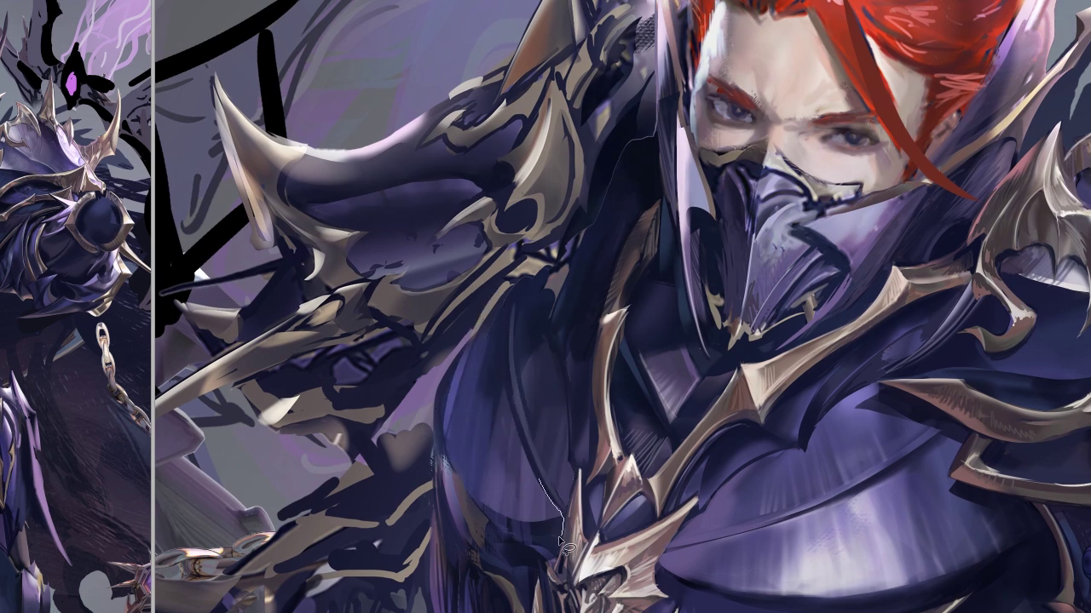
{"action": "key", "text": "b"}
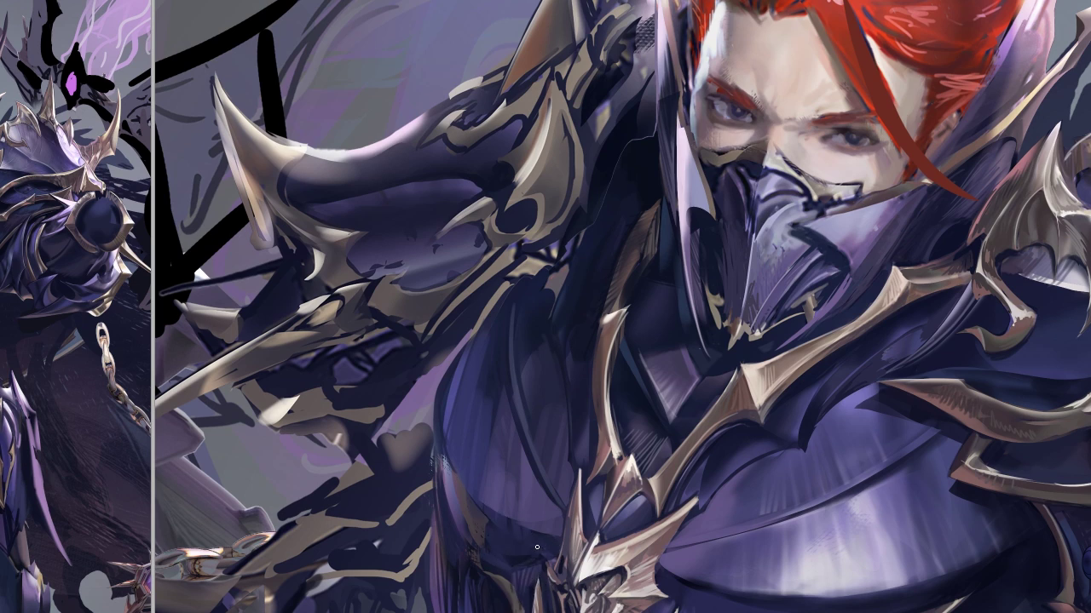
- Lasso a narrow strip on the chest's left edge and lighten it with faint strokes
{"action": "key", "text": "l"}
{"action": "left_click_drag", "start_coordinate": [558, 534], "coordinate": [554, 532]}
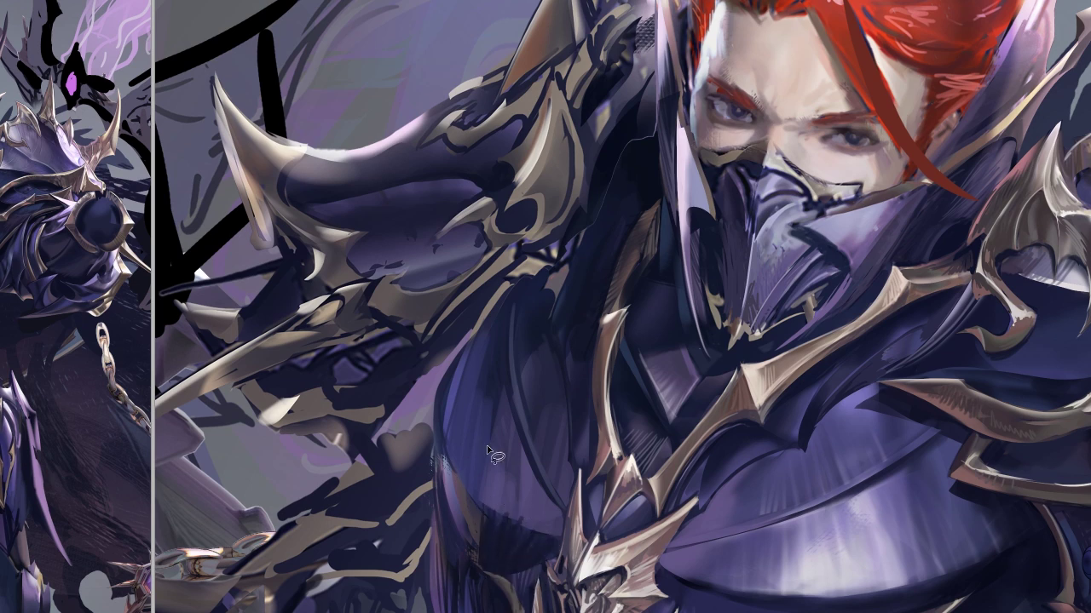
{"action": "left_click_drag", "start_coordinate": [430, 442], "coordinate": [471, 543]}
{"action": "key", "text": "b"}
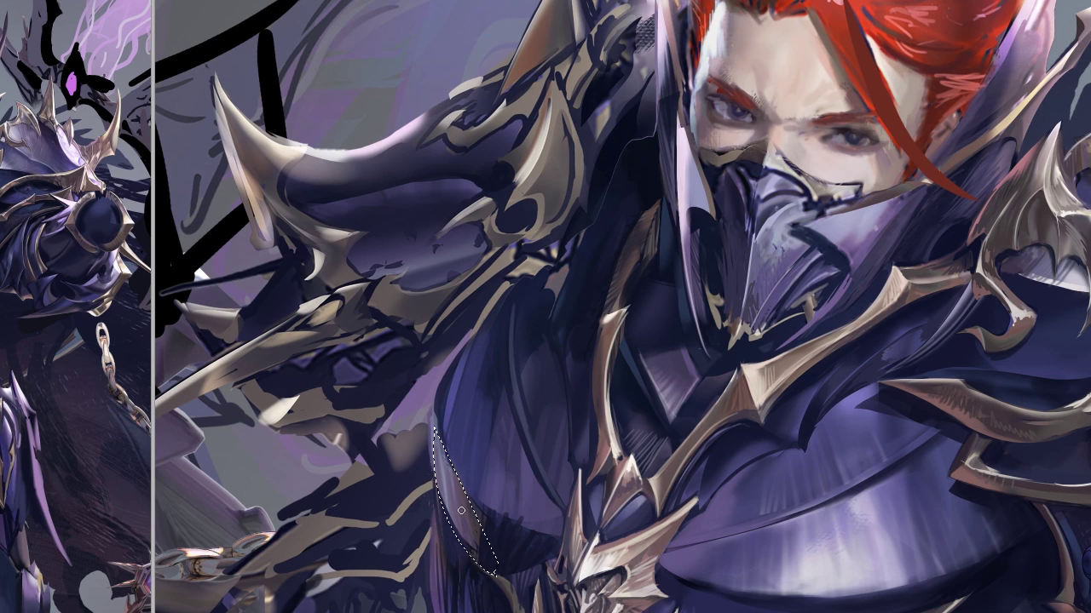
{"action": "left_click_drag", "start_coordinate": [443, 452], "coordinate": [490, 566]}
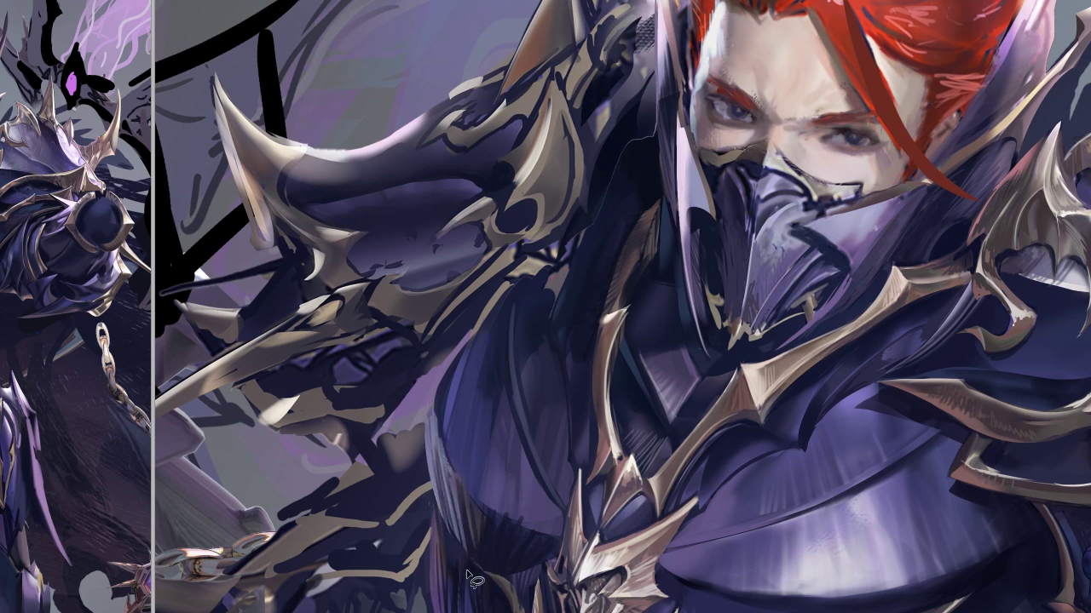
{"action": "key", "text": "b"}
{"action": "mouse_move", "coordinate": [434, 511]}
{"action": "left_mouse_down"}
{"action": "mouse_move", "coordinate": [437, 606]}
{"action": "mouse_move", "coordinate": [442, 511]}
{"action": "left_mouse_up"}
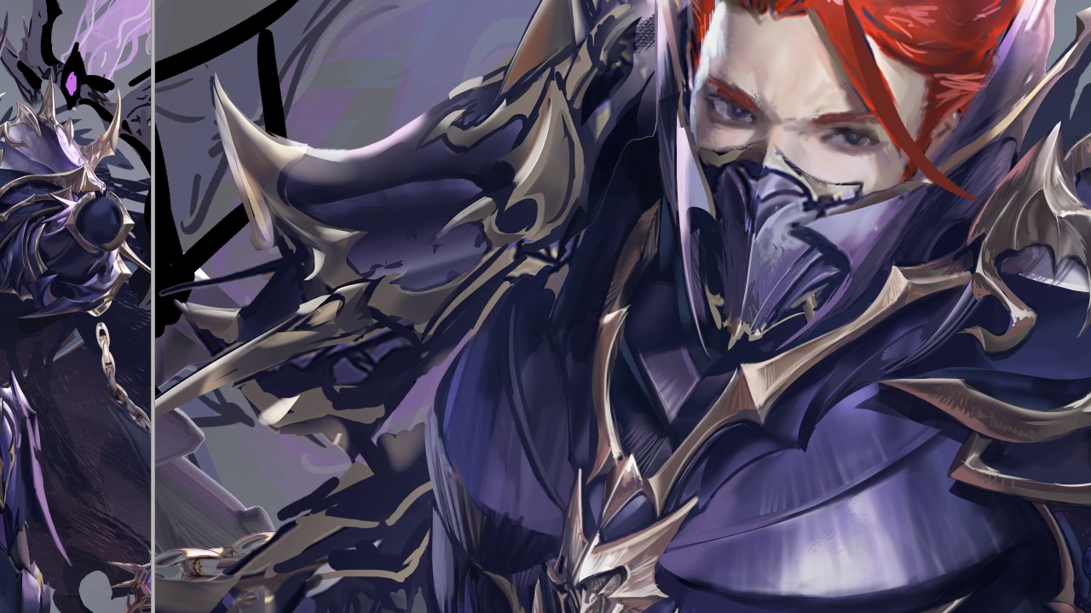
- Darken a chest area inside a selection, then streak light and dark strokes along the plates
{"action": "left_click_drag", "start_coordinate": [444, 443], "coordinate": [446, 446]}
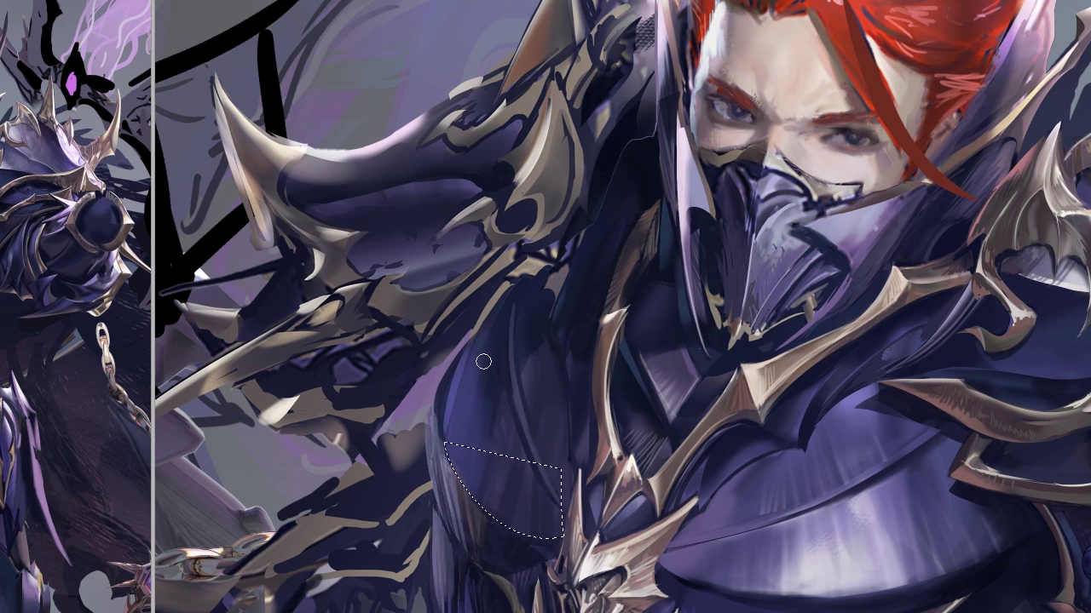
{"action": "left_click_drag", "start_coordinate": [483, 362], "coordinate": [511, 495]}
{"action": "key", "text": "ctrl+d"}
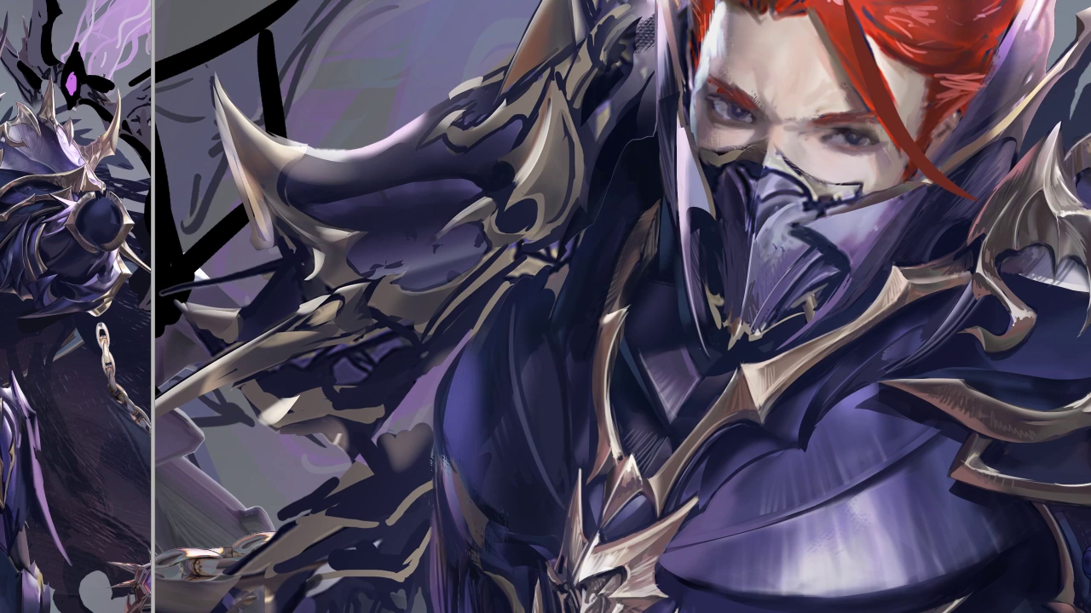
{"action": "left_click_drag", "start_coordinate": [477, 418], "coordinate": [443, 545]}
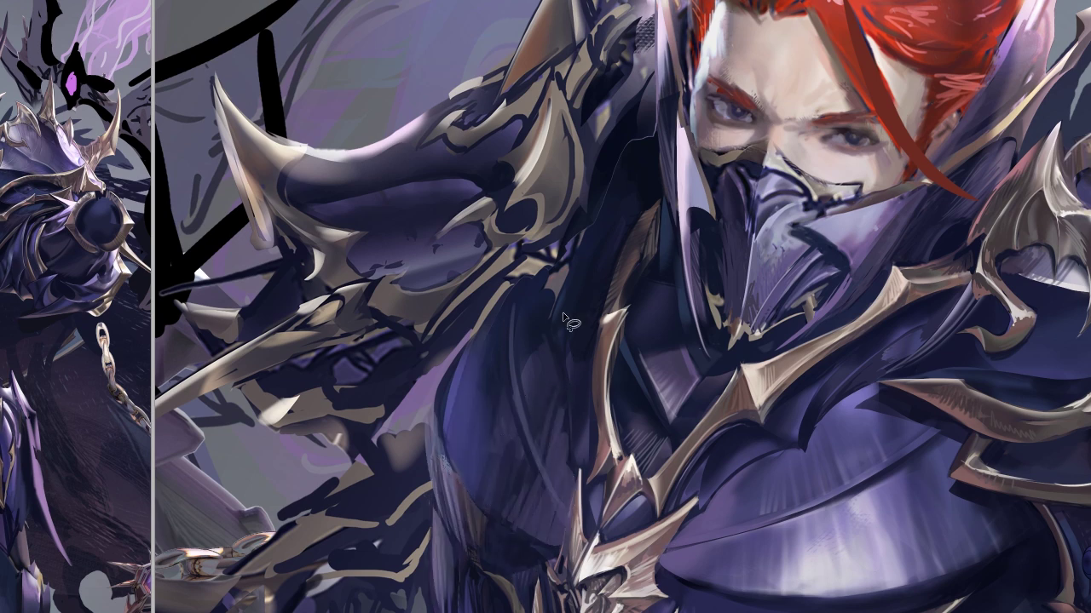
{"action": "left_click_drag", "start_coordinate": [530, 357], "coordinate": [537, 405]}
{"action": "left_click_drag", "start_coordinate": [460, 422], "coordinate": [476, 337]}
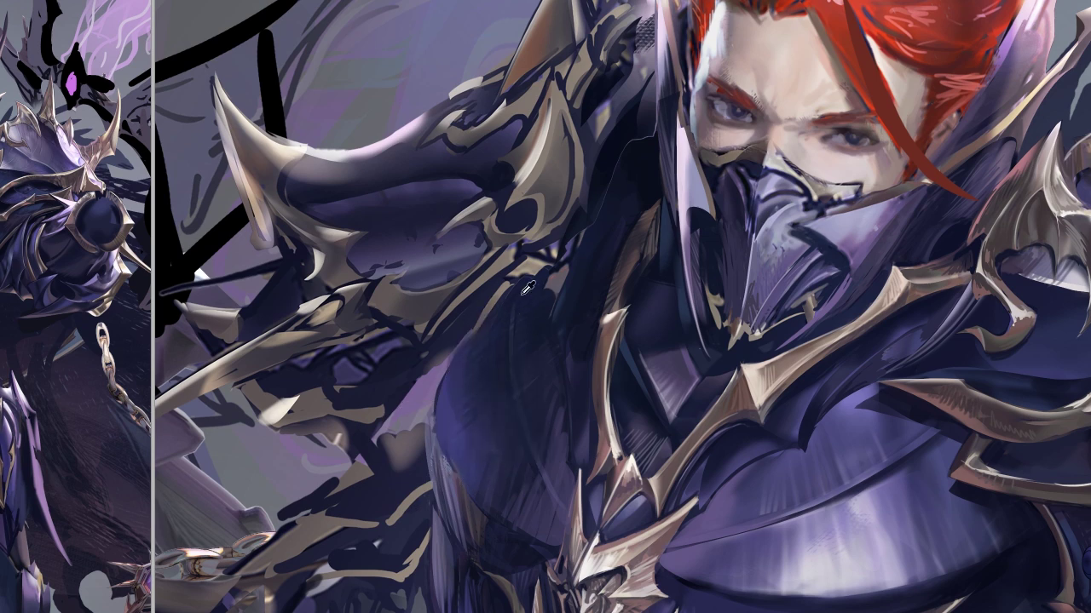
- On a new layer, hatch light strokes along the chest's left edge, then remove the gold dagger
{"action": "key", "text": "ctrl+shift+n"}
{"action": "key", "text": "Return"}
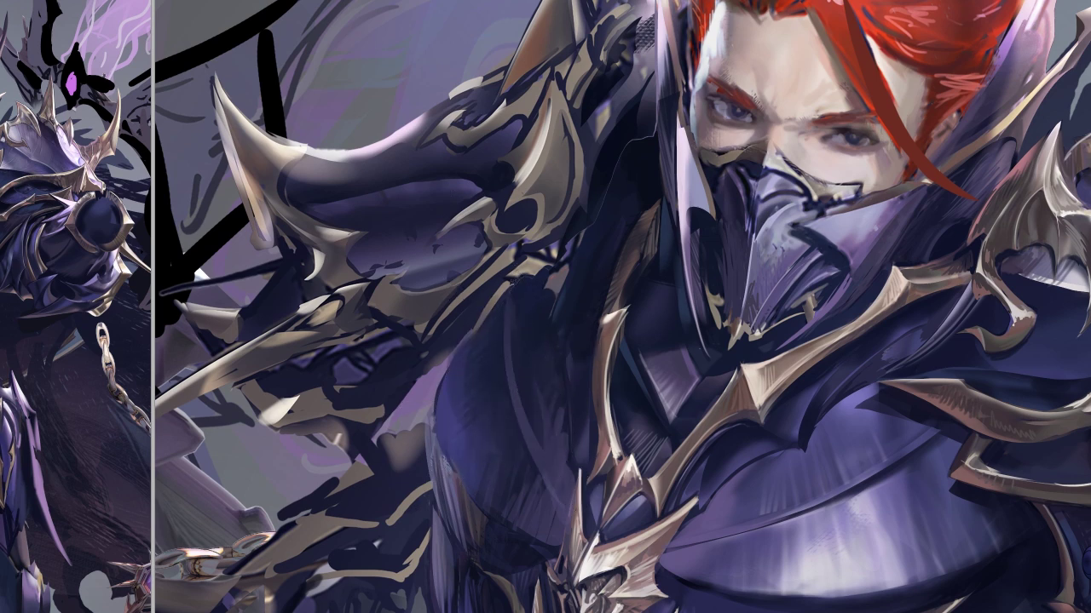
{"action": "left_click_drag", "start_coordinate": [455, 456], "coordinate": [443, 545]}
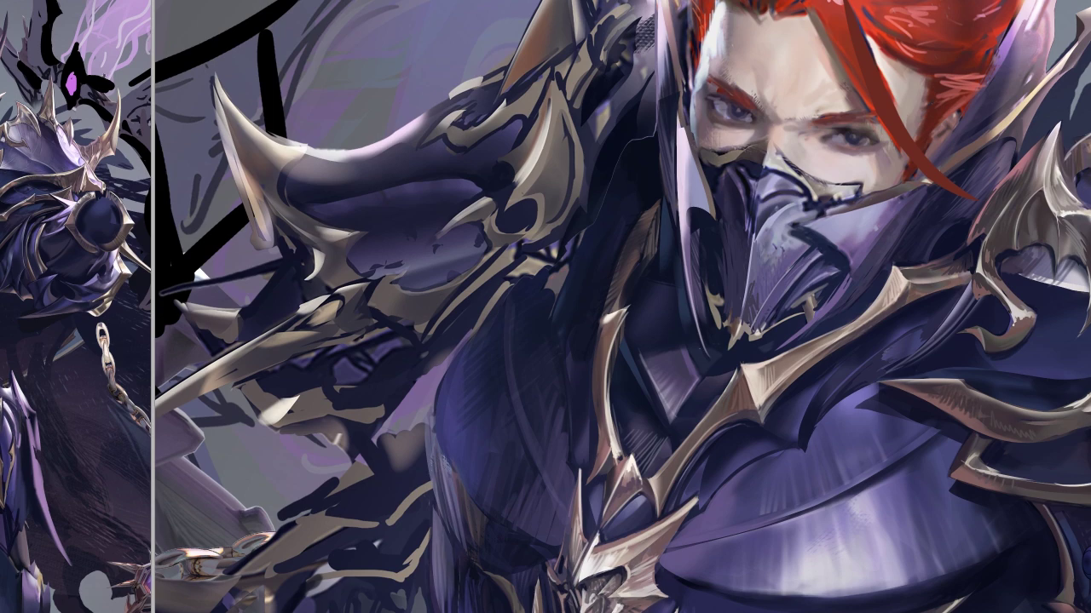
{"action": "key", "text": "ctrl+0"}
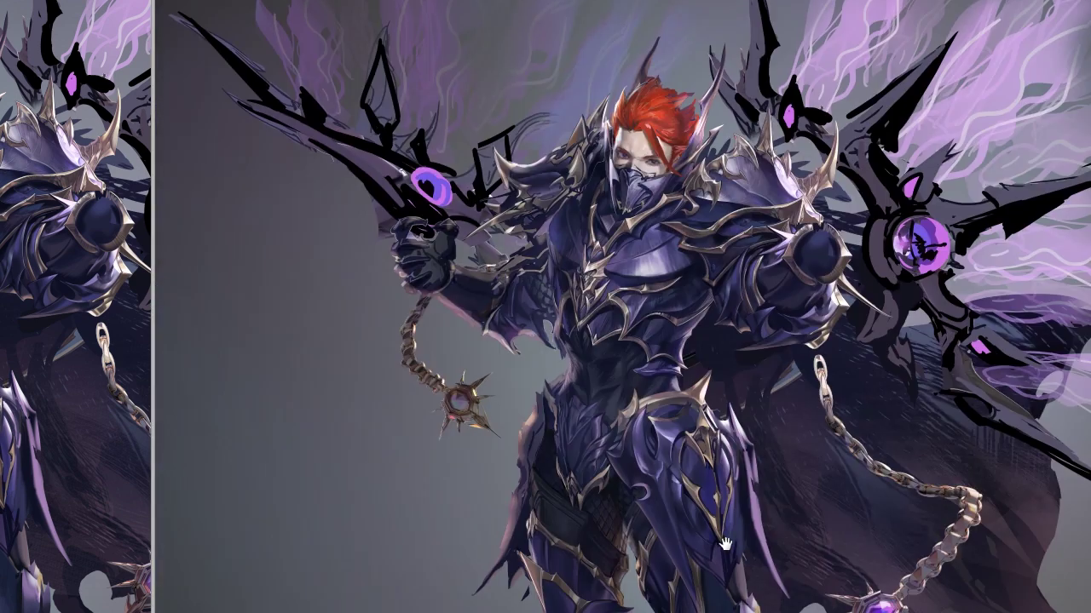
{"action": "scroll", "coordinate": [647, 166], "scroll_direction": "up", "scroll_amount": 5}
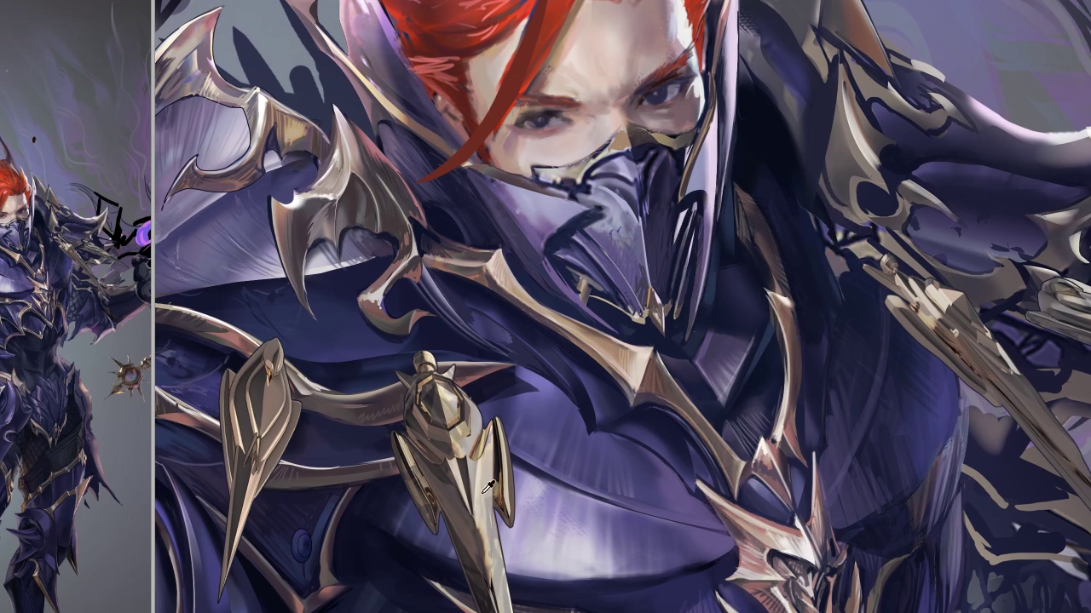
{"action": "key", "text": "ctrl+z"}
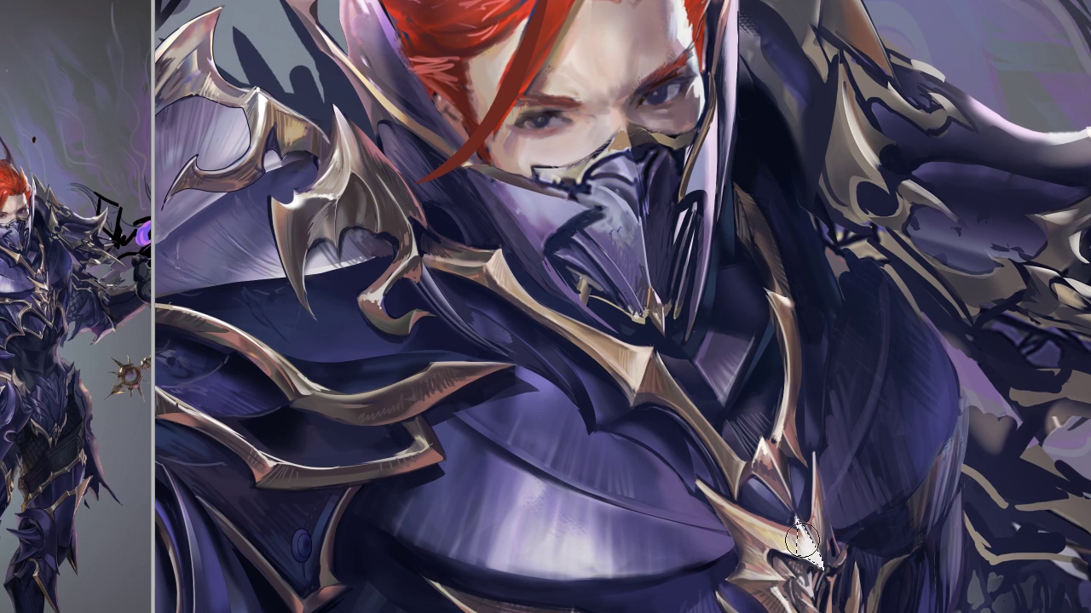
- Outline thin strips along the gold ornament and the torso's right side, then sample a colour
{"action": "left_click", "coordinate": [714, 498]}
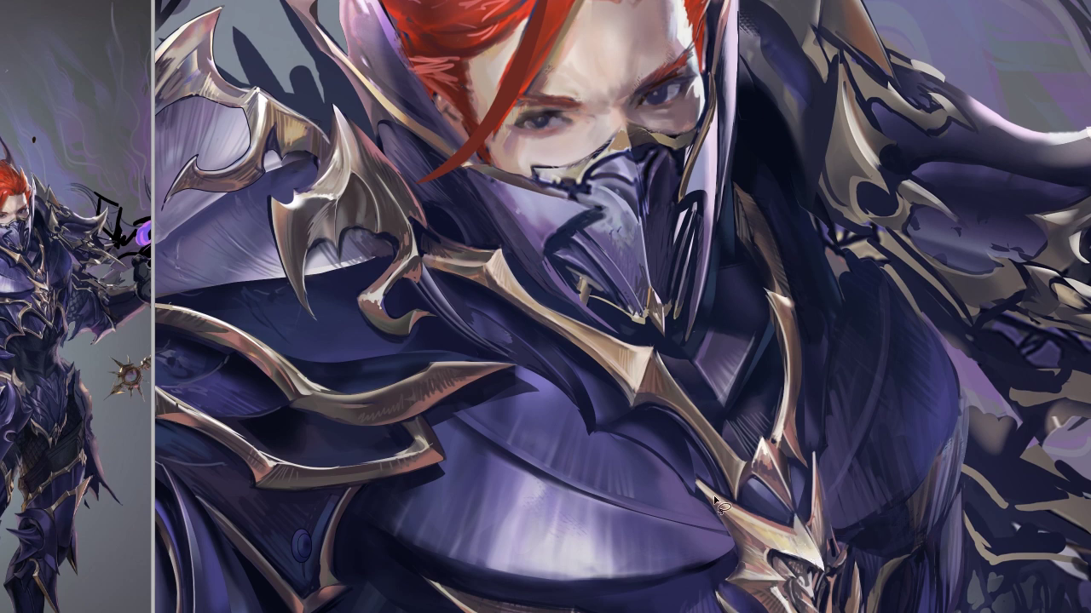
{"action": "left_click_drag", "start_coordinate": [718, 505], "coordinate": [770, 530]}
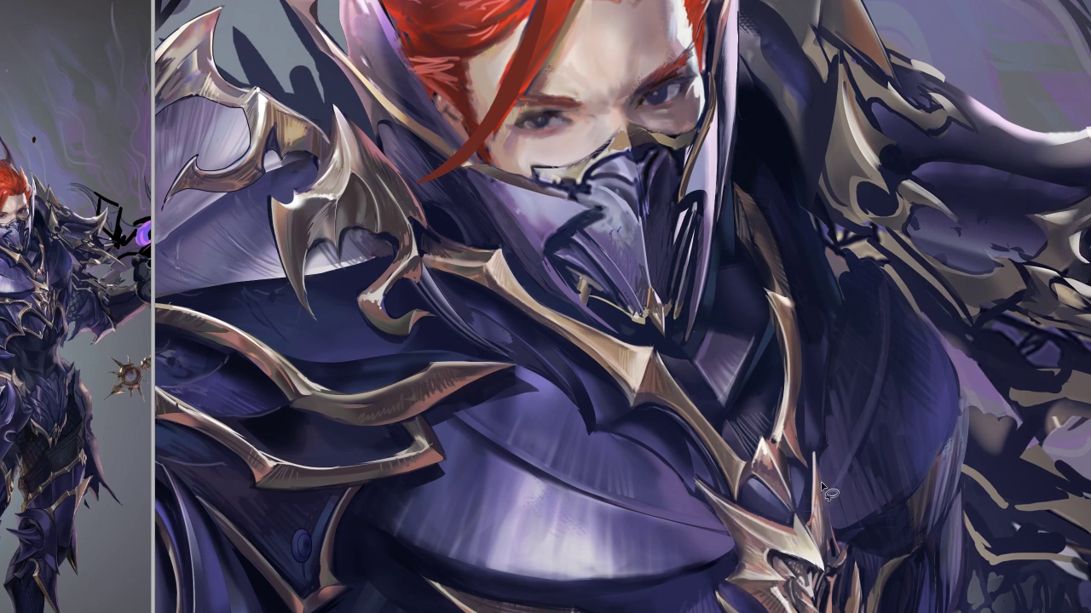
{"action": "left_click_drag", "start_coordinate": [814, 451], "coordinate": [821, 575]}
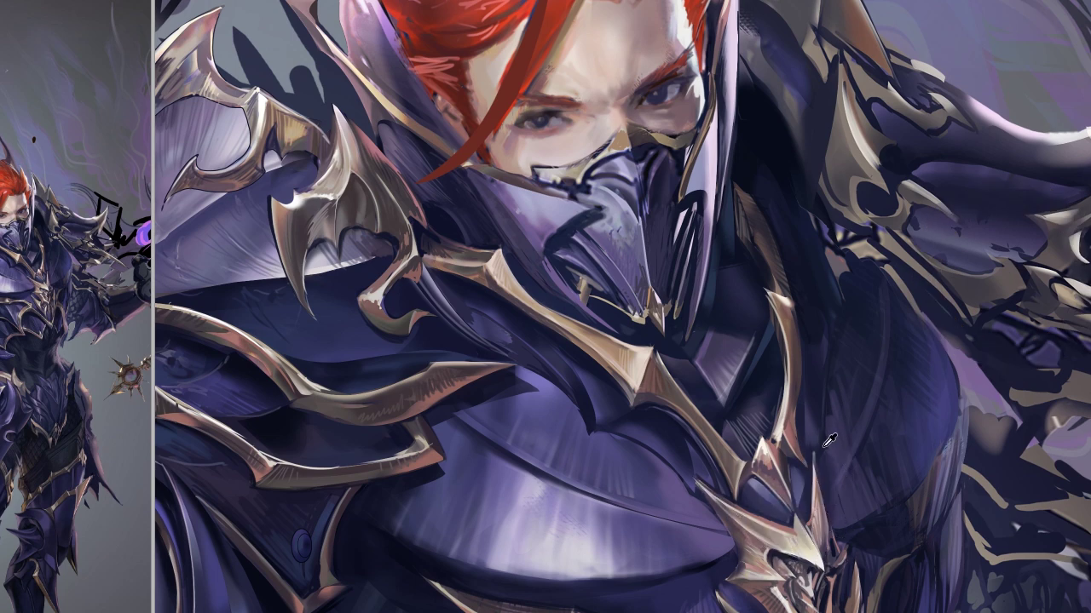
{"action": "left_click_drag", "start_coordinate": [844, 329], "coordinate": [839, 465]}
{"action": "left_click_drag", "start_coordinate": [872, 244], "coordinate": [894, 417]}
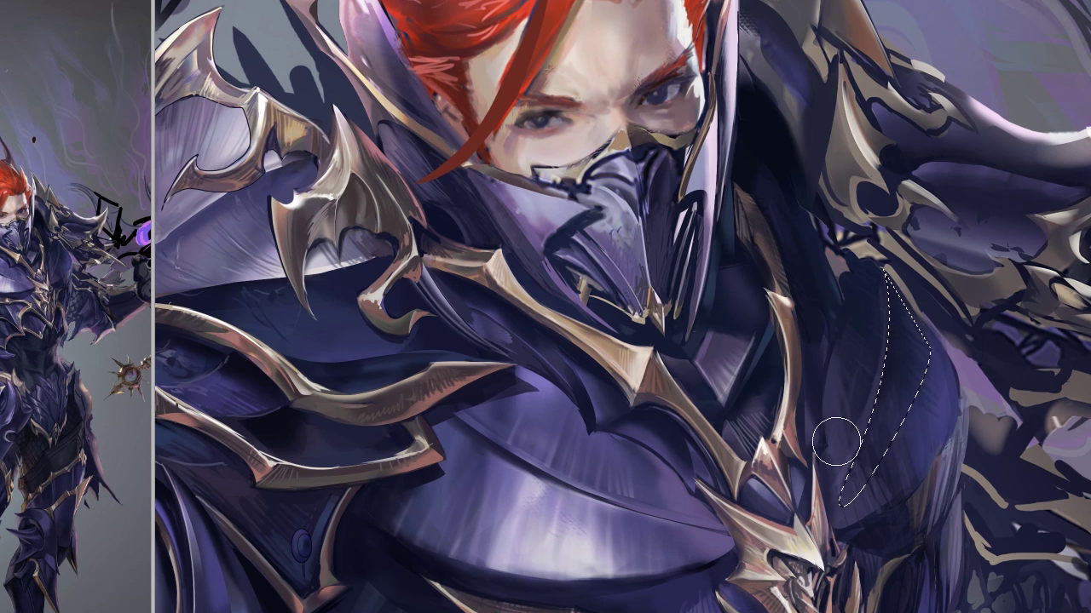
{"action": "key", "text": "ctrl+d"}
{"action": "key", "text": "i"}
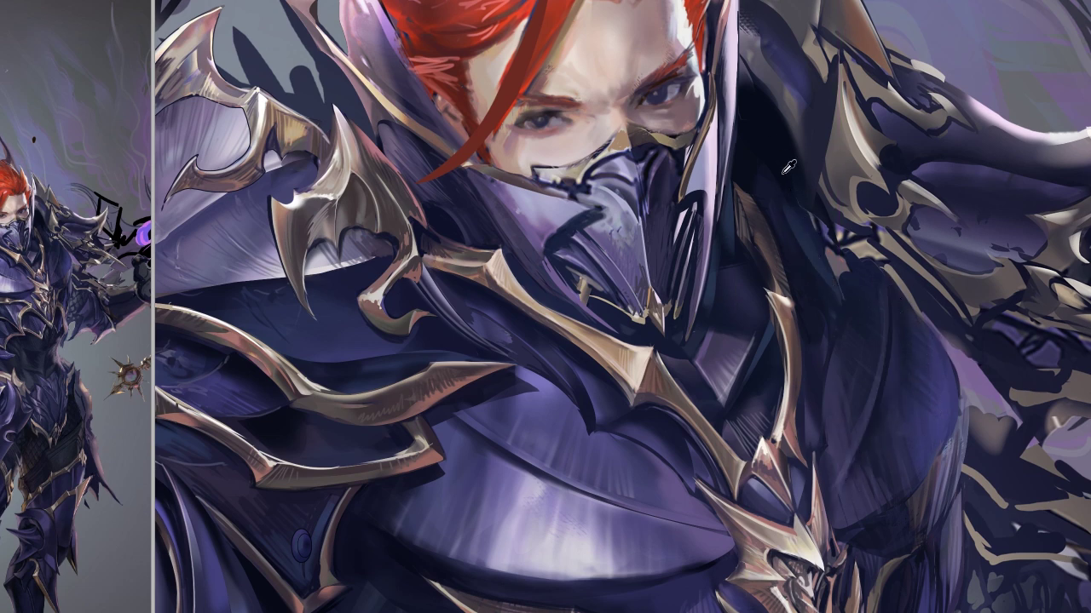
{"action": "left_click_drag", "start_coordinate": [1010, 506], "coordinate": [864, 438]}
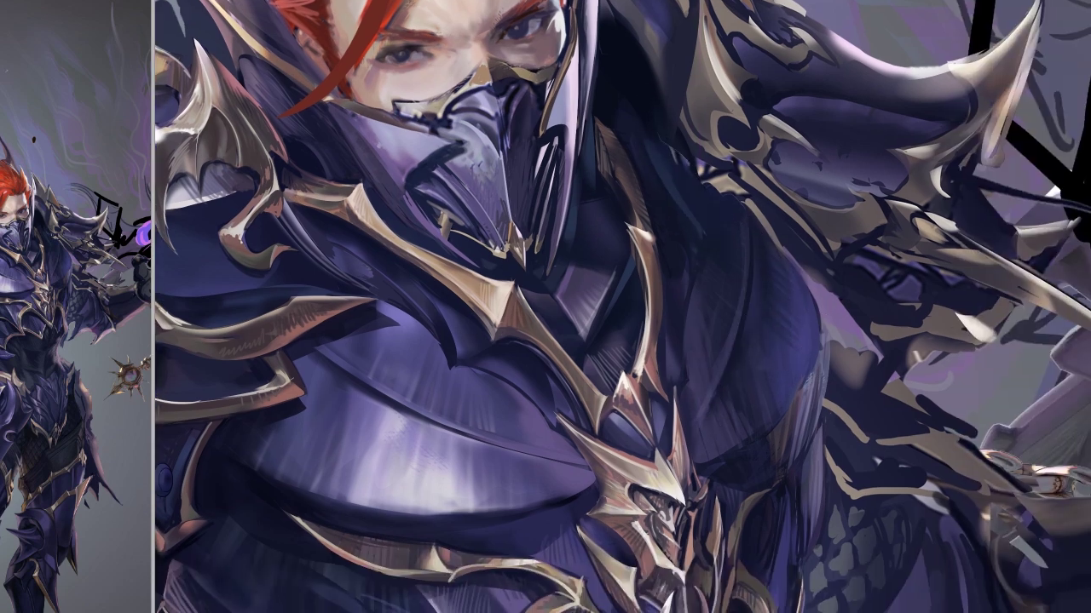
- Lasso several thin slivers on the lower and right-side chest armour
{"action": "scroll", "coordinate": [432, 490], "scroll_direction": "down", "scroll_amount": 2}
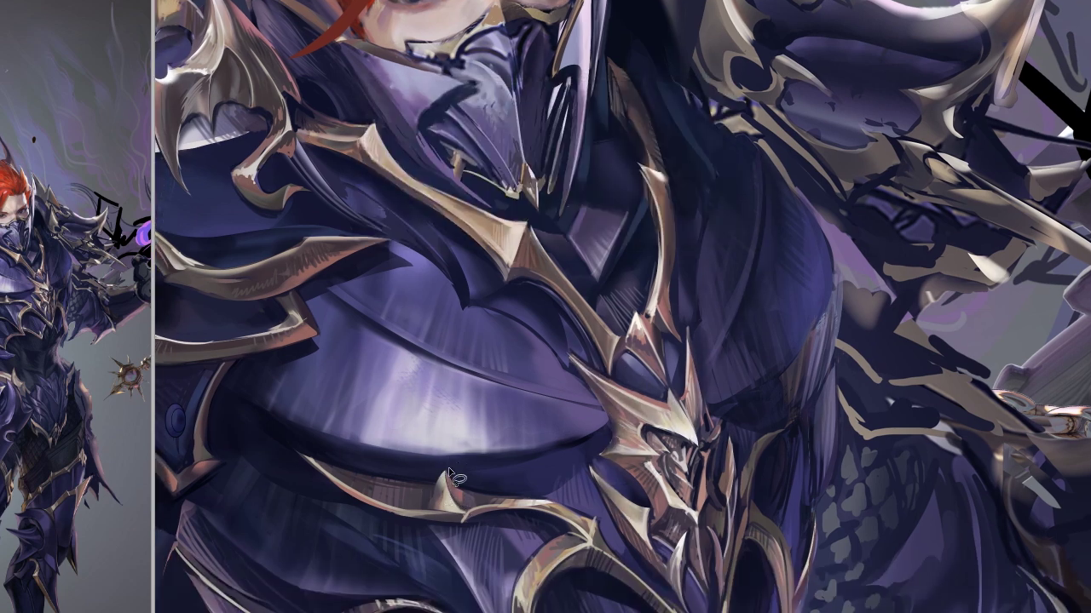
{"action": "key", "text": "l"}
{"action": "left_click_drag", "start_coordinate": [317, 439], "coordinate": [375, 477]}
{"action": "key", "text": "ctrl+d"}
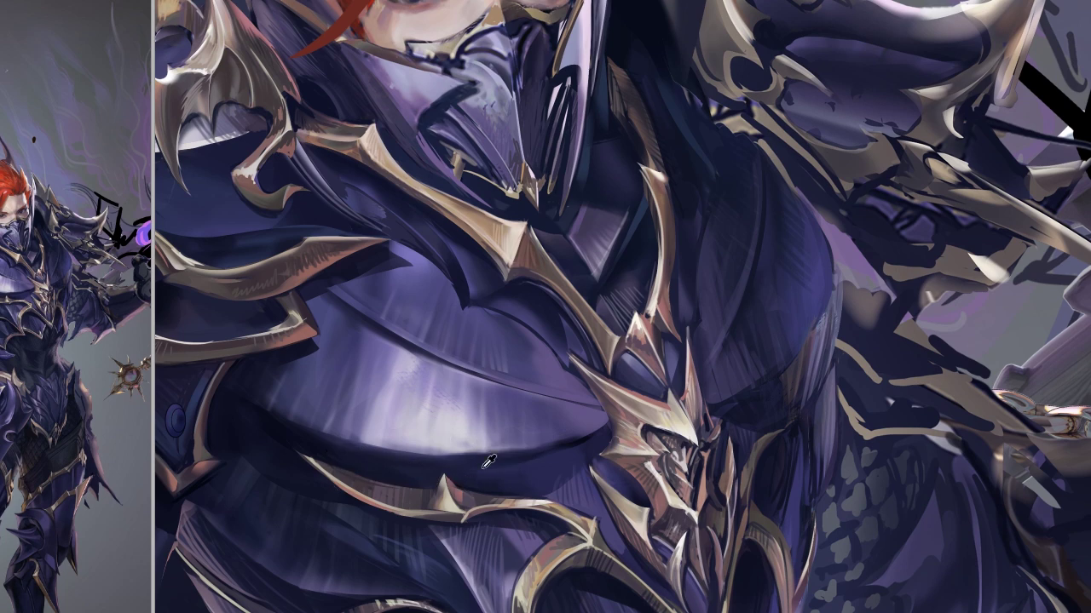
{"action": "mouse_move", "coordinate": [767, 434]}
{"action": "left_mouse_down"}
{"action": "mouse_move", "coordinate": [775, 431]}
{"action": "mouse_move", "coordinate": [707, 446]}
{"action": "mouse_move", "coordinate": [656, 520]}
{"action": "left_mouse_up"}
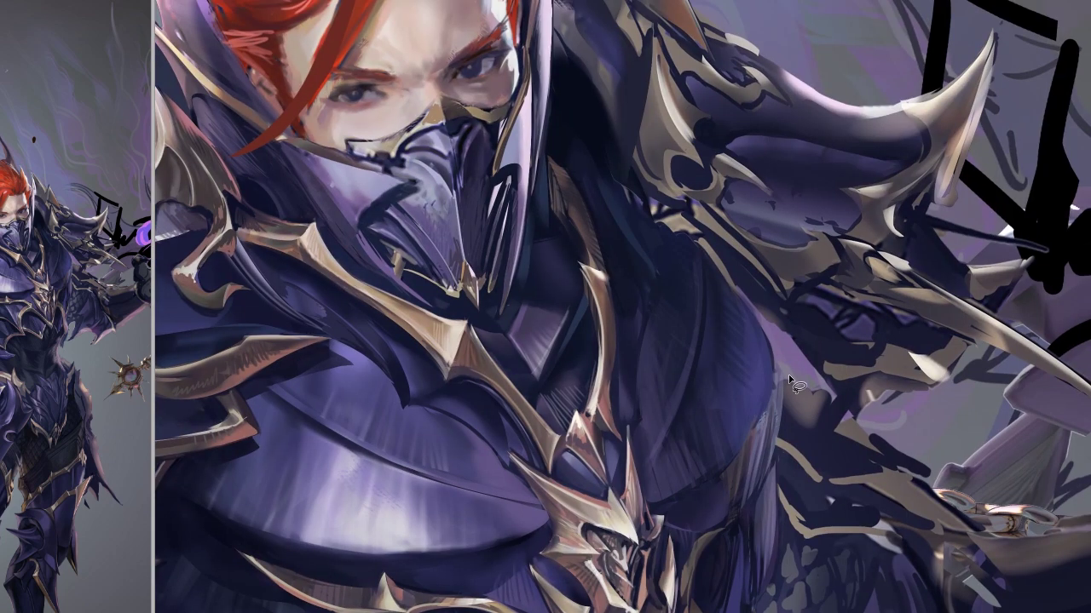
{"action": "mouse_move", "coordinate": [771, 364]}
{"action": "left_mouse_down"}
{"action": "mouse_move", "coordinate": [761, 356]}
{"action": "mouse_move", "coordinate": [771, 473]}
{"action": "mouse_move", "coordinate": [763, 604]}
{"action": "mouse_move", "coordinate": [763, 534]}
{"action": "left_mouse_up"}
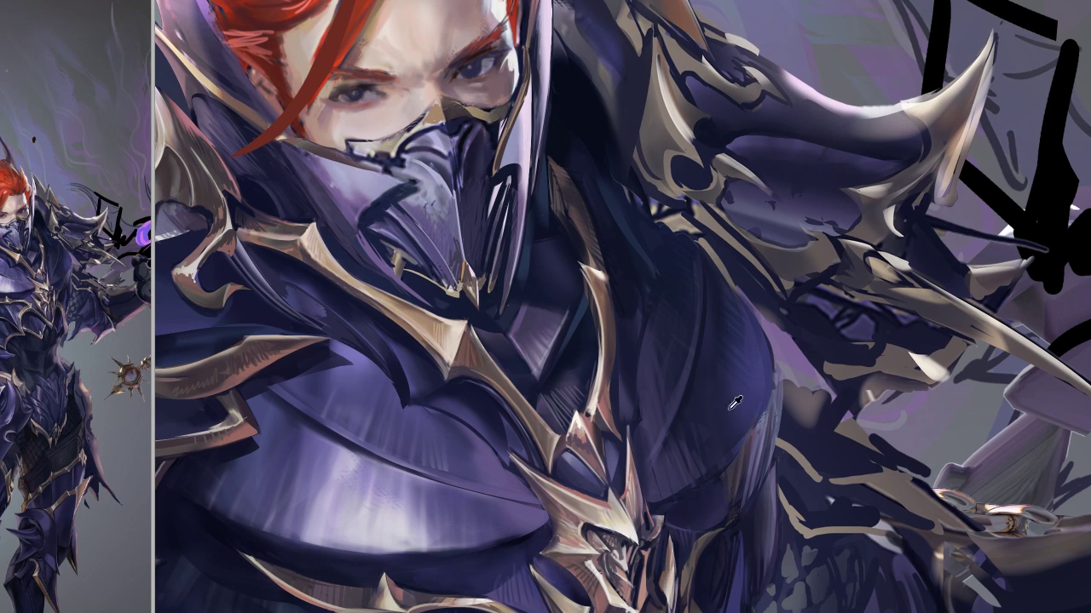
{"action": "mouse_move", "coordinate": [770, 436]}
{"action": "left_mouse_down"}
{"action": "mouse_move", "coordinate": [733, 515]}
{"action": "mouse_move", "coordinate": [736, 470]}
{"action": "left_mouse_up"}
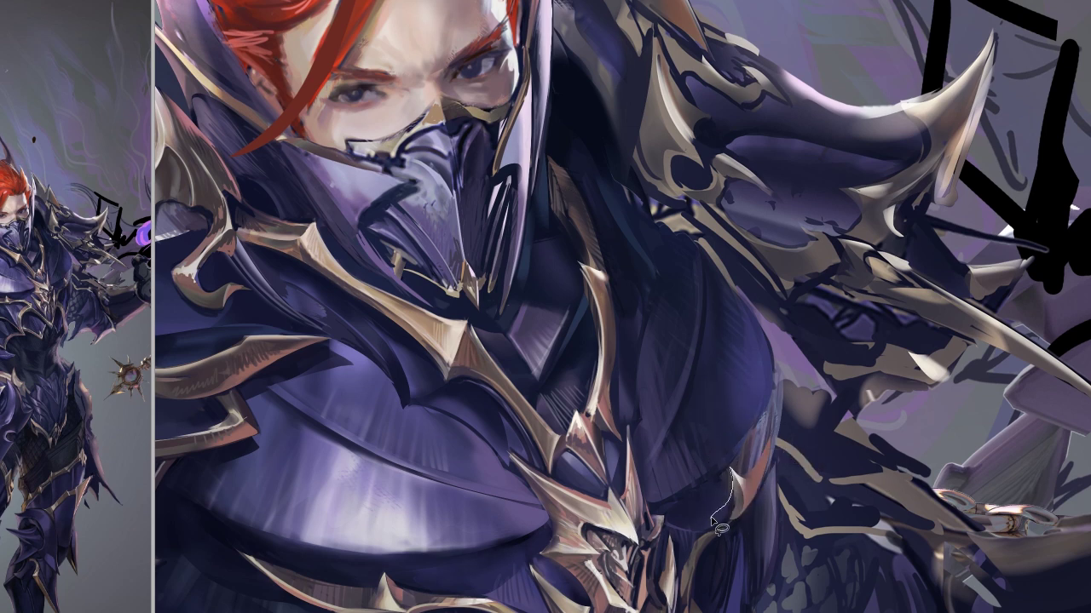
- Fill armour slivers beside the gold crest with light and dark tones
{"action": "left_click_drag", "start_coordinate": [712, 518], "coordinate": [738, 491]}
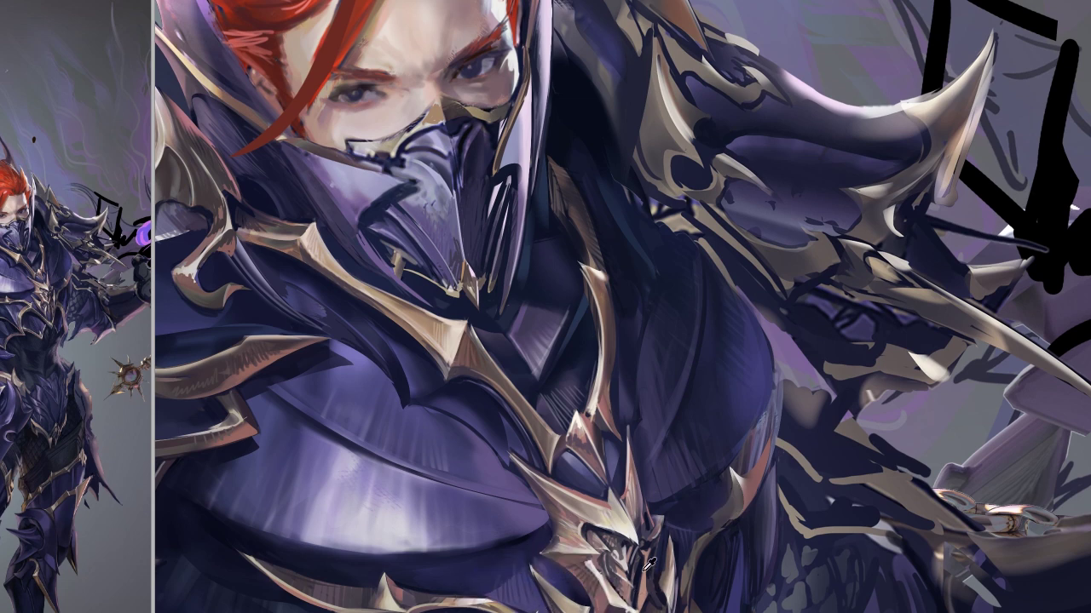
{"action": "left_click_drag", "start_coordinate": [613, 559], "coordinate": [606, 564]}
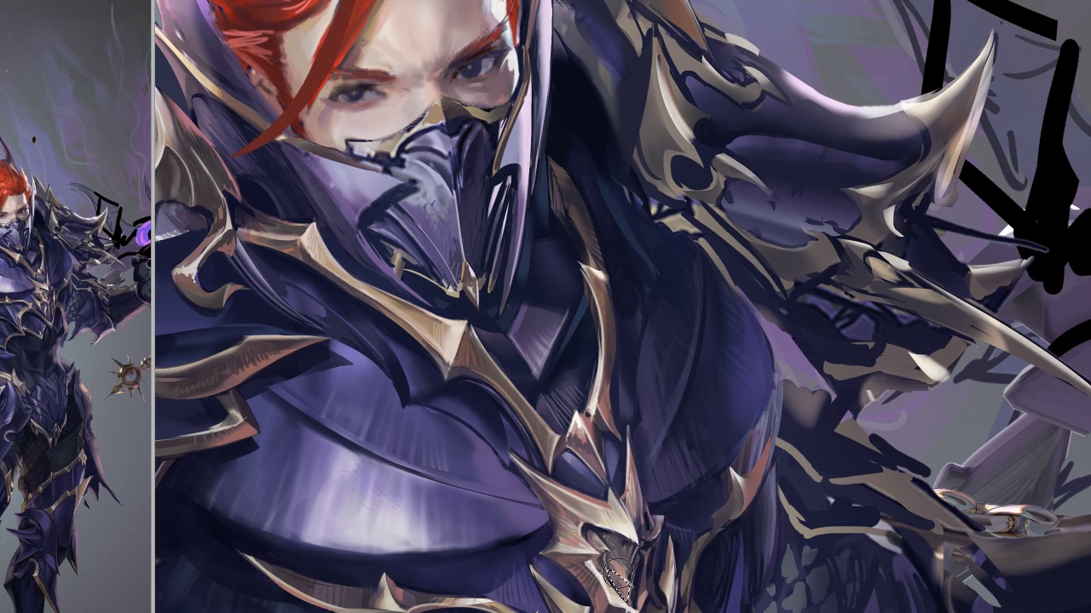
{"action": "left_click_drag", "start_coordinate": [691, 551], "coordinate": [690, 545]}
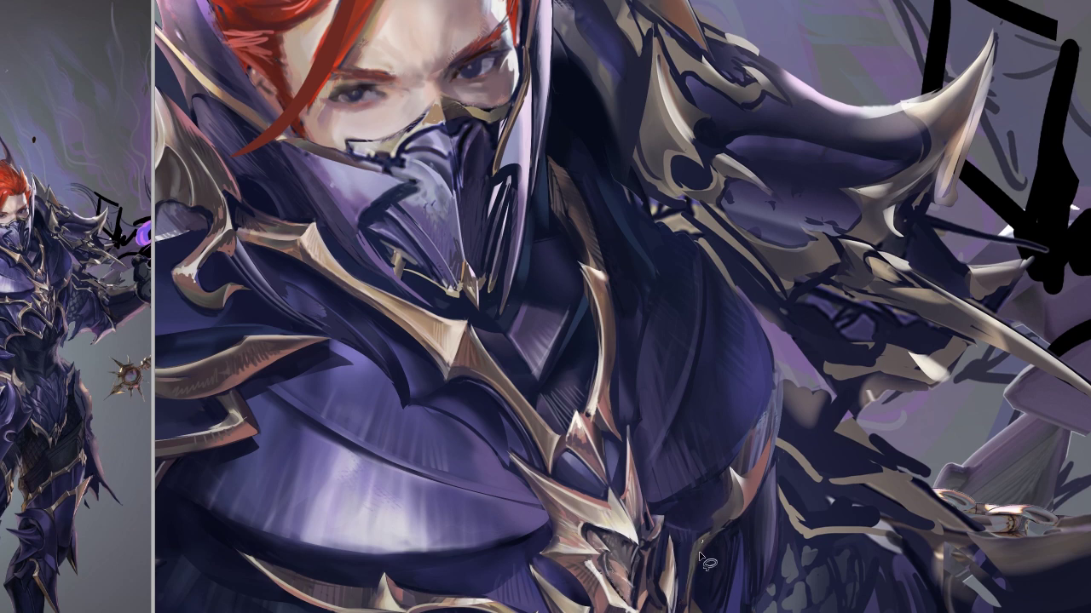
{"action": "mouse_move", "coordinate": [717, 499]}
{"action": "left_mouse_down"}
{"action": "mouse_move", "coordinate": [734, 509]}
{"action": "mouse_move", "coordinate": [782, 484]}
{"action": "mouse_move", "coordinate": [745, 457]}
{"action": "left_mouse_up"}
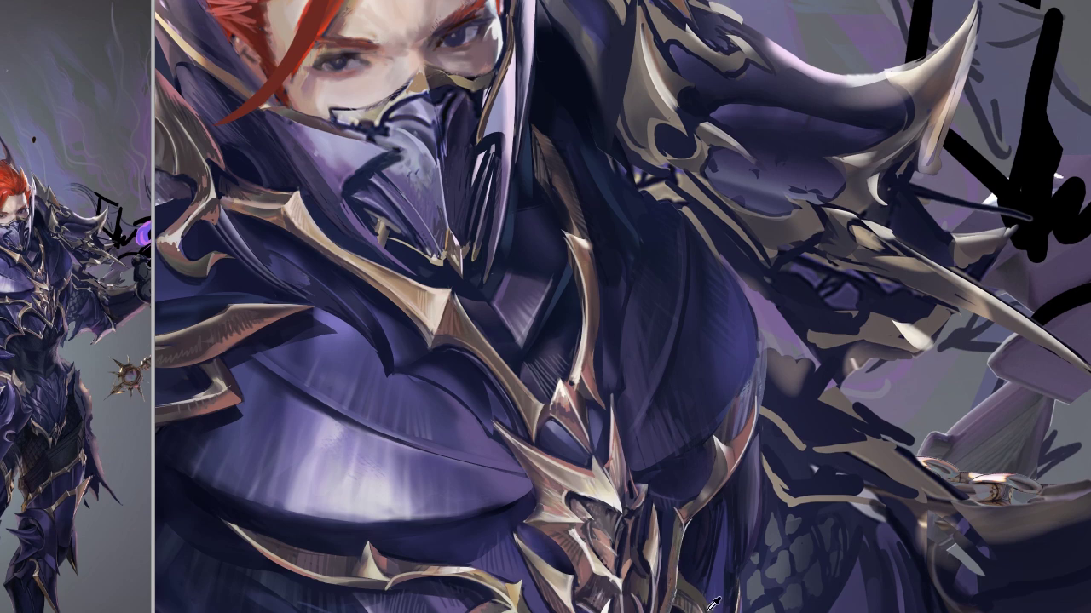
{"action": "scroll", "coordinate": [707, 601], "scroll_direction": "down", "scroll_amount": 2}
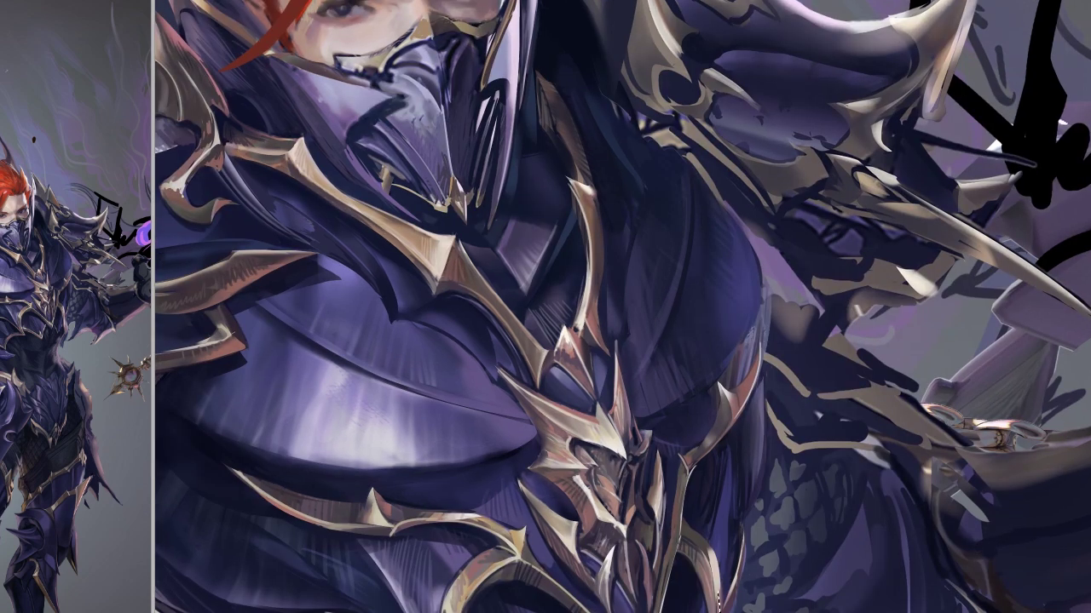
- Lasso narrow strips along the right torso armor edge and paint lighter strokes over the dark fur
{"action": "right_click", "coordinate": [738, 134]}
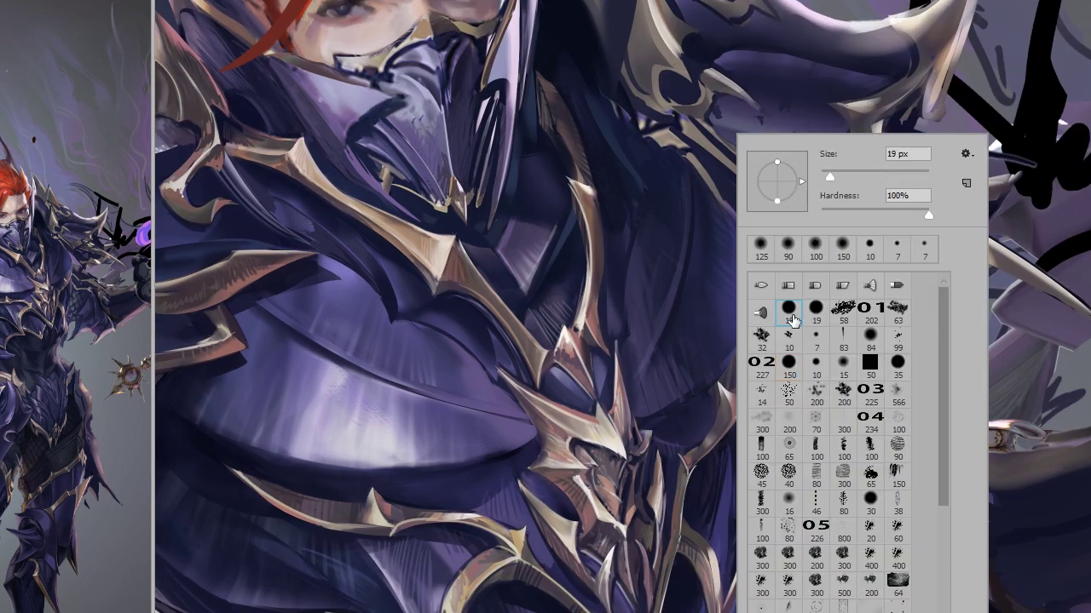
{"action": "scroll", "coordinate": [623, 307], "scroll_direction": "down", "scroll_amount": 1}
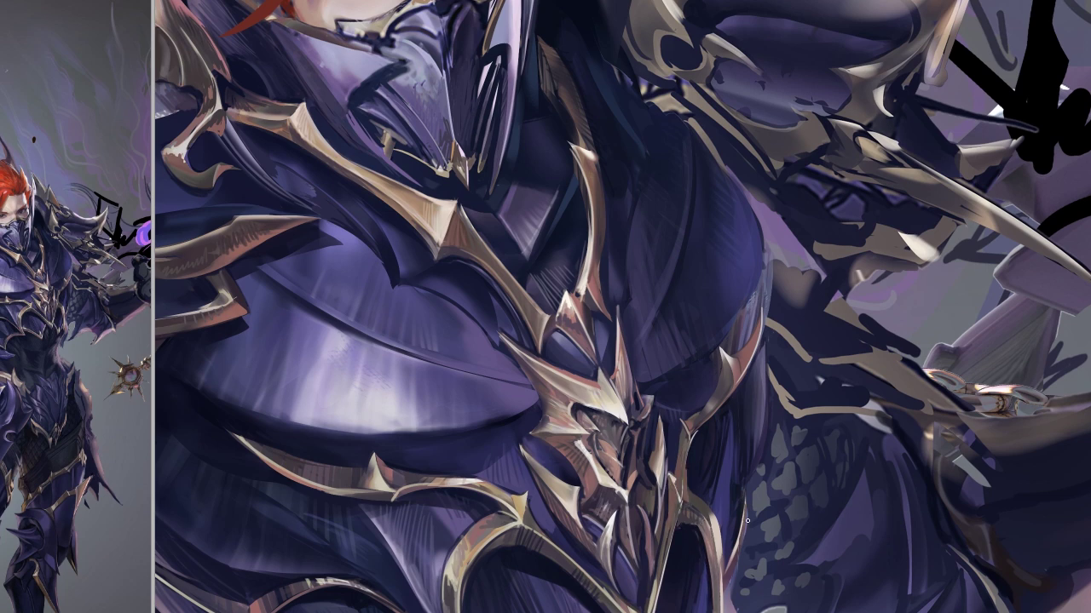
{"action": "scroll", "coordinate": [741, 537], "scroll_direction": "up", "scroll_amount": 1}
{"action": "scroll", "coordinate": [766, 471], "scroll_direction": "up", "scroll_amount": 1}
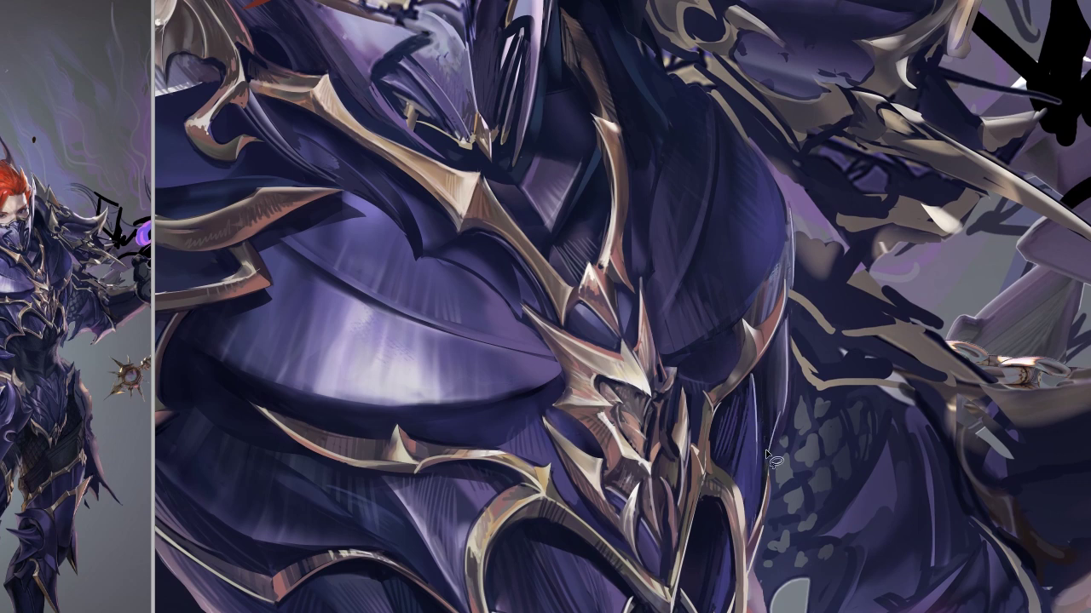
{"action": "mouse_move", "coordinate": [729, 324]}
{"action": "left_mouse_down"}
{"action": "mouse_move", "coordinate": [726, 362]}
{"action": "mouse_move", "coordinate": [752, 332]}
{"action": "left_mouse_up"}
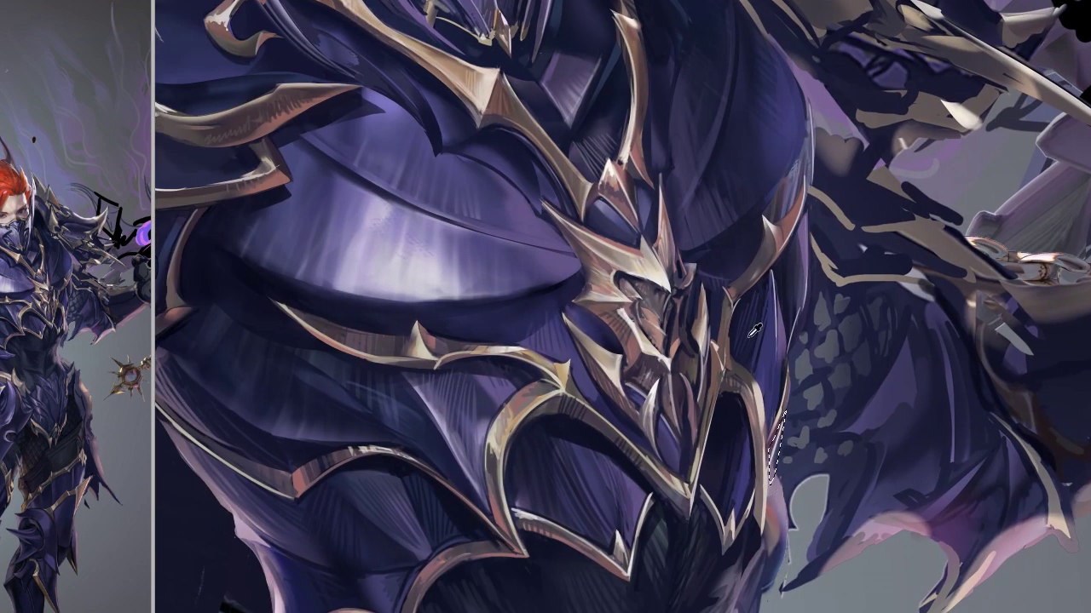
{"action": "left_click_drag", "start_coordinate": [766, 520], "coordinate": [774, 537]}
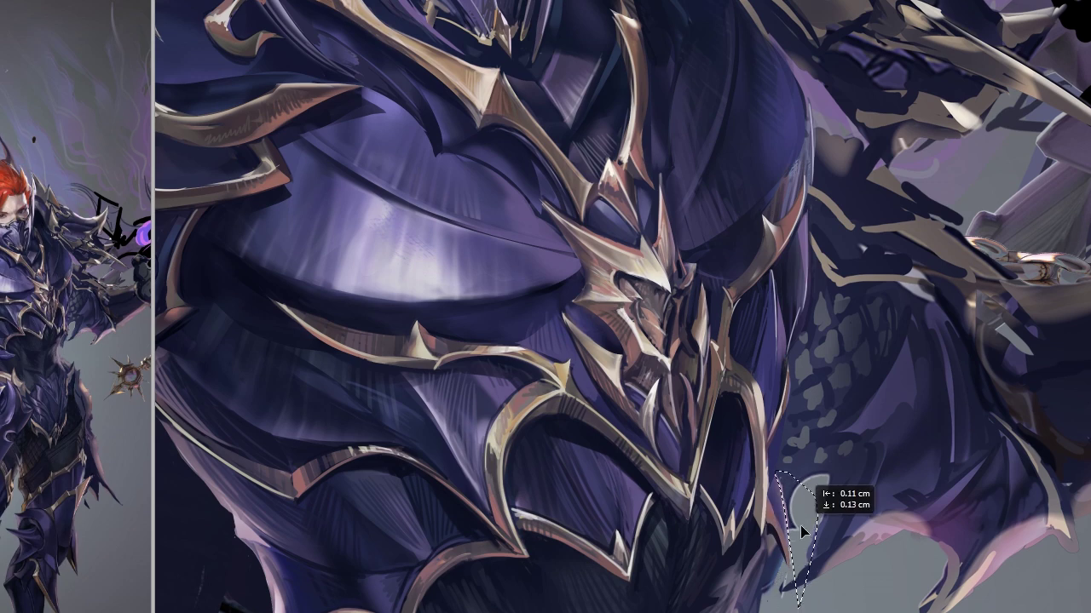
{"action": "mouse_move", "coordinate": [788, 494]}
{"action": "left_mouse_down"}
{"action": "mouse_move", "coordinate": [782, 399]}
{"action": "mouse_move", "coordinate": [773, 583]}
{"action": "left_mouse_up"}
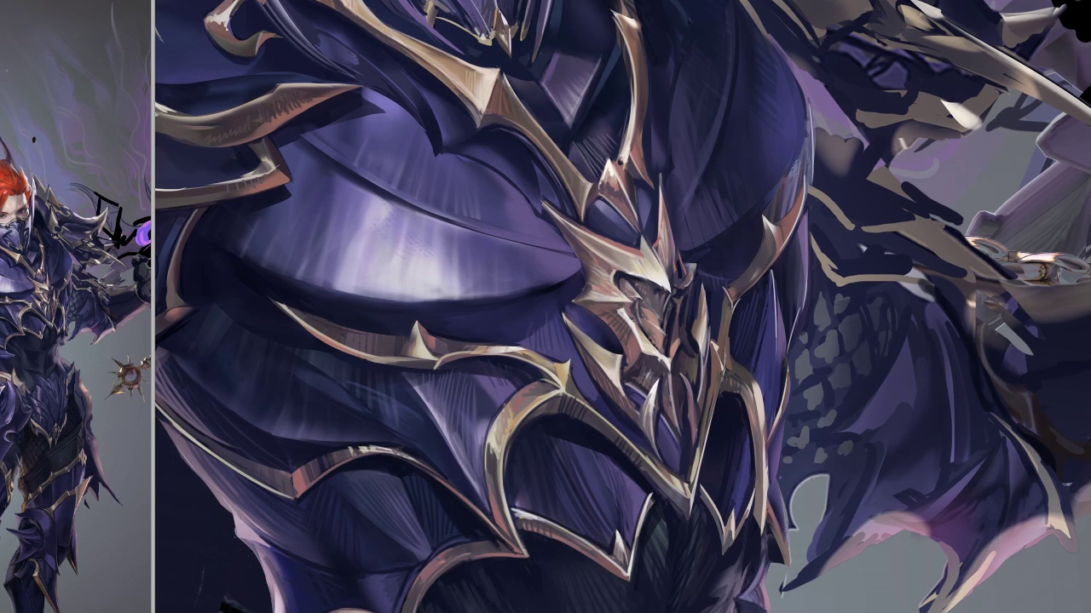
{"action": "left_click_drag", "start_coordinate": [699, 581], "coordinate": [631, 427]}
{"action": "mouse_move", "coordinate": [645, 471]}
{"action": "left_mouse_down"}
{"action": "mouse_move", "coordinate": [702, 569]}
{"action": "mouse_move", "coordinate": [722, 549]}
{"action": "left_mouse_up"}
- Zoom in on the abdomen and start a lasso outline near the gold spike
{"action": "key", "text": "b"}
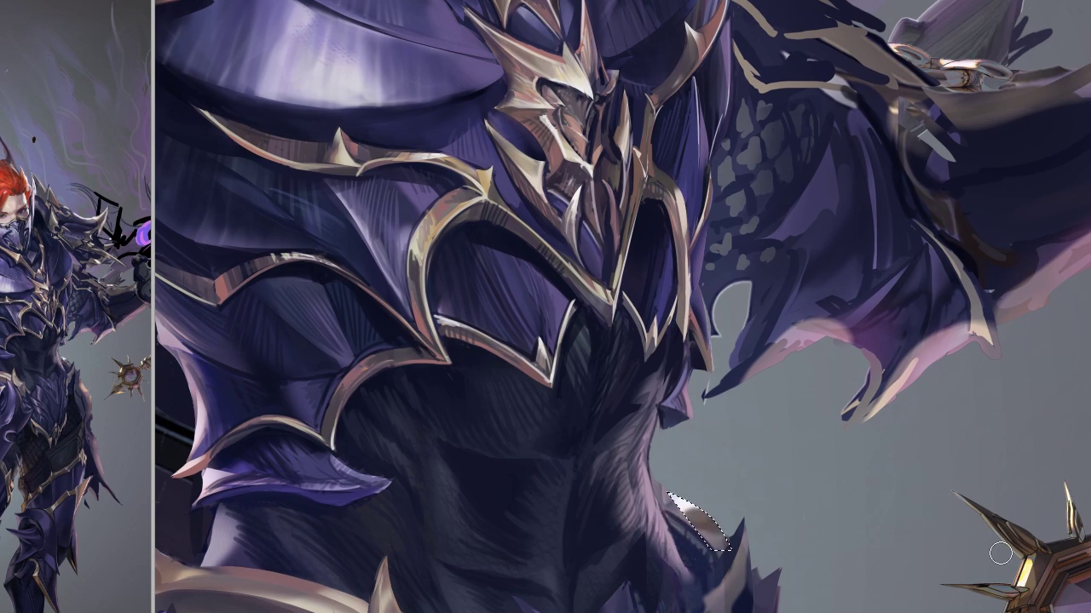
{"action": "scroll", "coordinate": [750, 469], "scroll_direction": "up", "scroll_amount": 2}
{"action": "key", "text": "l"}
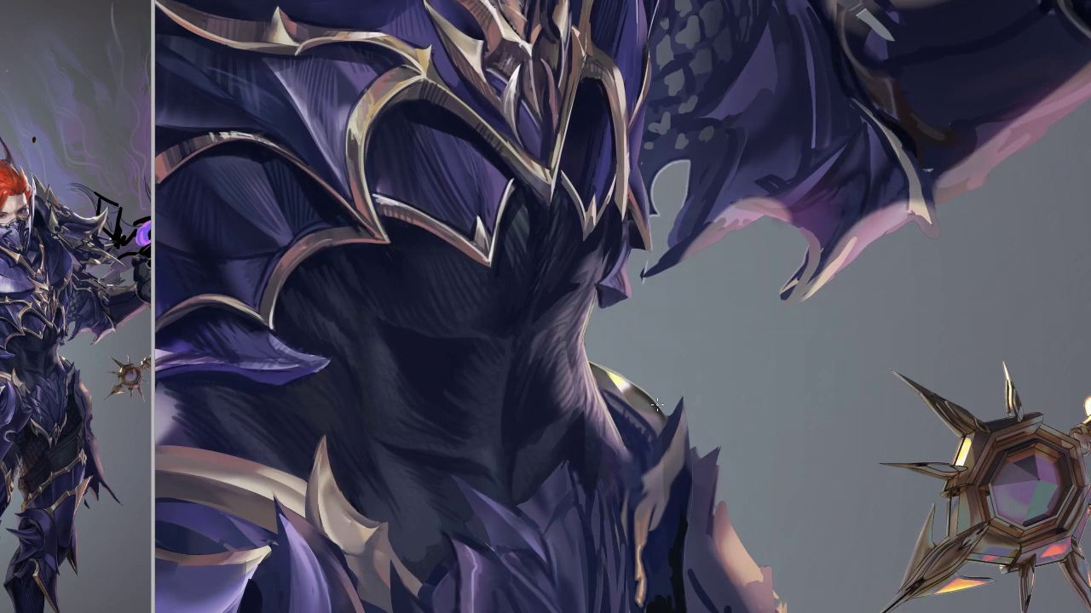
{"action": "mouse_move", "coordinate": [825, 452]}
{"action": "left_mouse_down"}
{"action": "mouse_move", "coordinate": [805, 526]}
{"action": "mouse_move", "coordinate": [809, 477]}
{"action": "left_mouse_up"}
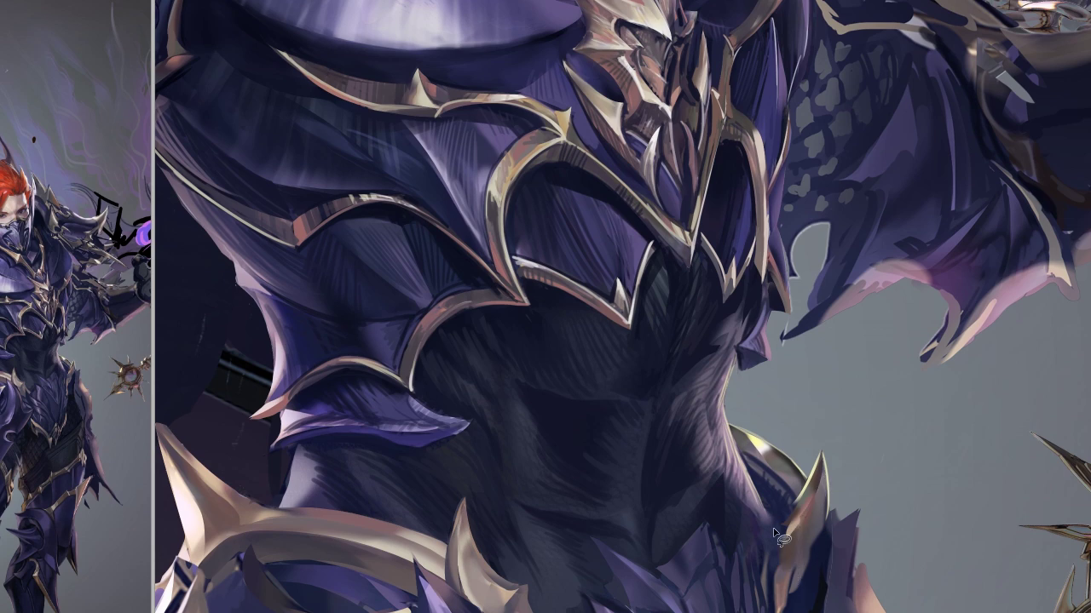
{"action": "mouse_move", "coordinate": [795, 555]}
{"action": "left_mouse_down"}
{"action": "mouse_move", "coordinate": [756, 530]}
{"action": "mouse_move", "coordinate": [766, 484]}
{"action": "mouse_move", "coordinate": [768, 509]}
{"action": "left_mouse_up"}
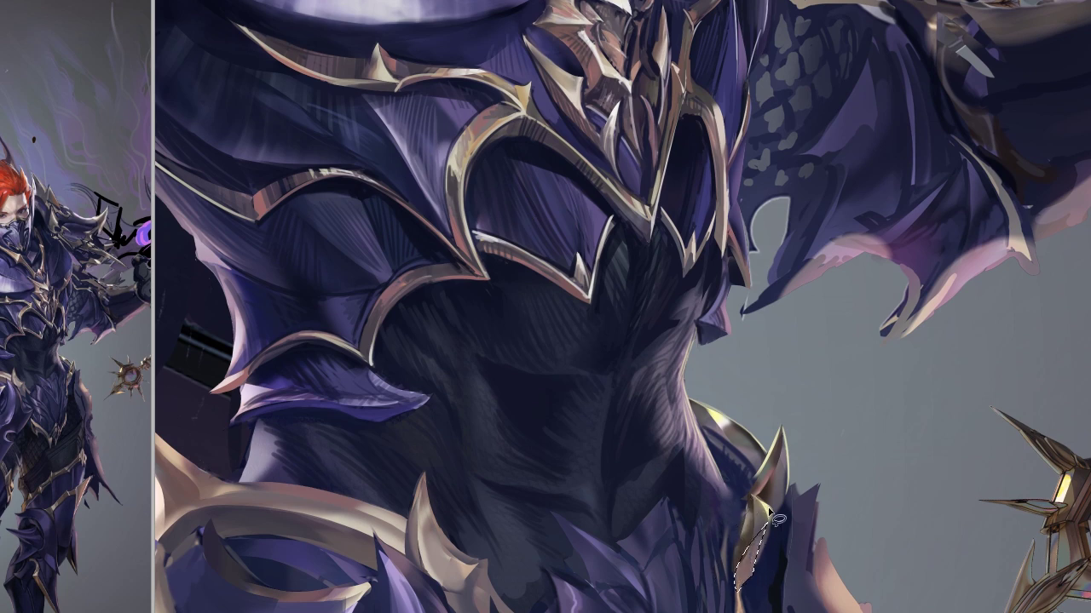
{"action": "scroll", "coordinate": [769, 511], "scroll_direction": "down", "scroll_amount": 2}
- Lasso the gold spike's edges in several passes, deselecting with Ctrl+D between them
{"action": "left_click_drag", "start_coordinate": [773, 462], "coordinate": [769, 532]}
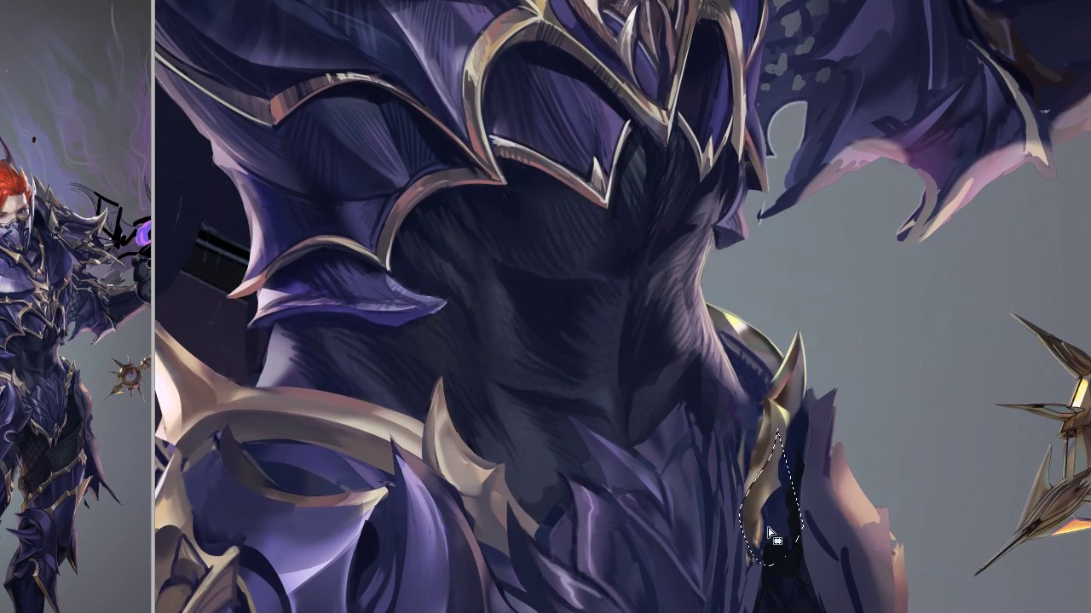
{"action": "key", "text": "ctrl+d"}
{"action": "left_click_drag", "start_coordinate": [801, 441], "coordinate": [788, 456]}
{"action": "scroll", "coordinate": [788, 460], "scroll_direction": "up", "scroll_amount": 2}
{"action": "key", "text": "ctrl+d"}
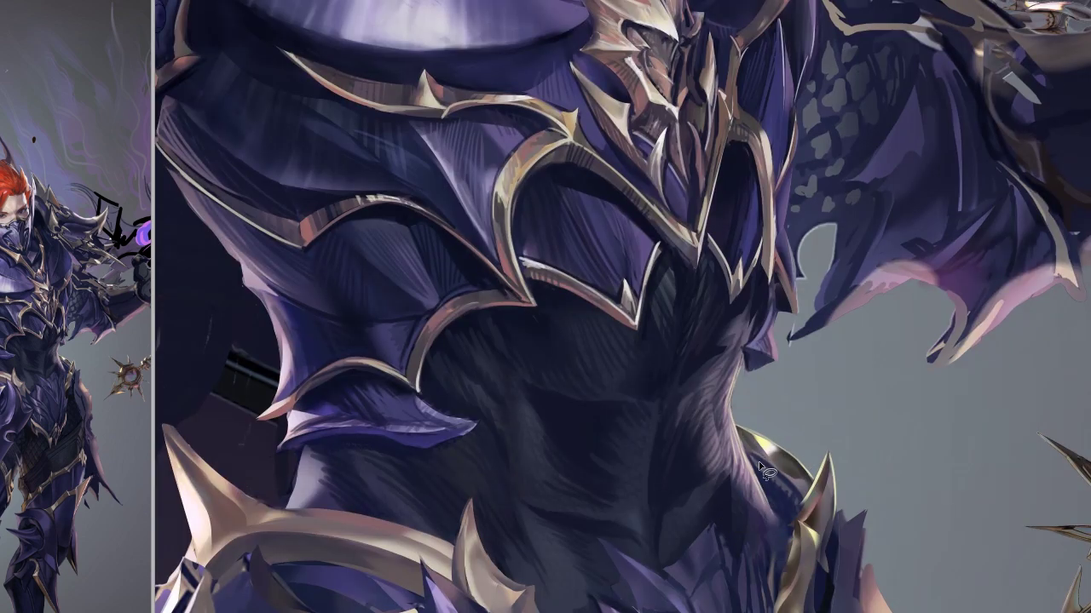
{"action": "scroll", "coordinate": [778, 503], "scroll_direction": "down", "scroll_amount": 1}
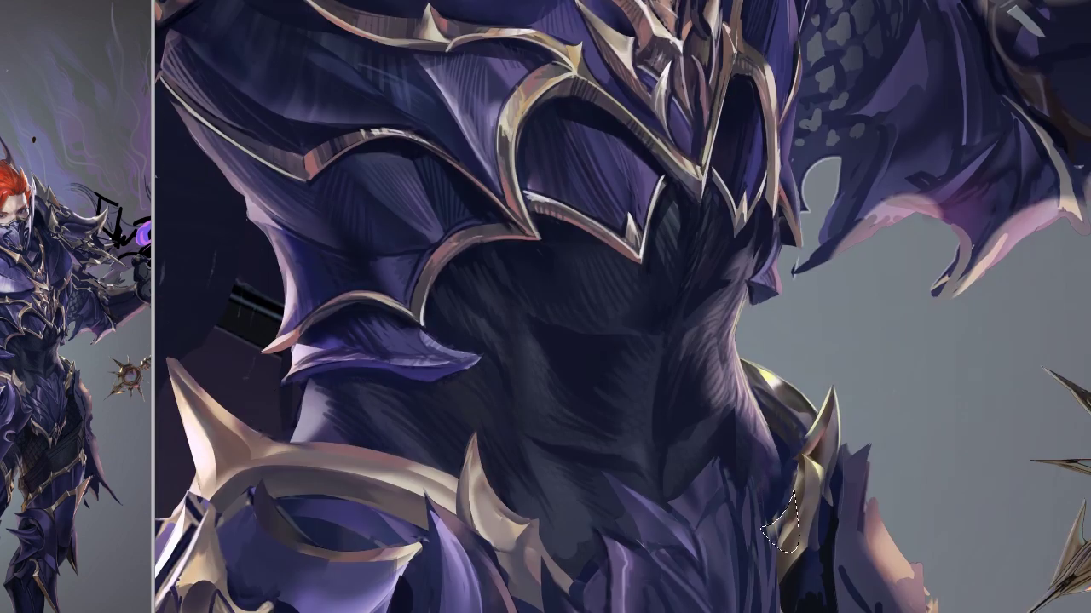
{"action": "left_click_drag", "start_coordinate": [738, 431], "coordinate": [784, 528]}
{"action": "scroll", "coordinate": [777, 511], "scroll_direction": "down", "scroll_amount": 2}
{"action": "scroll", "coordinate": [783, 528], "scroll_direction": "down", "scroll_amount": 2}
{"action": "left_click_drag", "start_coordinate": [765, 388], "coordinate": [739, 479]}
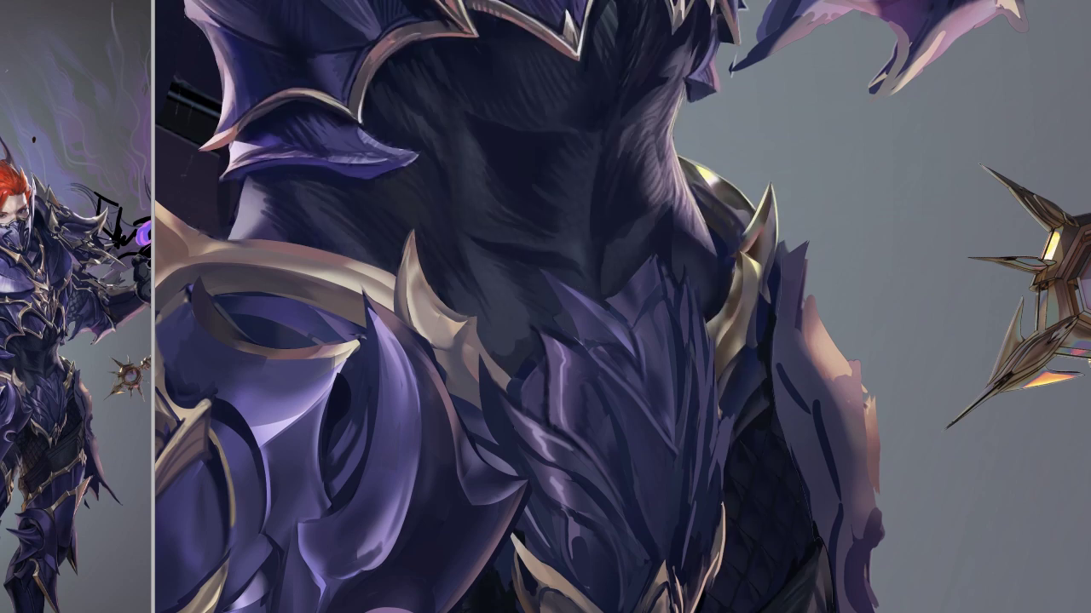
- Darken a lassoed section of the cape beside the hips
{"action": "scroll", "coordinate": [777, 358], "scroll_direction": "down", "scroll_amount": 3}
{"action": "scroll", "coordinate": [777, 358], "scroll_direction": "down", "scroll_amount": 2}
{"action": "mouse_move", "coordinate": [767, 290]}
{"action": "left_mouse_down"}
{"action": "mouse_move", "coordinate": [703, 344]}
{"action": "mouse_move", "coordinate": [767, 289]}
{"action": "left_mouse_up"}
{"action": "mouse_move", "coordinate": [913, 565]}
{"action": "left_mouse_down"}
{"action": "mouse_move", "coordinate": [804, 560]}
{"action": "mouse_move", "coordinate": [837, 609]}
{"action": "left_mouse_up"}
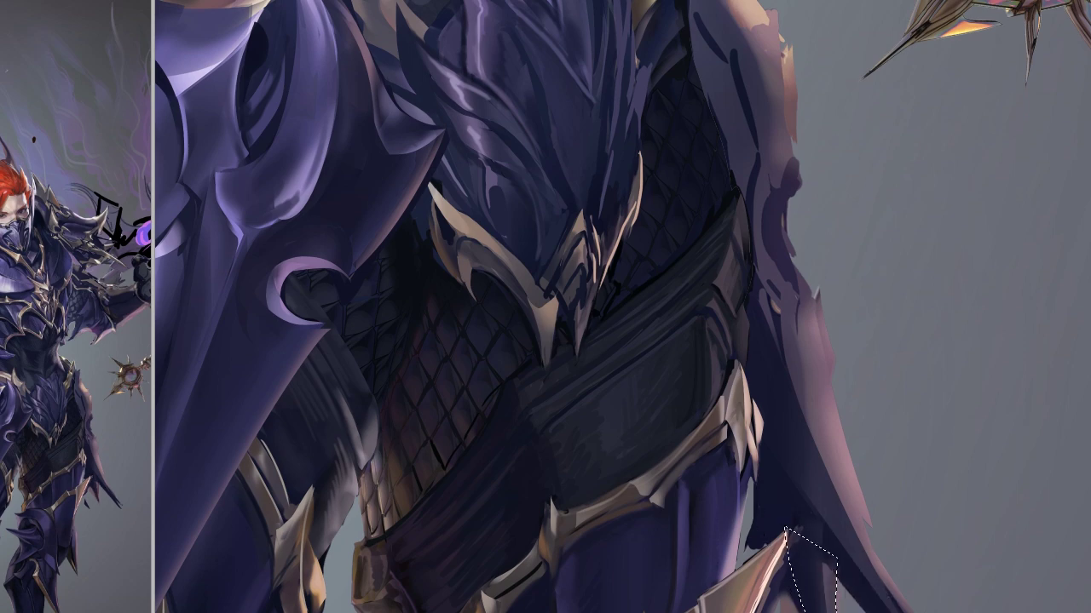
- Select the long right spike and enlarge and slant it with Free Transform
{"action": "scroll", "coordinate": [827, 462], "scroll_direction": "down", "scroll_amount": 3}
{"action": "mouse_move", "coordinate": [827, 462]}
{"action": "left_mouse_down"}
{"action": "mouse_move", "coordinate": [728, 294]}
{"action": "mouse_move", "coordinate": [781, 460]}
{"action": "mouse_move", "coordinate": [1002, 320]}
{"action": "left_mouse_up"}
{"action": "left_click", "coordinate": [707, 247], "text": "alt"}
{"action": "mouse_move", "coordinate": [1057, 223]}
{"action": "left_mouse_down"}
{"action": "mouse_move", "coordinate": [1064, 356]}
{"action": "mouse_move", "coordinate": [976, 358]}
{"action": "left_mouse_up"}
{"action": "mouse_move", "coordinate": [852, 316]}
{"action": "left_mouse_down"}
{"action": "mouse_move", "coordinate": [971, 515]}
{"action": "mouse_move", "coordinate": [937, 383]}
{"action": "left_mouse_up"}
{"action": "left_click_drag", "start_coordinate": [759, 164], "coordinate": [585, 207]}
{"action": "key", "text": "ctrl+t"}
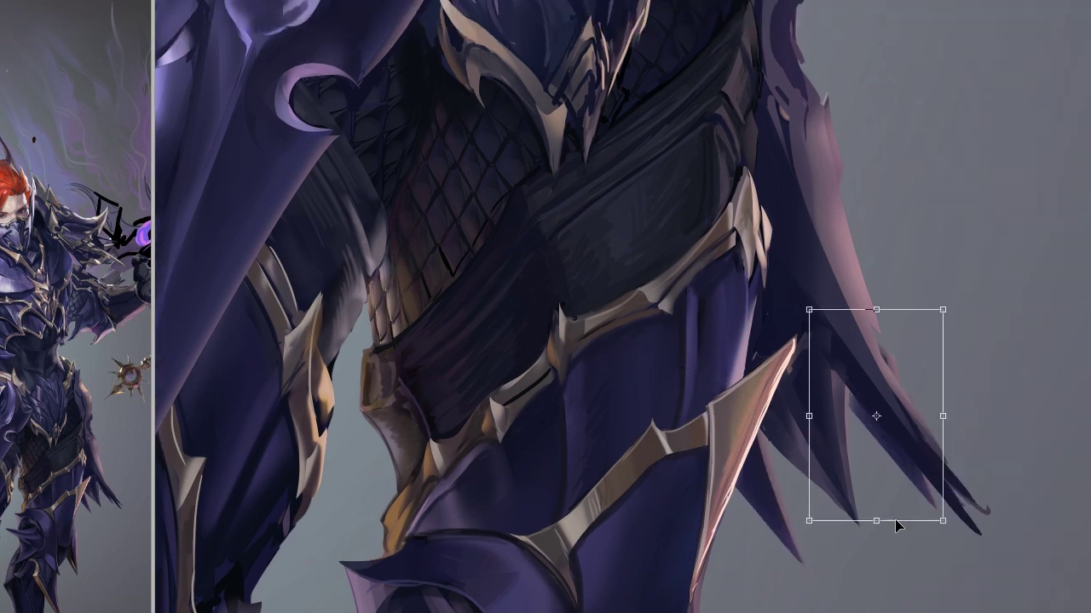
{"action": "left_click_drag", "start_coordinate": [894, 519], "coordinate": [931, 554]}
{"action": "key", "text": "Return"}
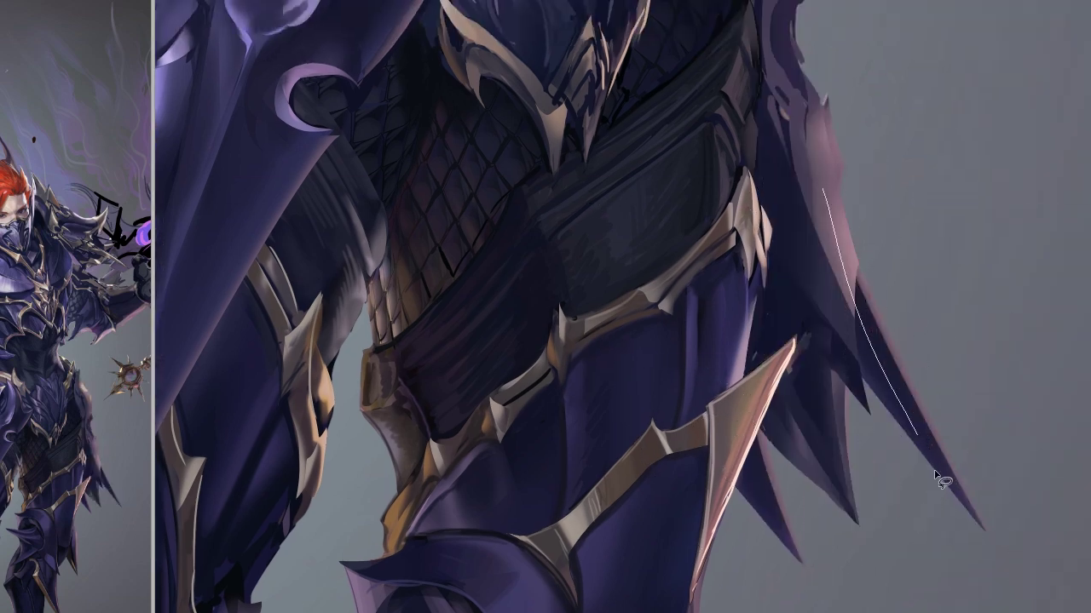
- Paint pinkish highlights along the right spike's lassoed edge
{"action": "mouse_move", "coordinate": [937, 474]}
{"action": "left_mouse_down"}
{"action": "mouse_move", "coordinate": [862, 303]}
{"action": "mouse_move", "coordinate": [814, 226]}
{"action": "left_mouse_up"}
{"action": "left_click_drag", "start_coordinate": [840, 312], "coordinate": [981, 432]}
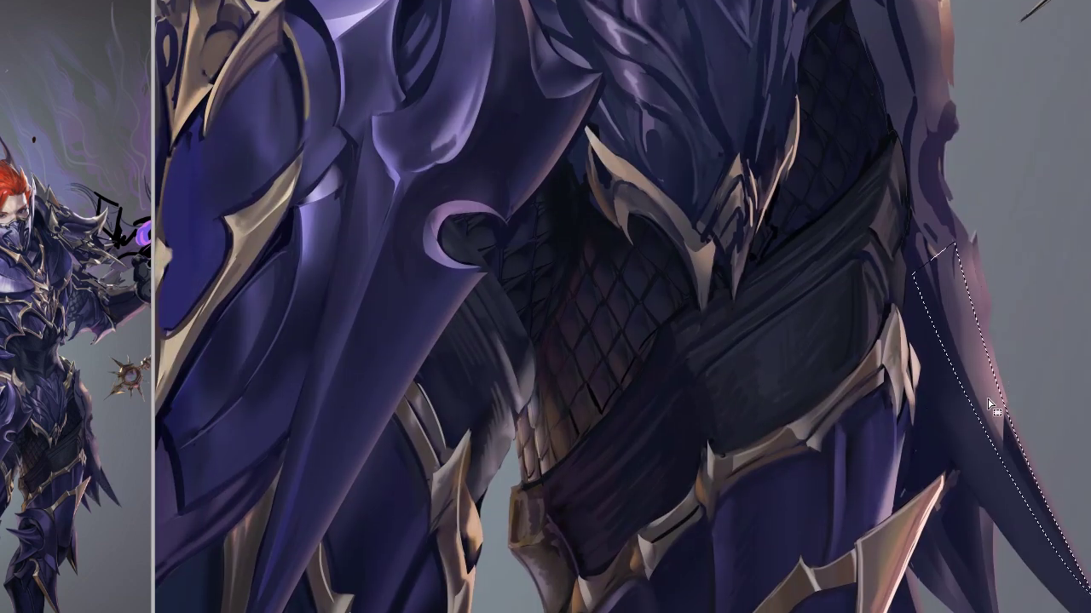
{"action": "left_click_drag", "start_coordinate": [1083, 569], "coordinate": [962, 358]}
{"action": "left_click_drag", "start_coordinate": [1086, 601], "coordinate": [1061, 550]}
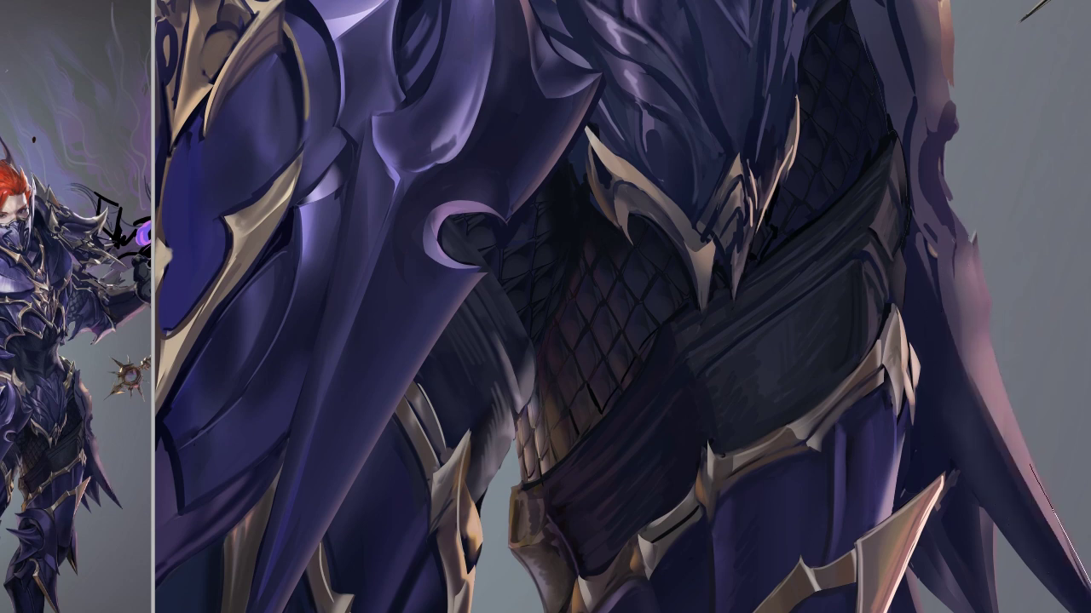
- Lasso a strip of the upper right torso armor plate below the shoulder spike for shading
{"action": "scroll", "coordinate": [979, 341], "scroll_direction": "up", "scroll_amount": 2}
{"action": "mouse_move", "coordinate": [911, 89]}
{"action": "left_mouse_down"}
{"action": "mouse_move", "coordinate": [944, 264]}
{"action": "mouse_move", "coordinate": [877, 123]}
{"action": "mouse_move", "coordinate": [847, 195]}
{"action": "mouse_move", "coordinate": [846, 124]}
{"action": "mouse_move", "coordinate": [912, 283]}
{"action": "left_mouse_up"}
{"action": "scroll", "coordinate": [852, 256], "scroll_direction": "up", "scroll_amount": 1}
{"action": "scroll", "coordinate": [852, 256], "scroll_direction": "up", "scroll_amount": 1}
{"action": "scroll", "coordinate": [852, 255], "scroll_direction": "up", "scroll_amount": 1}
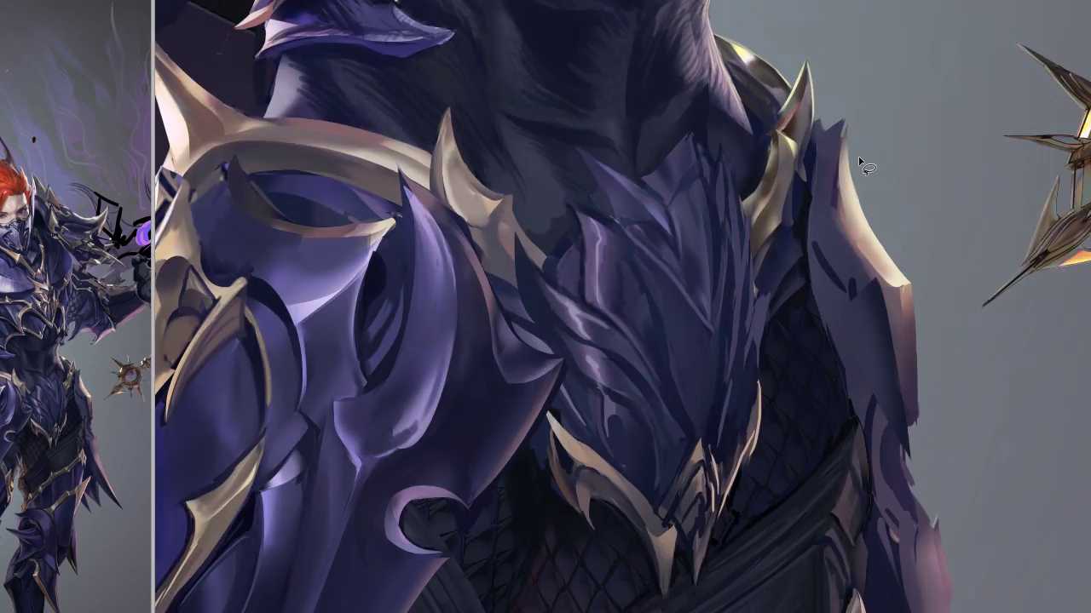
{"action": "left_click_drag", "start_coordinate": [839, 129], "coordinate": [878, 426]}
{"action": "key", "text": "b"}
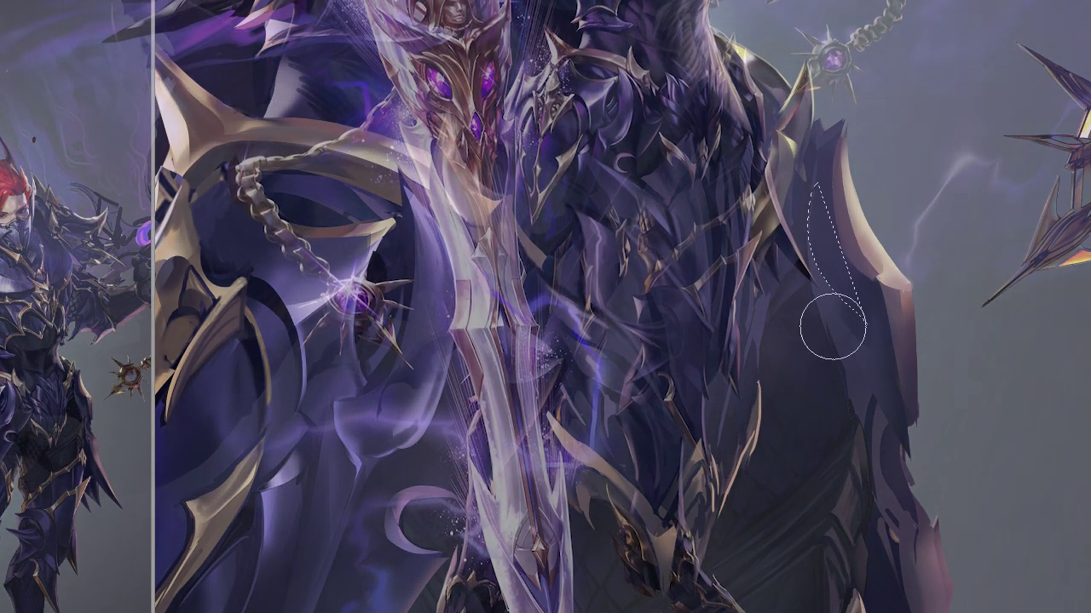